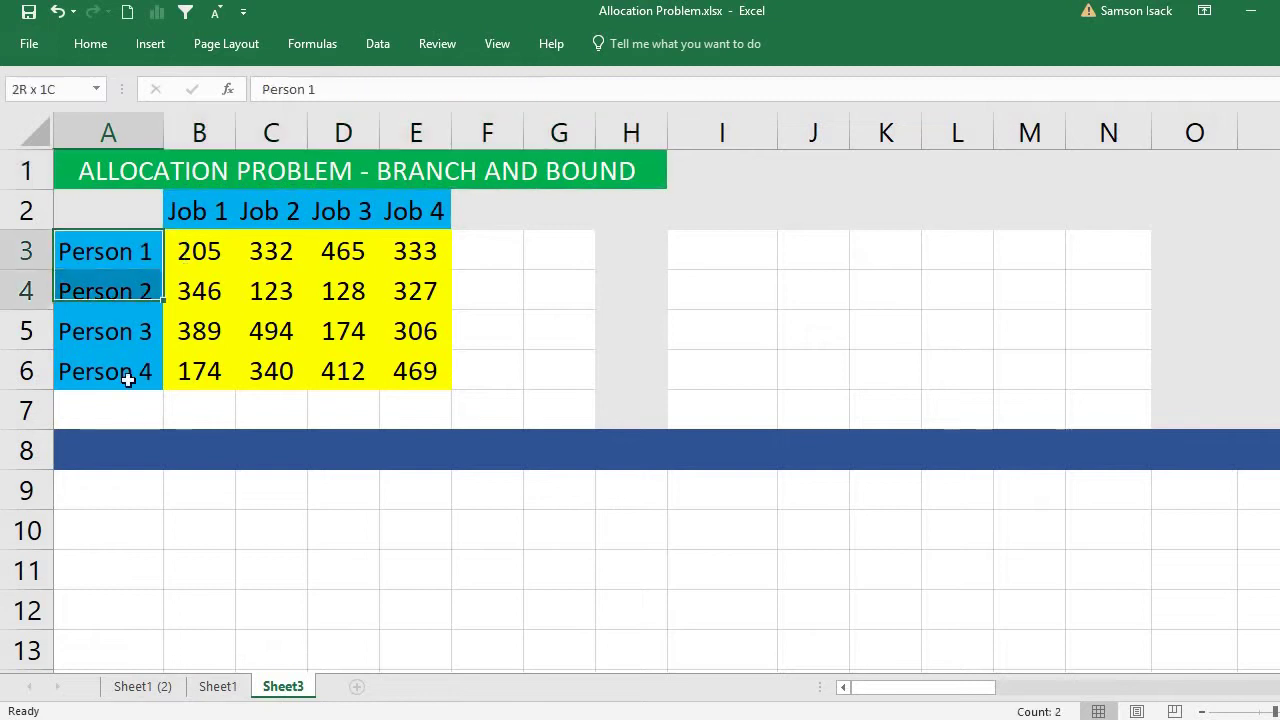
Review the job headers, the Person 1 row label and the cost matrix in B3:E6
{"action": "left_click_drag", "start_coordinate": [177, 211], "coordinate": [410, 212]}
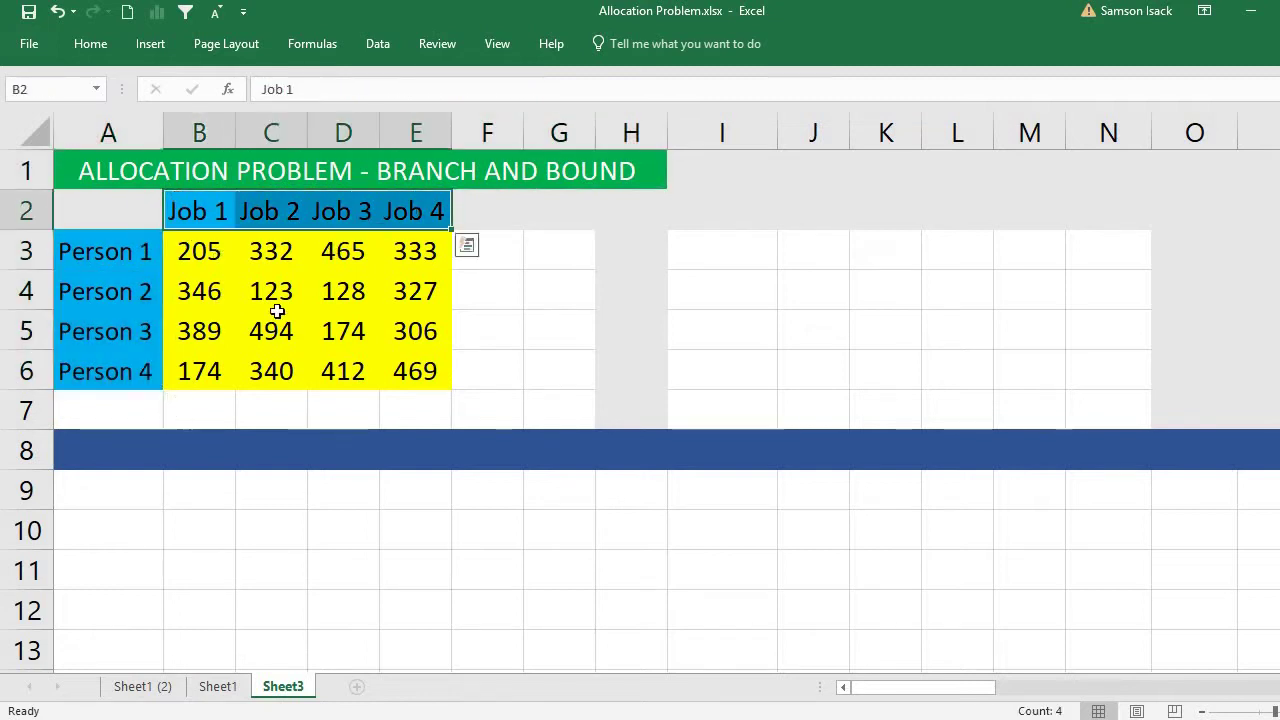
{"action": "left_click", "coordinate": [123, 253]}
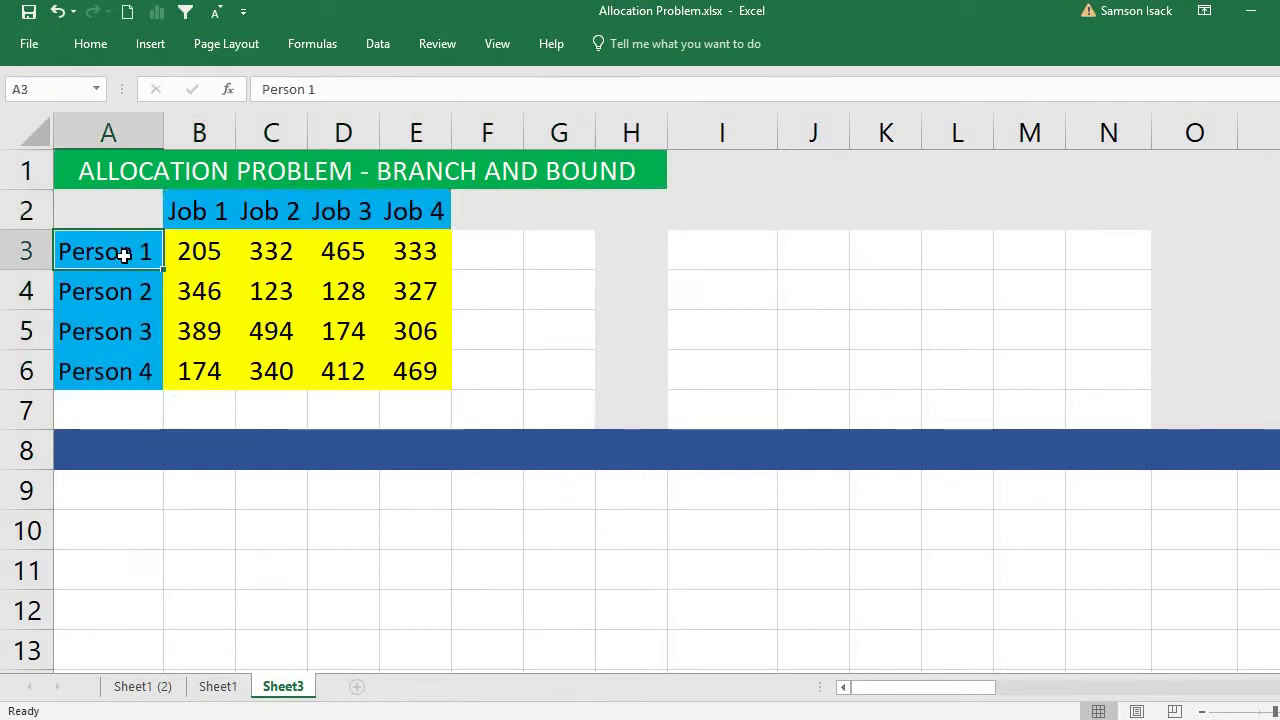
{"action": "left_click", "coordinate": [187, 216]}
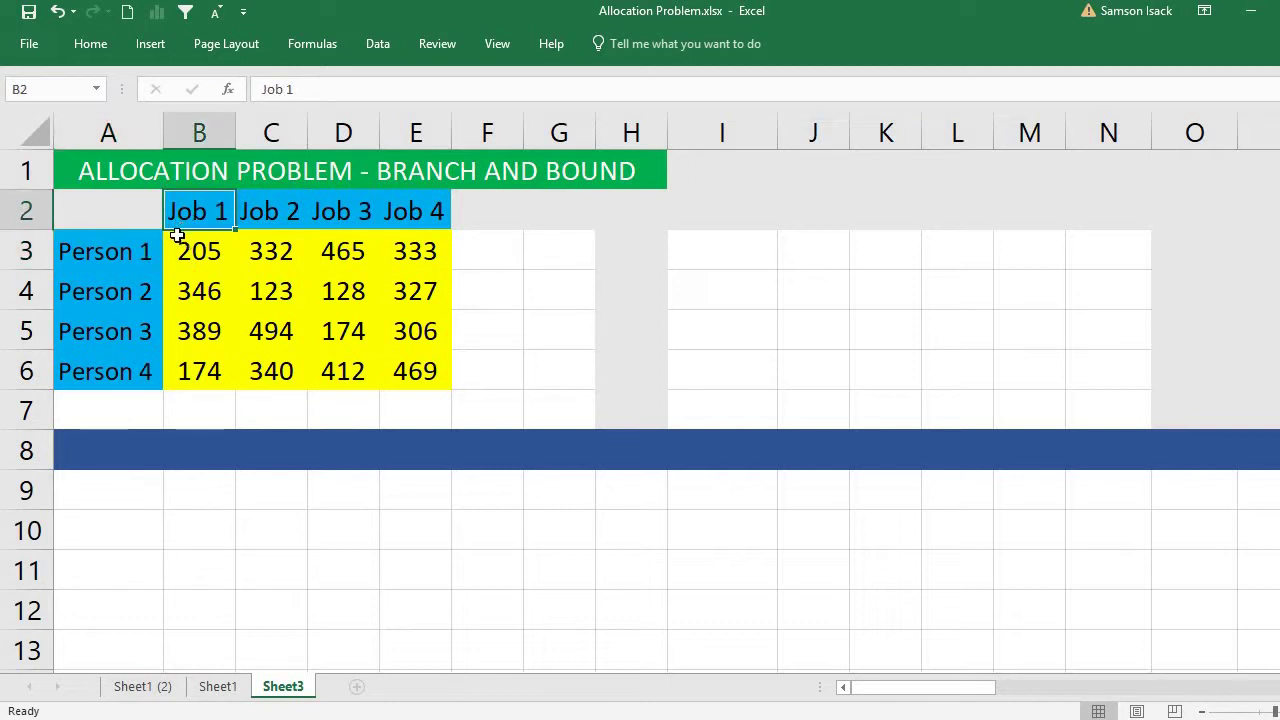
{"action": "left_click", "coordinate": [137, 253]}
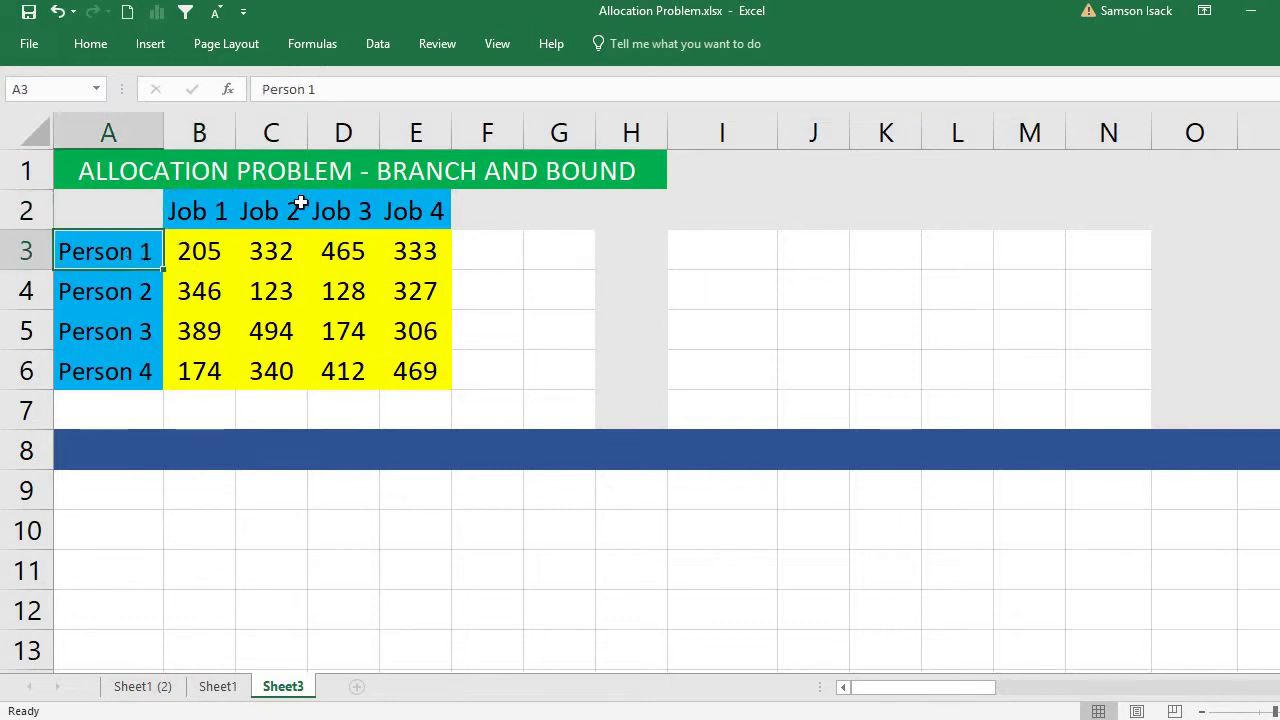
{"action": "left_click", "coordinate": [208, 211]}
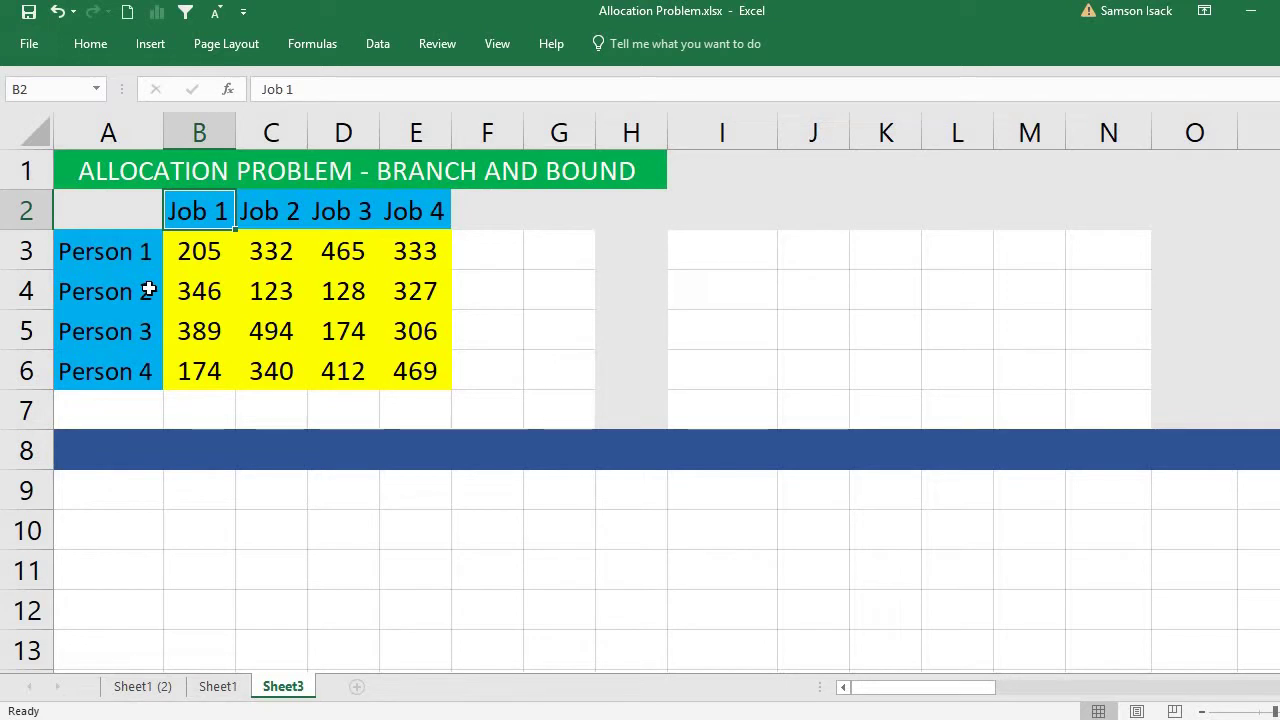
{"action": "left_click", "coordinate": [200, 247]}
{"action": "left_click_drag", "start_coordinate": [456, 261], "coordinate": [417, 363]}
{"action": "left_click", "coordinate": [199, 250]}
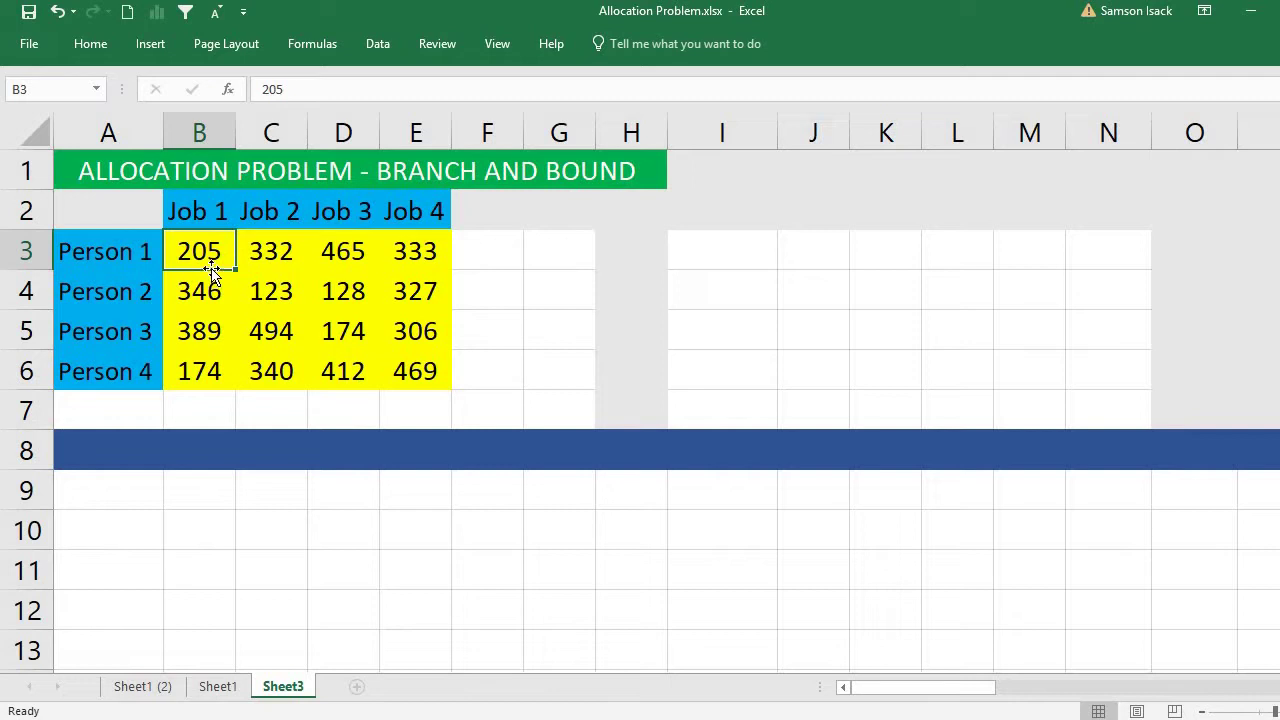
Examine Person 1's costs for Job 1, Job 2 and Job 4 in row 3
{"action": "left_click", "coordinate": [125, 257]}
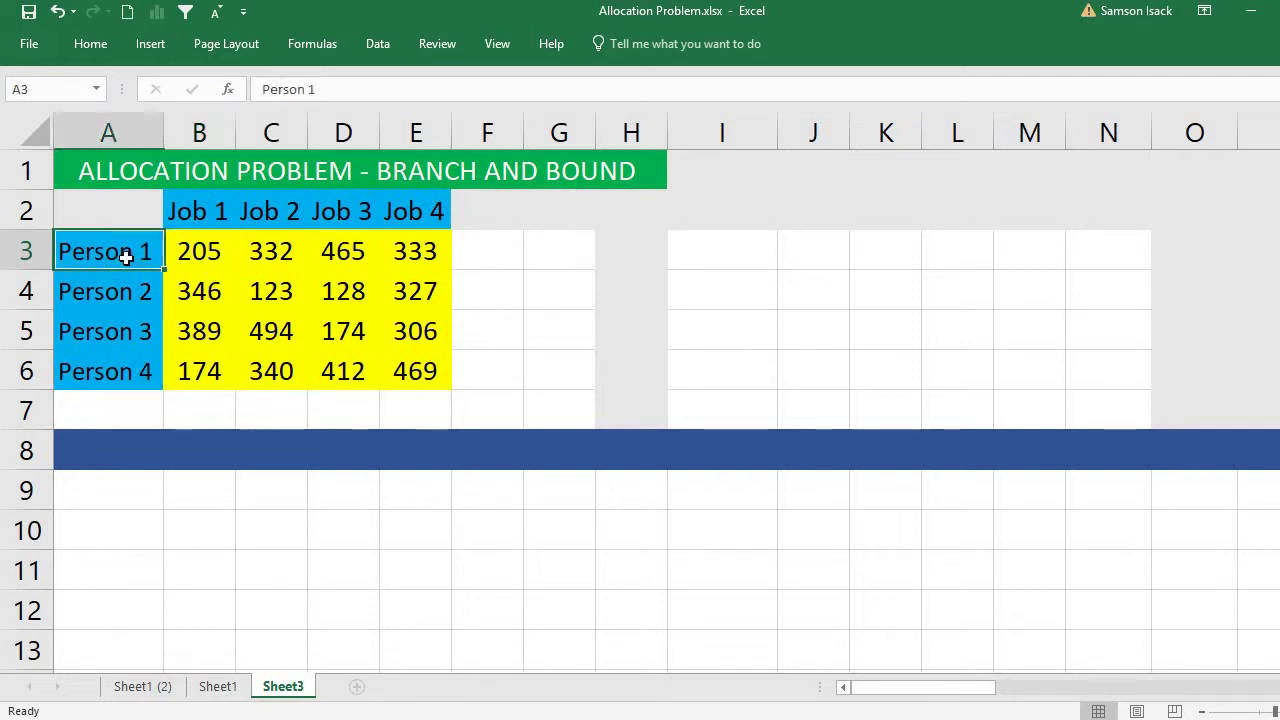
{"action": "left_click", "coordinate": [180, 212]}
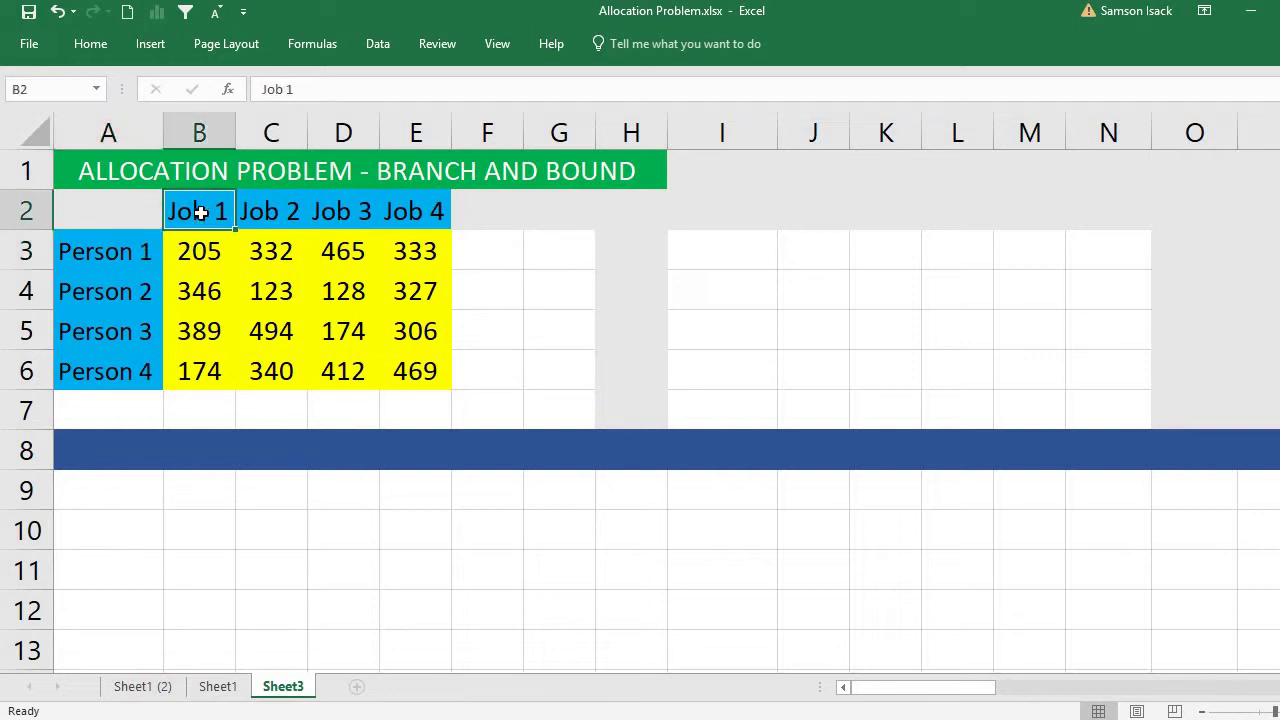
{"action": "left_click", "coordinate": [207, 249]}
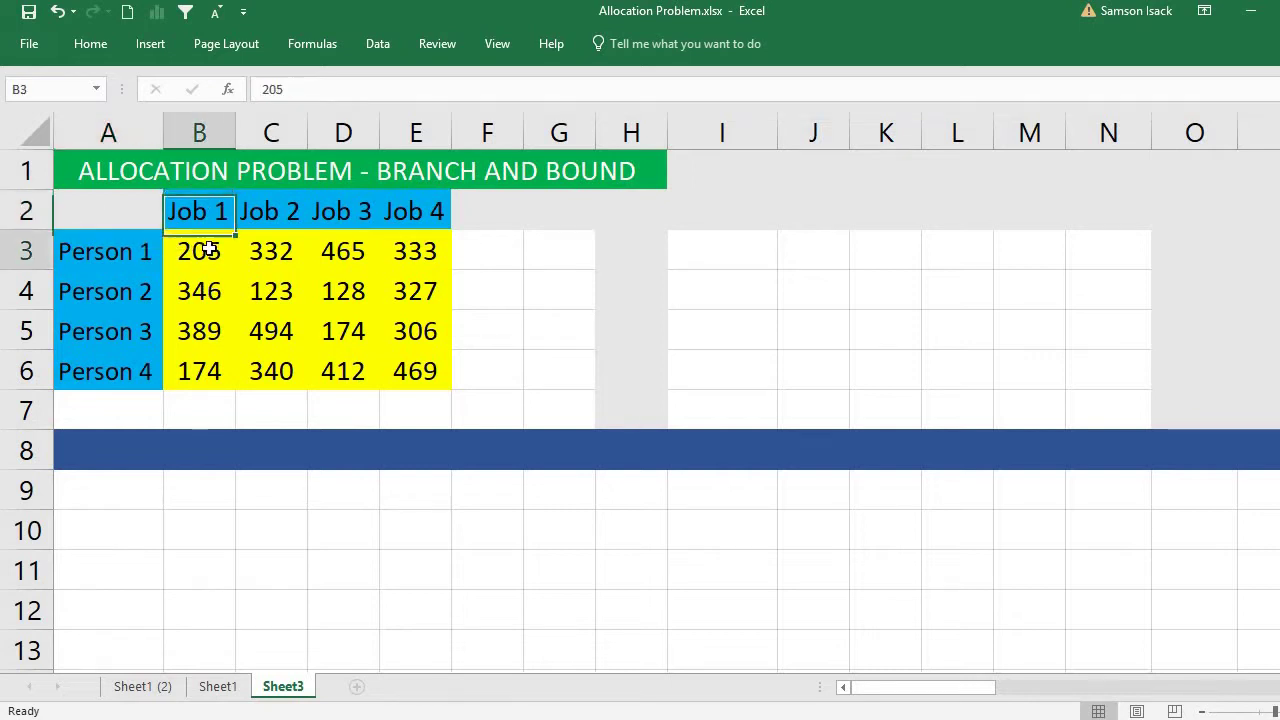
{"action": "left_click", "coordinate": [147, 249]}
{"action": "left_click", "coordinate": [252, 208]}
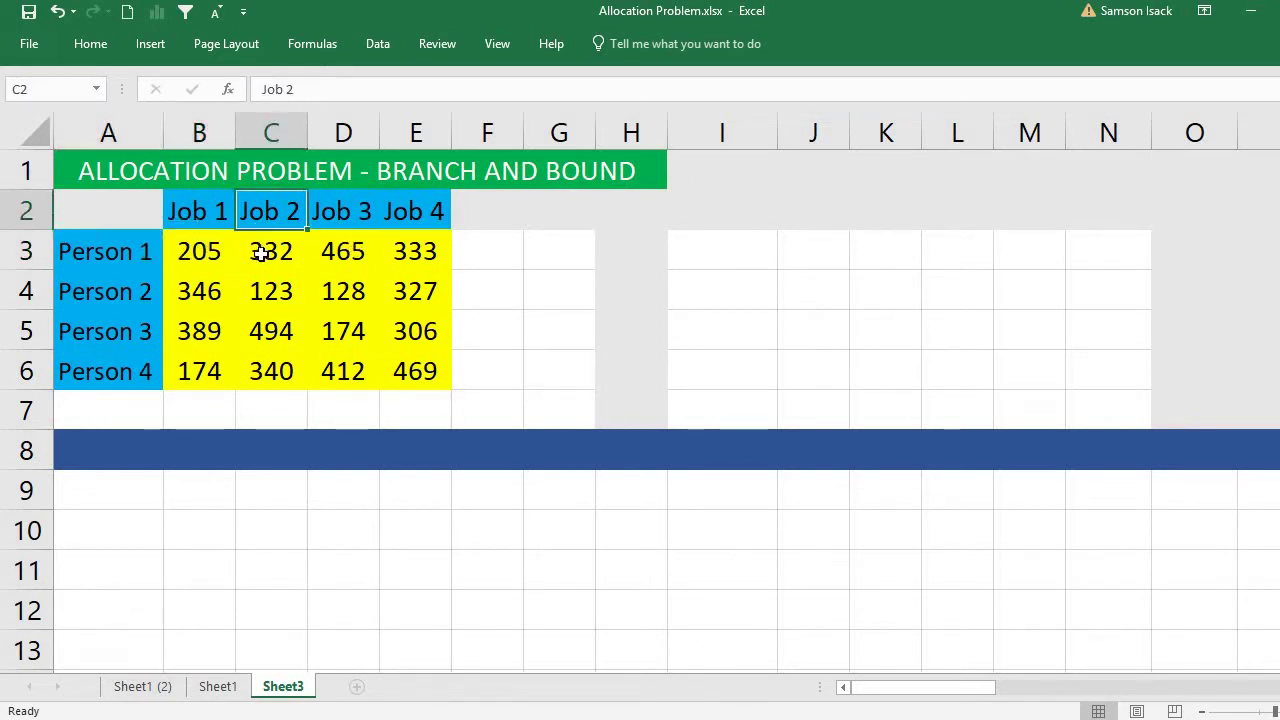
{"action": "left_click", "coordinate": [262, 256]}
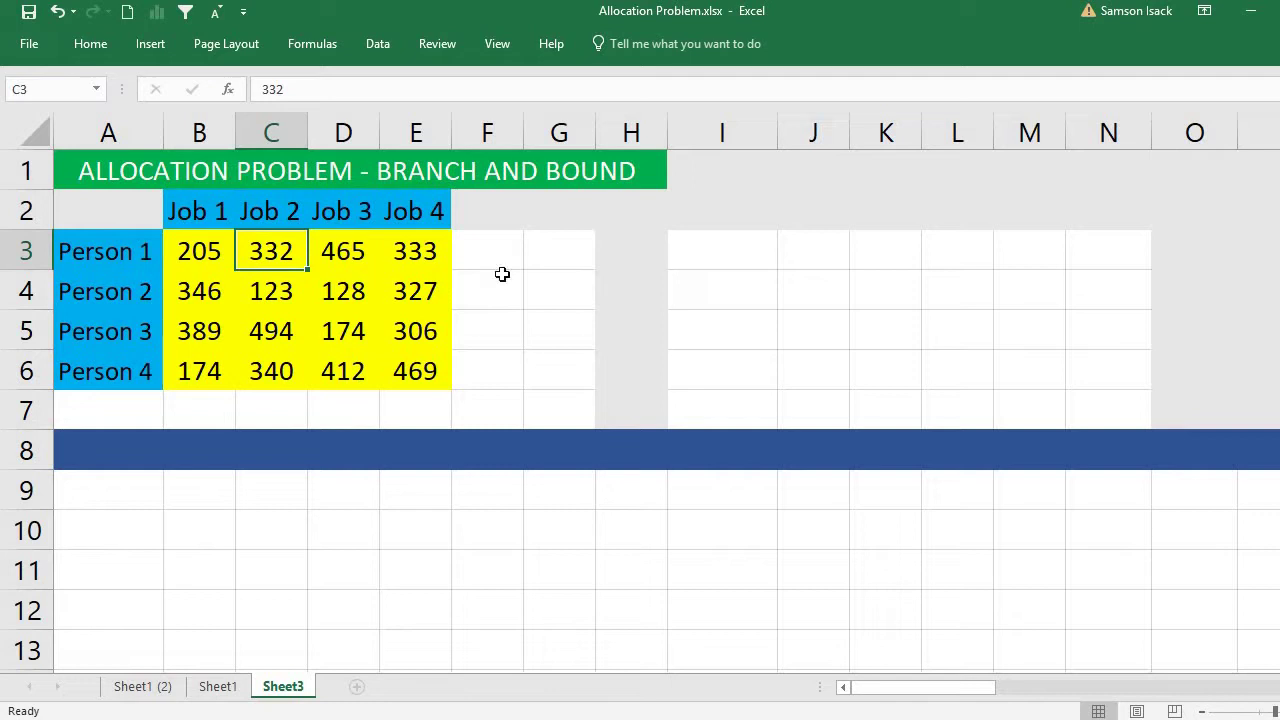
{"action": "left_click", "coordinate": [419, 257]}
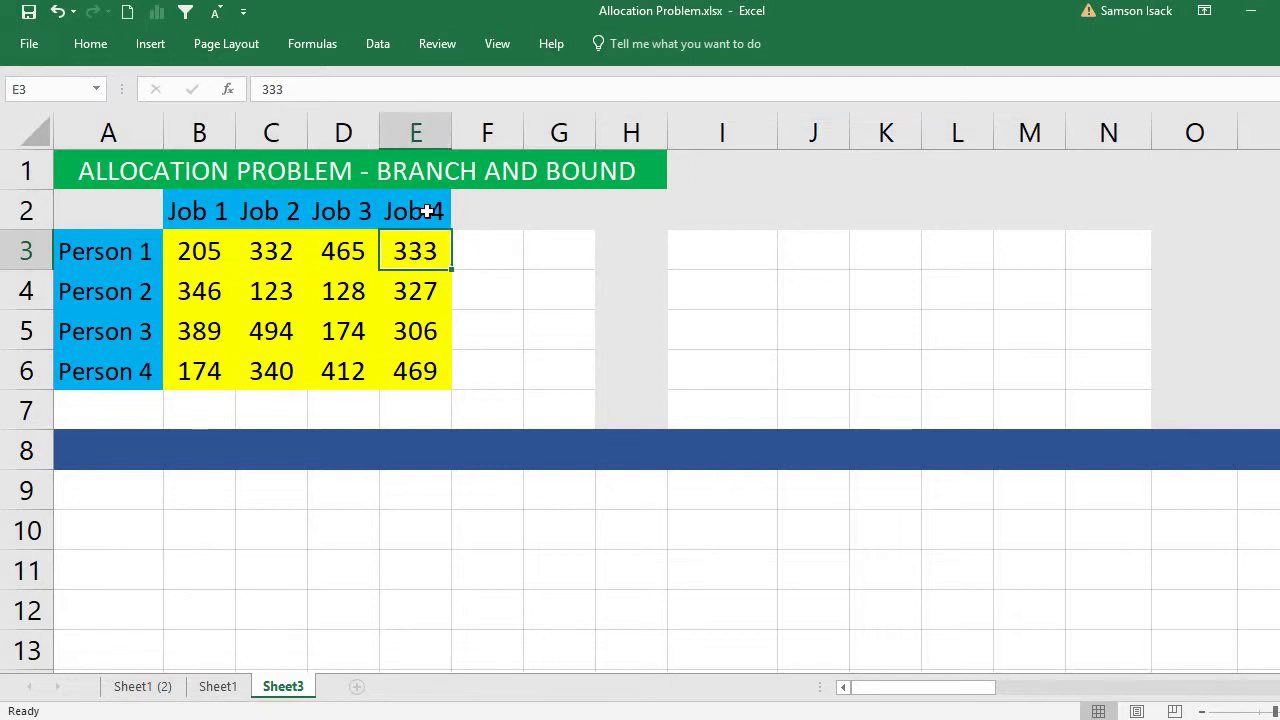
{"action": "left_click", "coordinate": [427, 211]}
{"action": "left_click", "coordinate": [414, 258]}
{"action": "left_click", "coordinate": [119, 259]}
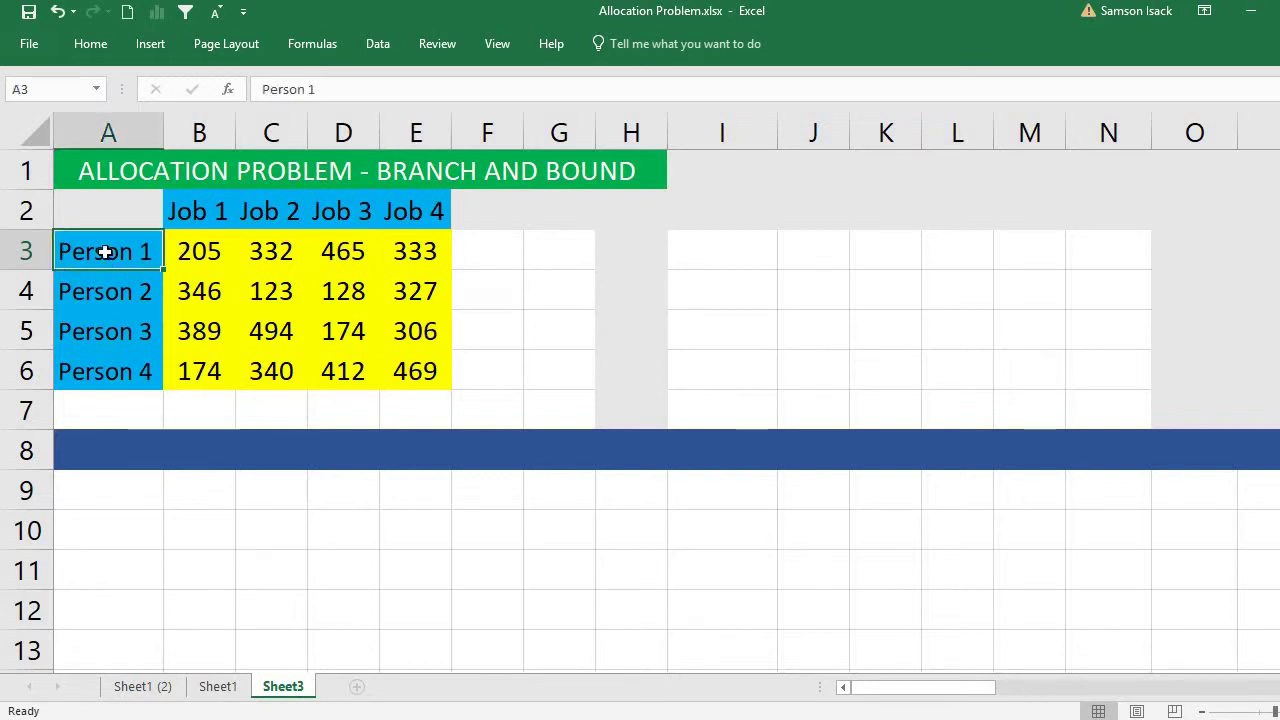
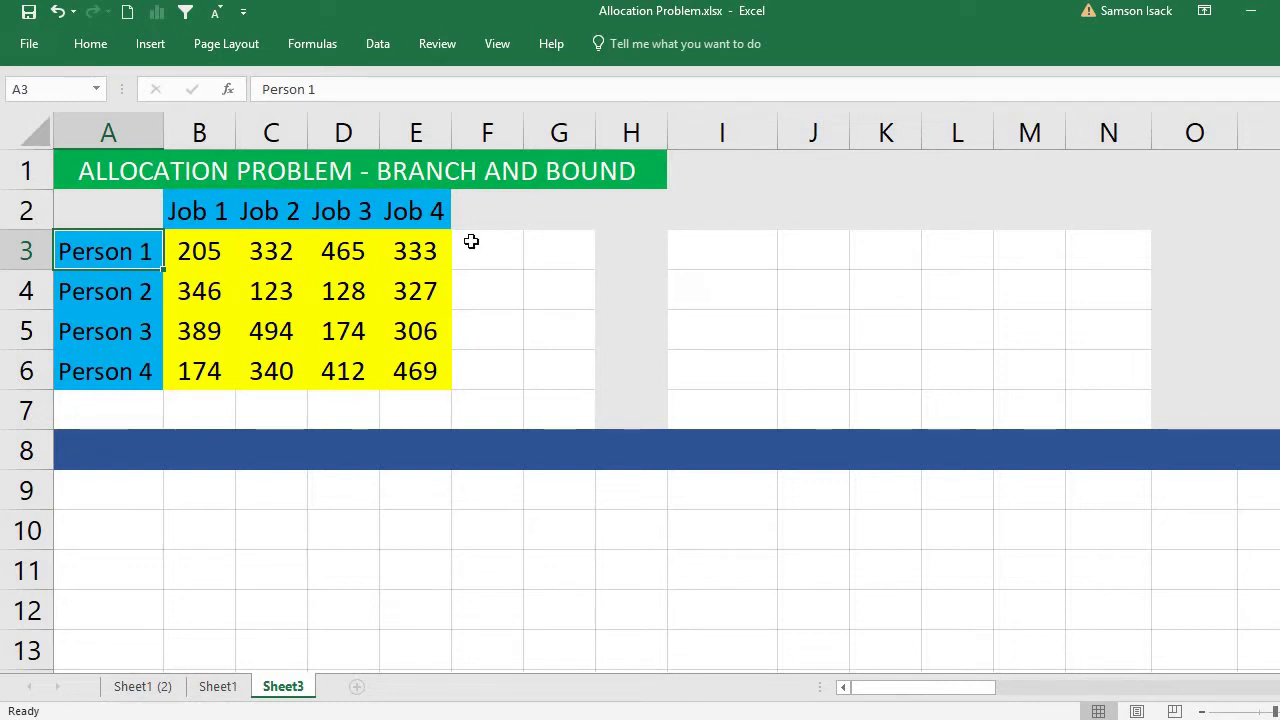
Examine which costs remain for the other persons when Person 1 takes Job 1 or Job 2
{"action": "left_click", "coordinate": [191, 249]}
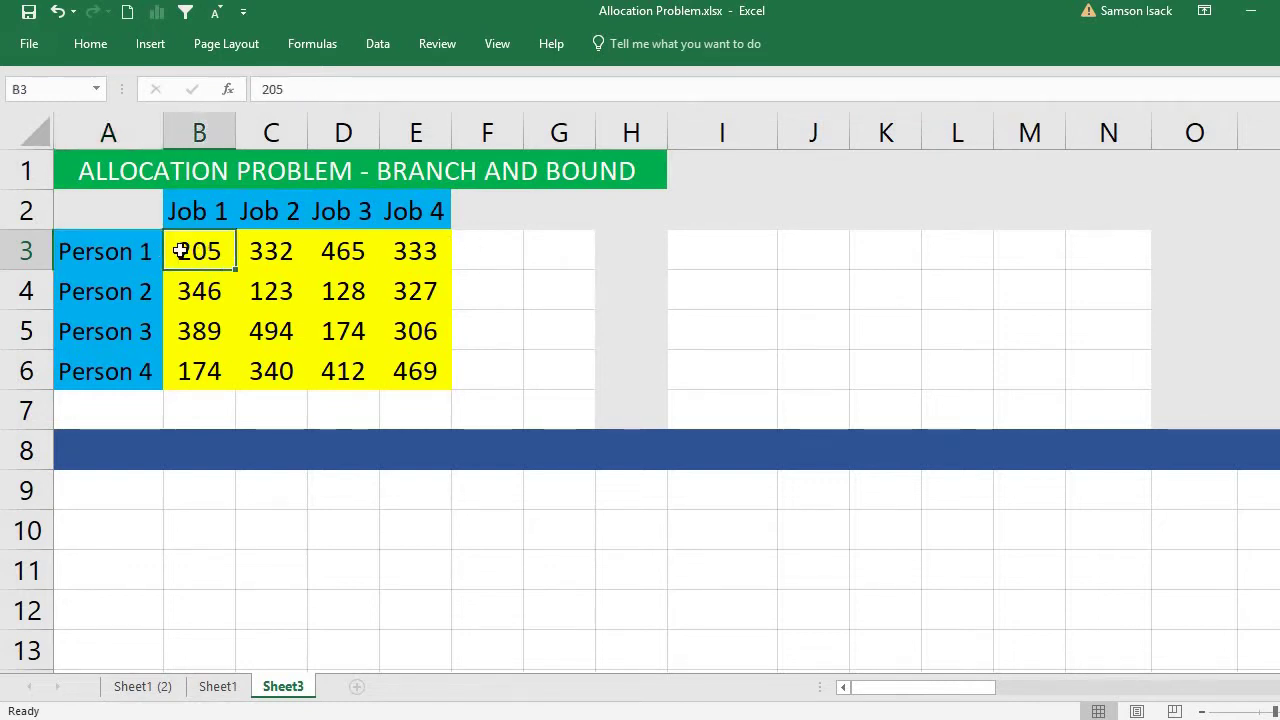
{"action": "left_click_drag", "start_coordinate": [169, 249], "coordinate": [420, 251]}
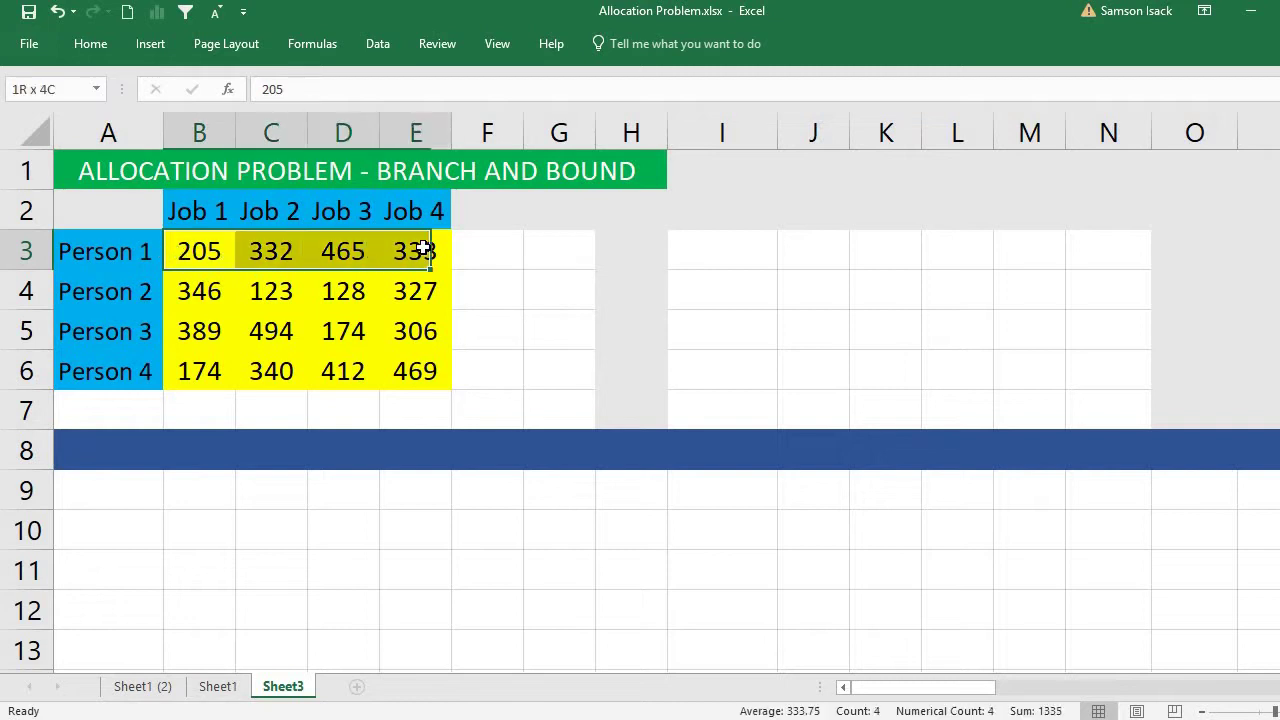
{"action": "left_click", "coordinate": [199, 247]}
{"action": "left_click", "coordinate": [203, 211]}
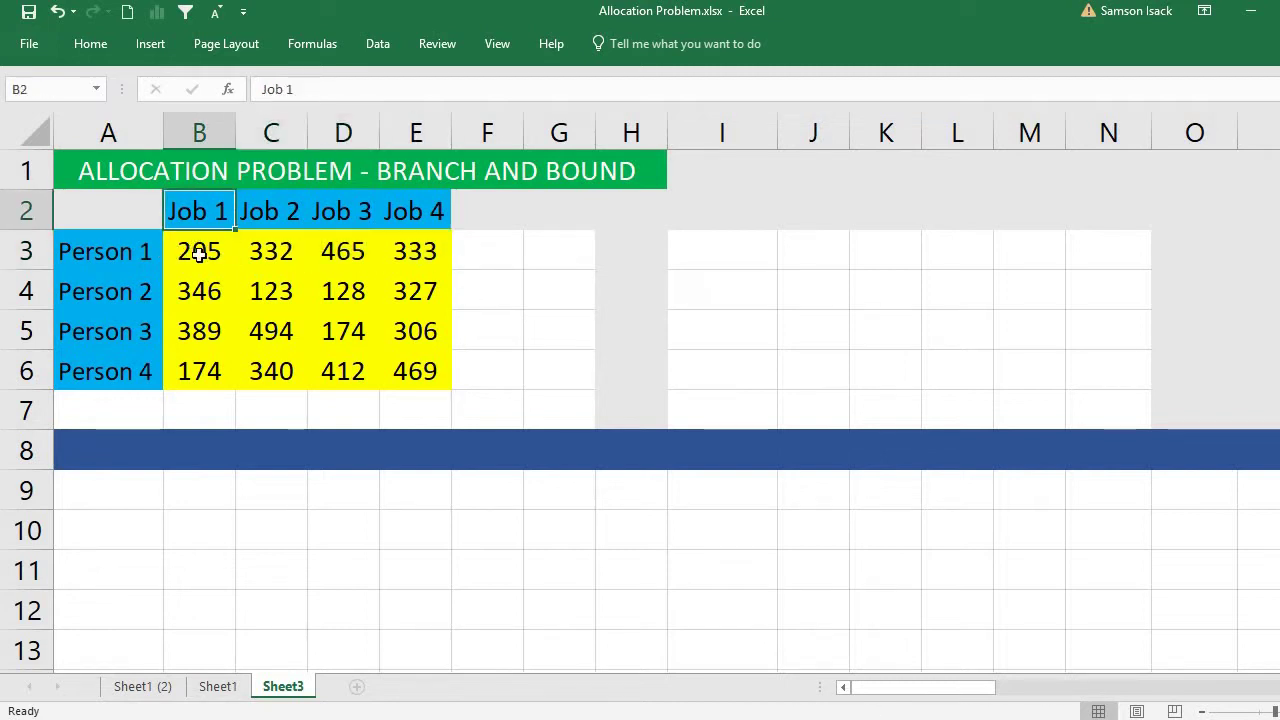
{"action": "left_click", "coordinate": [199, 254]}
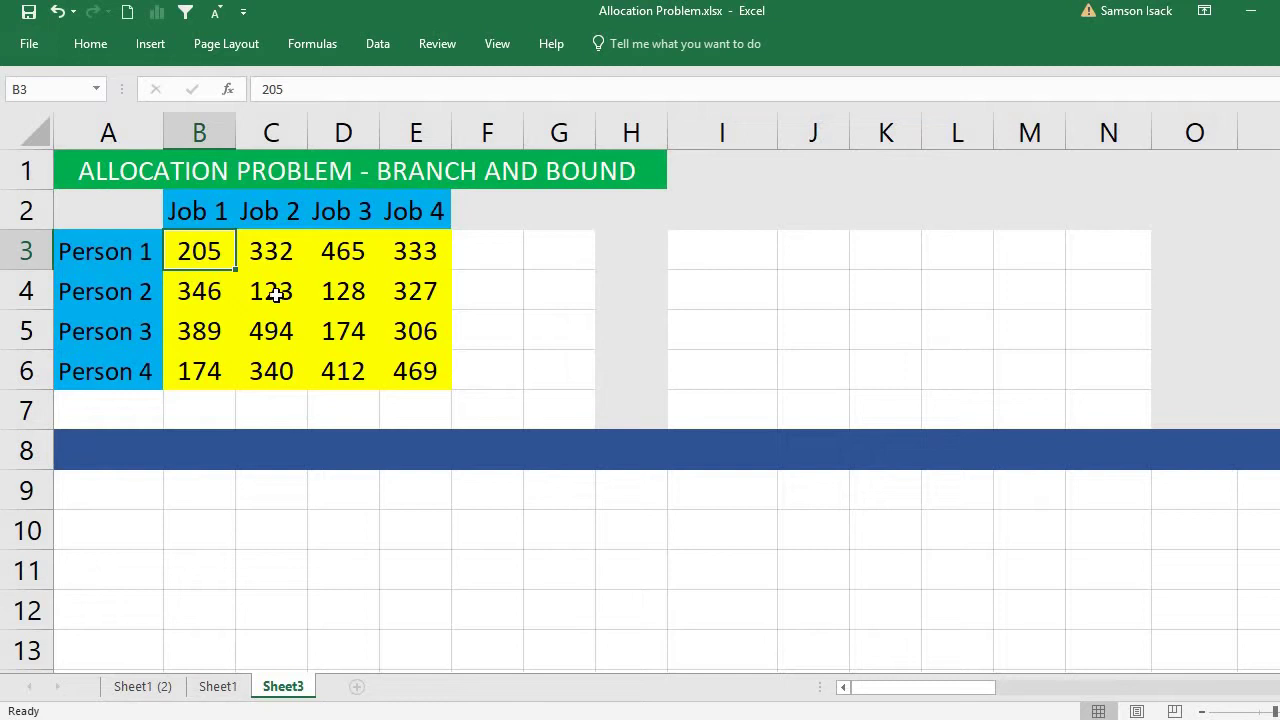
{"action": "left_click_drag", "start_coordinate": [262, 289], "coordinate": [404, 367]}
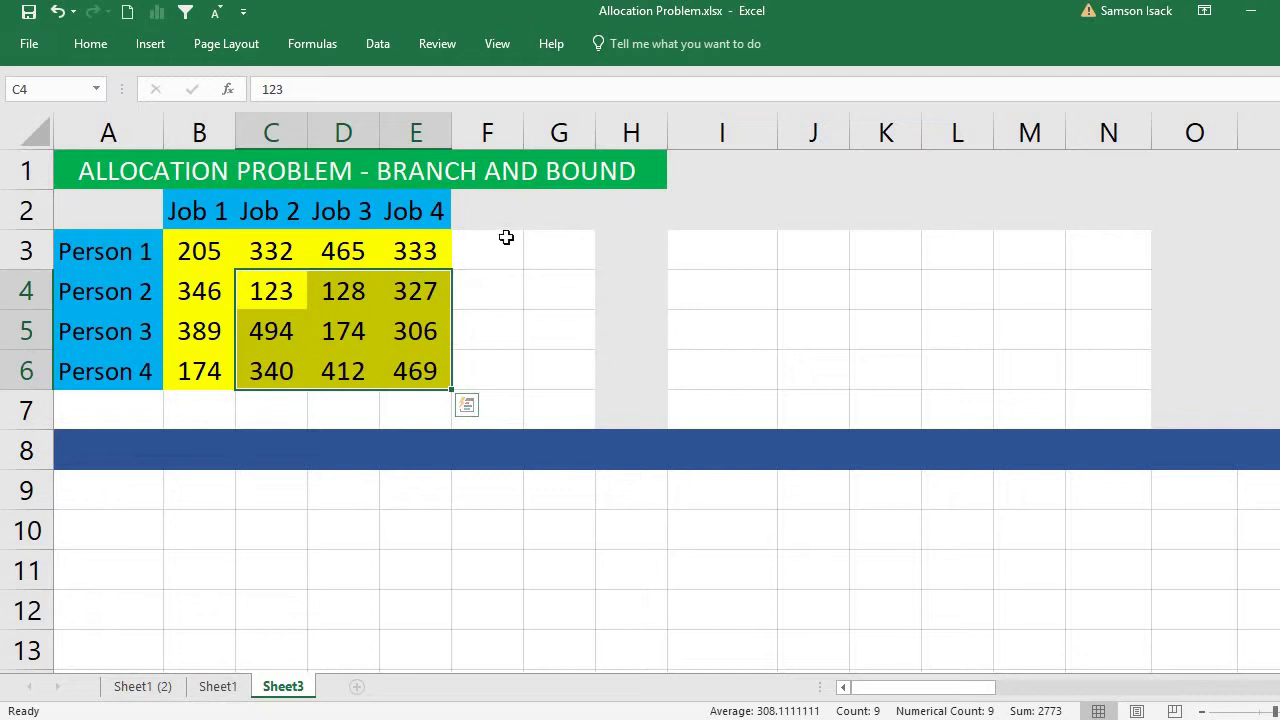
{"action": "left_click", "coordinate": [290, 251]}
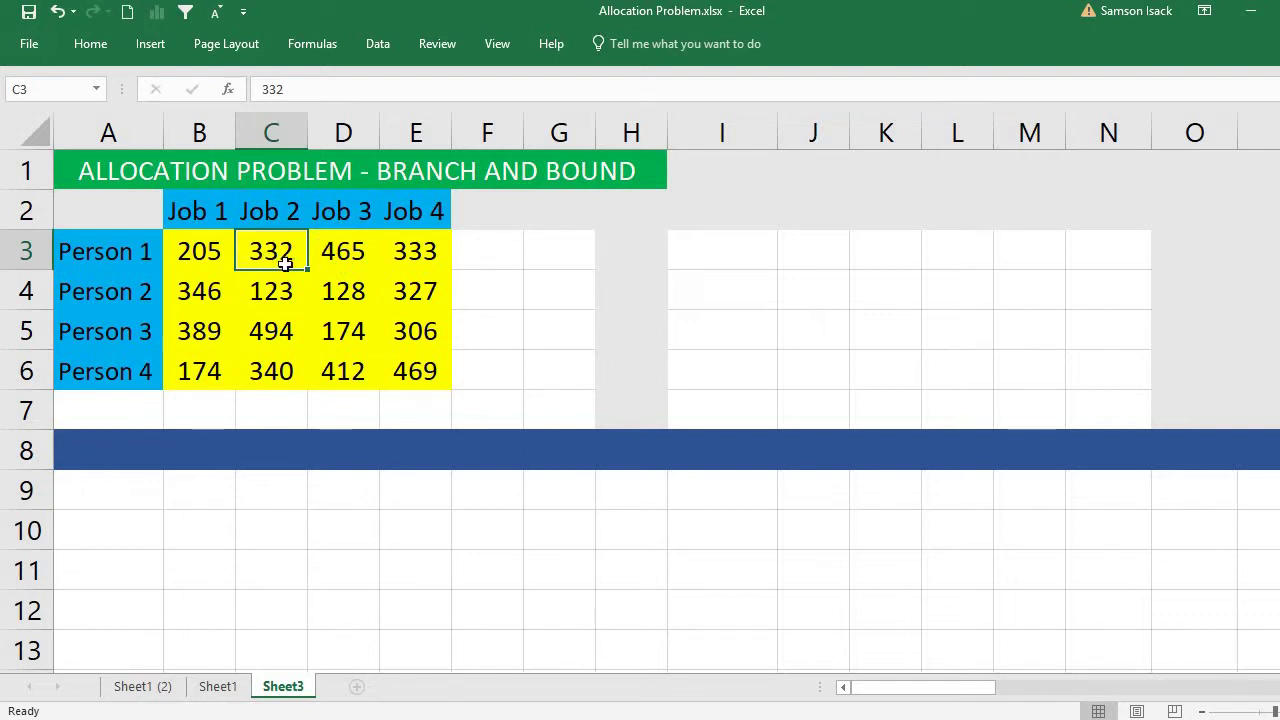
{"action": "left_click", "coordinate": [271, 205]}
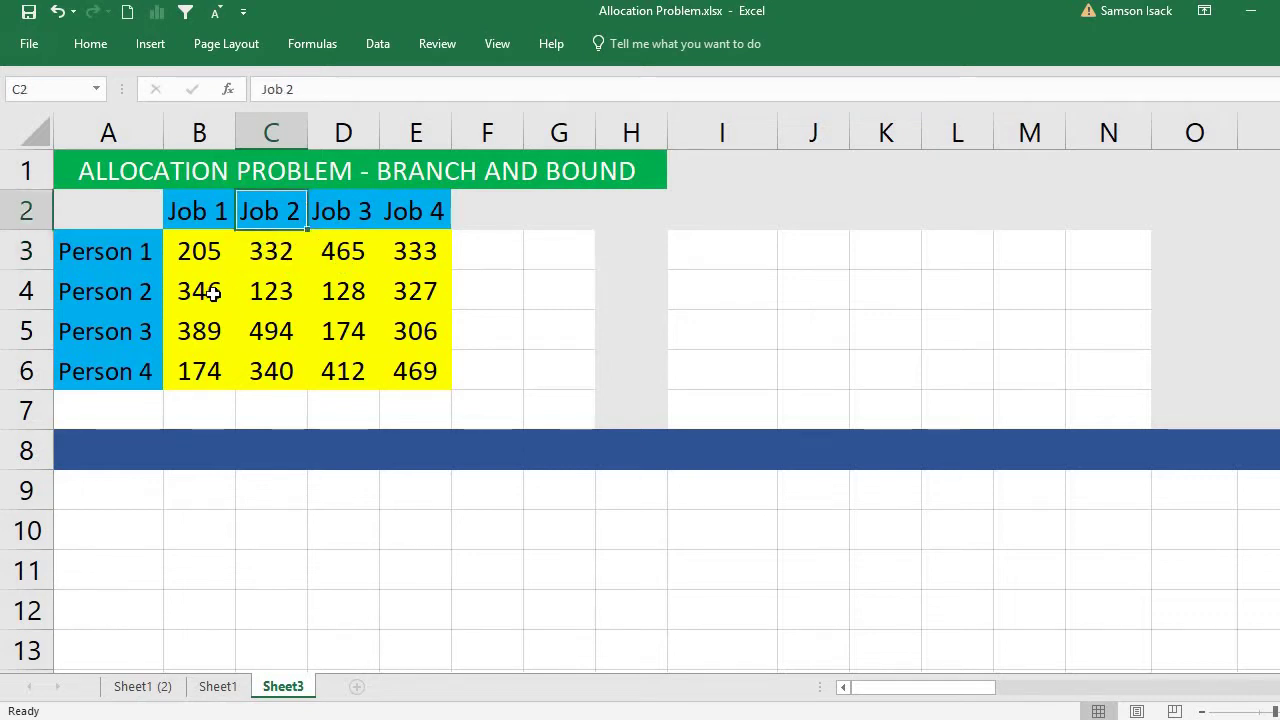
{"action": "left_click_drag", "start_coordinate": [211, 290], "coordinate": [211, 372]}
{"action": "left_click_drag", "start_coordinate": [343, 290], "coordinate": [409, 362]}
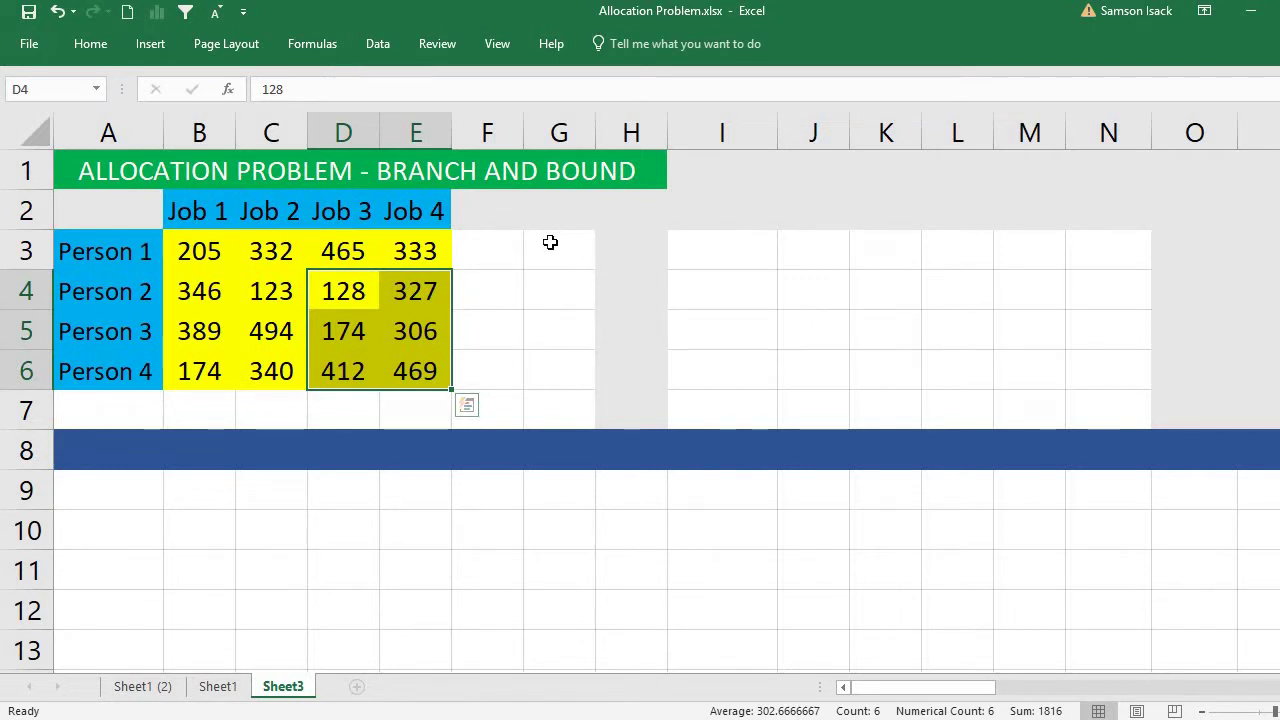
Compare Person 1's costs across all four jobs and look at Person 2's costs for Job 1 and Job 2
{"action": "left_click", "coordinate": [362, 251]}
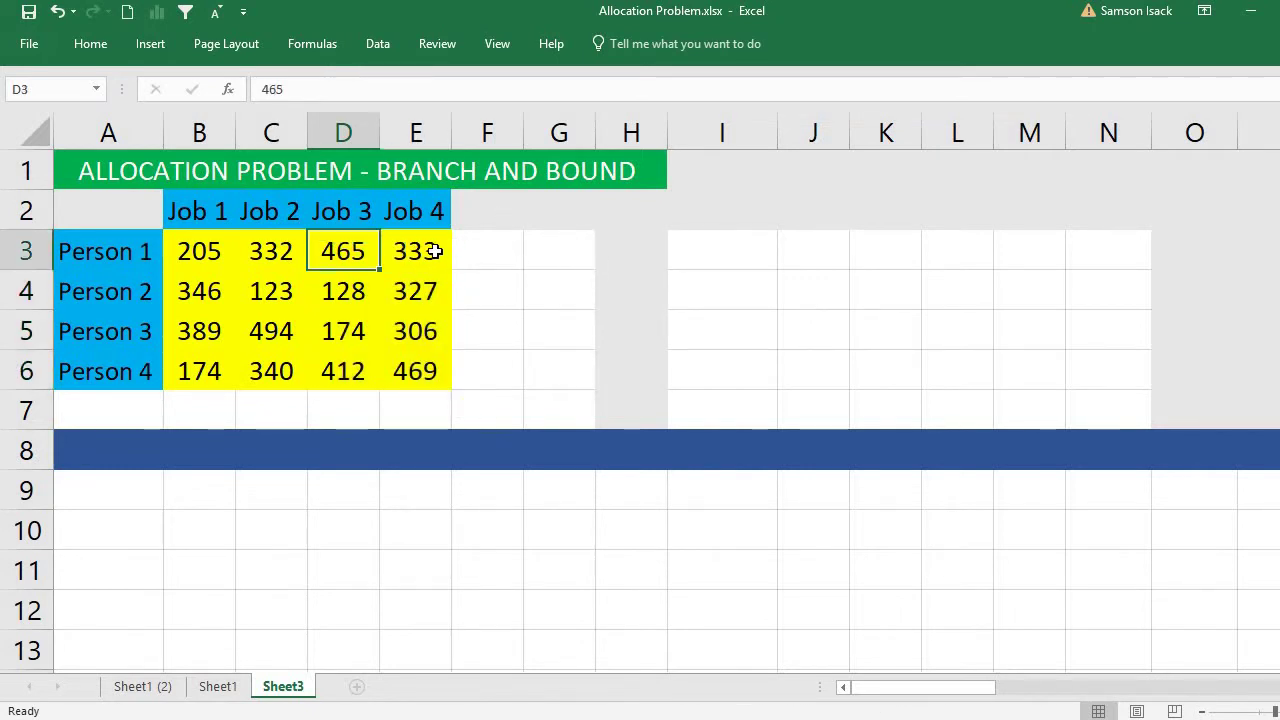
{"action": "left_click", "coordinate": [435, 251]}
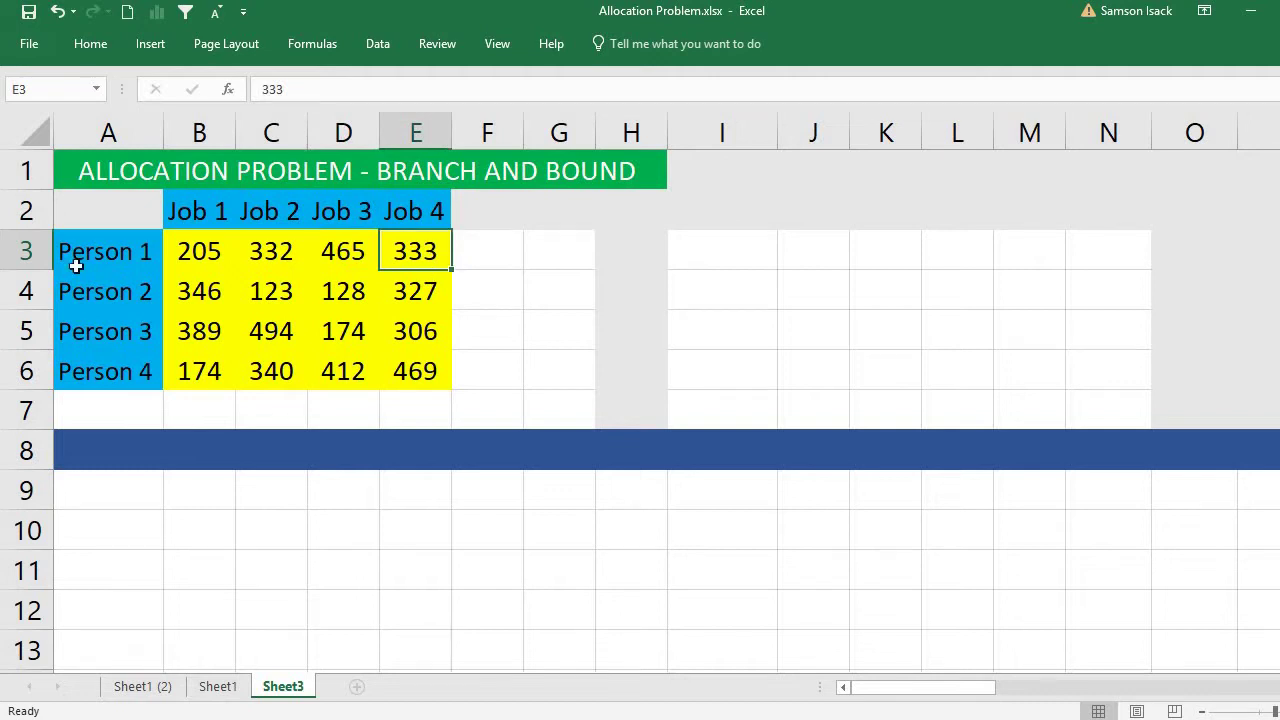
{"action": "left_click", "coordinate": [214, 251]}
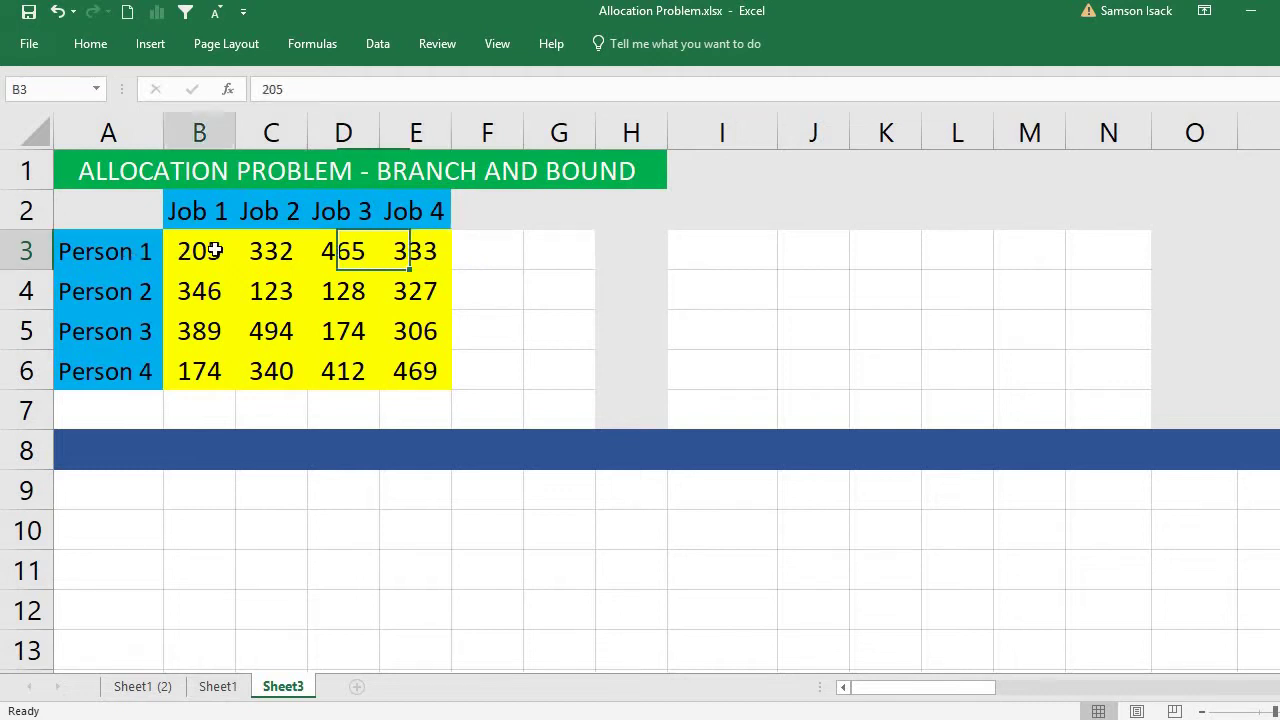
{"action": "left_click", "coordinate": [270, 251]}
{"action": "left_click", "coordinate": [347, 261]}
{"action": "left_click", "coordinate": [410, 248]}
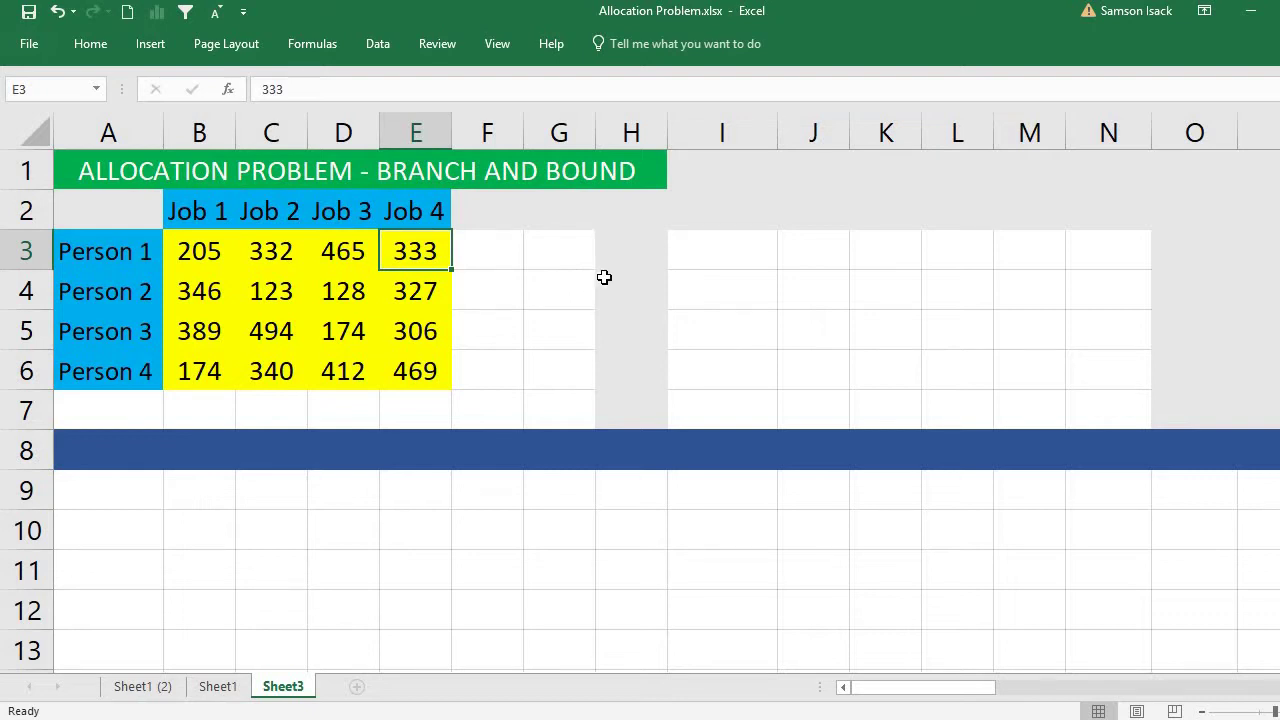
{"action": "left_click", "coordinate": [239, 301]}
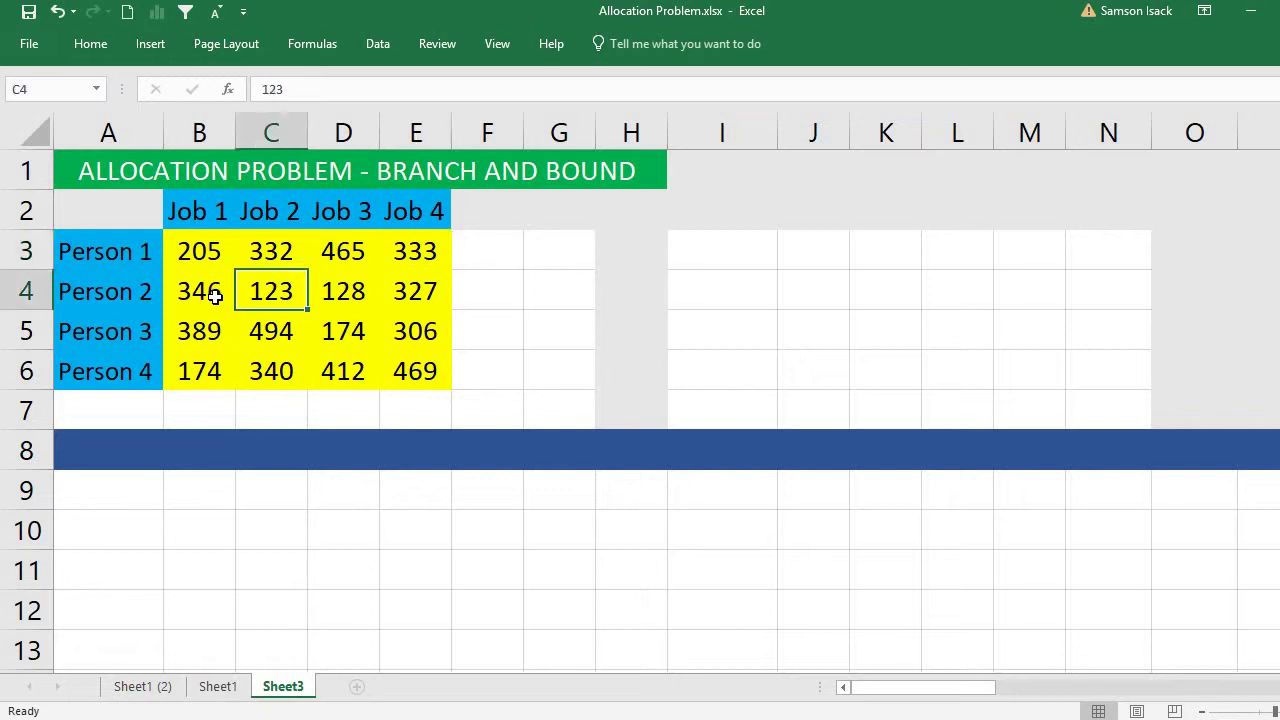
{"action": "left_click", "coordinate": [215, 297]}
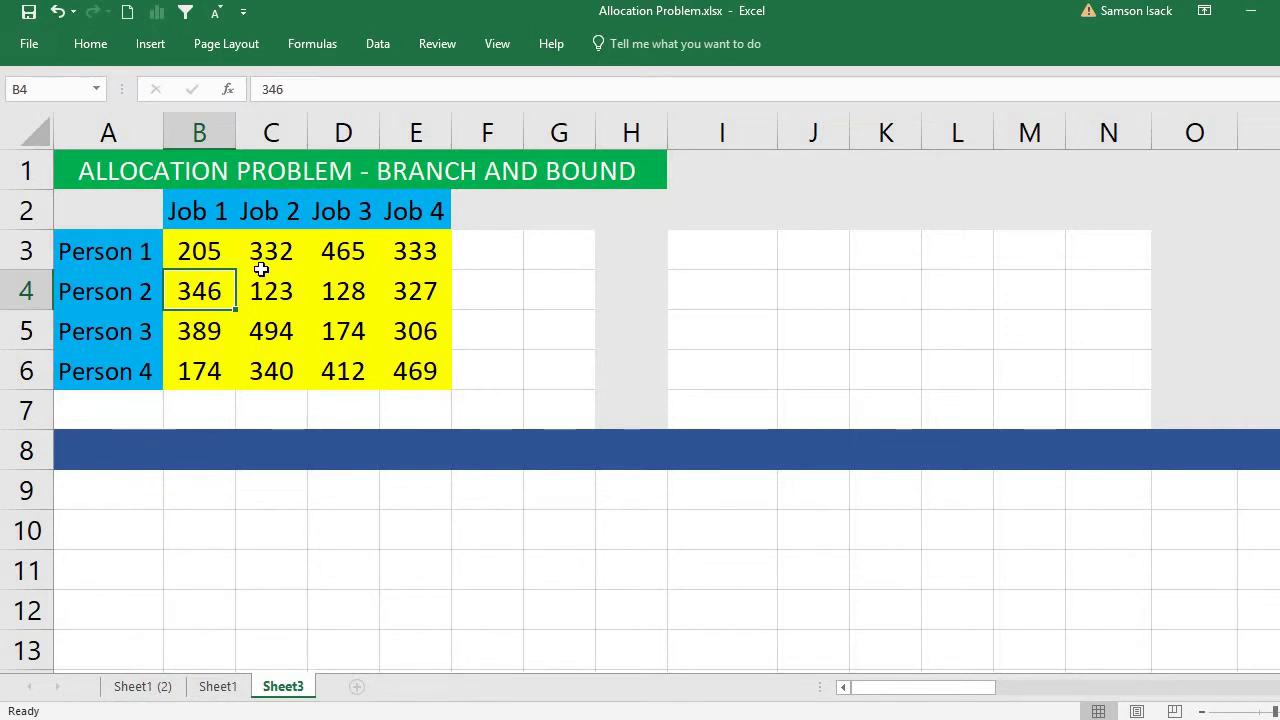
{"action": "left_click", "coordinate": [193, 238]}
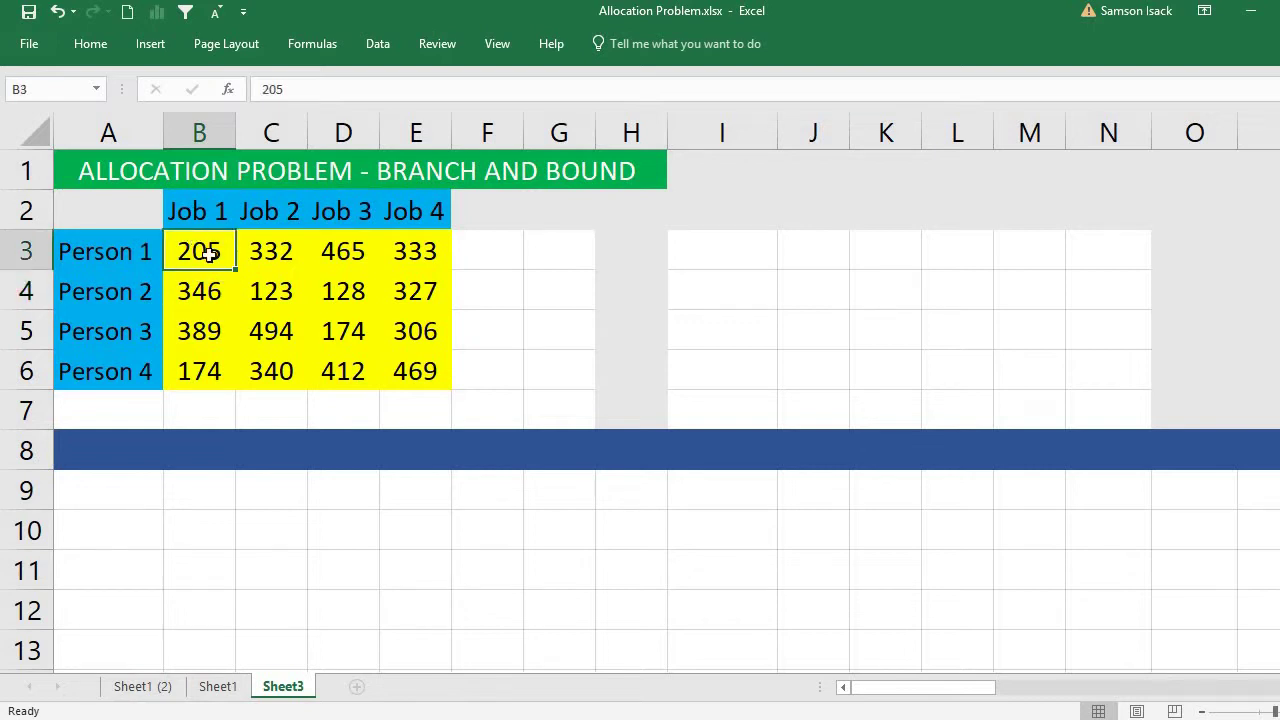
Copy the allocation table A2:E6 and paste it with its formatting at A9, below the blue divider row
{"action": "left_click_drag", "start_coordinate": [117, 220], "coordinate": [412, 372]}
{"action": "right_click", "coordinate": [370, 241]}
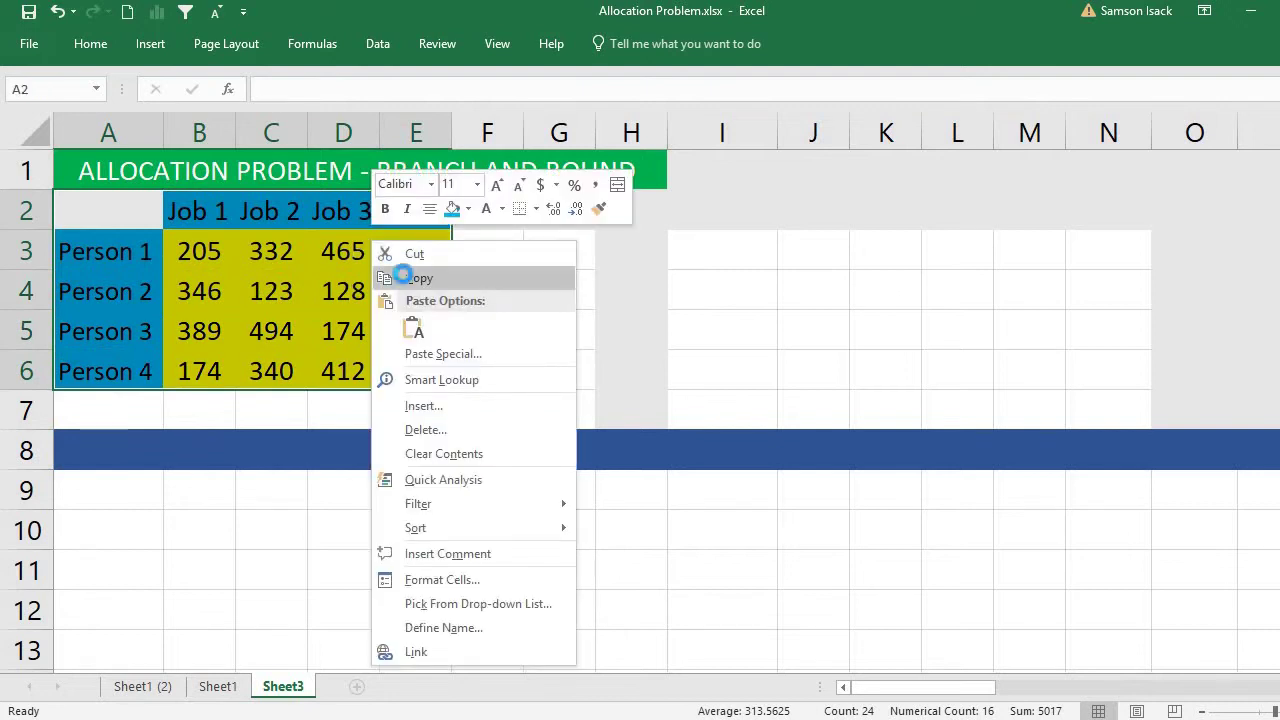
{"action": "left_click", "coordinate": [400, 278]}
{"action": "left_click", "coordinate": [112, 500]}
{"action": "right_click", "coordinate": [114, 500]}
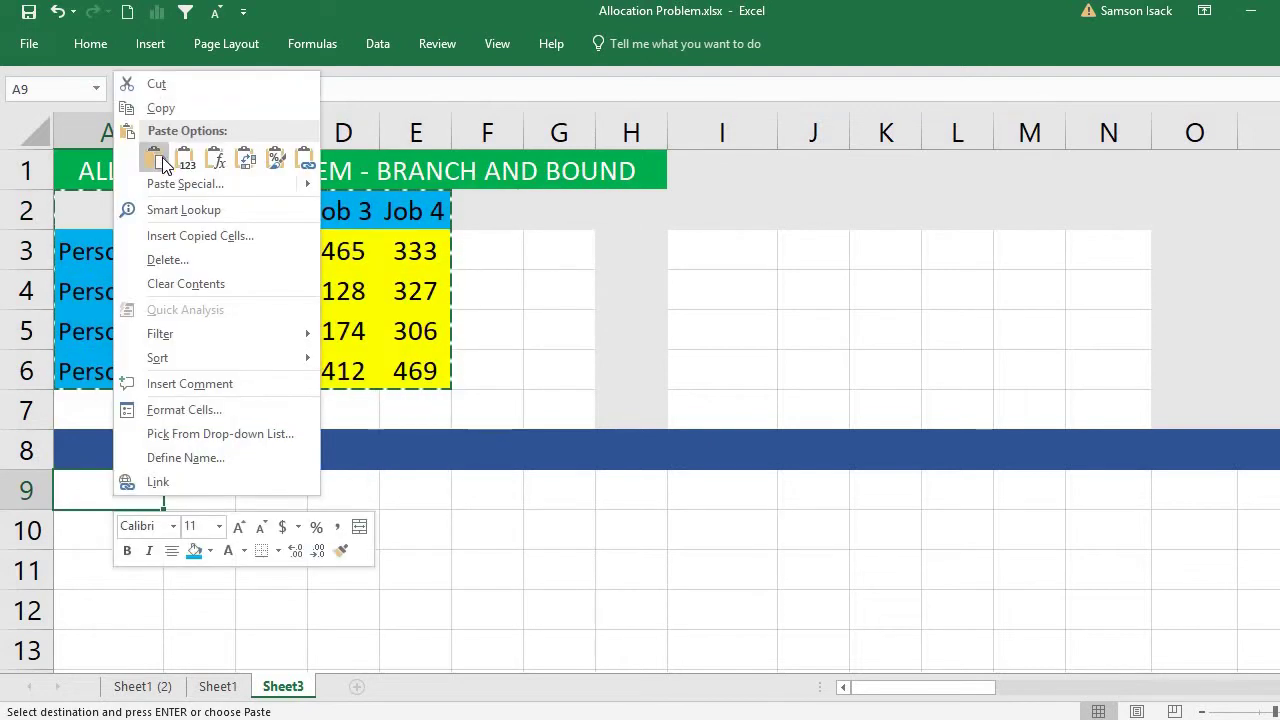
{"action": "left_click", "coordinate": [155, 159]}
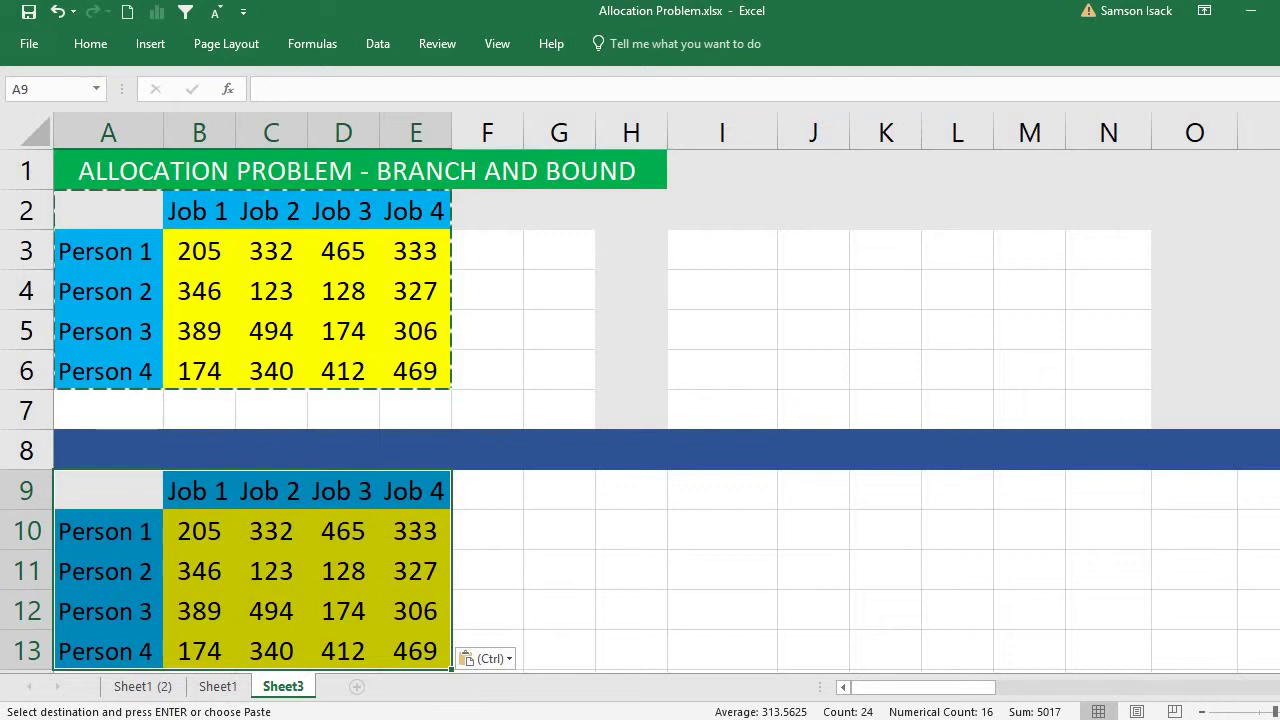
{"action": "scroll", "coordinate": [640, 412], "scroll_direction": "down", "scroll_amount": 1}
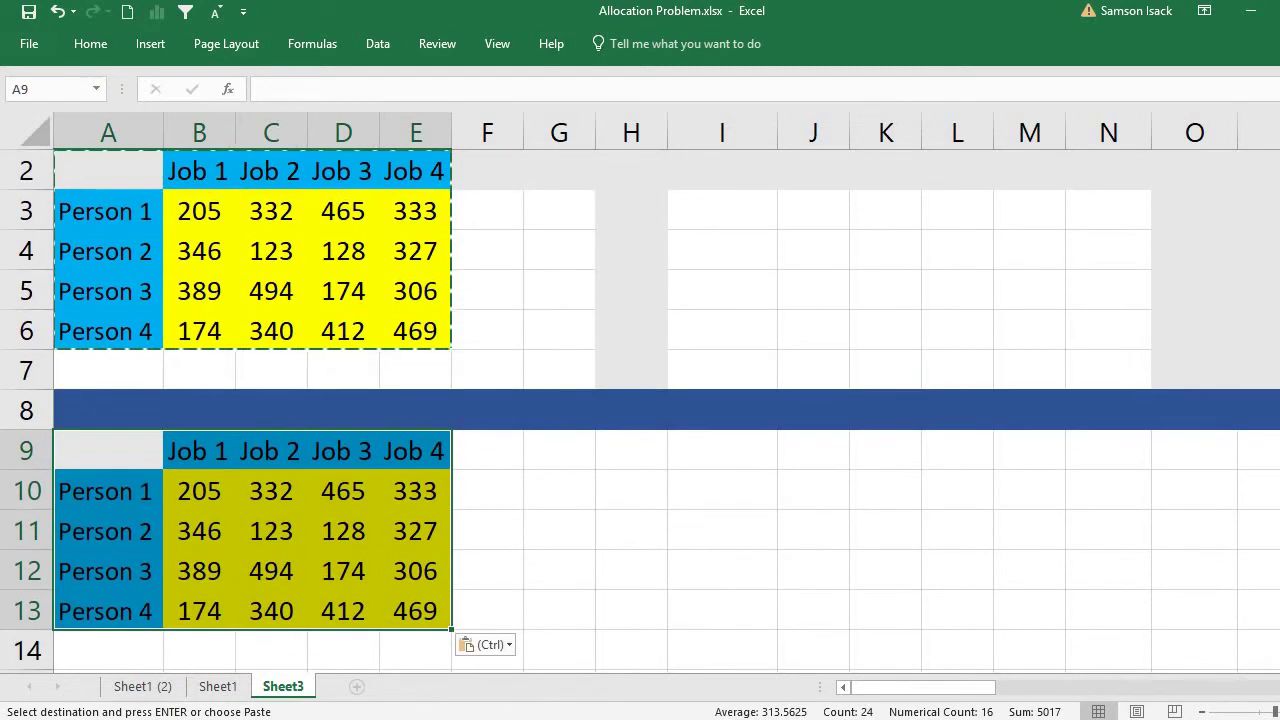
Enter =MIN(B10:E10) in F10 to get Person 1's lowest cost in the copied table
{"action": "left_click", "coordinate": [485, 492]}
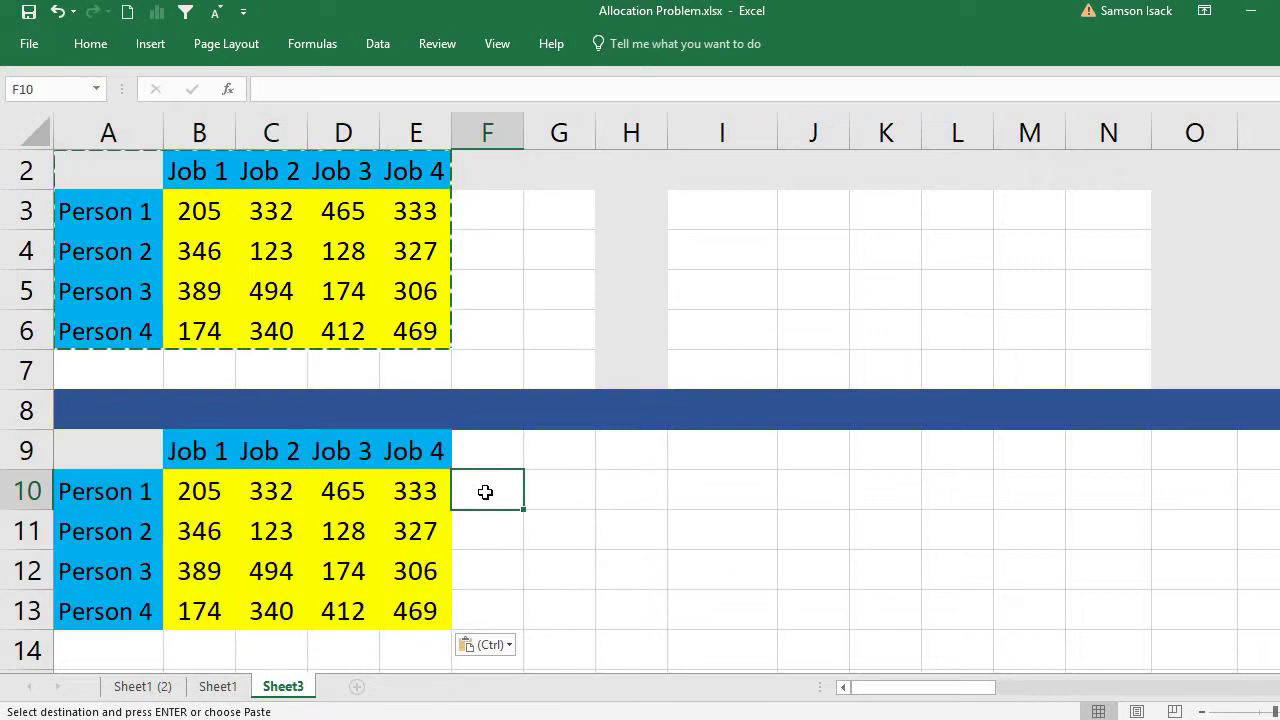
{"action": "type", "text": "="}
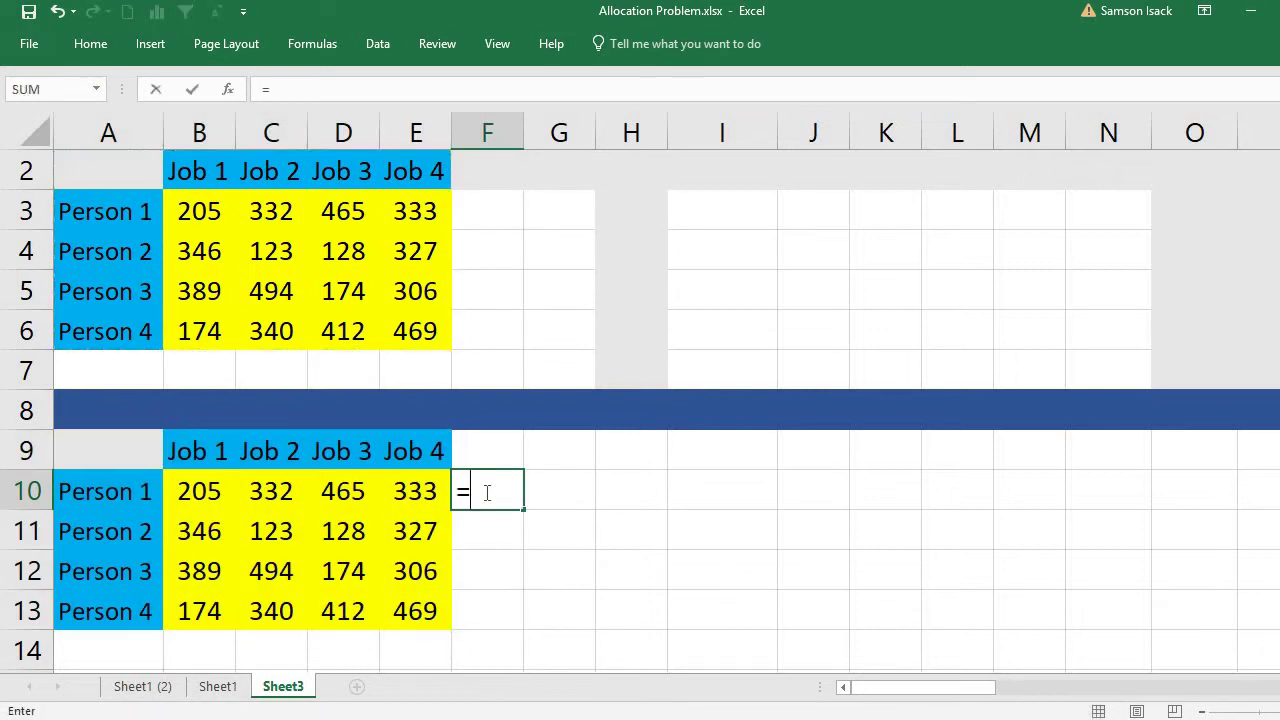
{"action": "type", "text": "mi"}
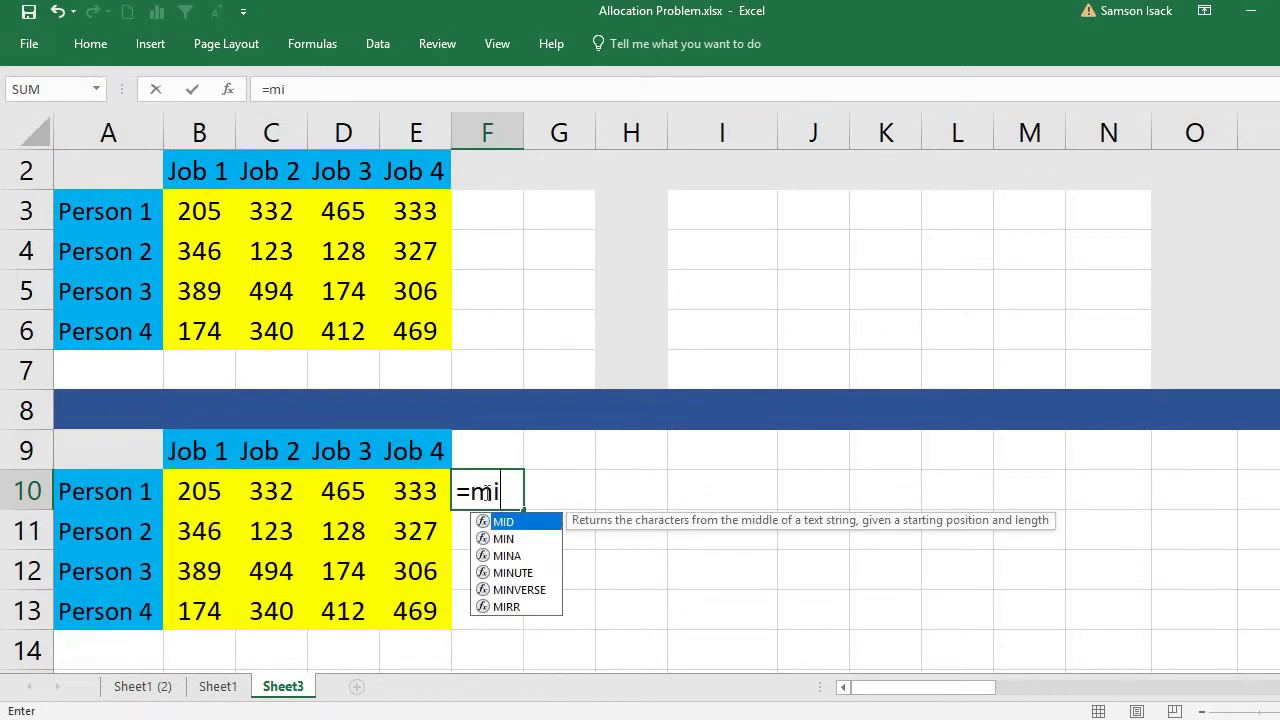
{"action": "type", "text": "n("}
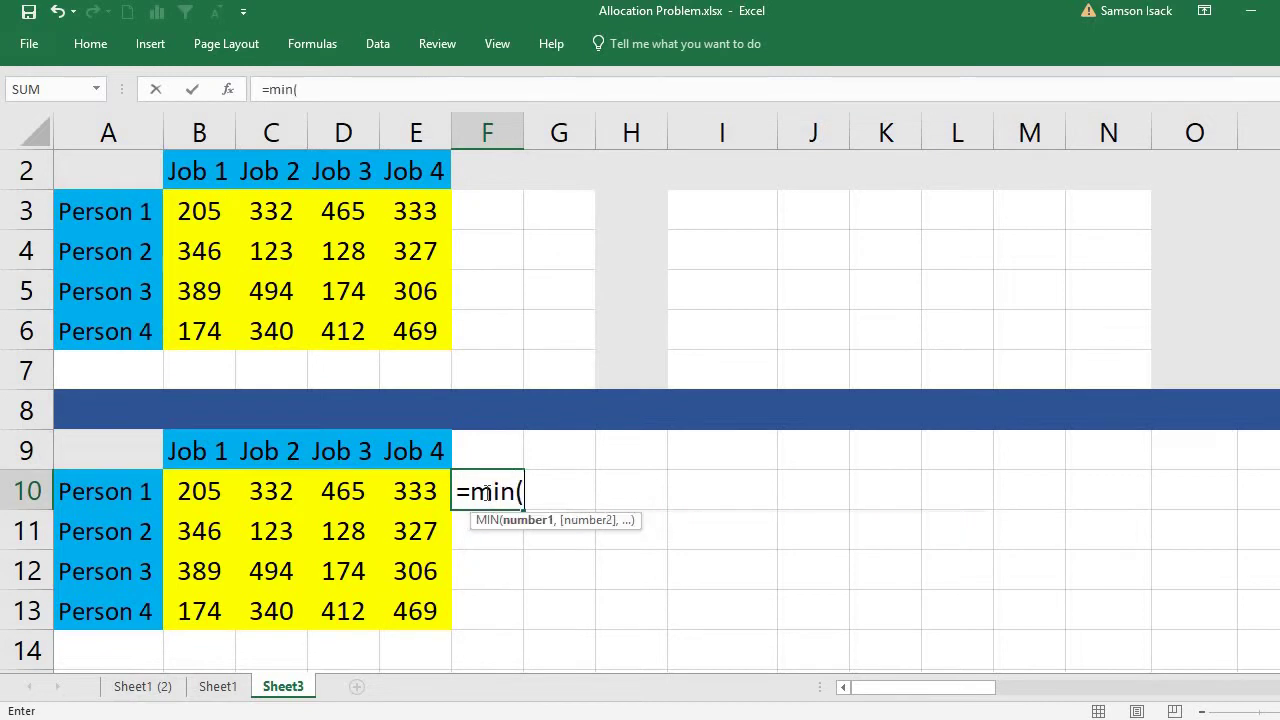
{"action": "left_click_drag", "start_coordinate": [200, 494], "coordinate": [415, 491]}
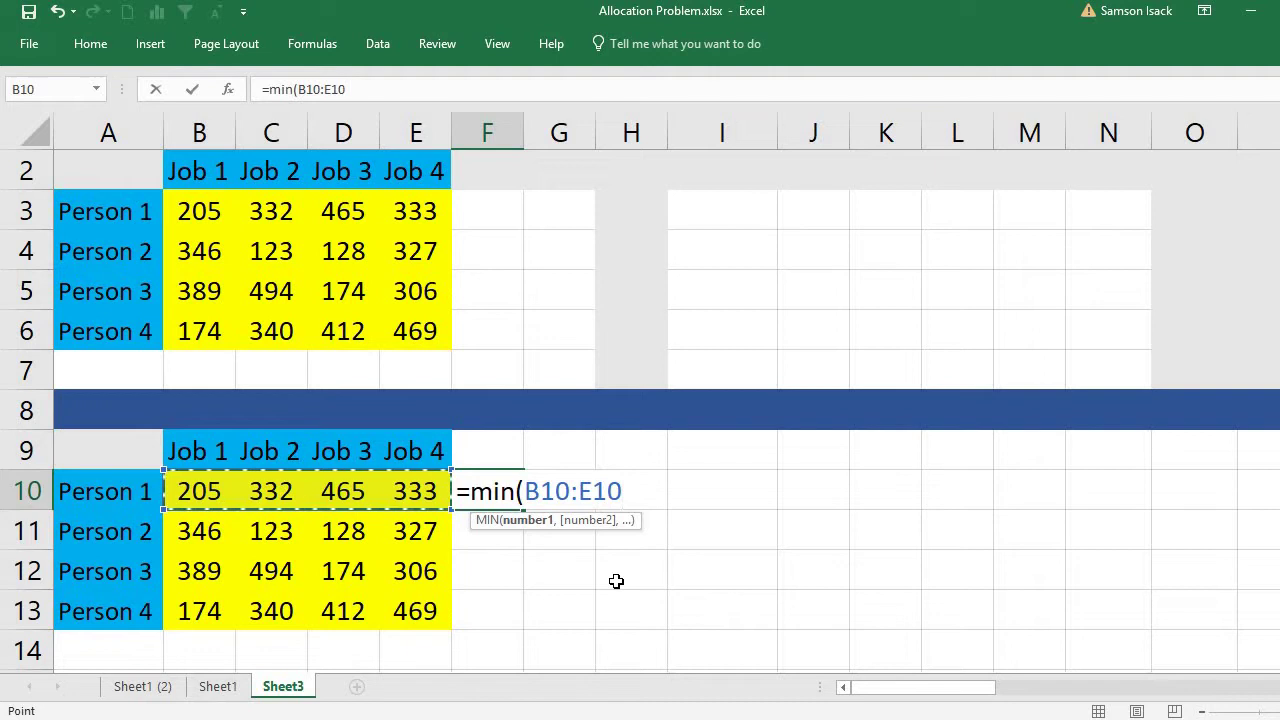
{"action": "type", "text": ")"}
{"action": "key", "text": "Return"}
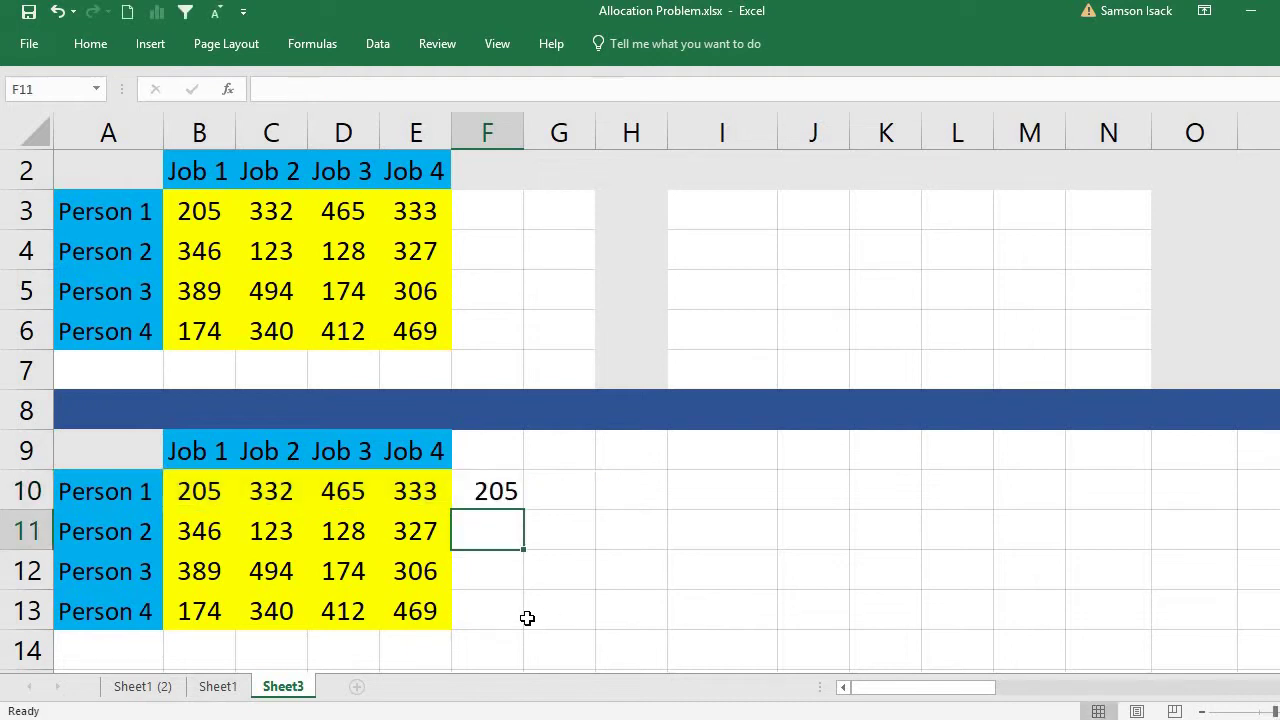
Fill the MIN formula from F10 down to F13 and check the formula copied into F11
{"action": "left_click", "coordinate": [515, 505]}
{"action": "left_click_drag", "start_coordinate": [523, 509], "coordinate": [625, 612]}
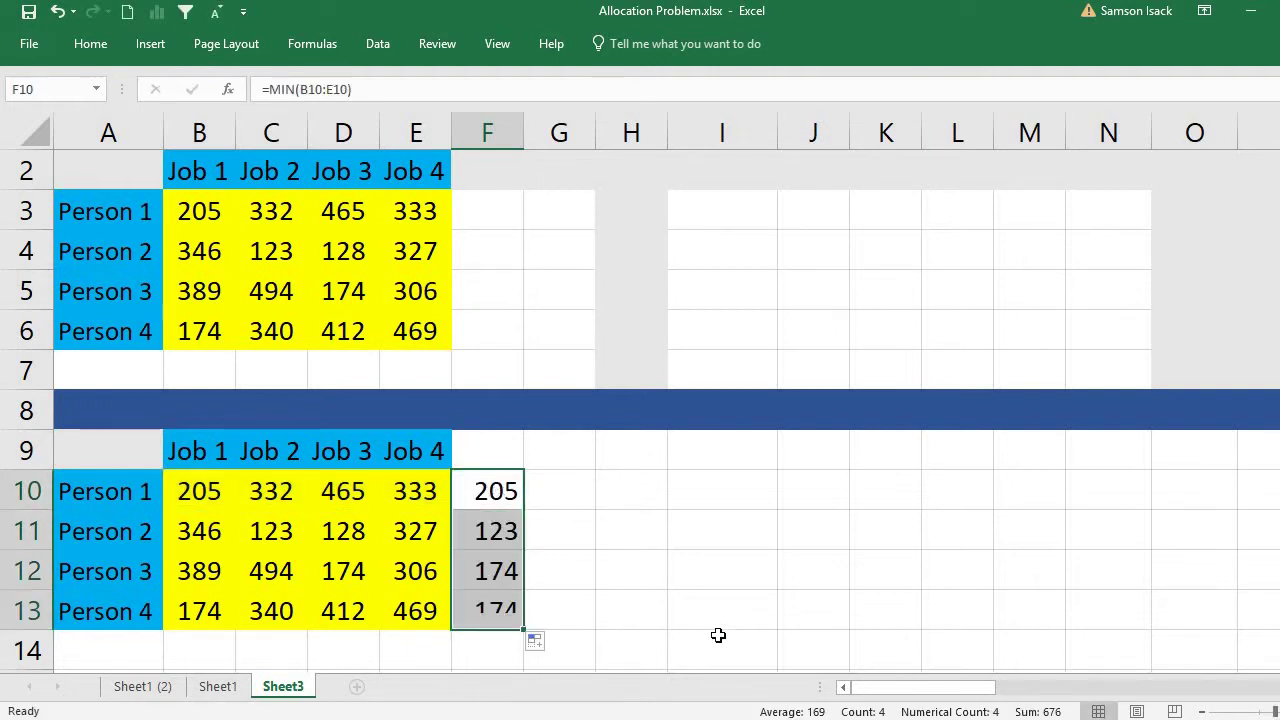
{"action": "double_click", "coordinate": [514, 531]}
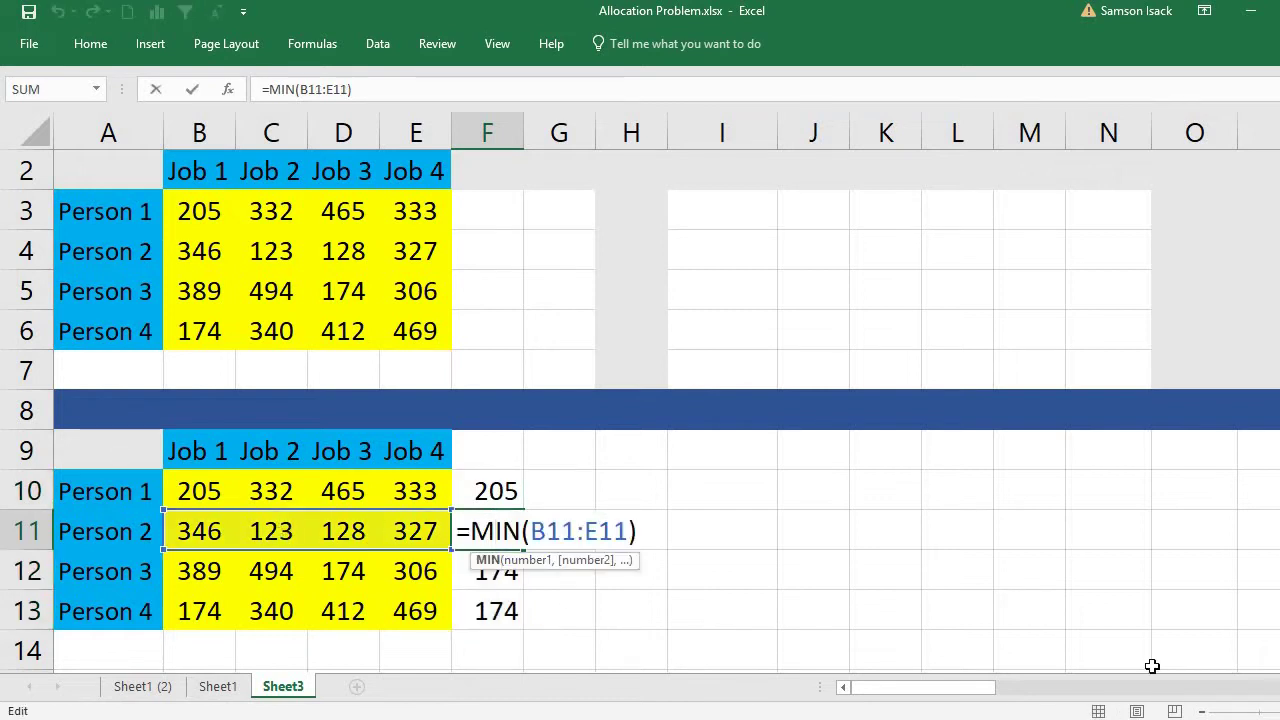
{"action": "key", "text": "Return"}
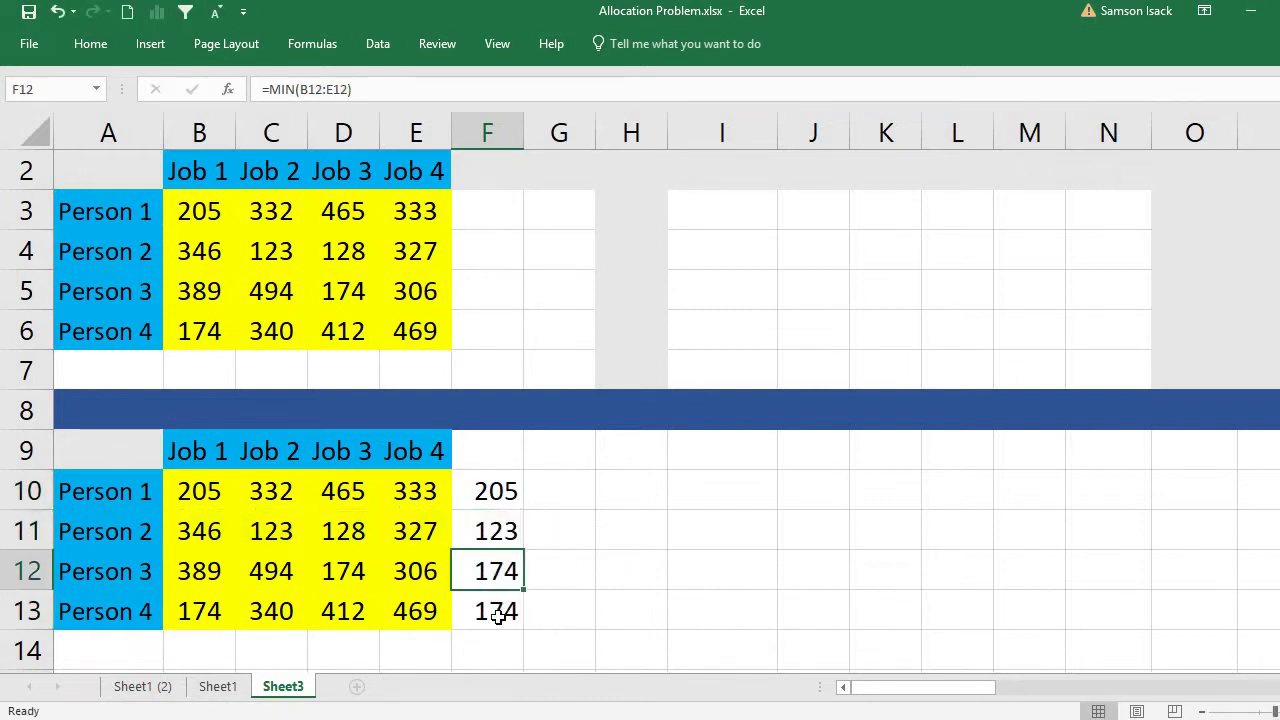
{"action": "left_click_drag", "start_coordinate": [500, 610], "coordinate": [534, 501]}
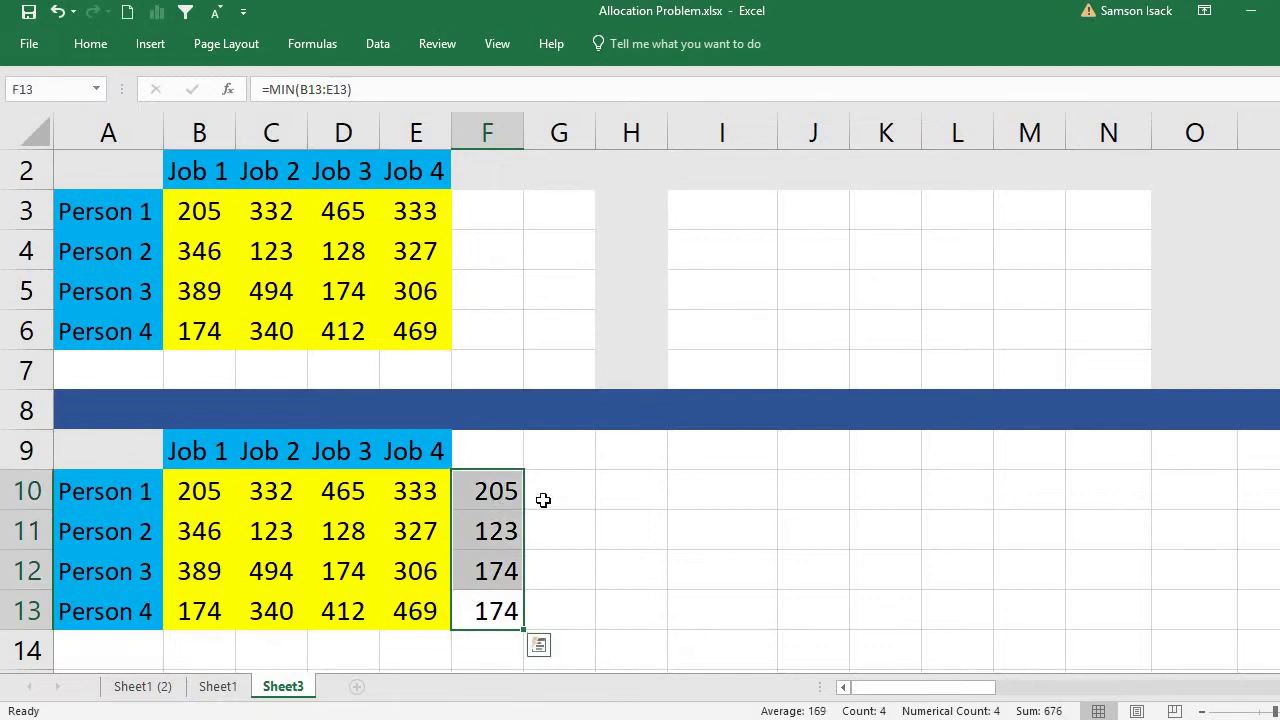
Enter =SUM(F10:F13) in G10 to total the row minimums, and review the result against Person 2's minimum
{"action": "left_click", "coordinate": [543, 500]}
{"action": "type", "text": "="}
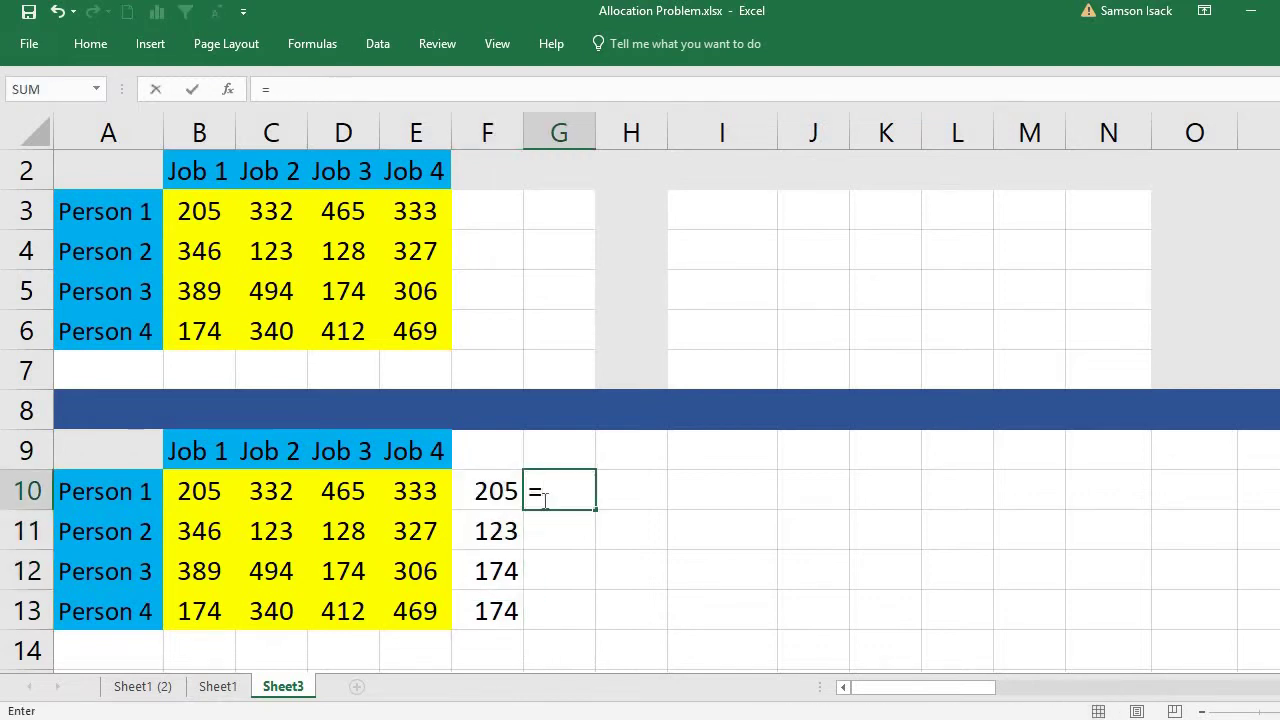
{"action": "type", "text": "s"}
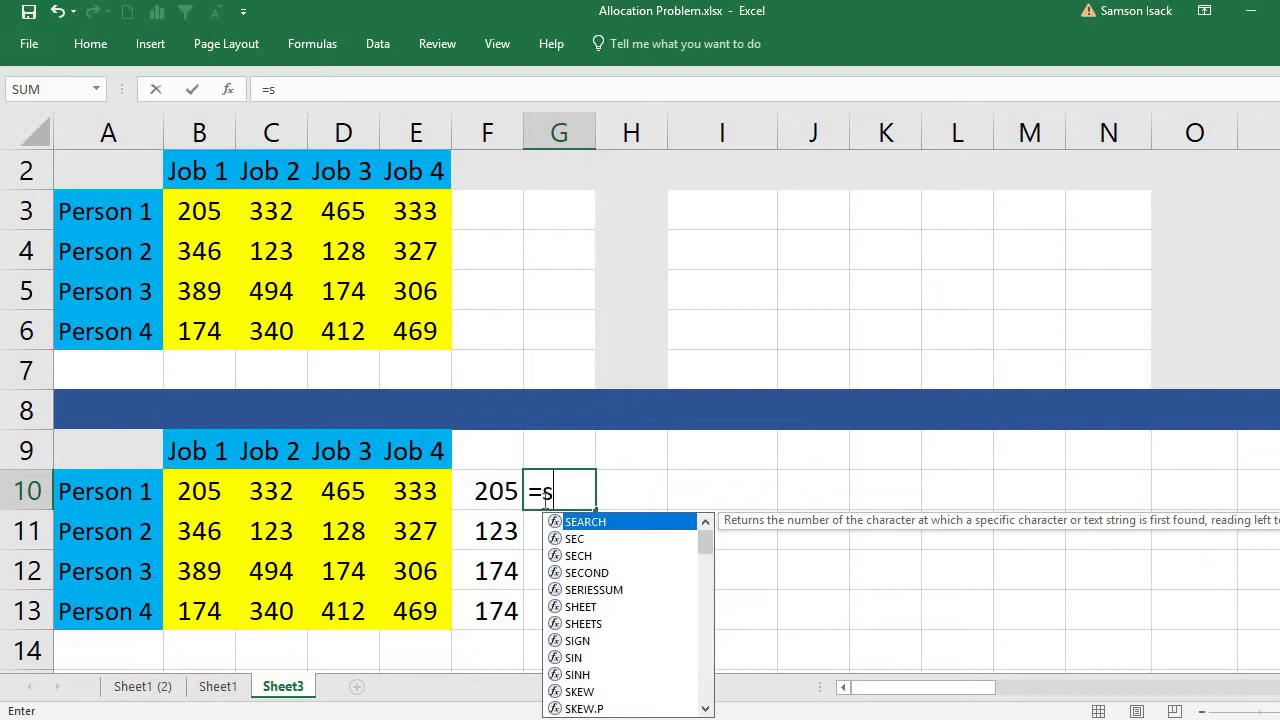
{"action": "type", "text": "um("}
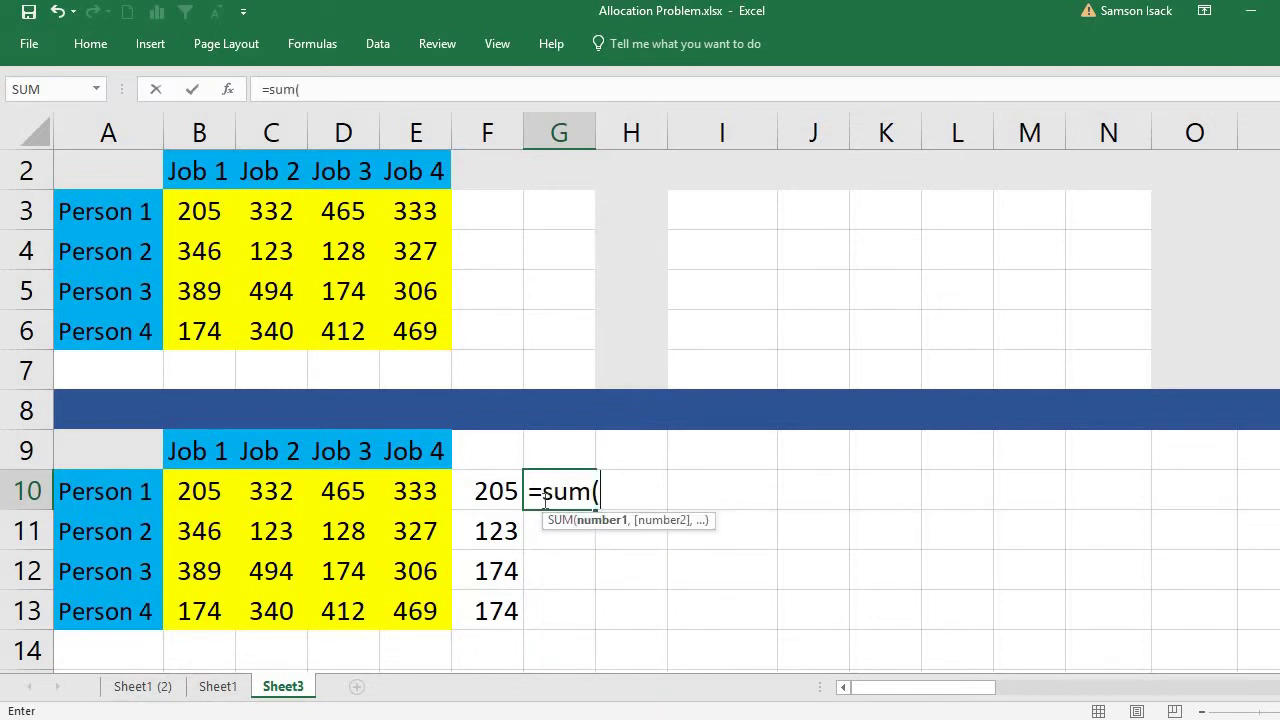
{"action": "left_click_drag", "start_coordinate": [500, 490], "coordinate": [527, 609]}
{"action": "type", "text": ")"}
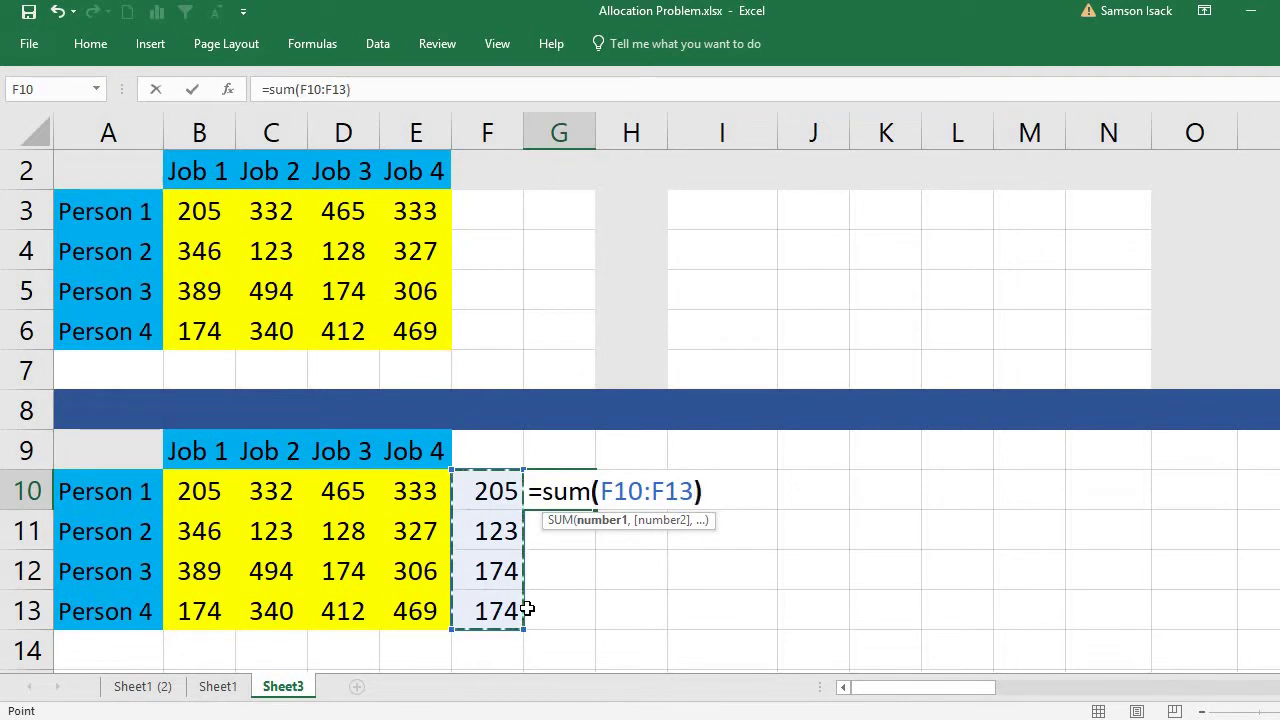
{"action": "key", "text": "Return"}
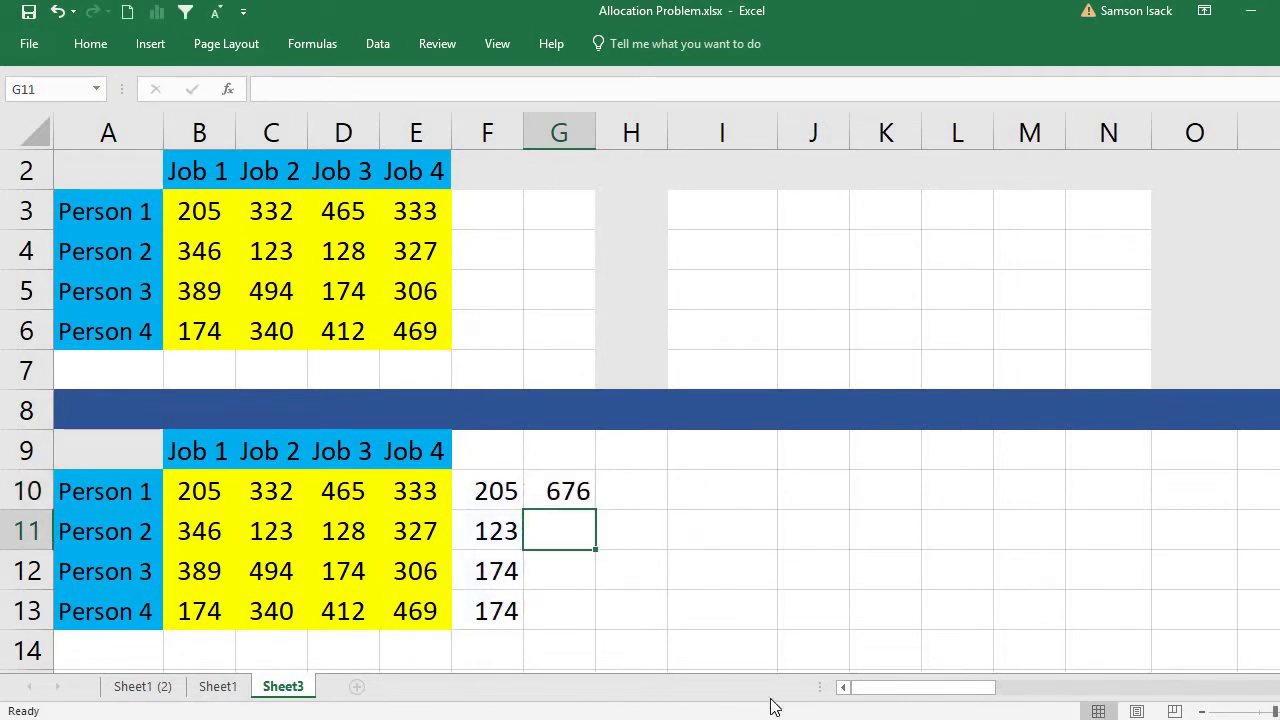
{"action": "left_click", "coordinate": [485, 532]}
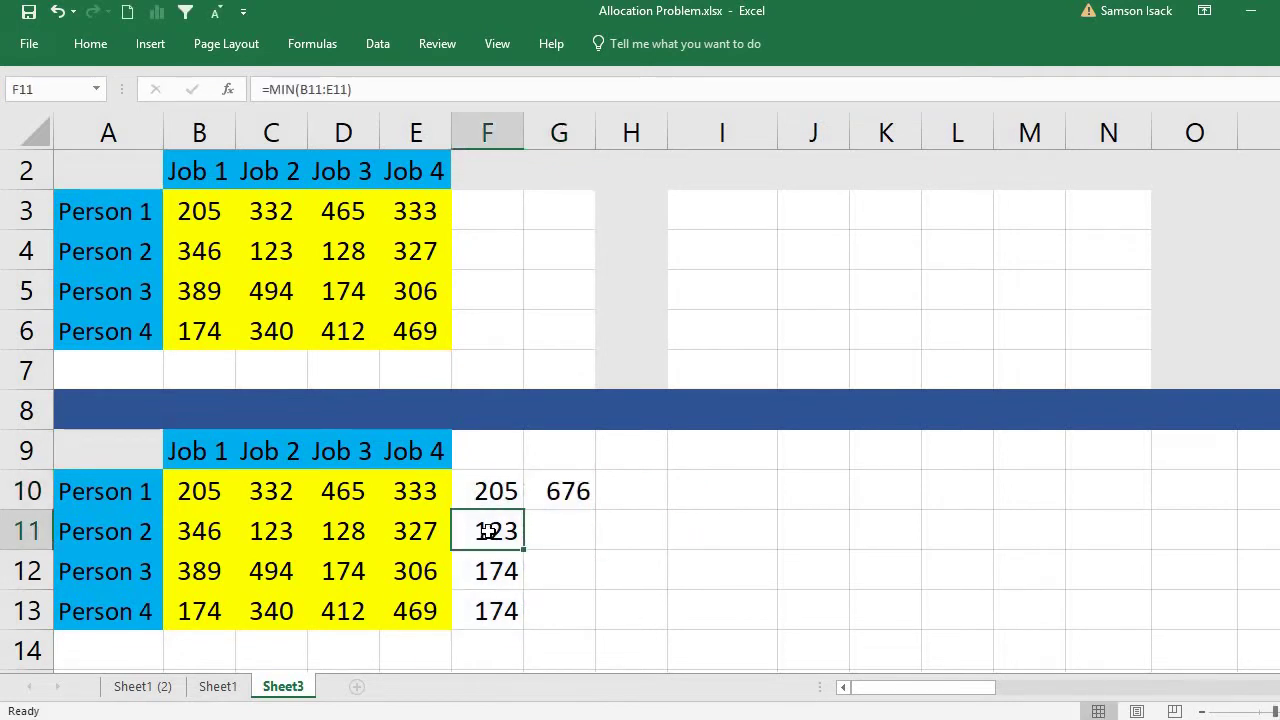
{"action": "left_click", "coordinate": [575, 491]}
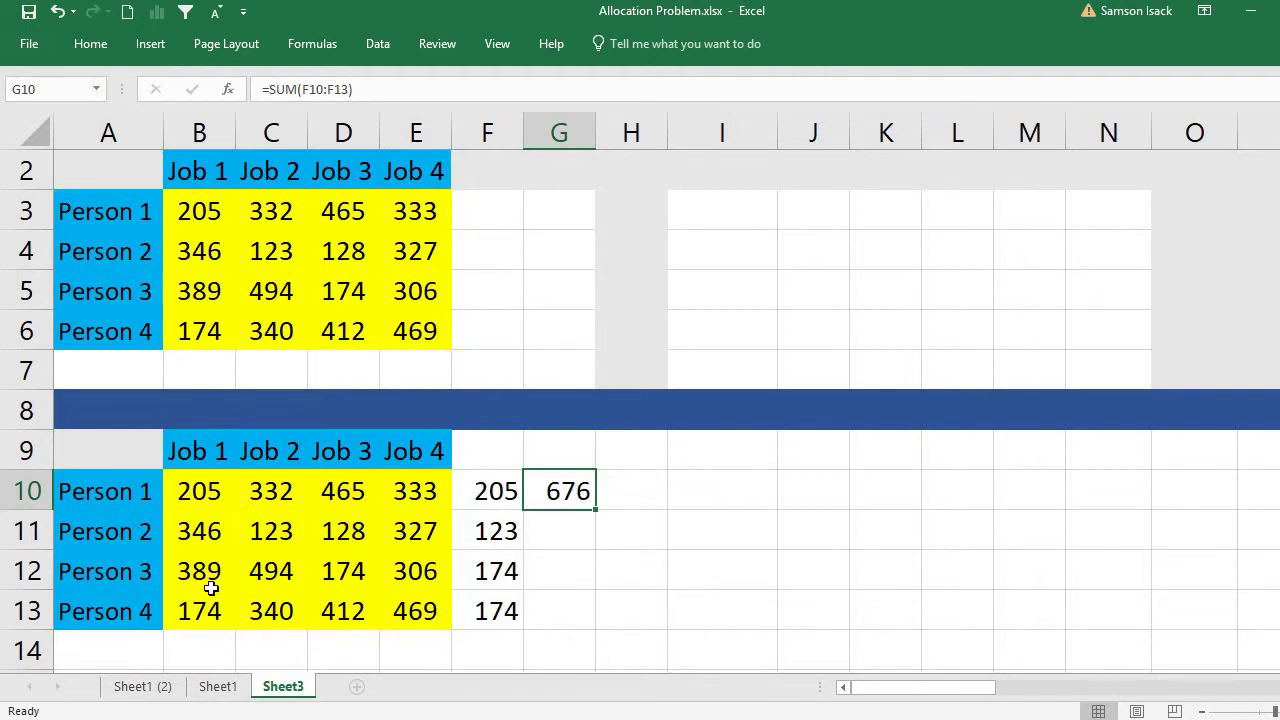
Add a Bottom Items conditional format to Person 1's costs B10:E10 with rank 1 and Light Red Fill with Dark Red Text
{"action": "left_click_drag", "start_coordinate": [205, 490], "coordinate": [404, 476]}
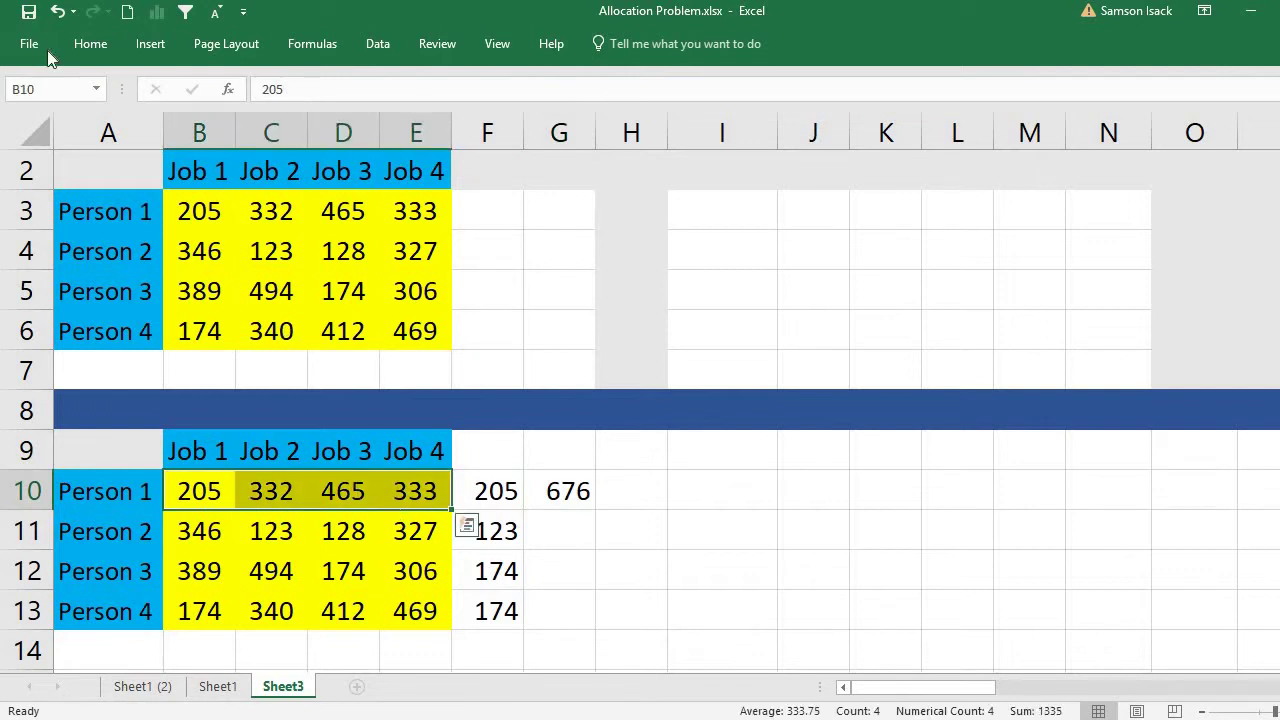
{"action": "left_click", "coordinate": [84, 46]}
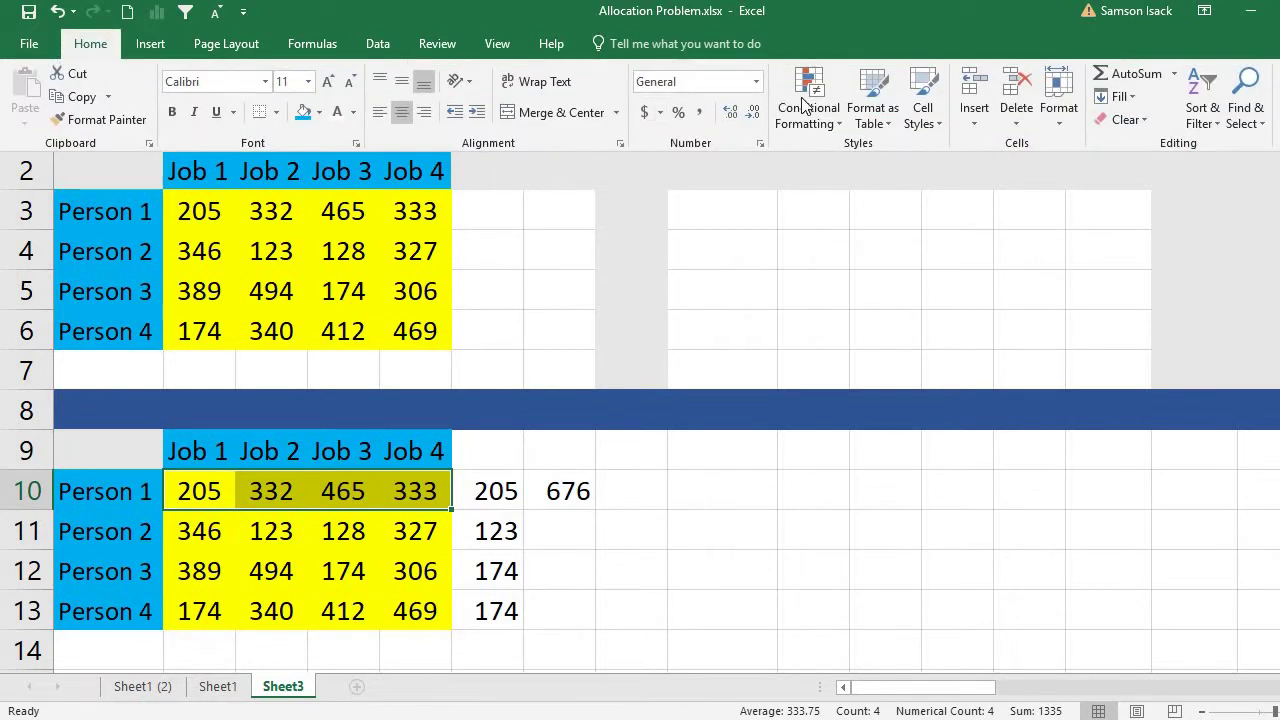
{"action": "left_click", "coordinate": [801, 97]}
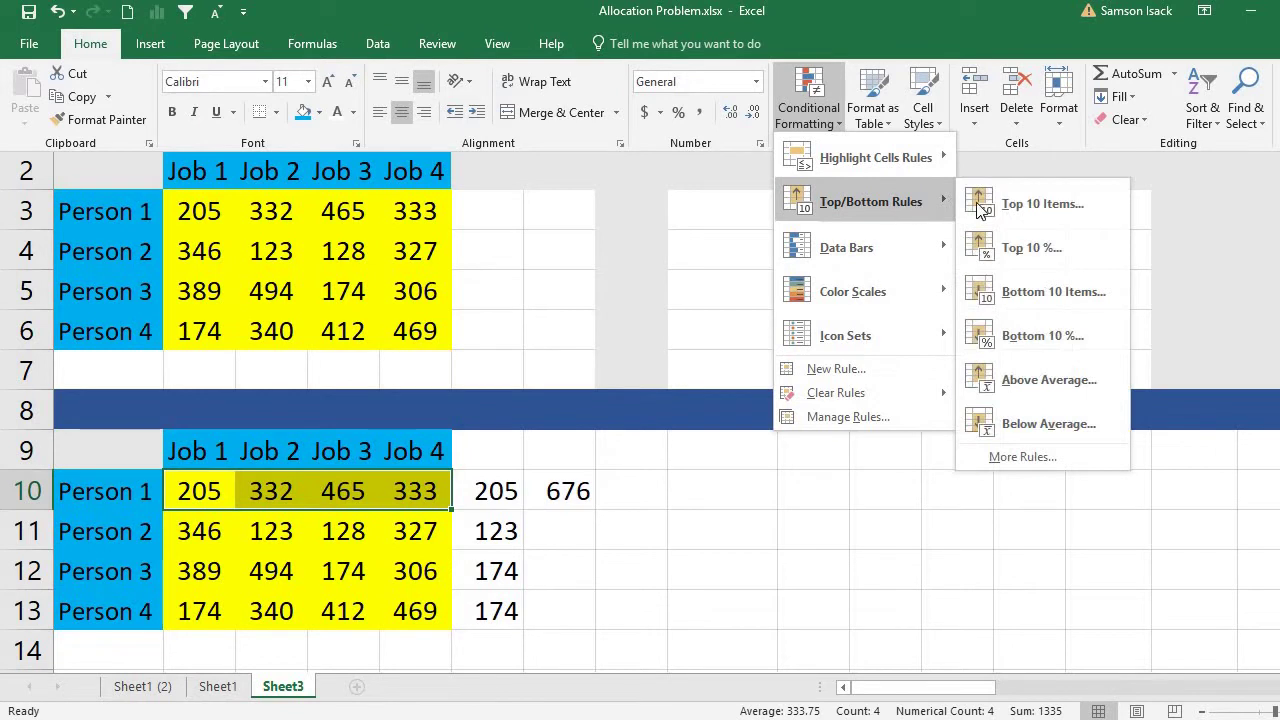
{"action": "double_click", "coordinate": [94, 44]}
{"action": "left_click", "coordinate": [92, 46]}
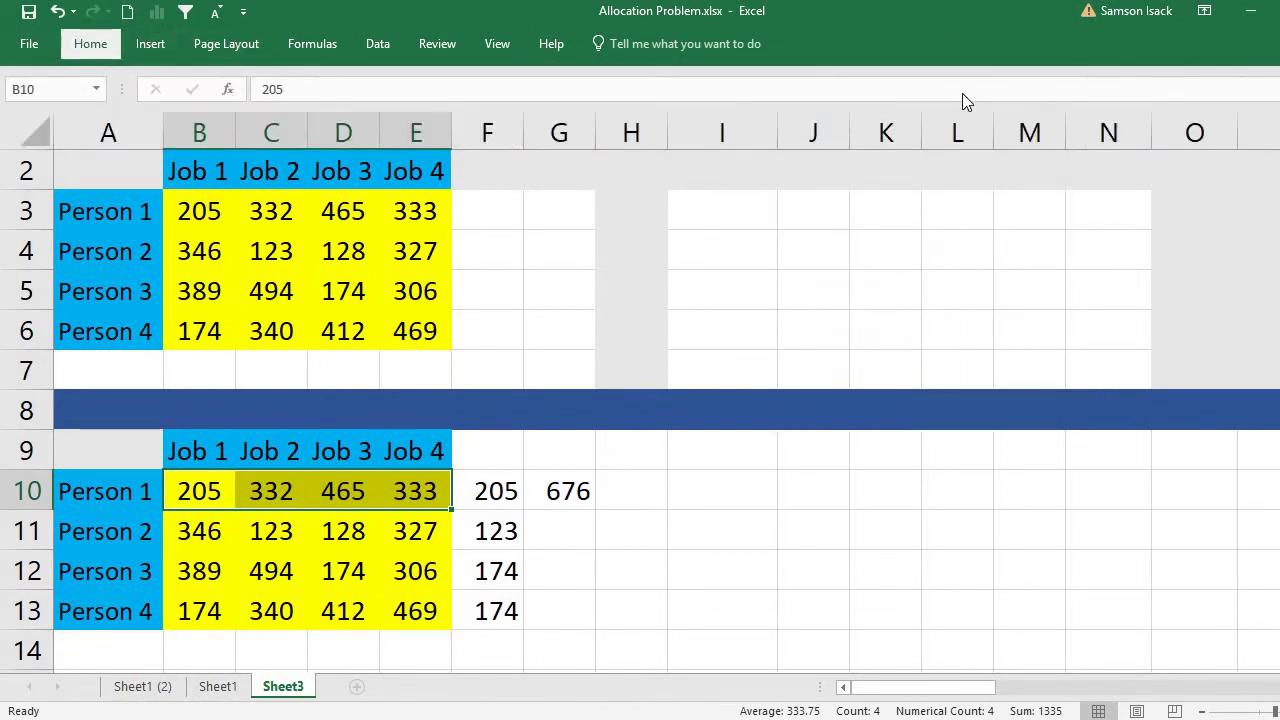
{"action": "left_click", "coordinate": [826, 114]}
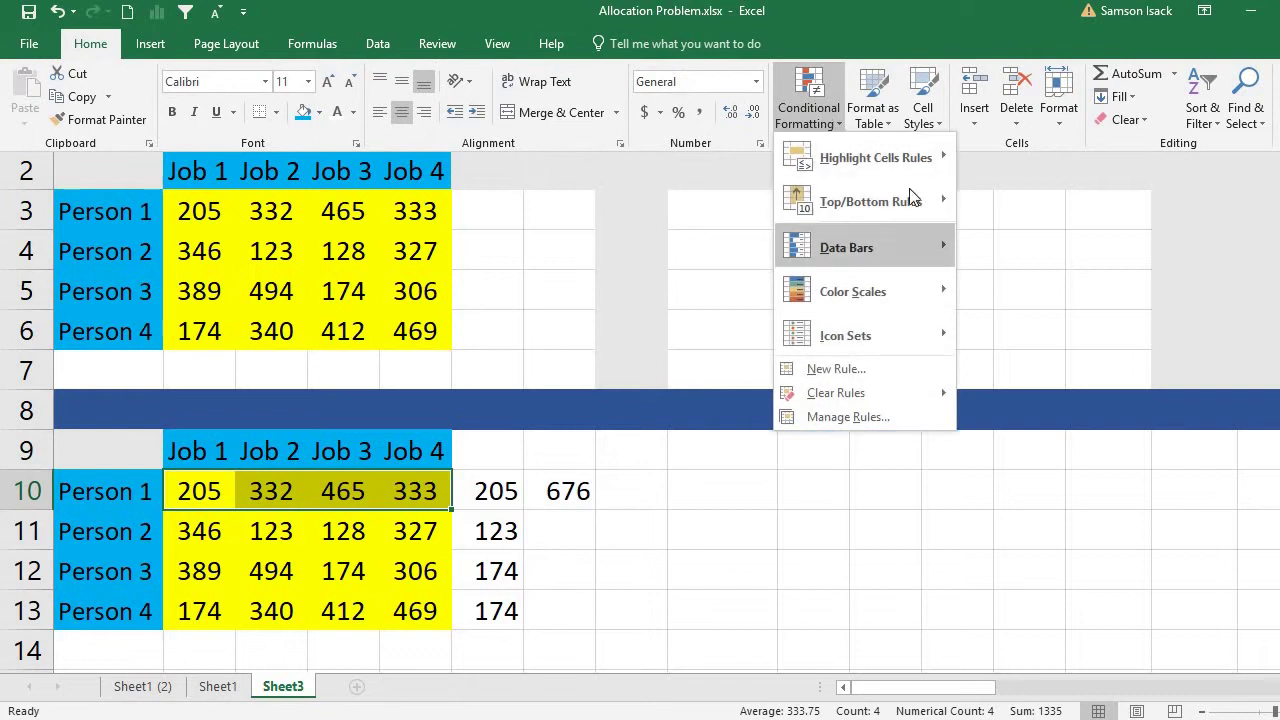
{"action": "mouse_move", "coordinate": [889, 208]}
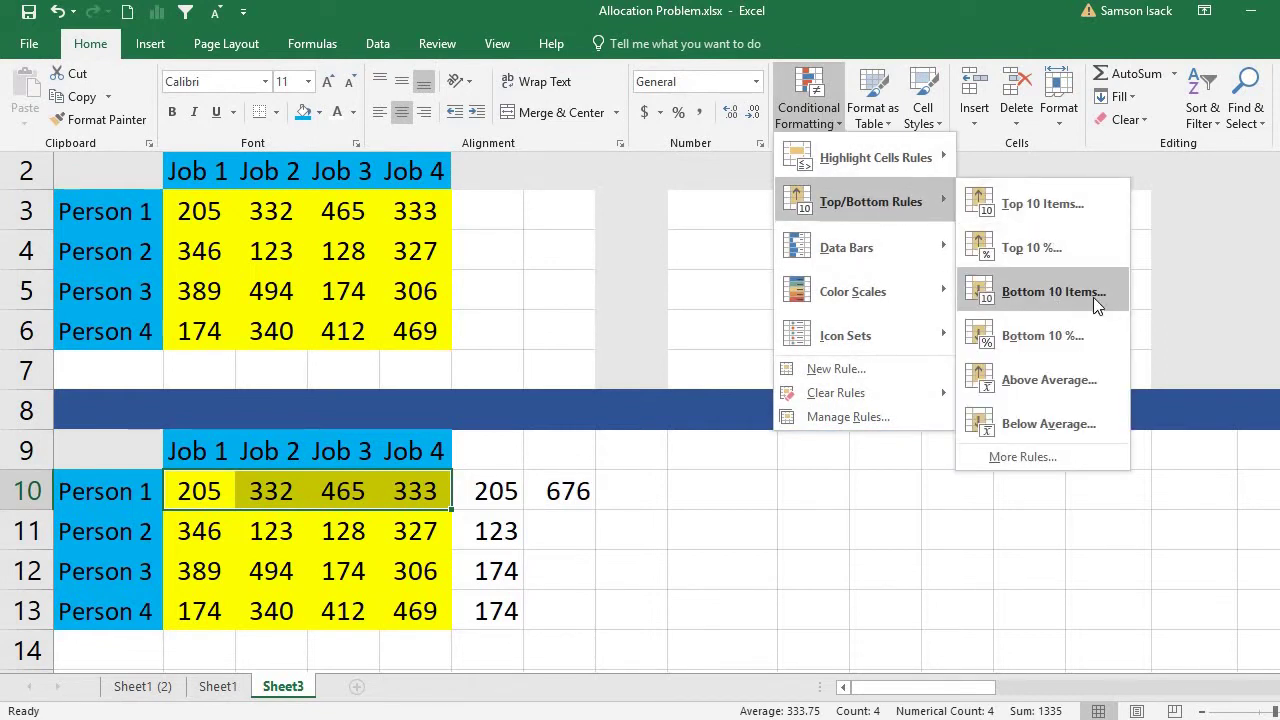
{"action": "left_click", "coordinate": [1093, 297]}
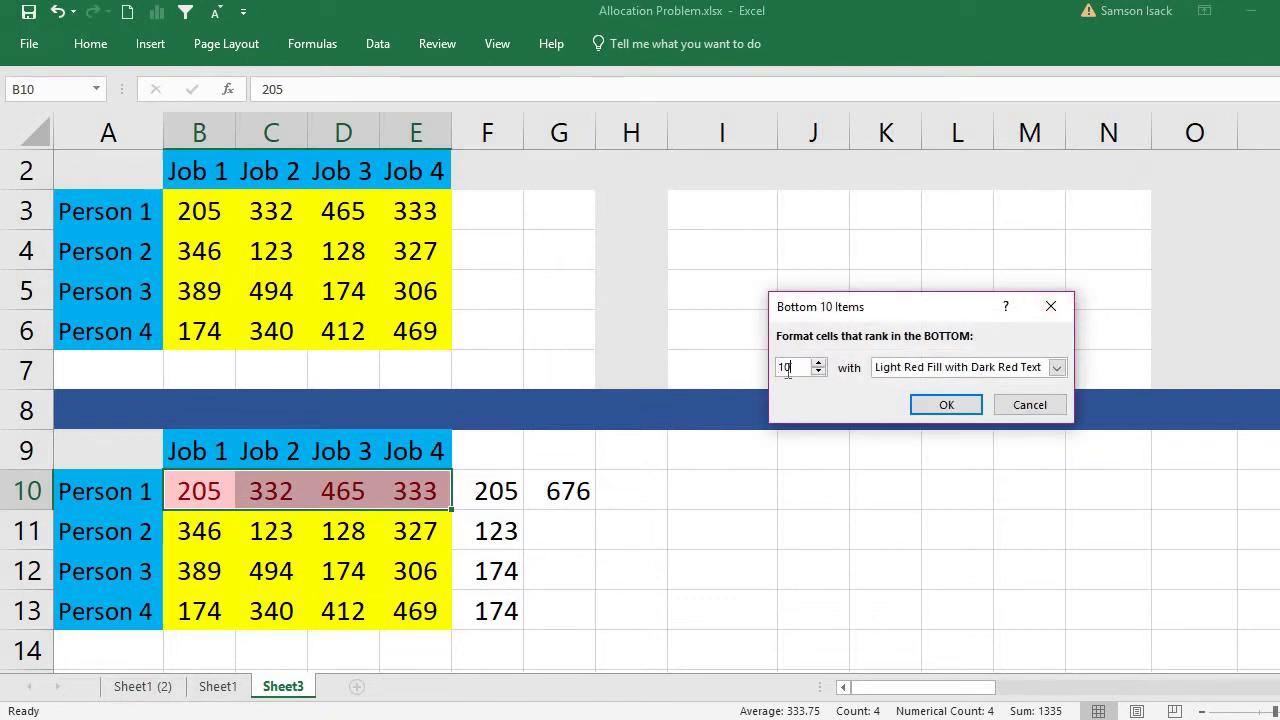
{"action": "left_click_drag", "start_coordinate": [787, 369], "coordinate": [742, 381]}
{"action": "type", "text": "1"}
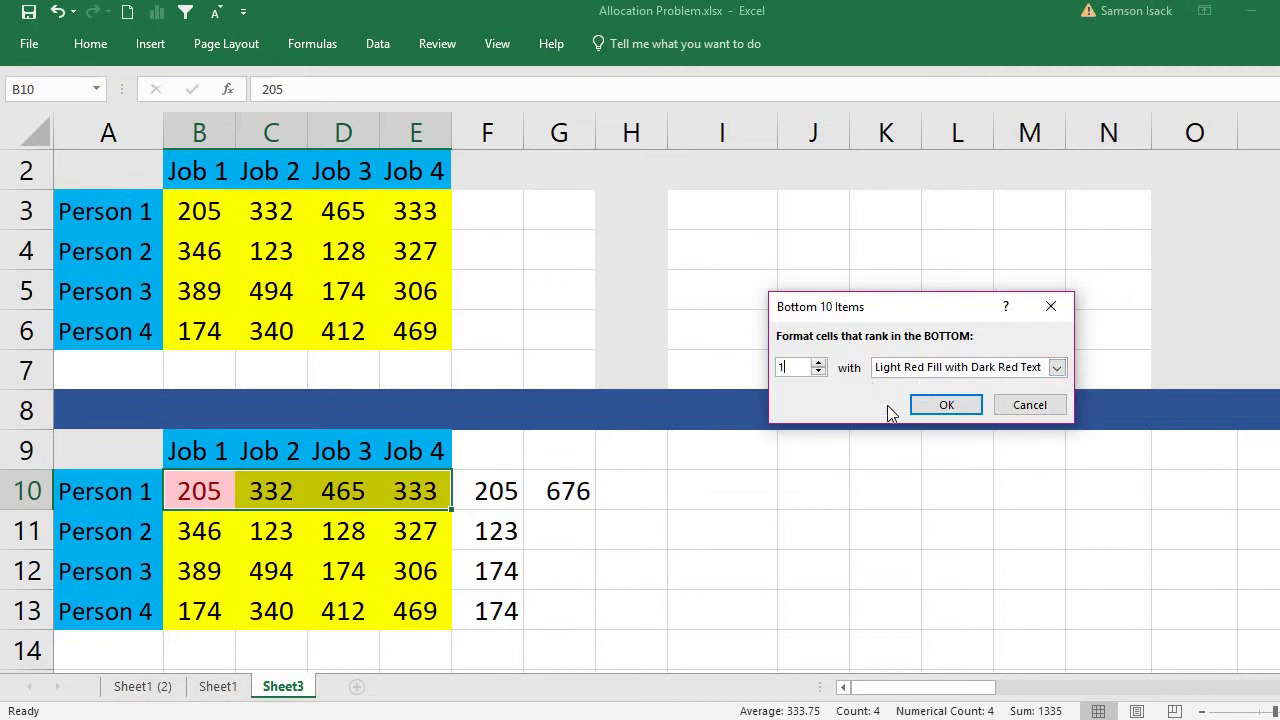
{"action": "left_click", "coordinate": [947, 410]}
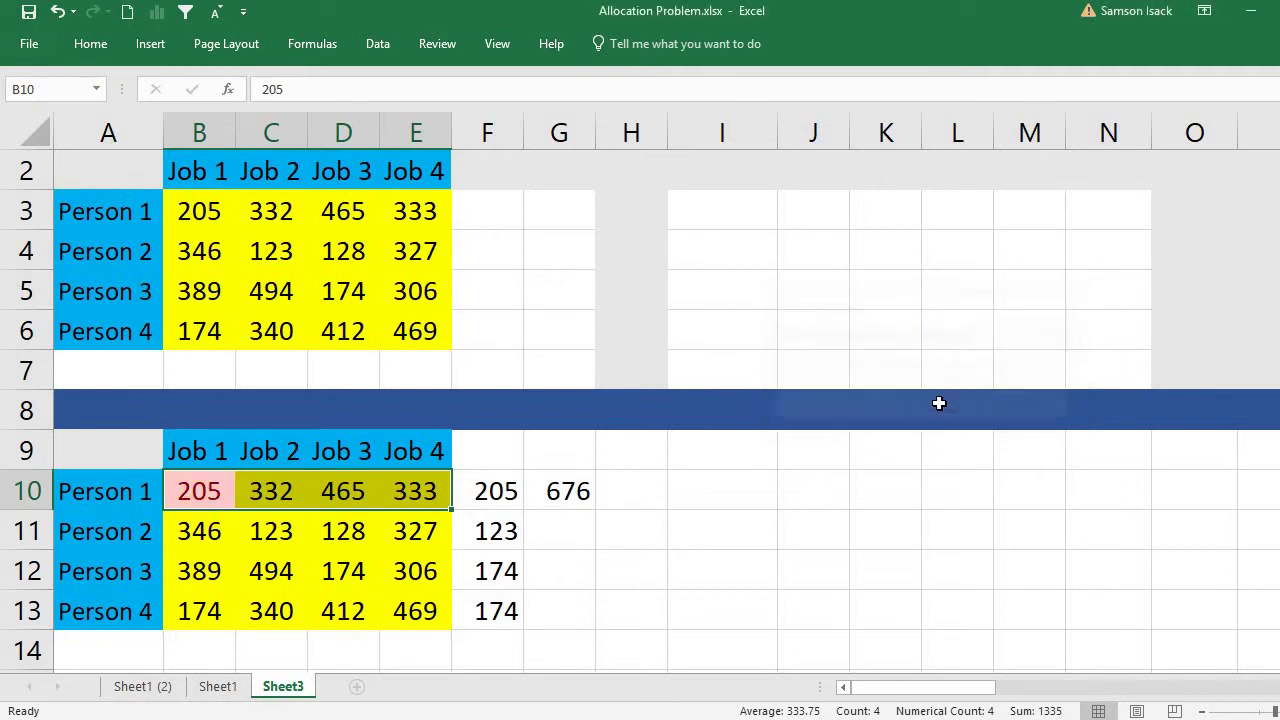
Highlight the single lowest of Person 2's costs in B11:E11 with a bottom 1 conditional format in Light Red Fill with Dark Red Text
{"action": "left_click", "coordinate": [310, 522]}
{"action": "left_click_drag", "start_coordinate": [199, 522], "coordinate": [422, 522]}
{"action": "left_click", "coordinate": [101, 55]}
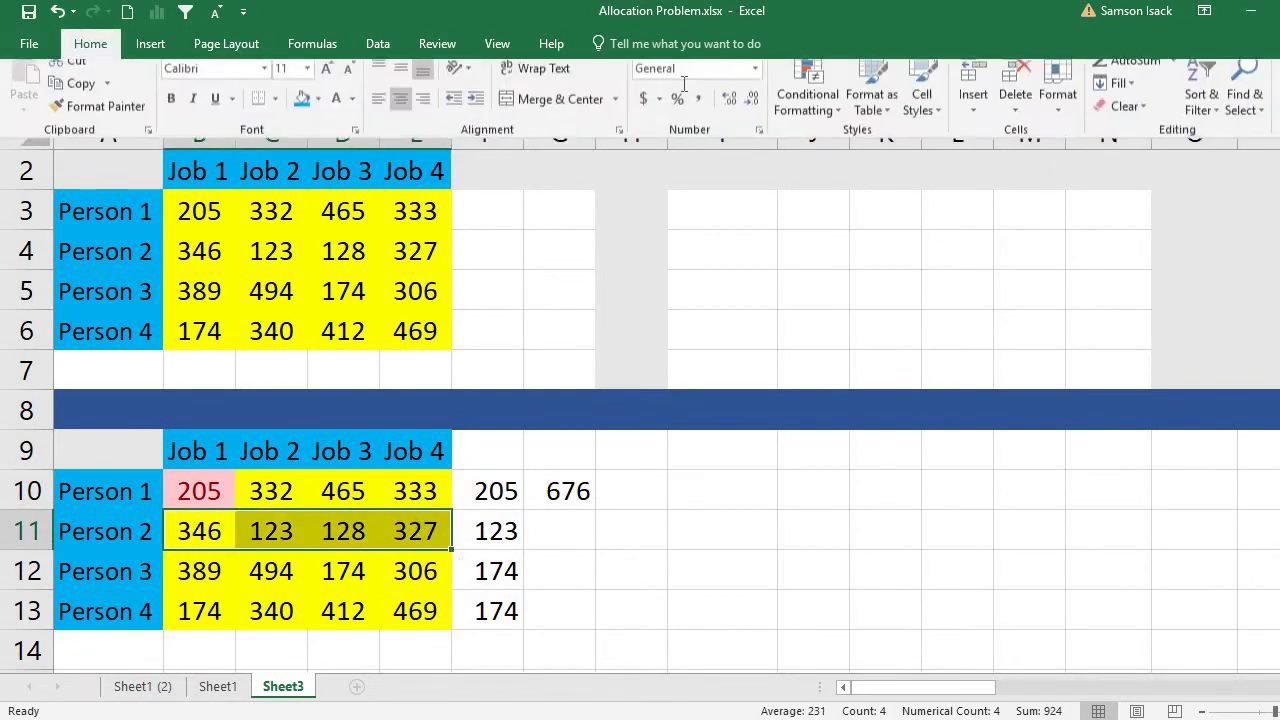
{"action": "left_click", "coordinate": [808, 98]}
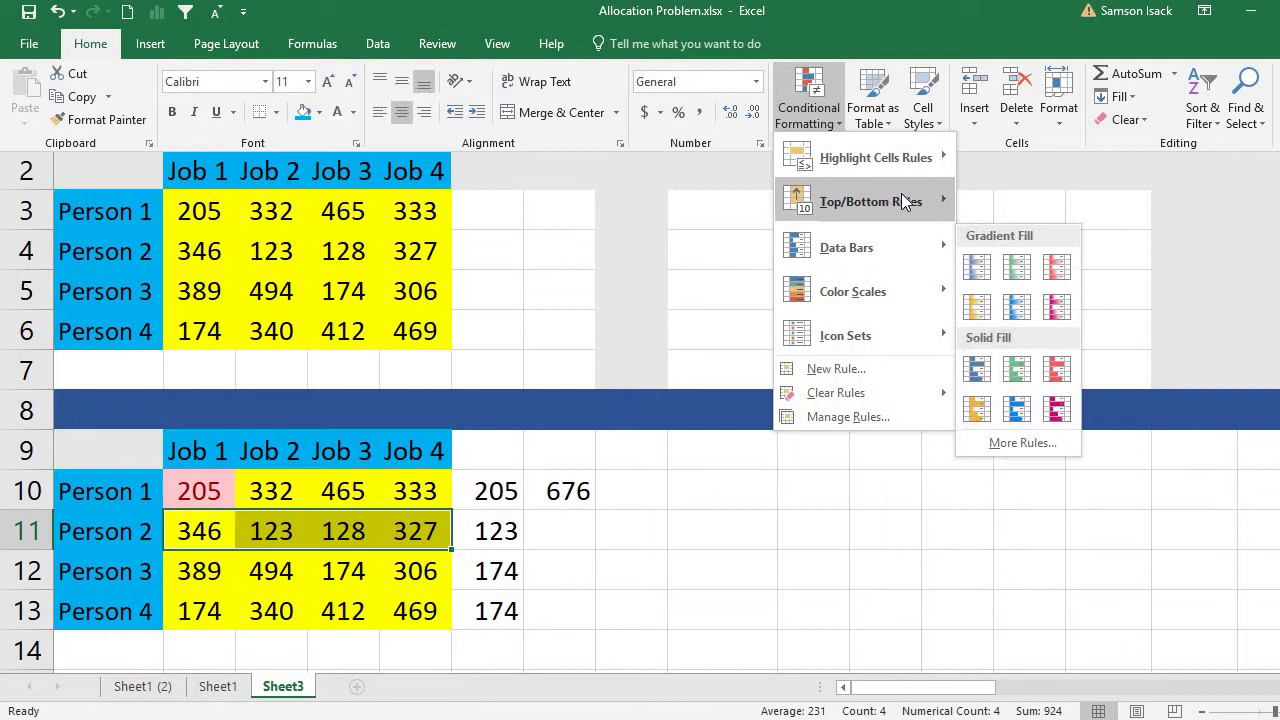
{"action": "mouse_move", "coordinate": [905, 201]}
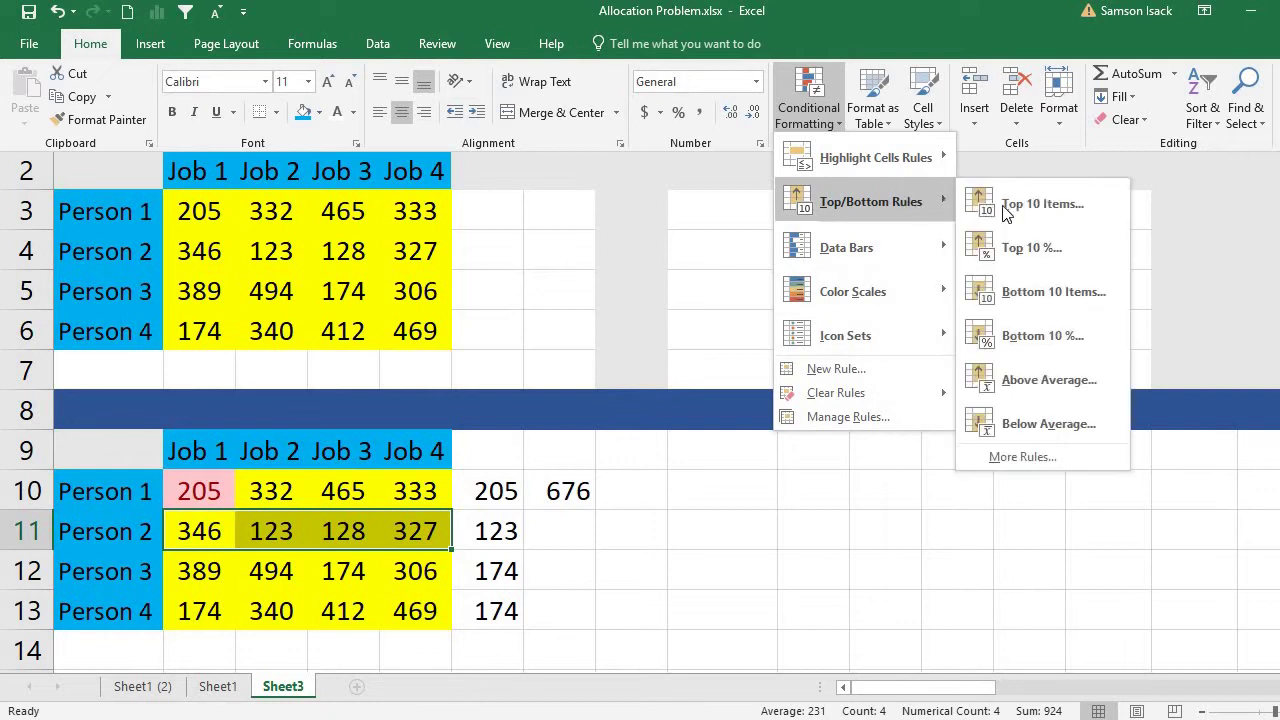
{"action": "left_click", "coordinate": [1074, 300]}
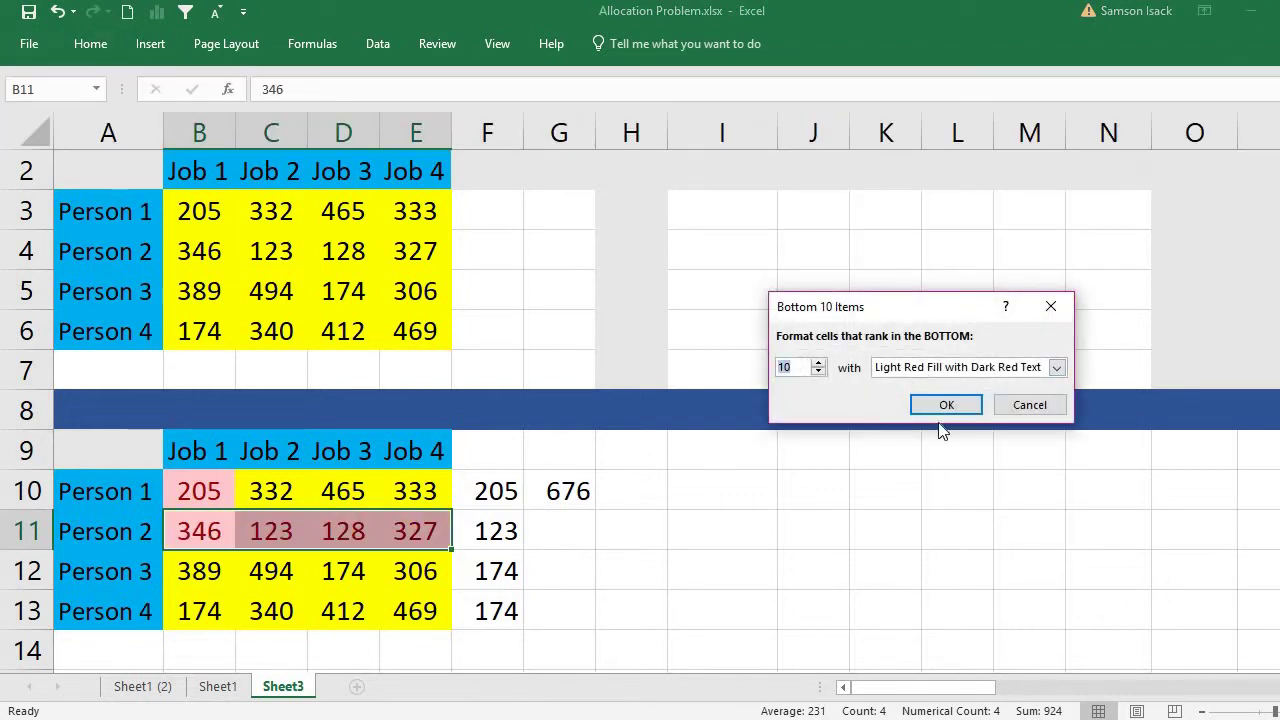
{"action": "type", "text": "1"}
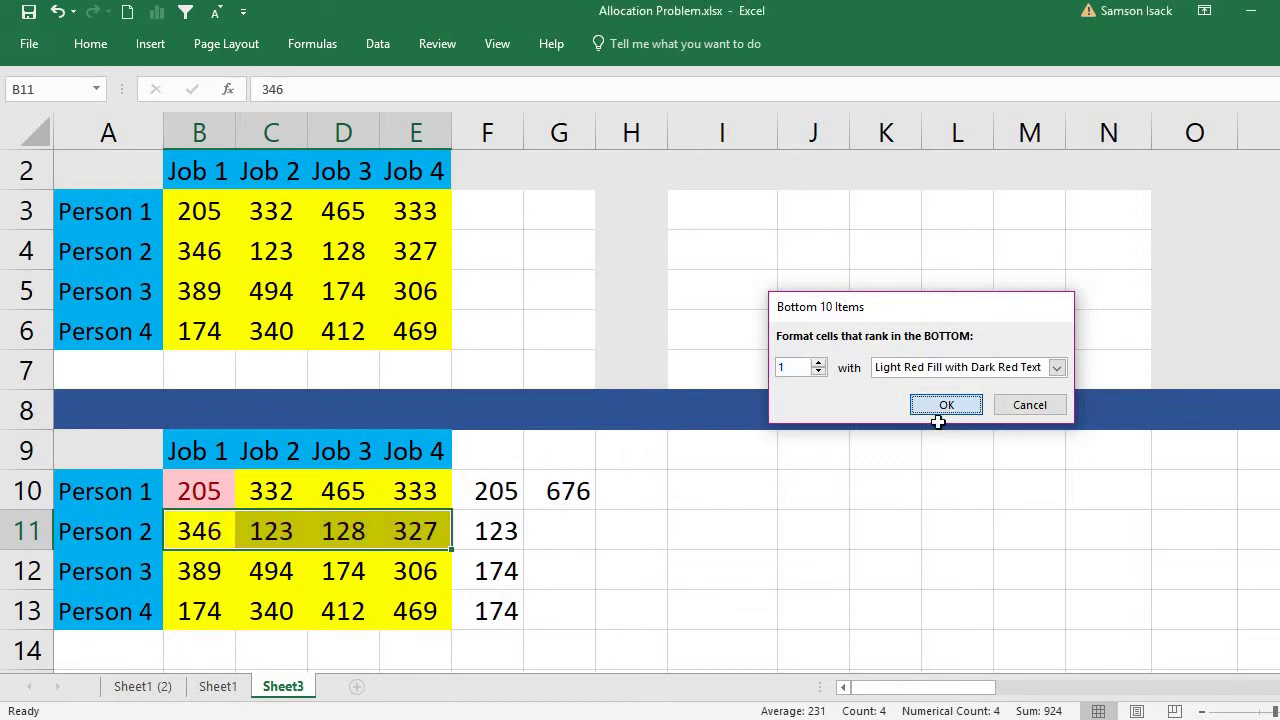
{"action": "left_click", "coordinate": [943, 406]}
Highlight the single lowest of Person 3's costs in B12:E12 with a bottom 1 conditional format in Light Red Fill with Dark Red Text
{"action": "left_click_drag", "start_coordinate": [197, 568], "coordinate": [377, 533]}
{"action": "left_click", "coordinate": [100, 45]}
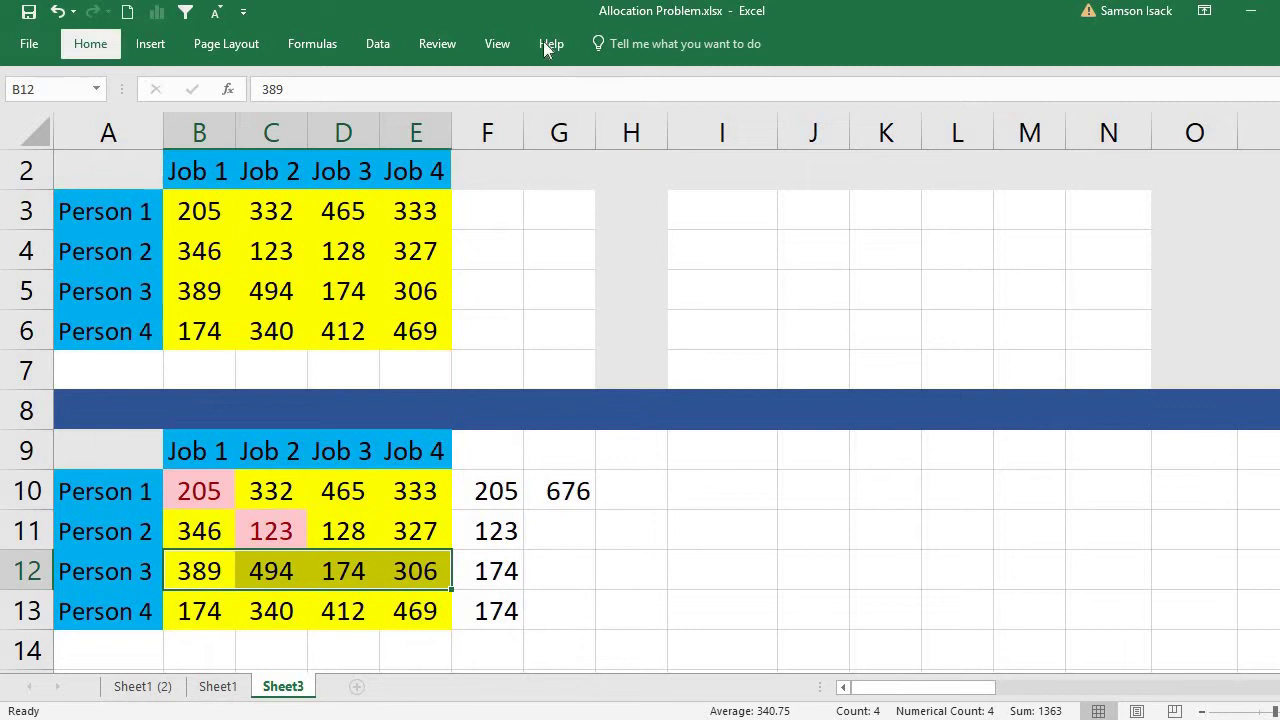
{"action": "left_click", "coordinate": [808, 100]}
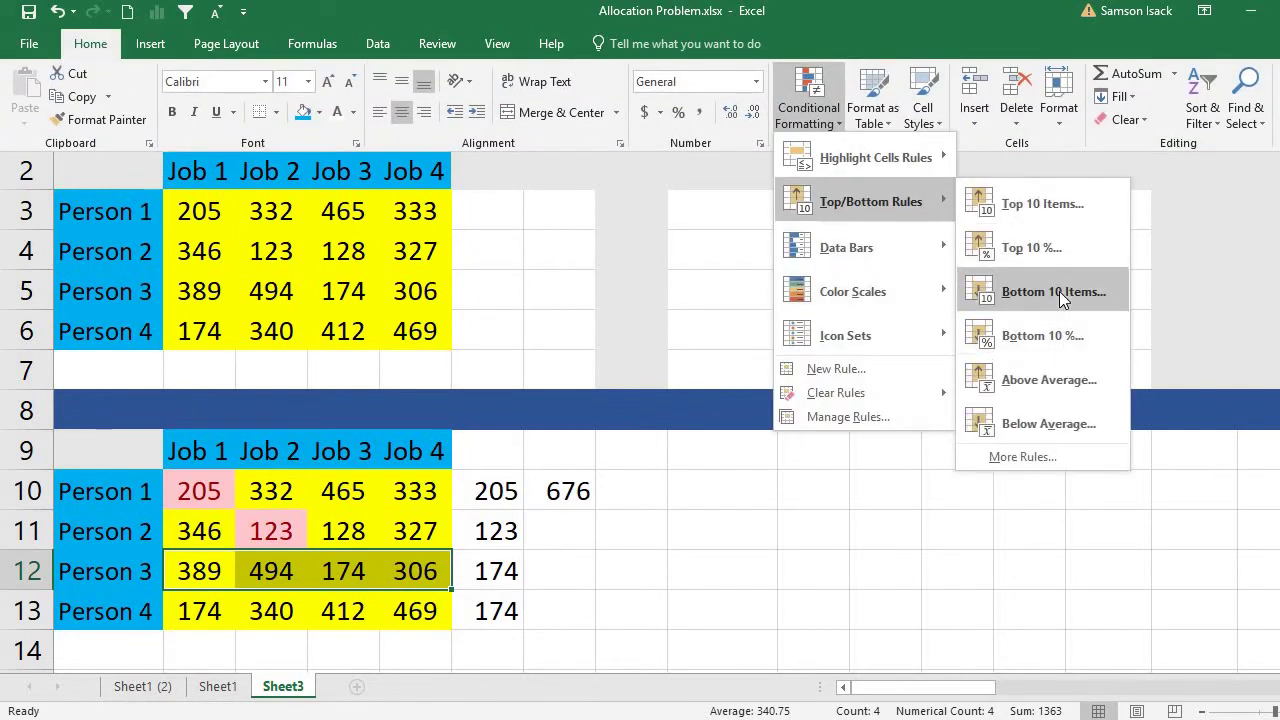
{"action": "left_click", "coordinate": [1055, 292]}
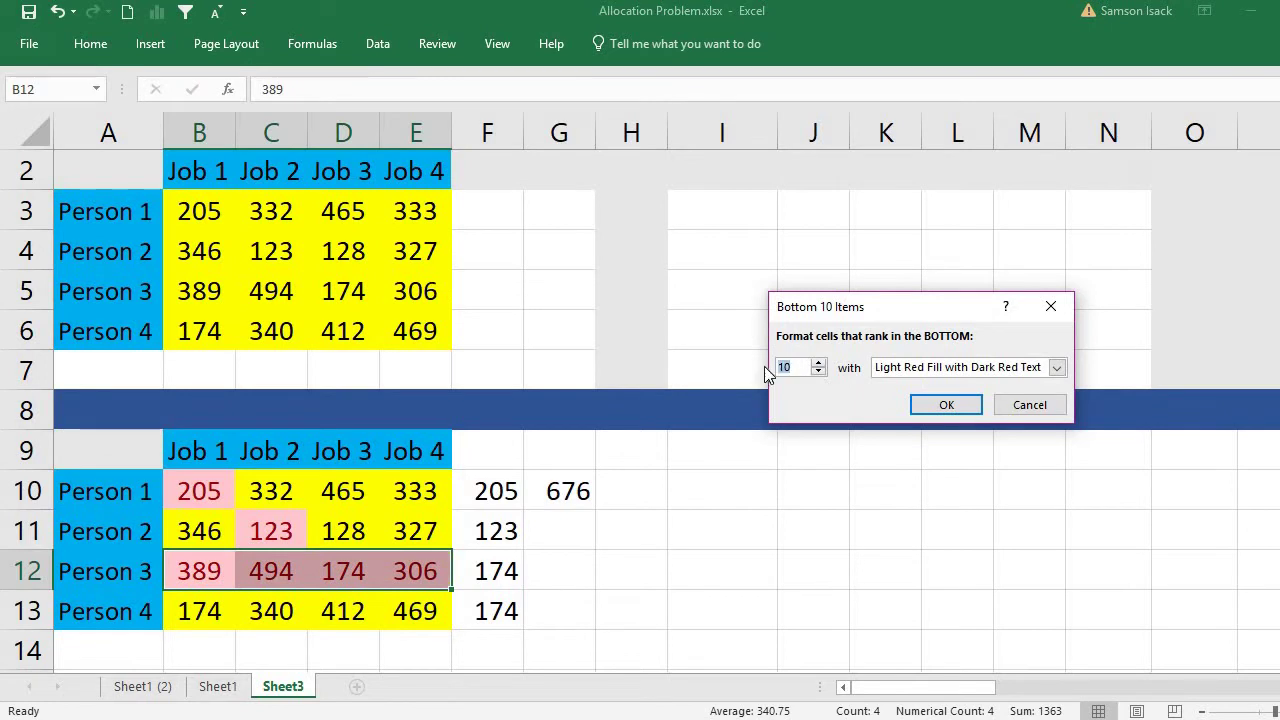
{"action": "type", "text": "1"}
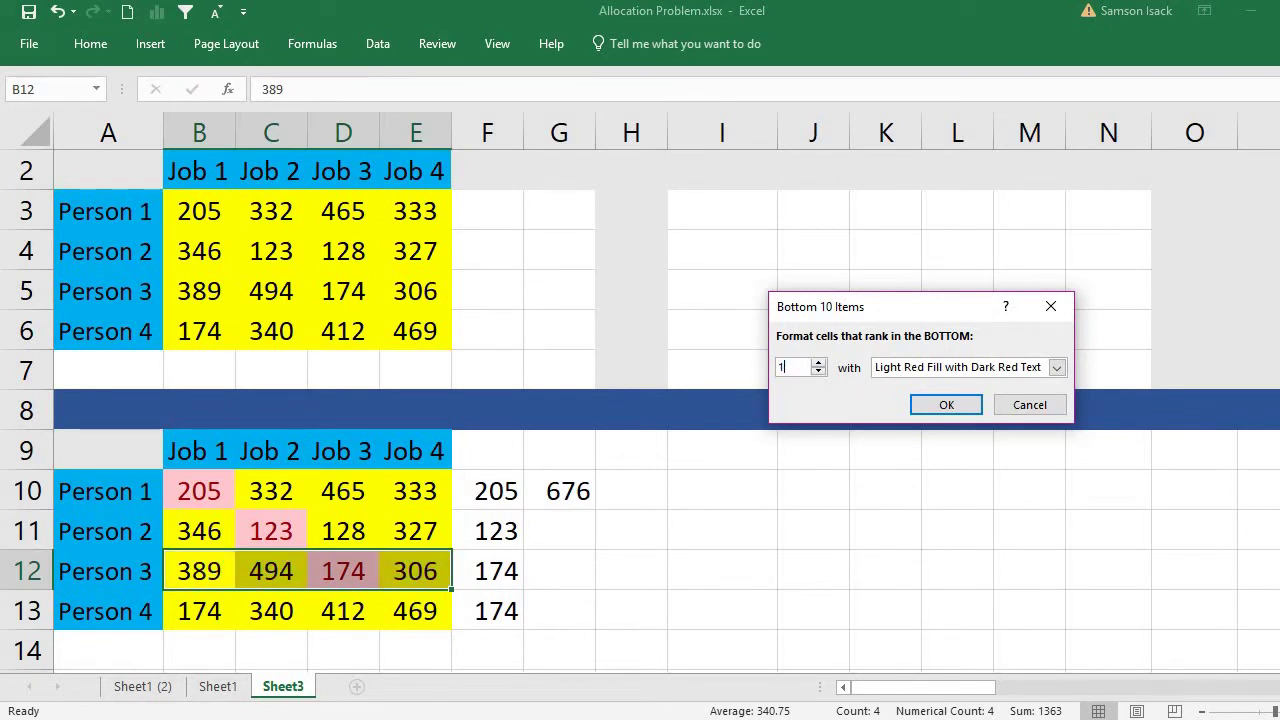
{"action": "left_click", "coordinate": [953, 402]}
Add a Bottom Items conditional format to Person 4's costs B13:E13 with rank 1 and Light Red Fill with Dark Red Text
{"action": "left_click_drag", "start_coordinate": [199, 611], "coordinate": [436, 610]}
{"action": "left_click", "coordinate": [96, 52]}
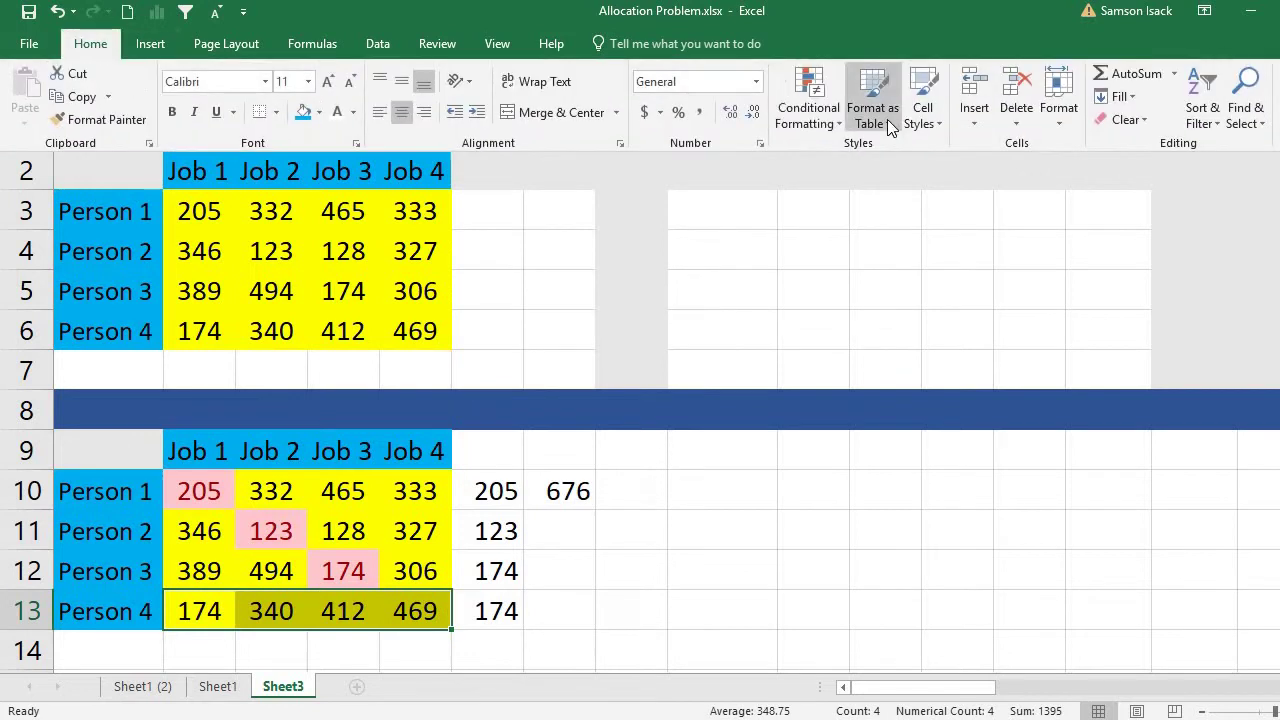
{"action": "left_click", "coordinate": [810, 112]}
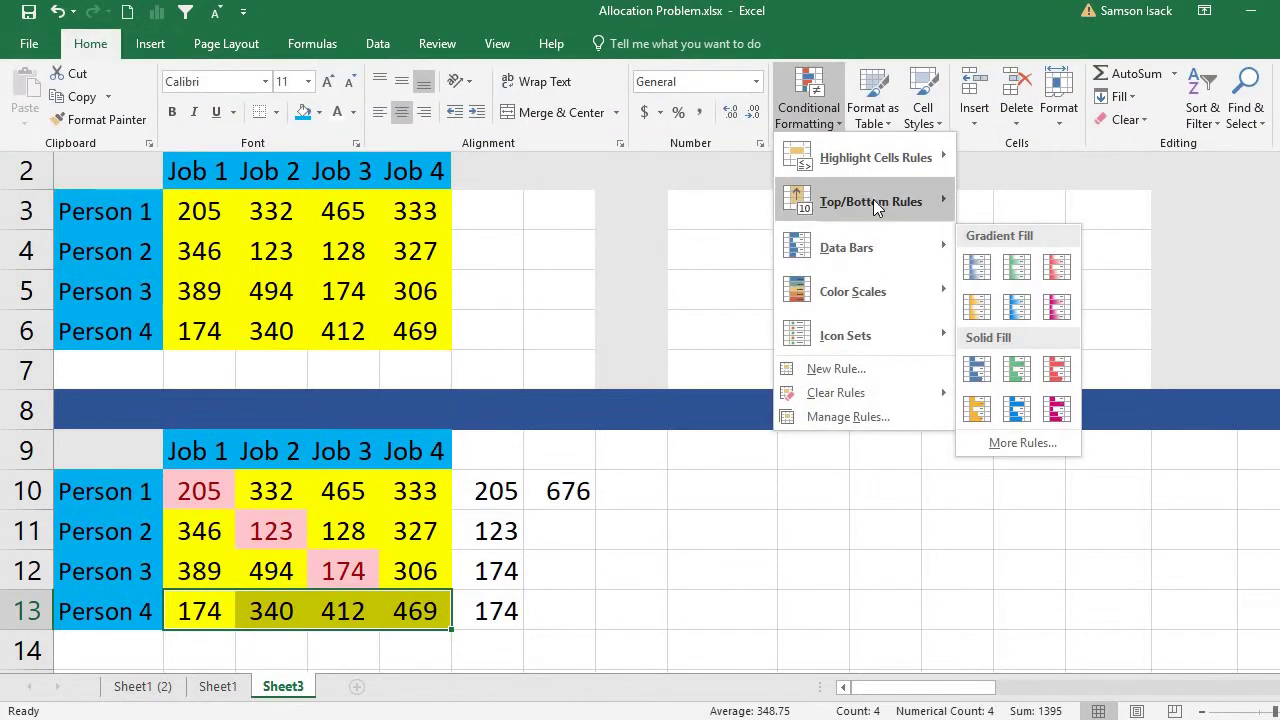
{"action": "mouse_move", "coordinate": [873, 199]}
{"action": "left_click", "coordinate": [1053, 291]}
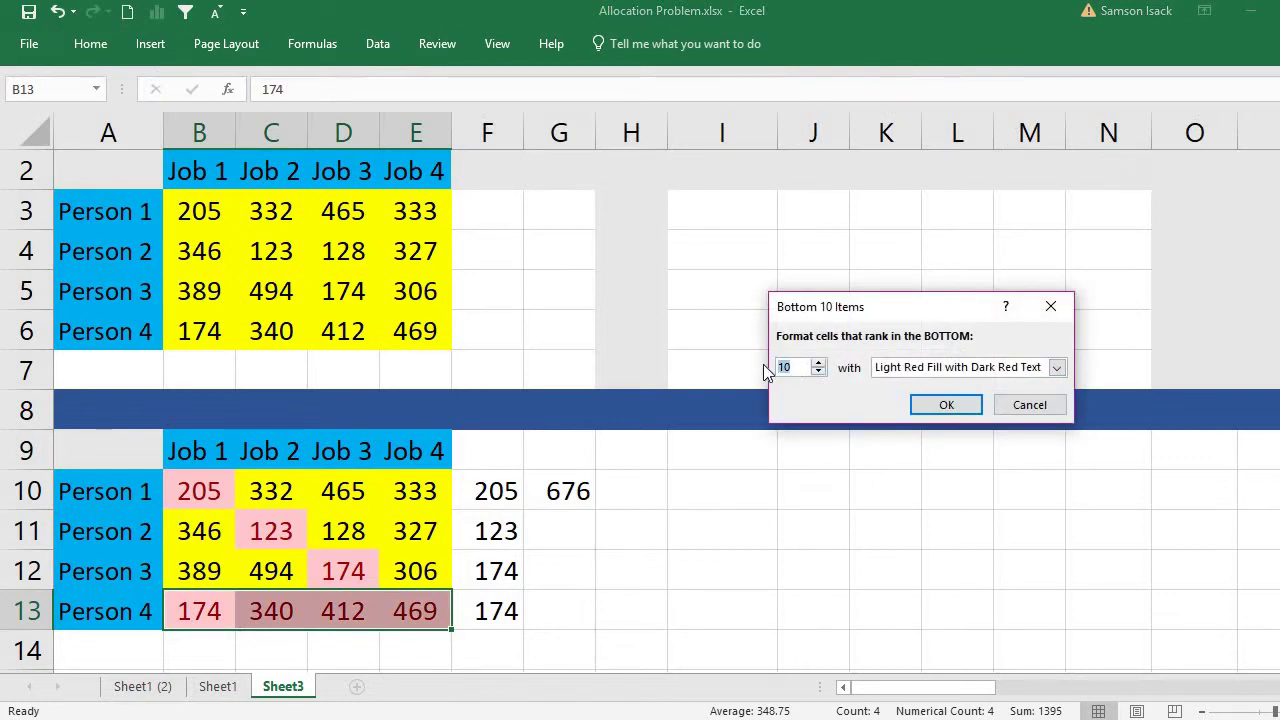
{"action": "type", "text": "1"}
{"action": "left_click", "coordinate": [946, 405]}
{"action": "left_click", "coordinate": [650, 598]}
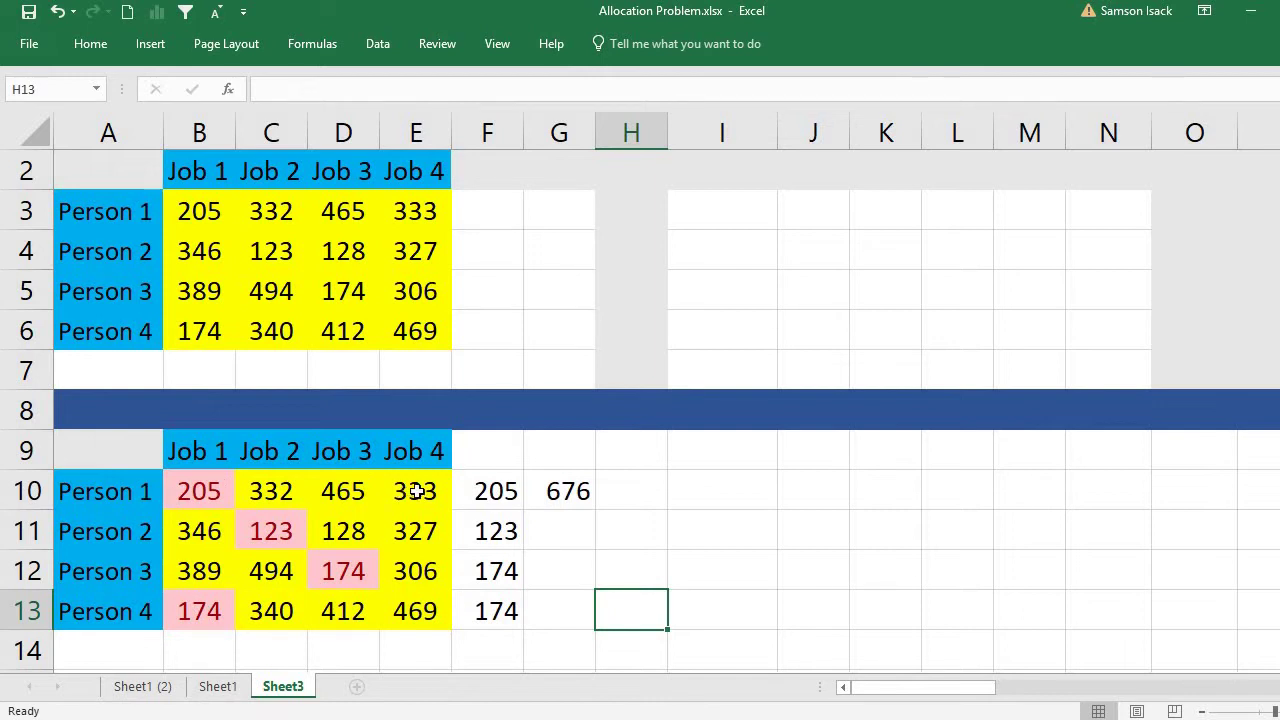
Examine Person 1's cost for each of the four jobs in B10:E10 as possible branching assignments
{"action": "left_click", "coordinate": [193, 493]}
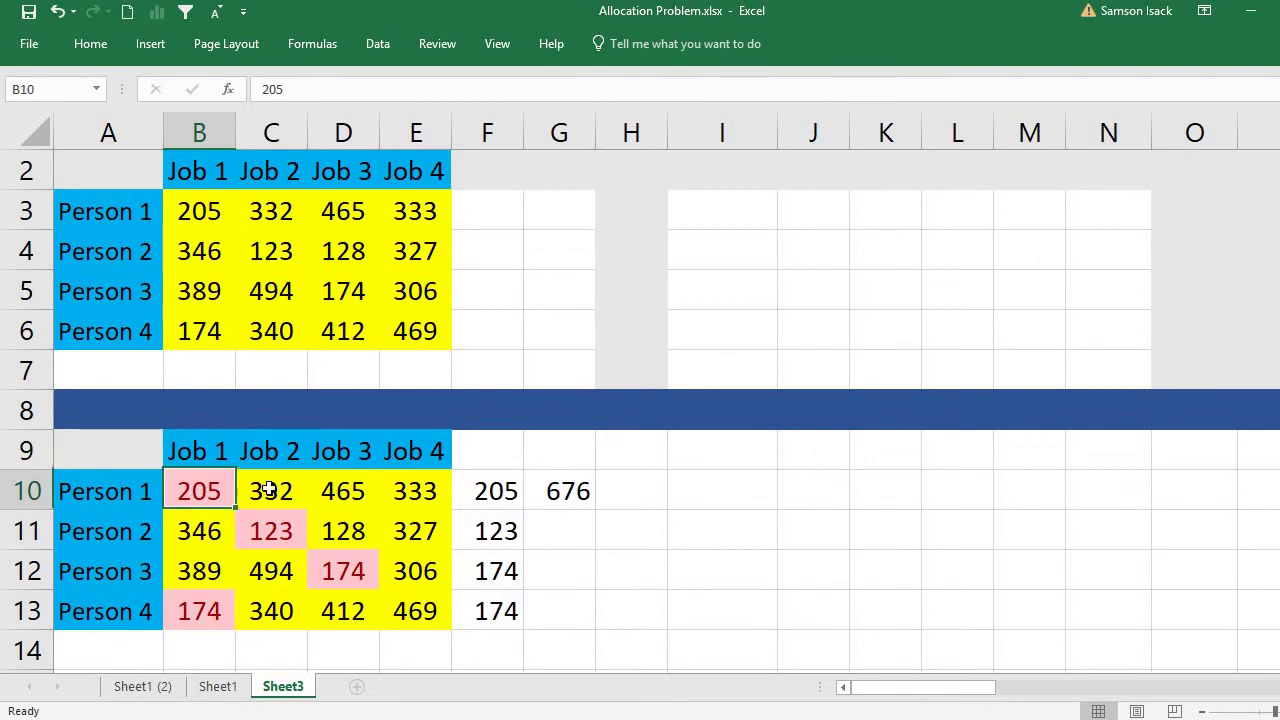
{"action": "left_click", "coordinate": [274, 487]}
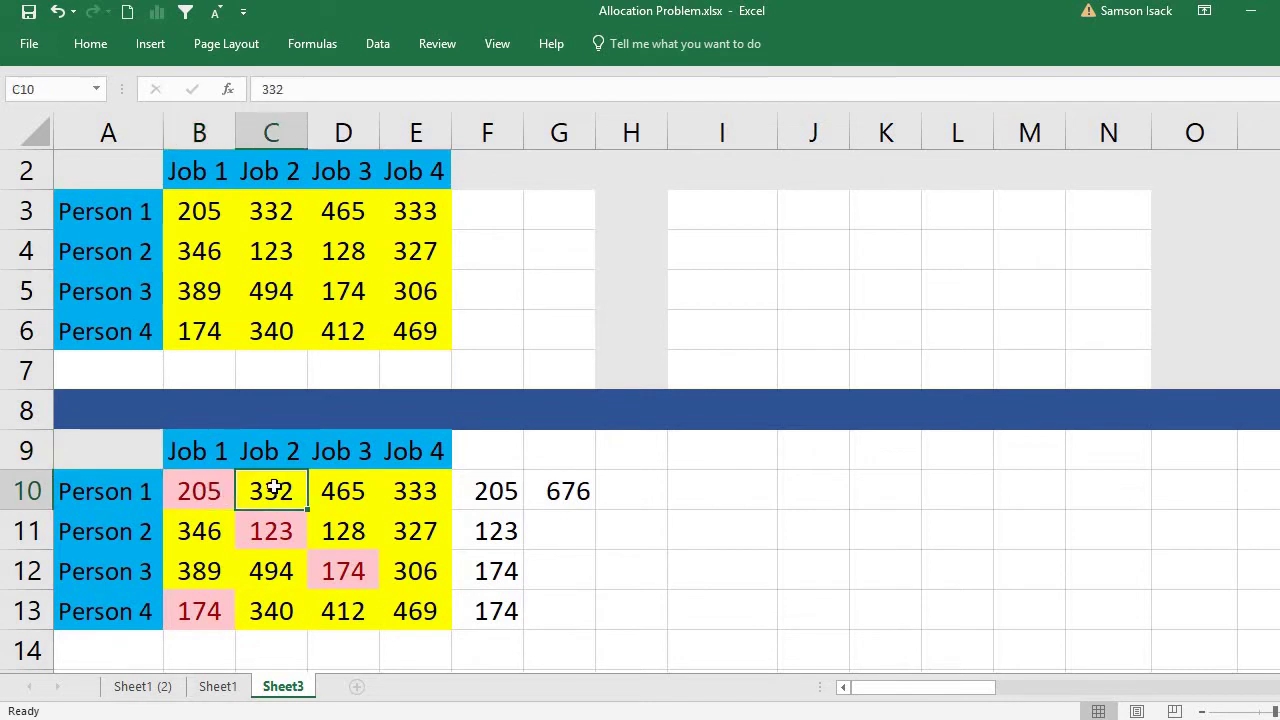
{"action": "left_click", "coordinate": [349, 489]}
{"action": "left_click", "coordinate": [425, 490]}
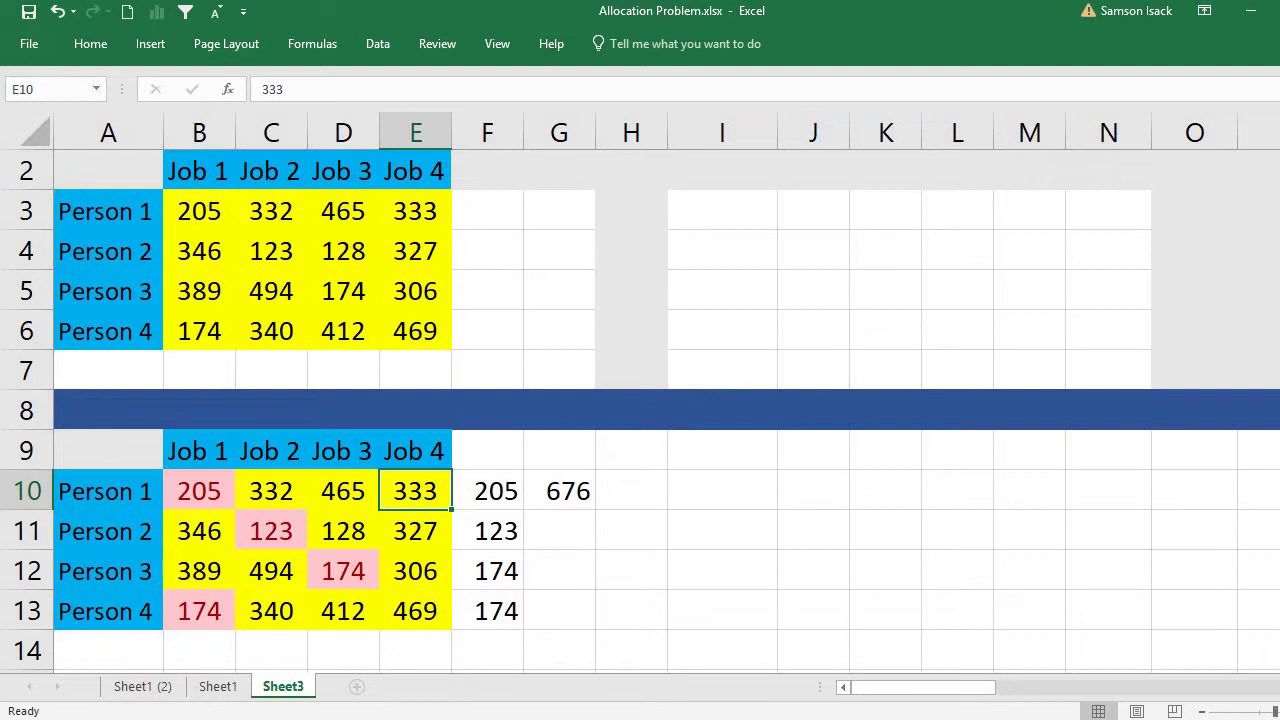
{"action": "scroll", "coordinate": [640, 400], "scroll_direction": "down", "scroll_amount": 1}
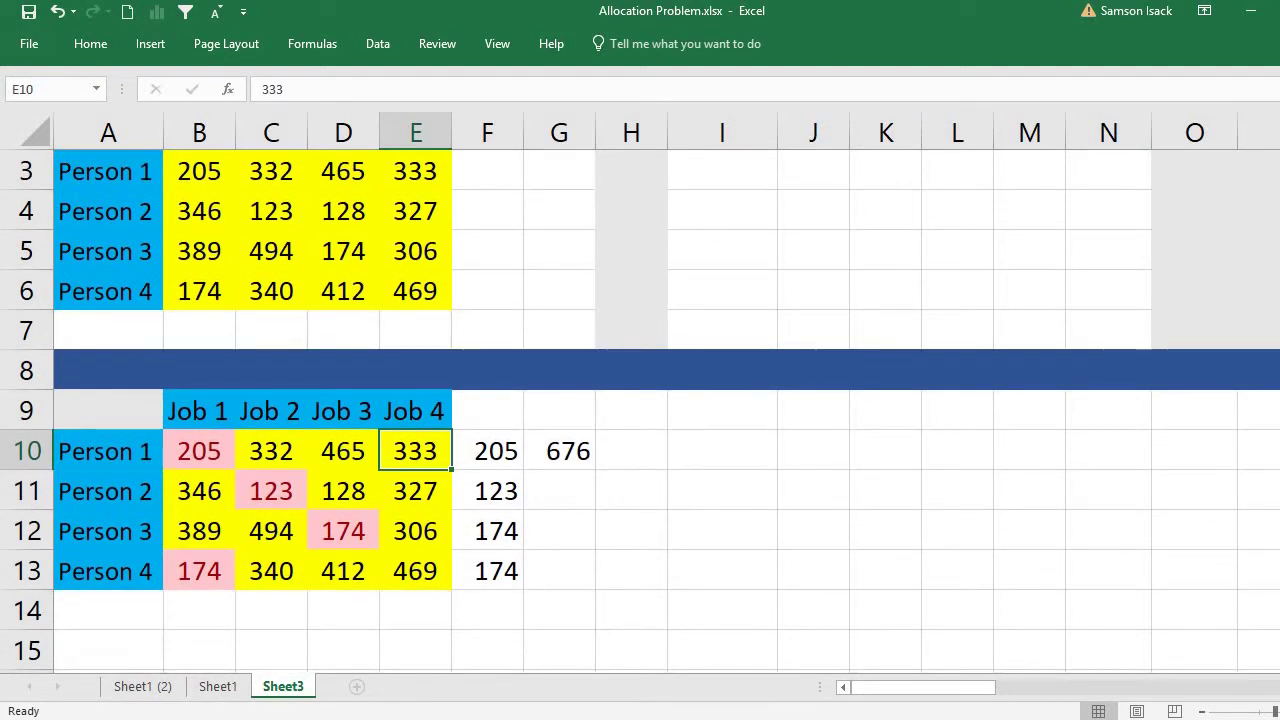
{"action": "left_click", "coordinate": [150, 450]}
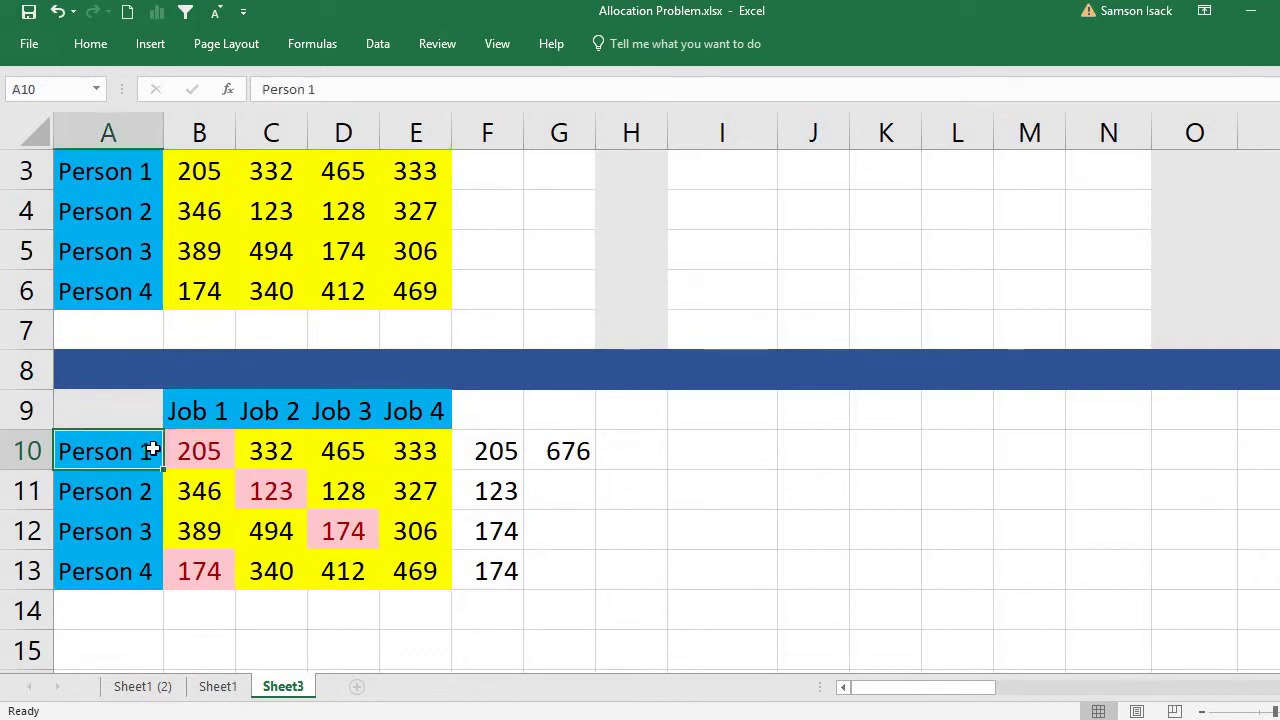
{"action": "left_click_drag", "start_coordinate": [202, 451], "coordinate": [416, 452]}
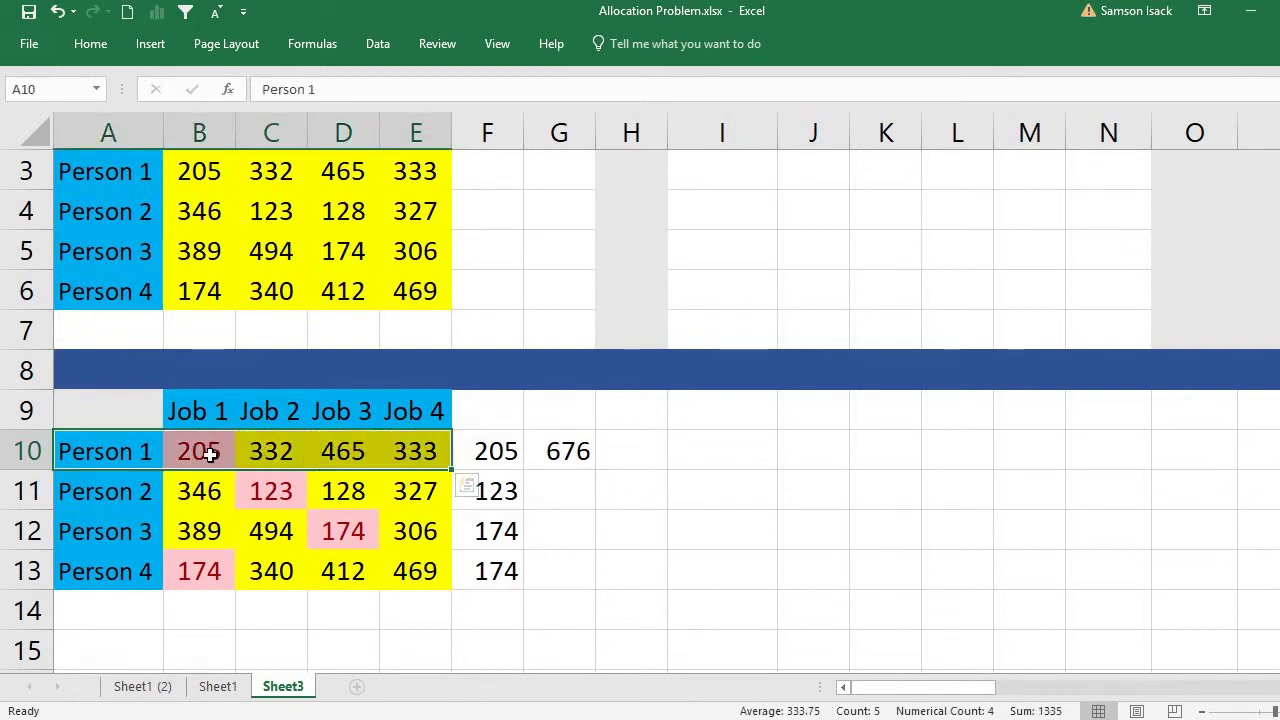
{"action": "left_click", "coordinate": [116, 451]}
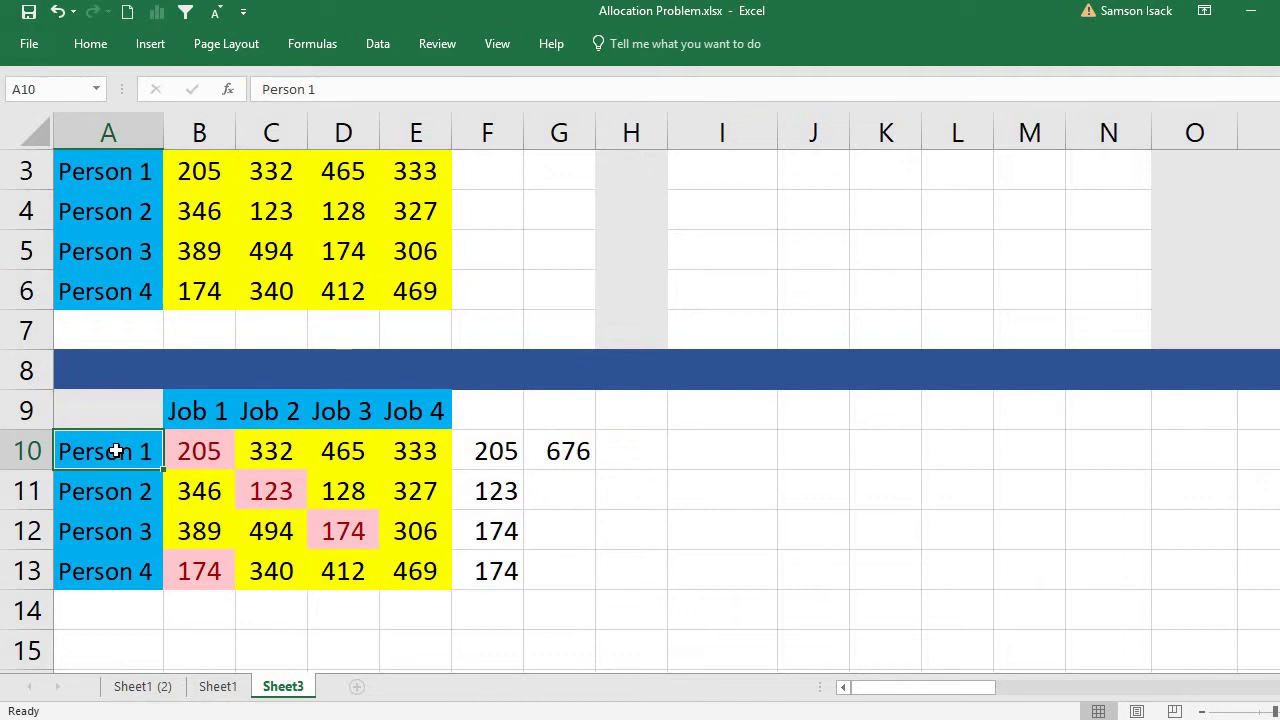
Fill the row minimums in F10:F13 with the lightest orange theme colour
{"action": "left_click_drag", "start_coordinate": [114, 410], "coordinate": [498, 571]}
{"action": "left_click", "coordinate": [76, 46]}
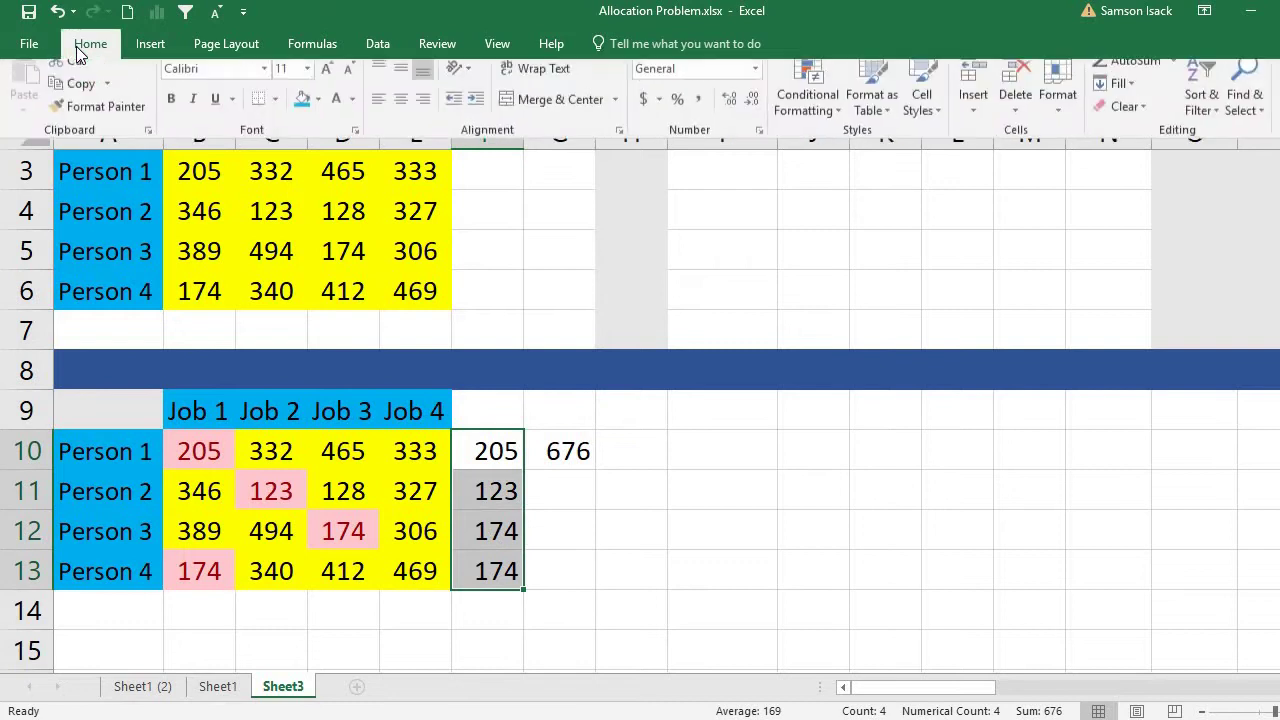
{"action": "left_click", "coordinate": [318, 113]}
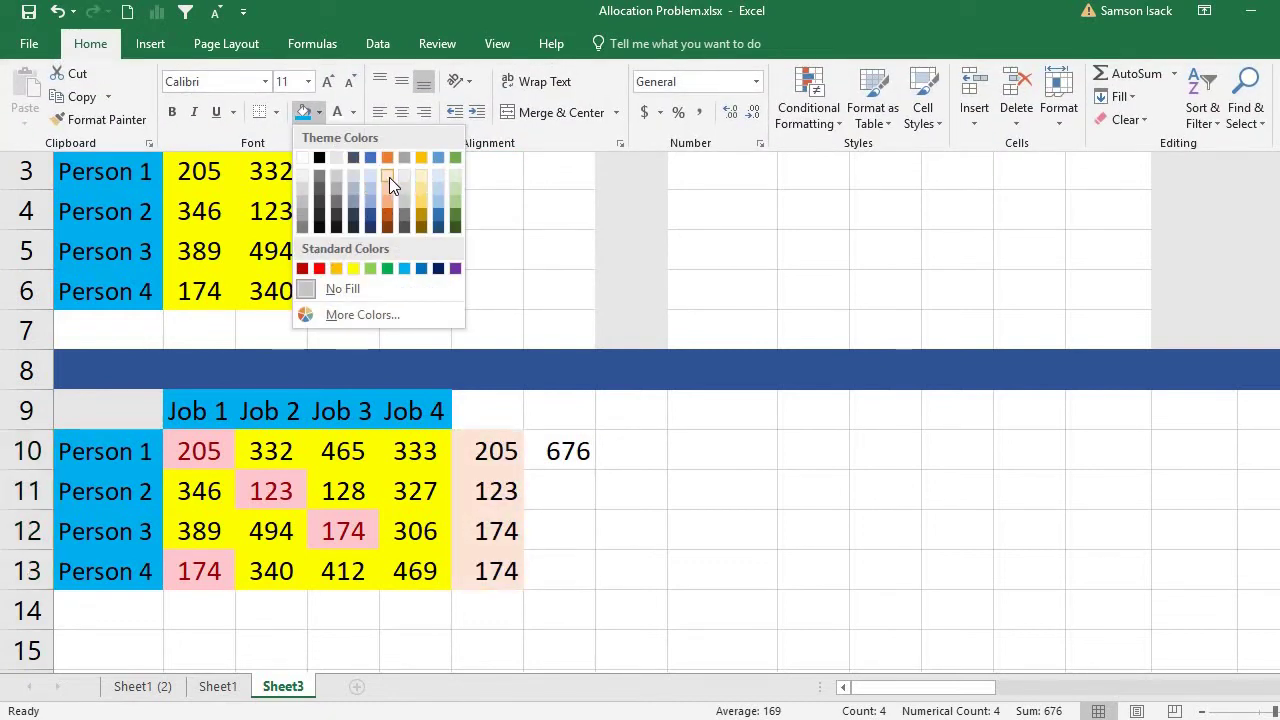
{"action": "left_click", "coordinate": [389, 177]}
Fill the lower-bound total in G10 with yellow and replace that fill with standard orange
{"action": "left_click", "coordinate": [553, 451]}
{"action": "left_click", "coordinate": [553, 451]}
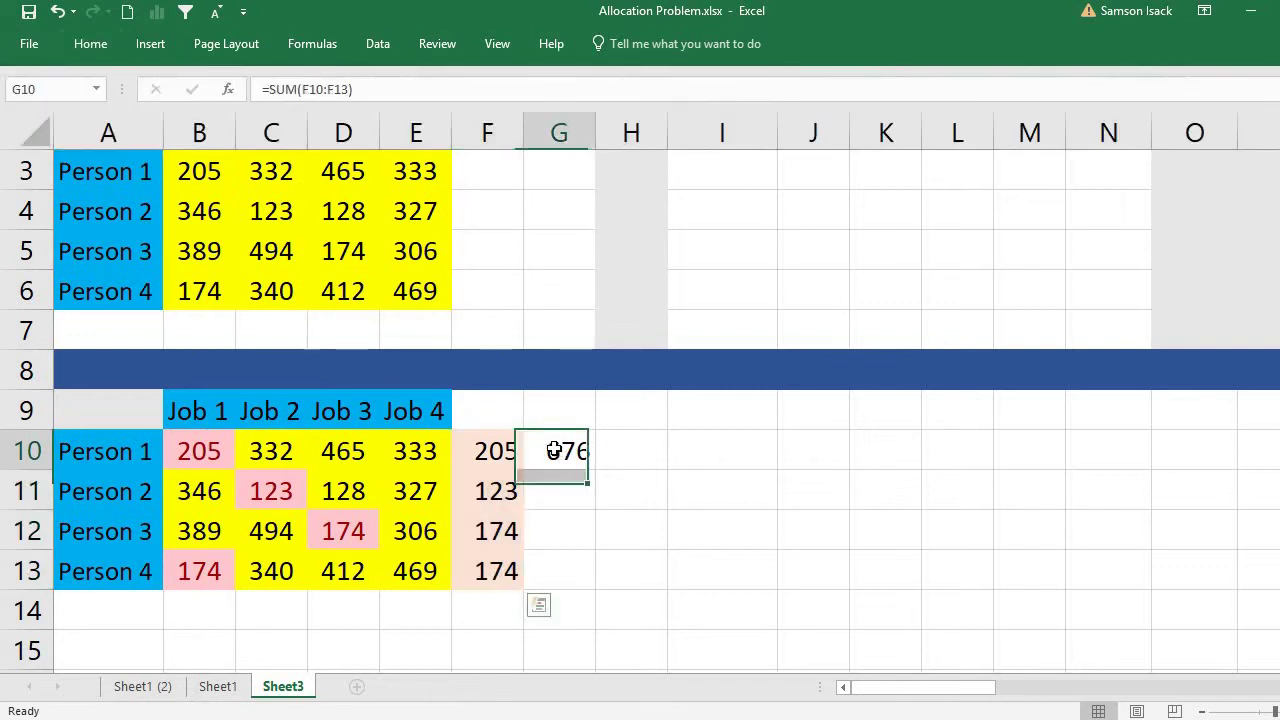
{"action": "left_click", "coordinate": [105, 44]}
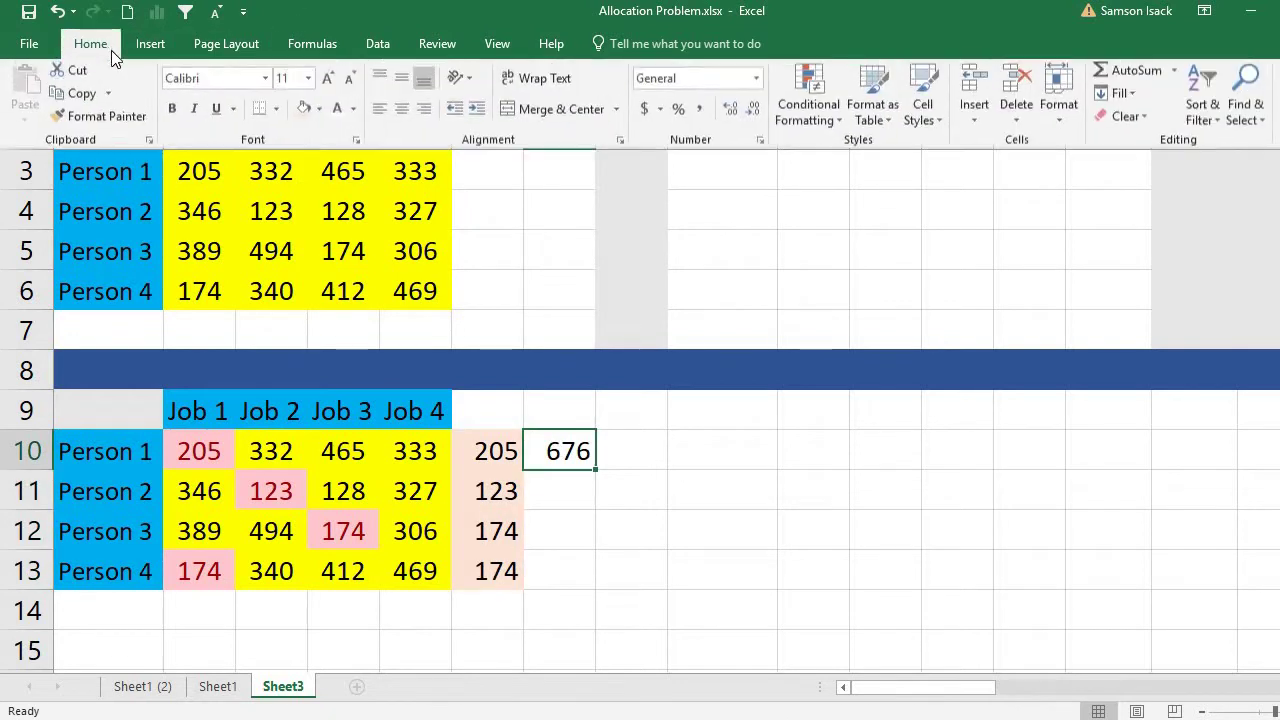
{"action": "left_click", "coordinate": [318, 111]}
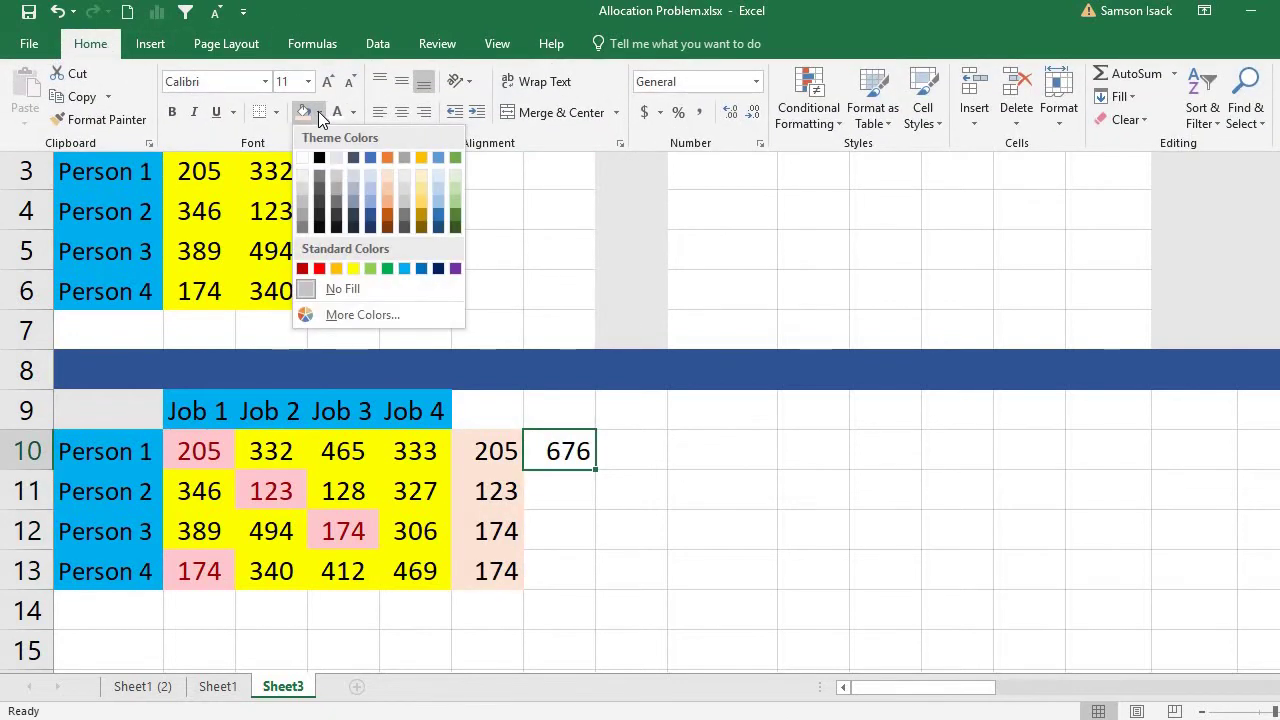
{"action": "left_click", "coordinate": [353, 268]}
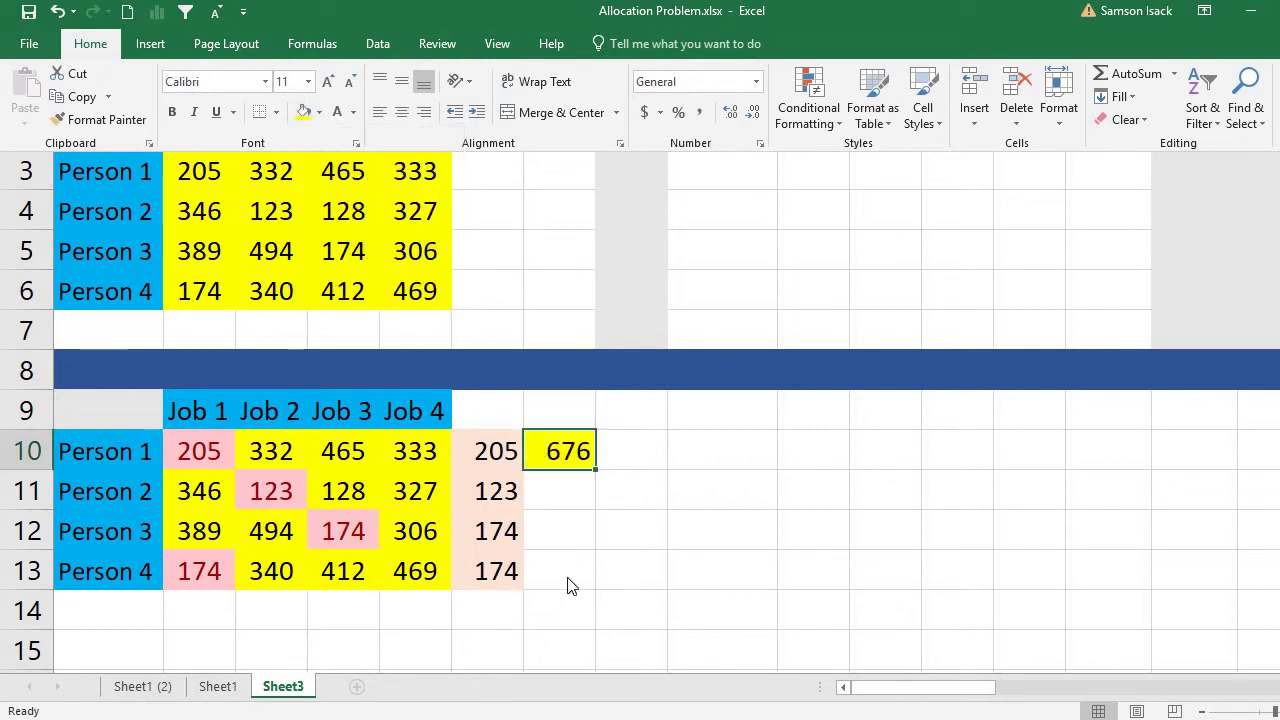
{"action": "left_click", "coordinate": [95, 45]}
{"action": "left_click", "coordinate": [318, 111]}
{"action": "left_click", "coordinate": [336, 268]}
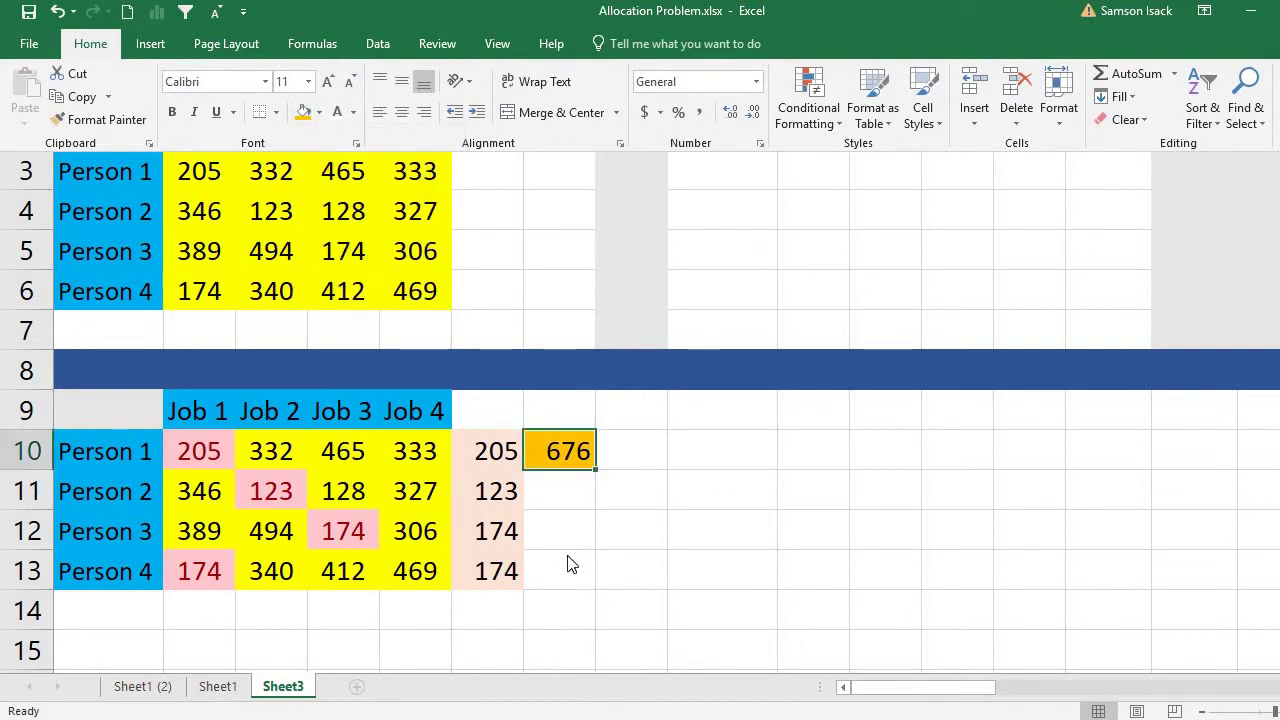
{"action": "left_click", "coordinate": [555, 607]}
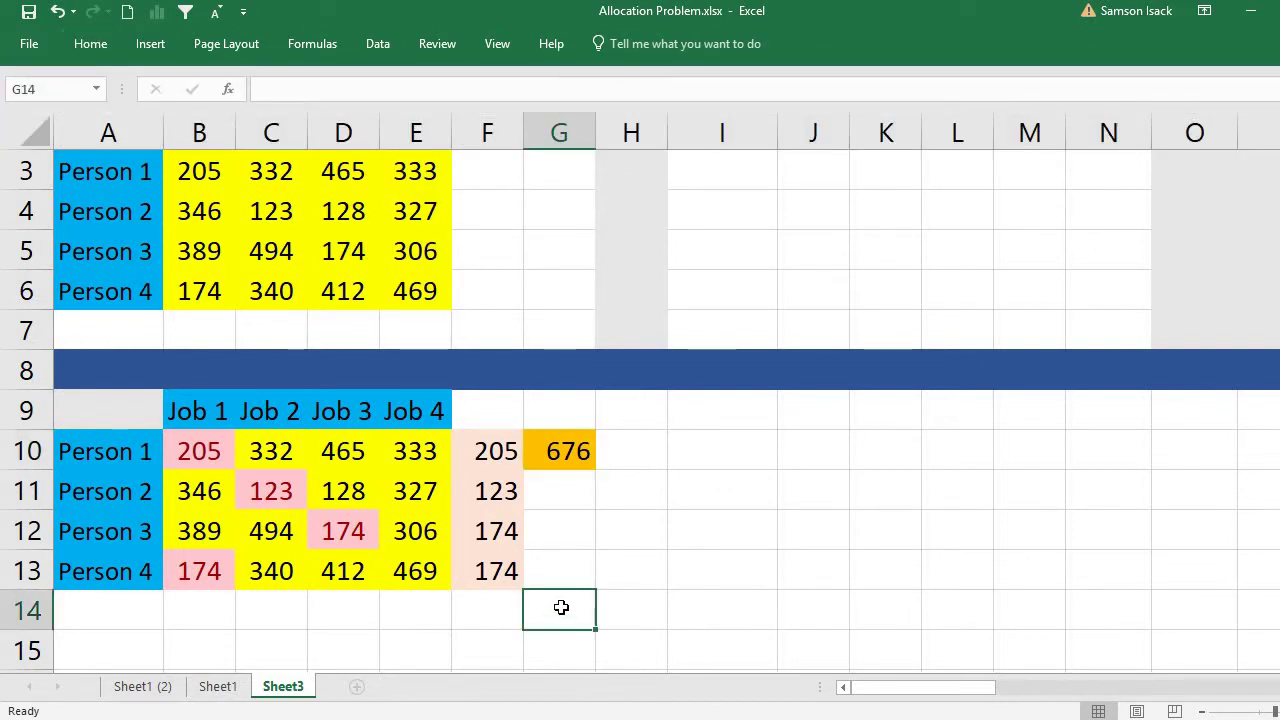
Copy the whole lower-bound table A9:G13, including the row minimums and their total
{"action": "left_click_drag", "start_coordinate": [237, 554], "coordinate": [63, 400]}
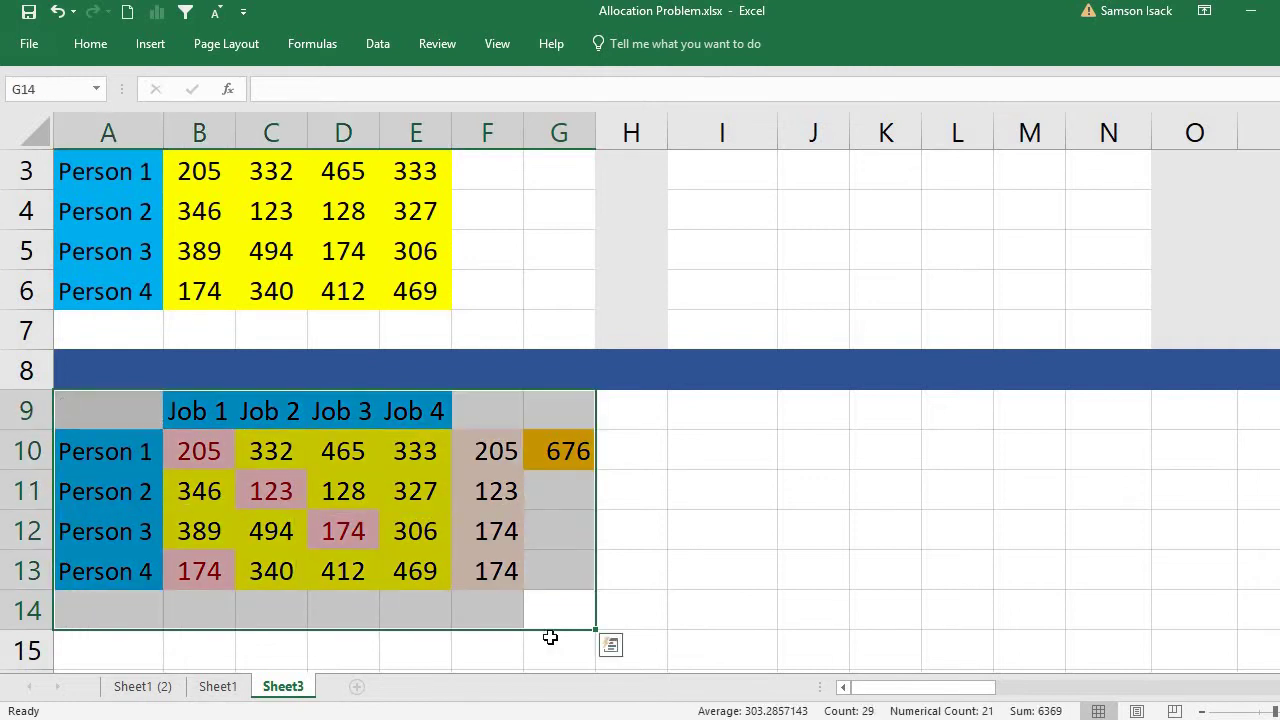
{"action": "left_click_drag", "start_coordinate": [566, 559], "coordinate": [28, 416]}
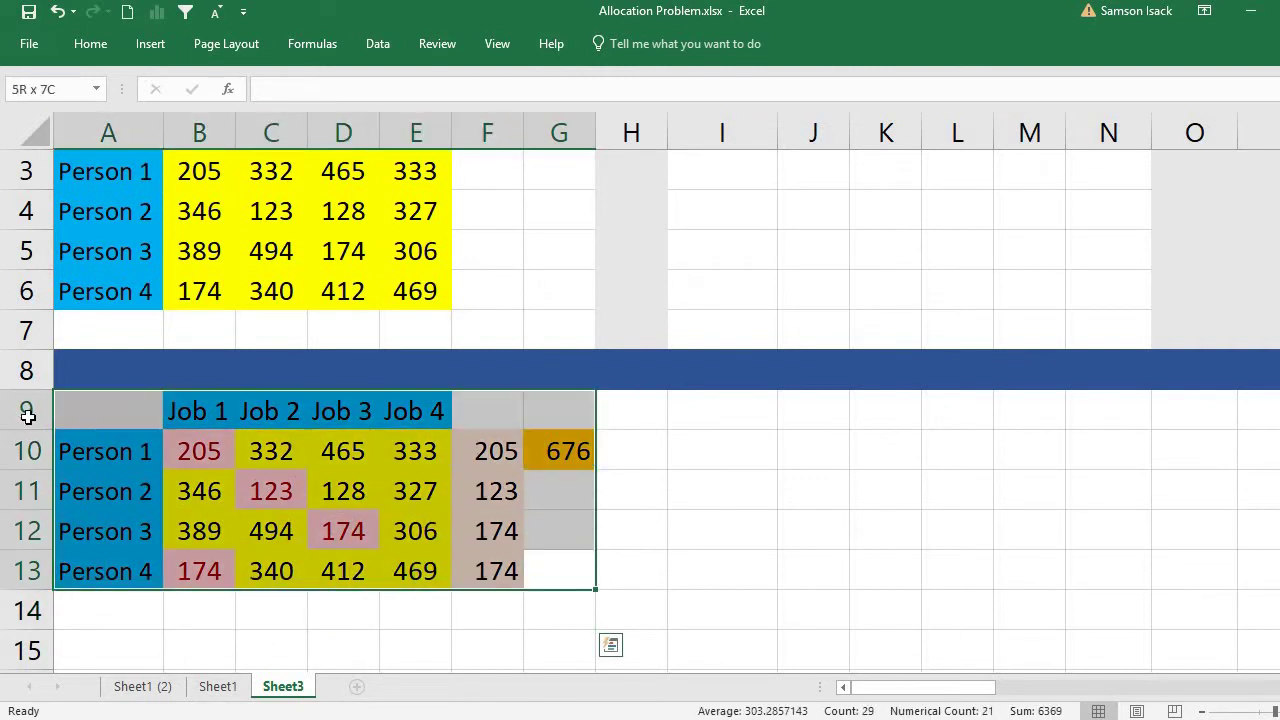
{"action": "right_click", "coordinate": [398, 532]}
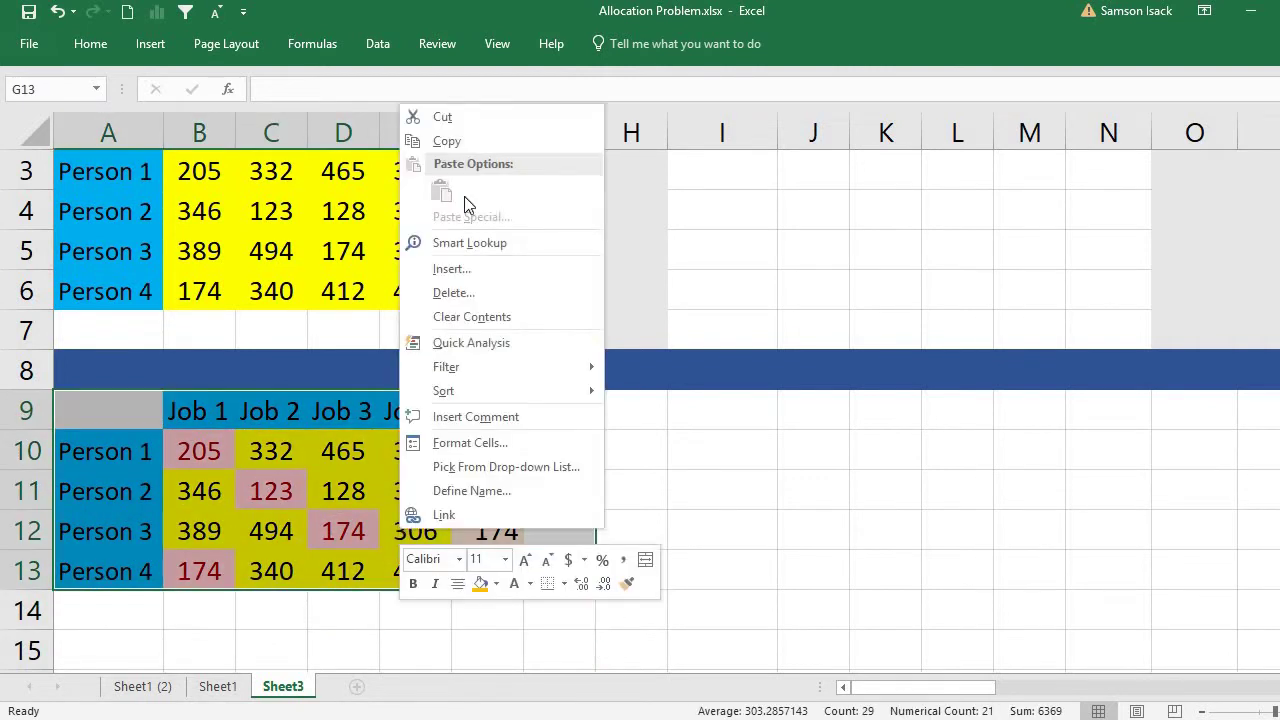
{"action": "left_click", "coordinate": [456, 141]}
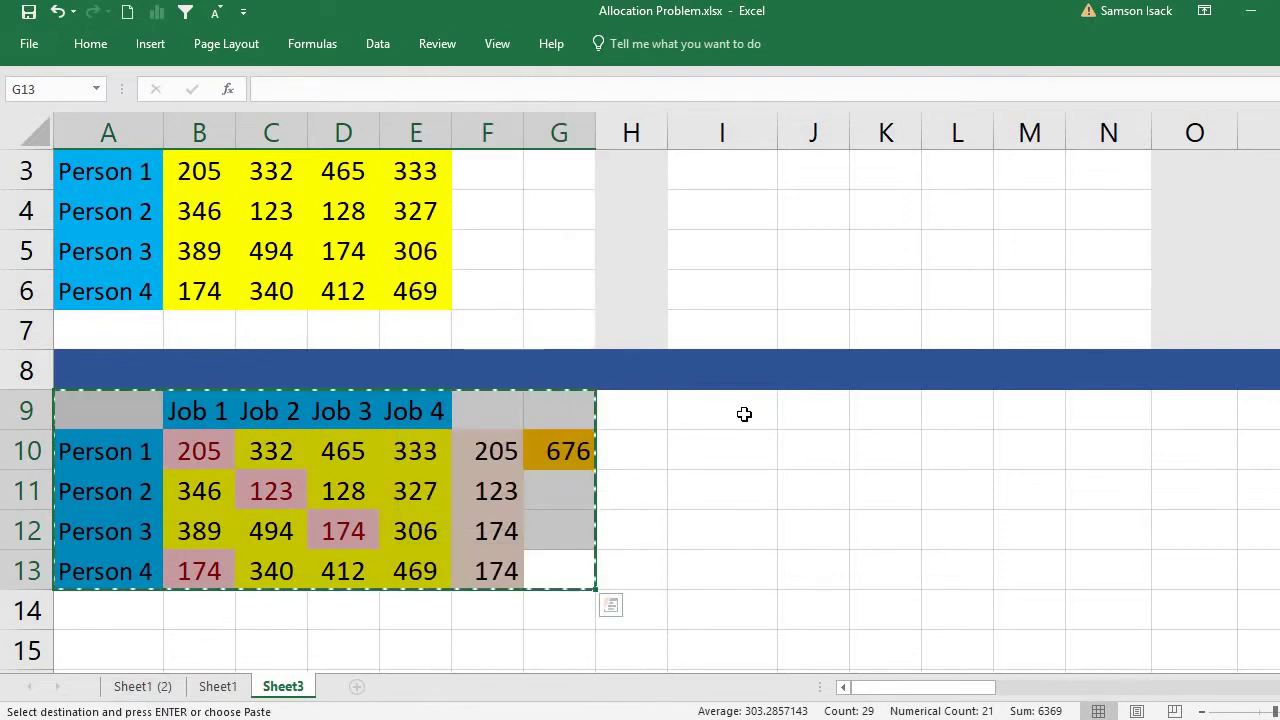
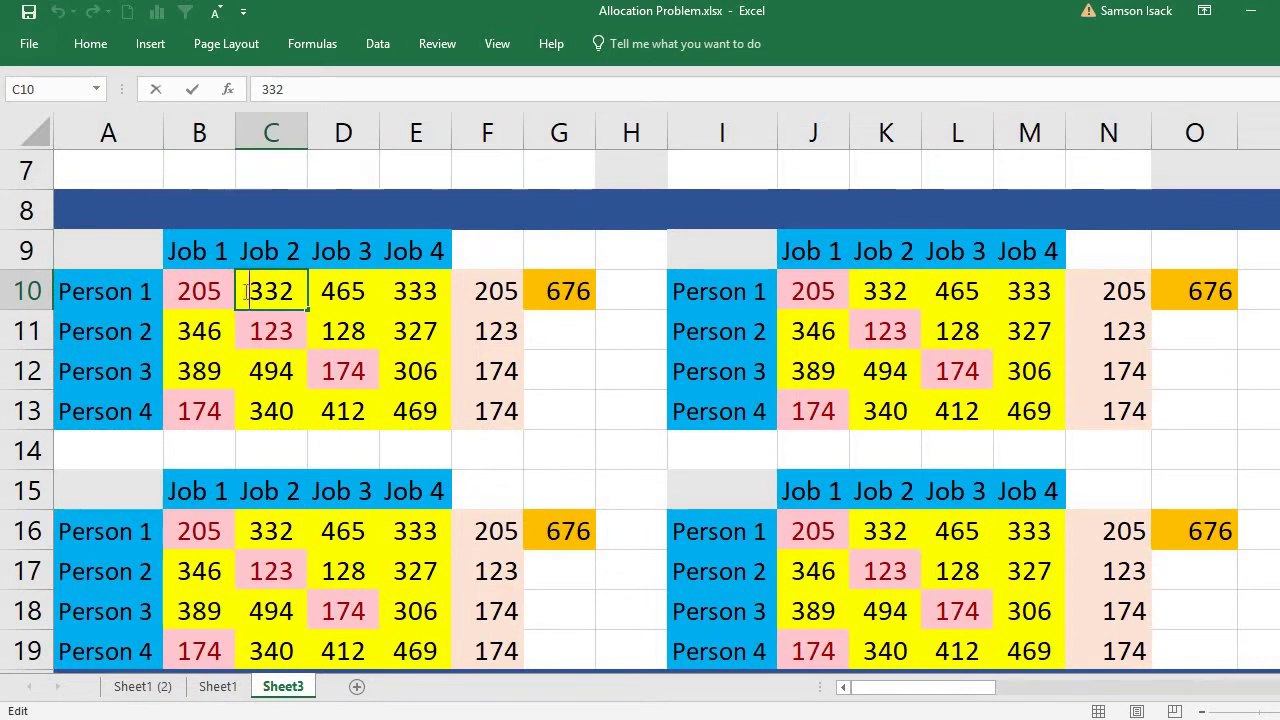
Replace Person 1's costs for Job 2, Job 3 and Job 4 in C10:E10 with x
{"action": "mouse_move", "coordinate": [279, 291]}
{"action": "left_mouse_down"}
{"action": "mouse_move", "coordinate": [295, 291]}
{"action": "mouse_move", "coordinate": [265, 291]}
{"action": "mouse_move", "coordinate": [295, 291]}
{"action": "left_mouse_up"}
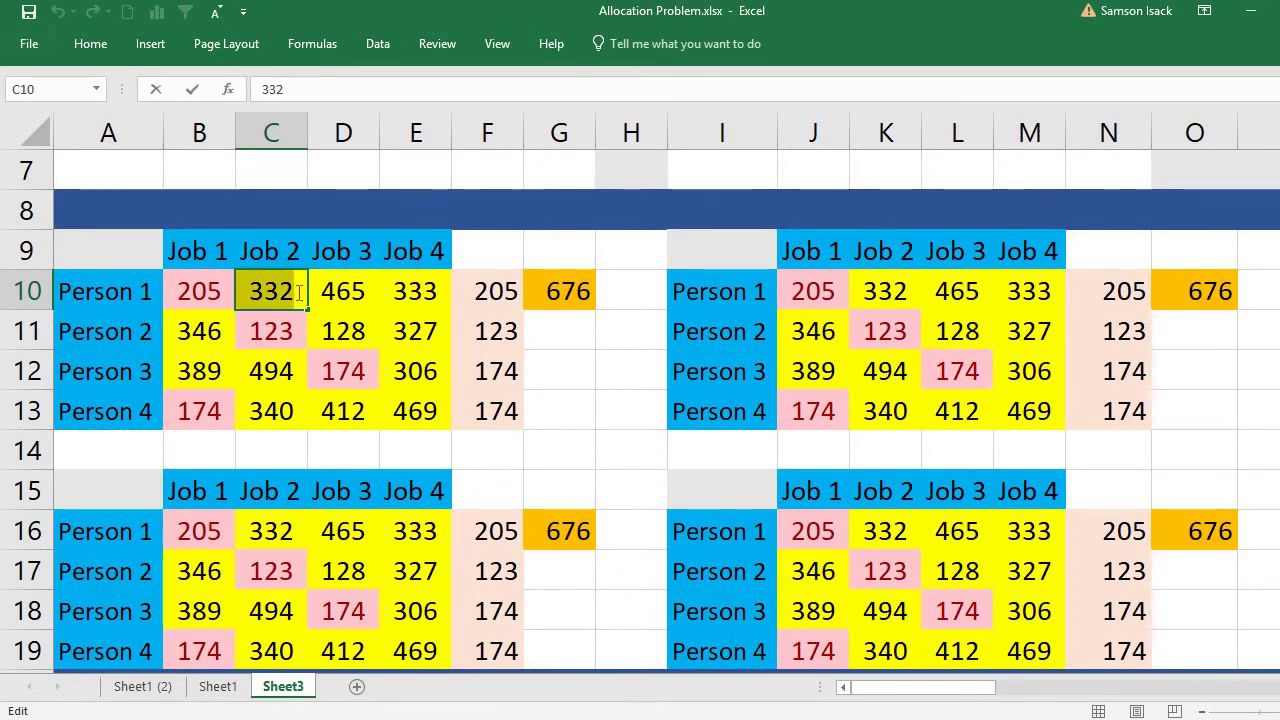
{"action": "type", "text": "x"}
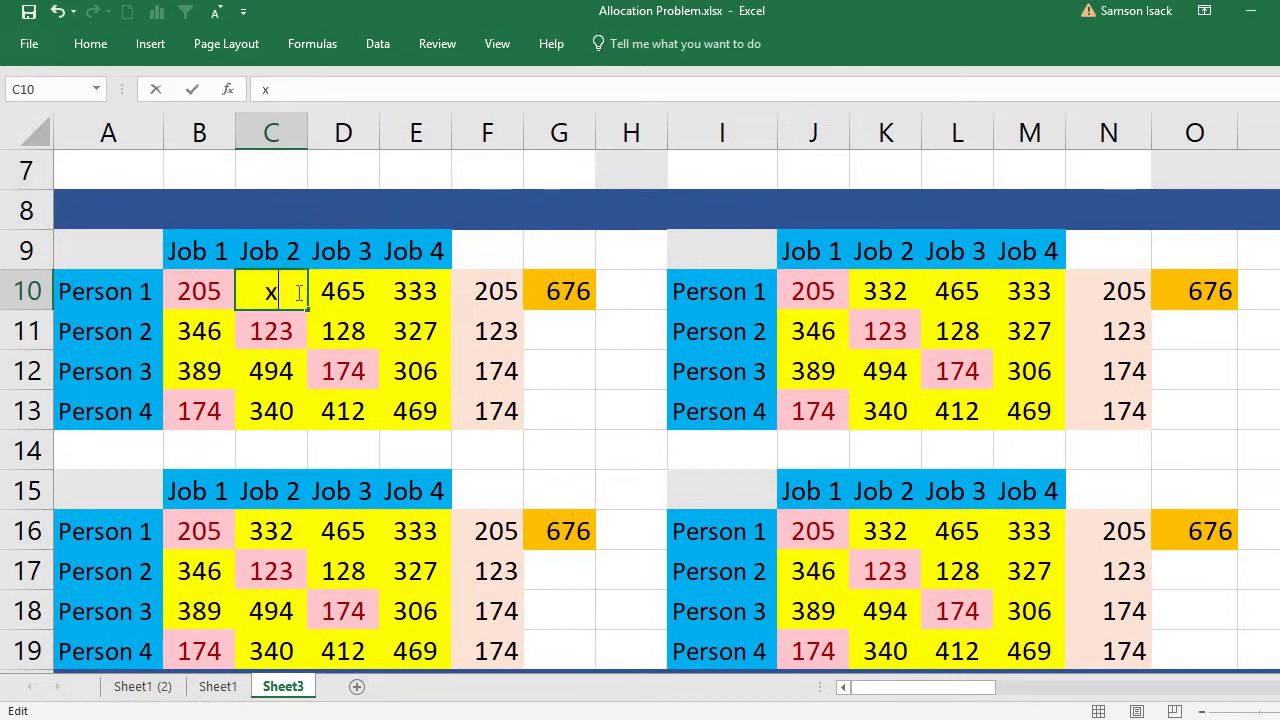
{"action": "left_click", "coordinate": [355, 296]}
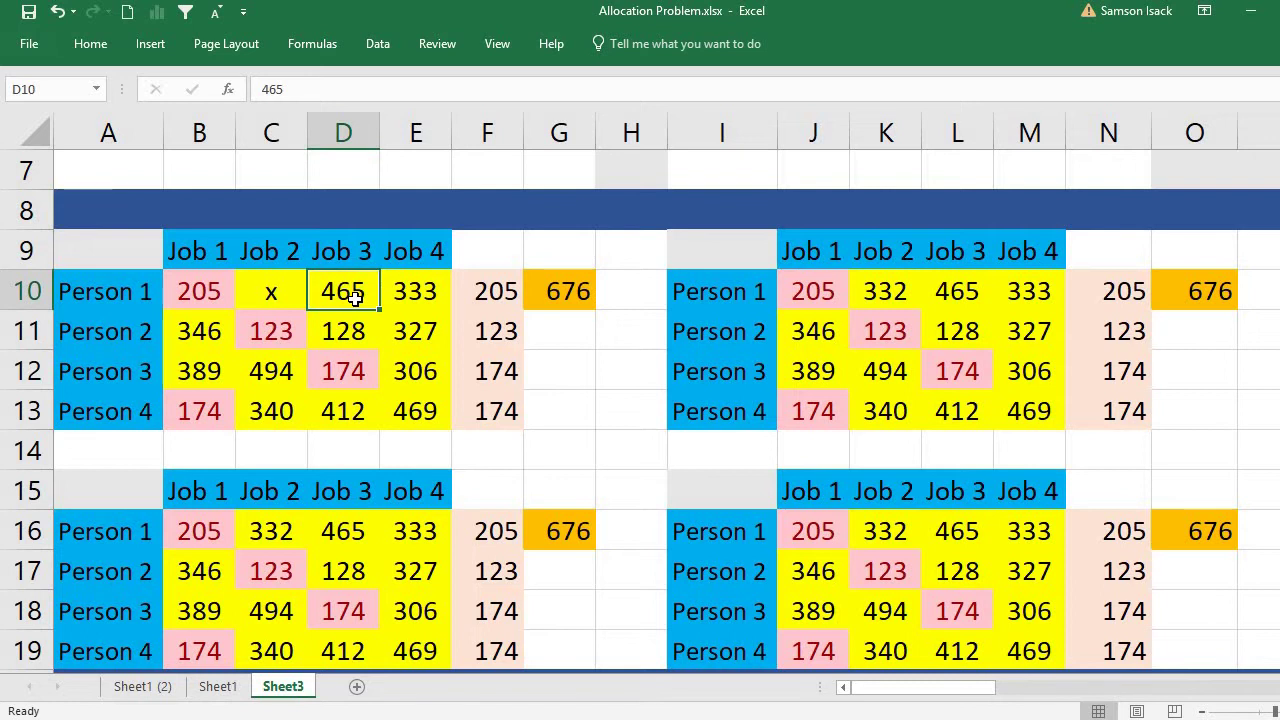
{"action": "type", "text": "x"}
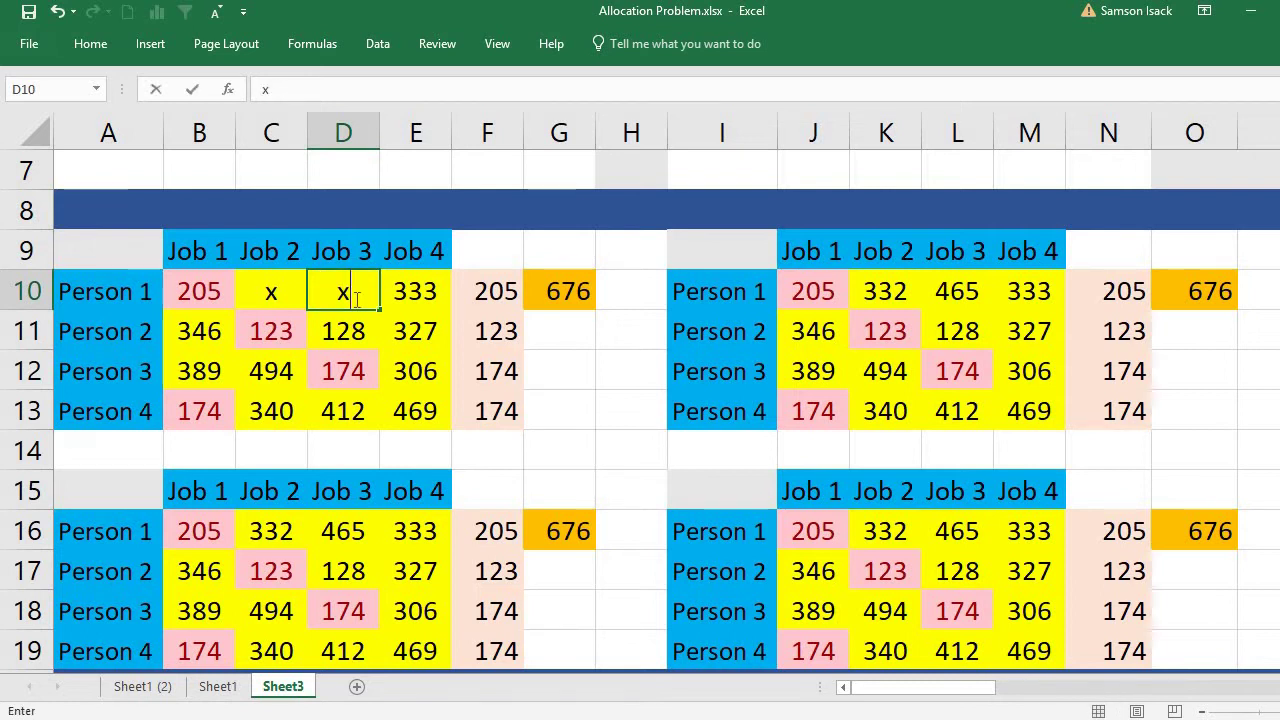
{"action": "left_click", "coordinate": [427, 291]}
{"action": "type", "text": "x"}
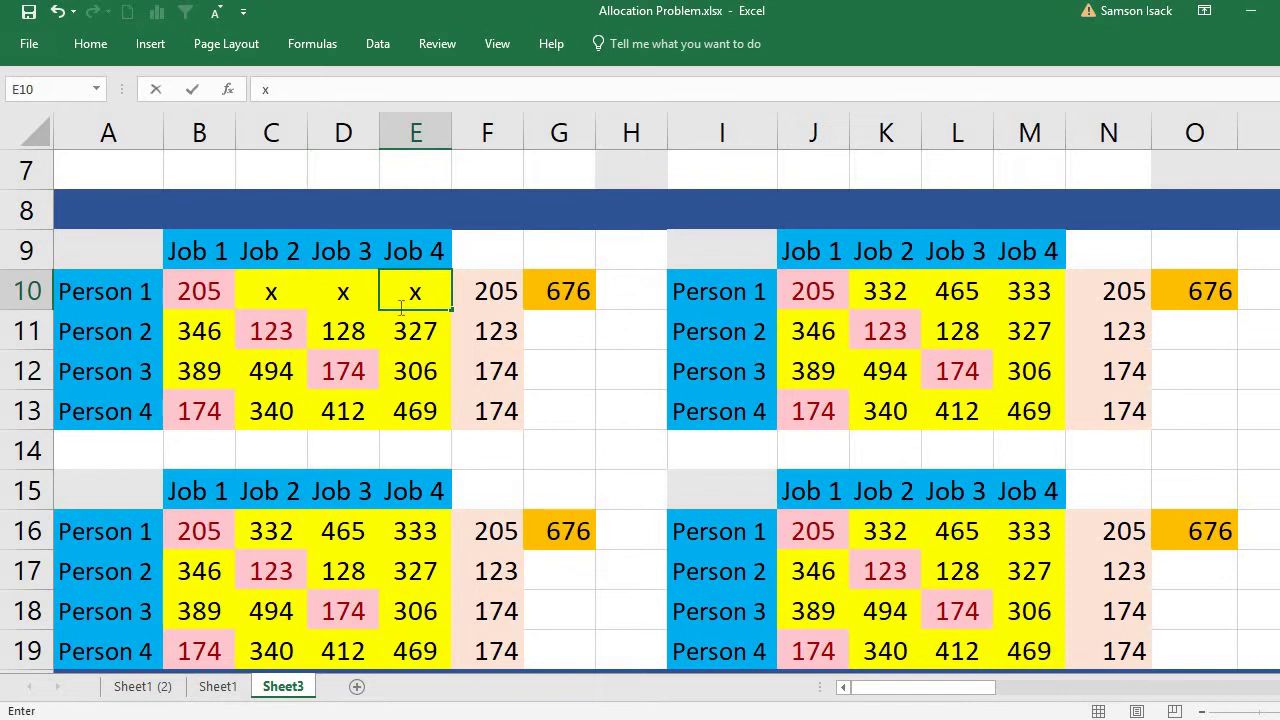
Replace the Job 1 costs of Person 2, Person 3 and Person 4 in B11:B13 with x
{"action": "left_click", "coordinate": [205, 328]}
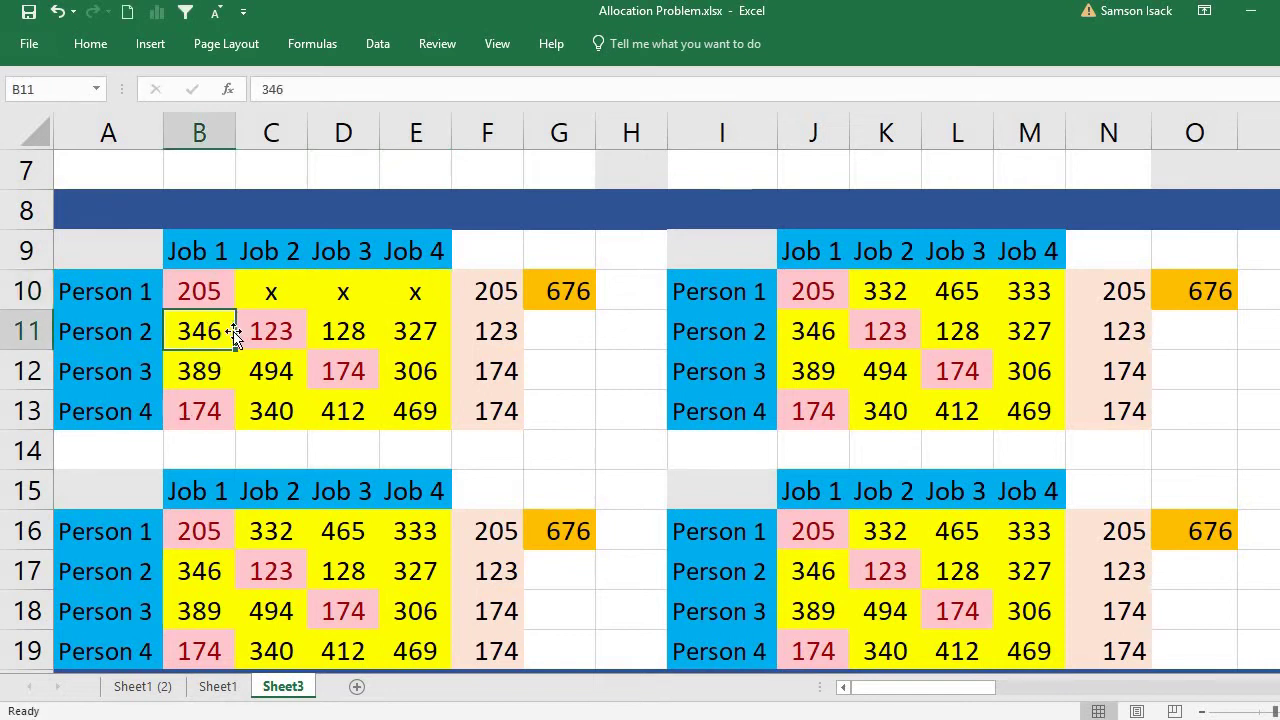
{"action": "type", "text": "x"}
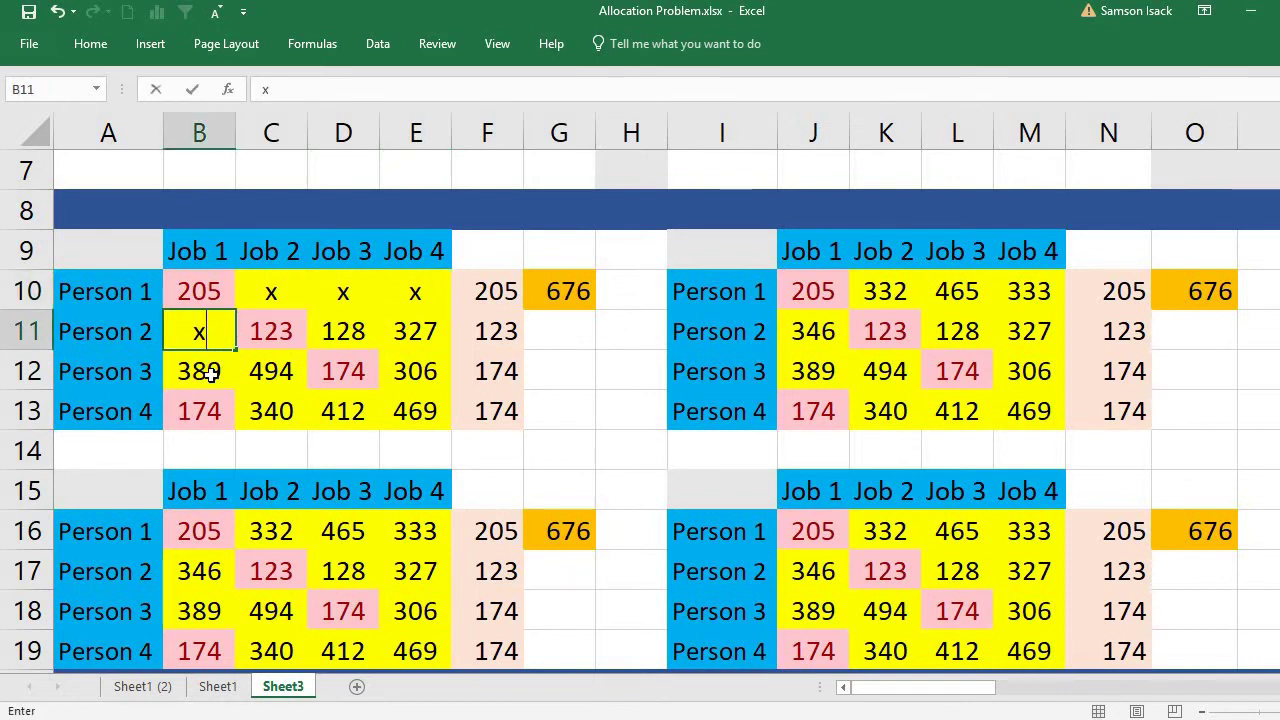
{"action": "left_click", "coordinate": [209, 371]}
{"action": "type", "text": "x"}
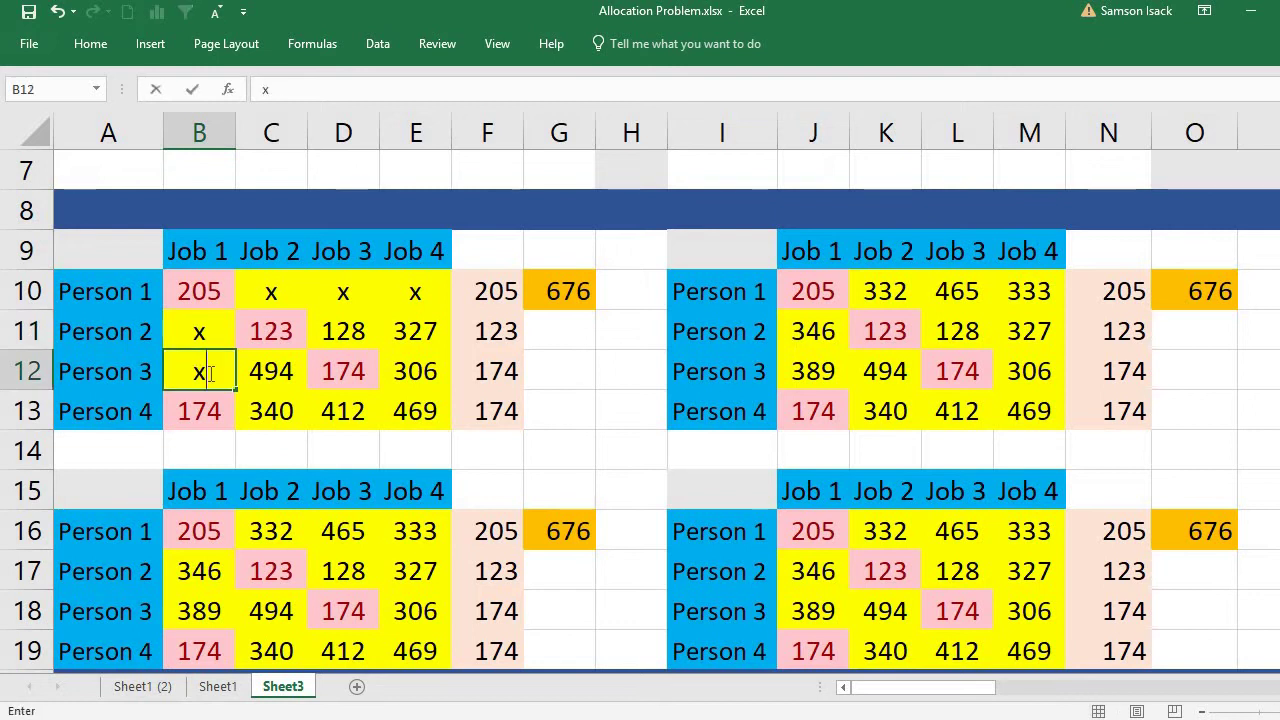
{"action": "left_click", "coordinate": [212, 403]}
{"action": "type", "text": "x"}
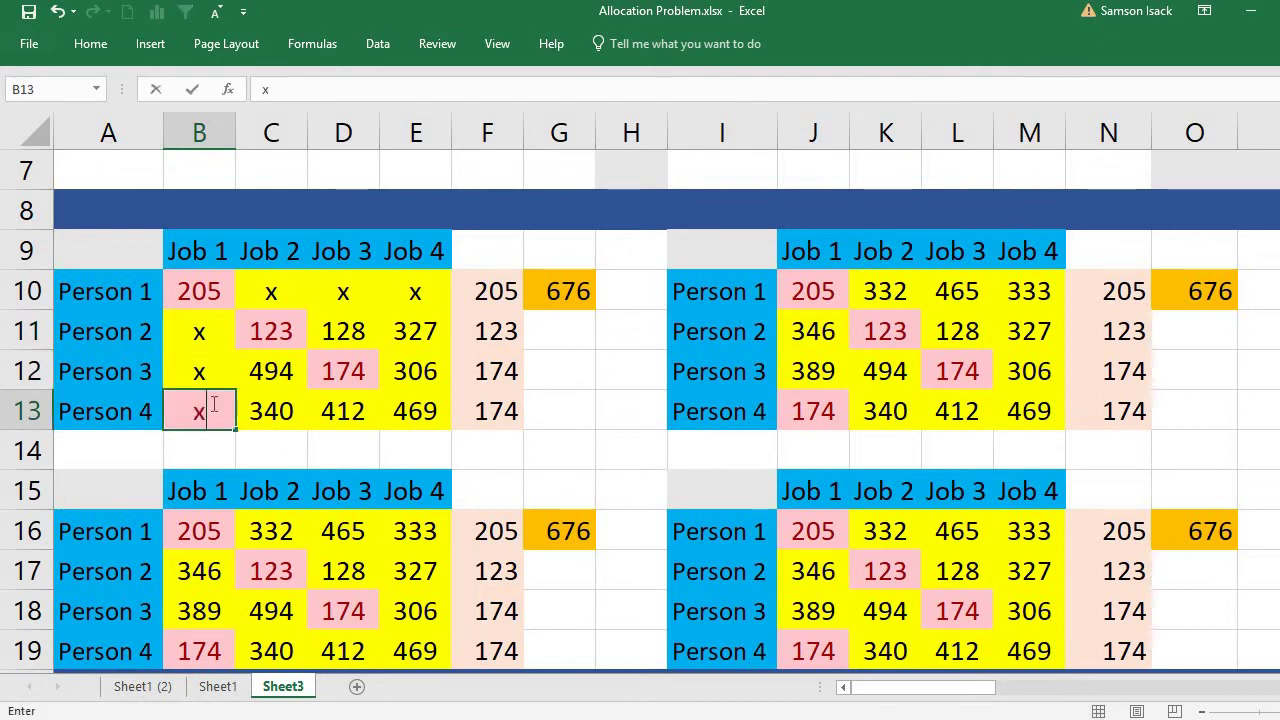
{"action": "left_click", "coordinate": [271, 302]}
Examine the remaining costs, the Person 2 row minimum and the lower-bound total of the branch assigning Person 1 to Job 1
{"action": "left_click", "coordinate": [222, 284]}
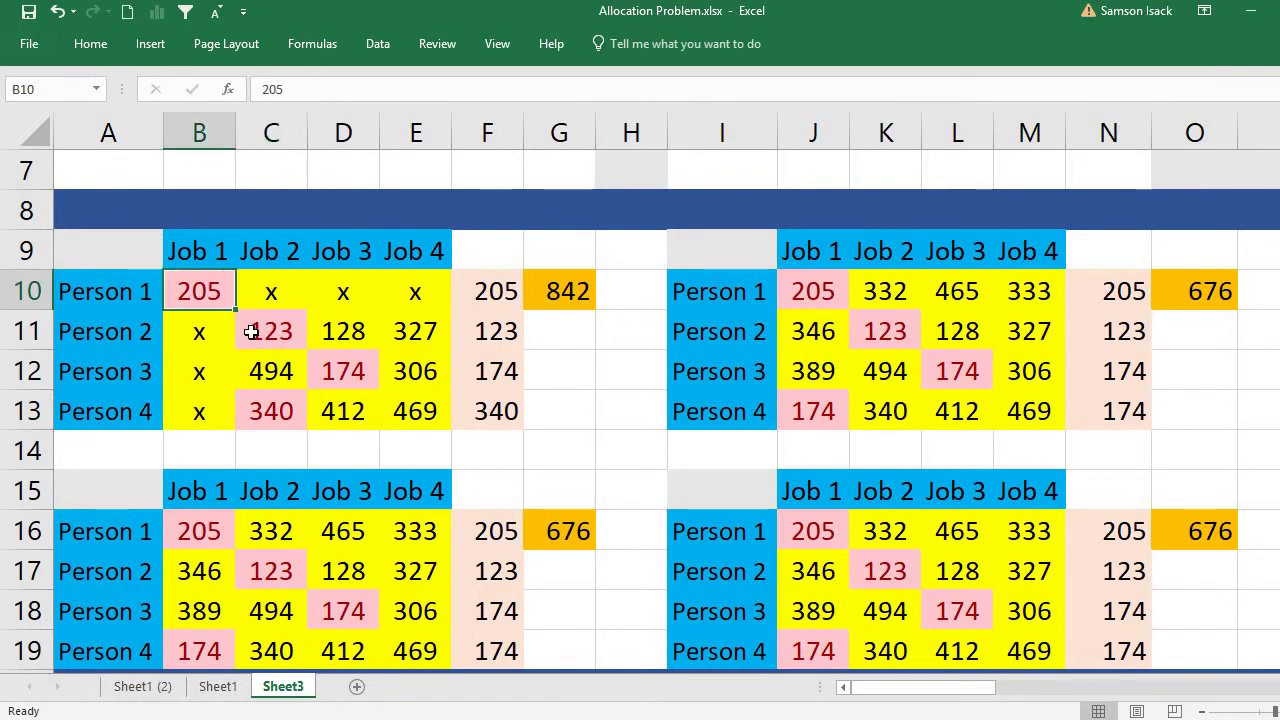
{"action": "left_click", "coordinate": [255, 331]}
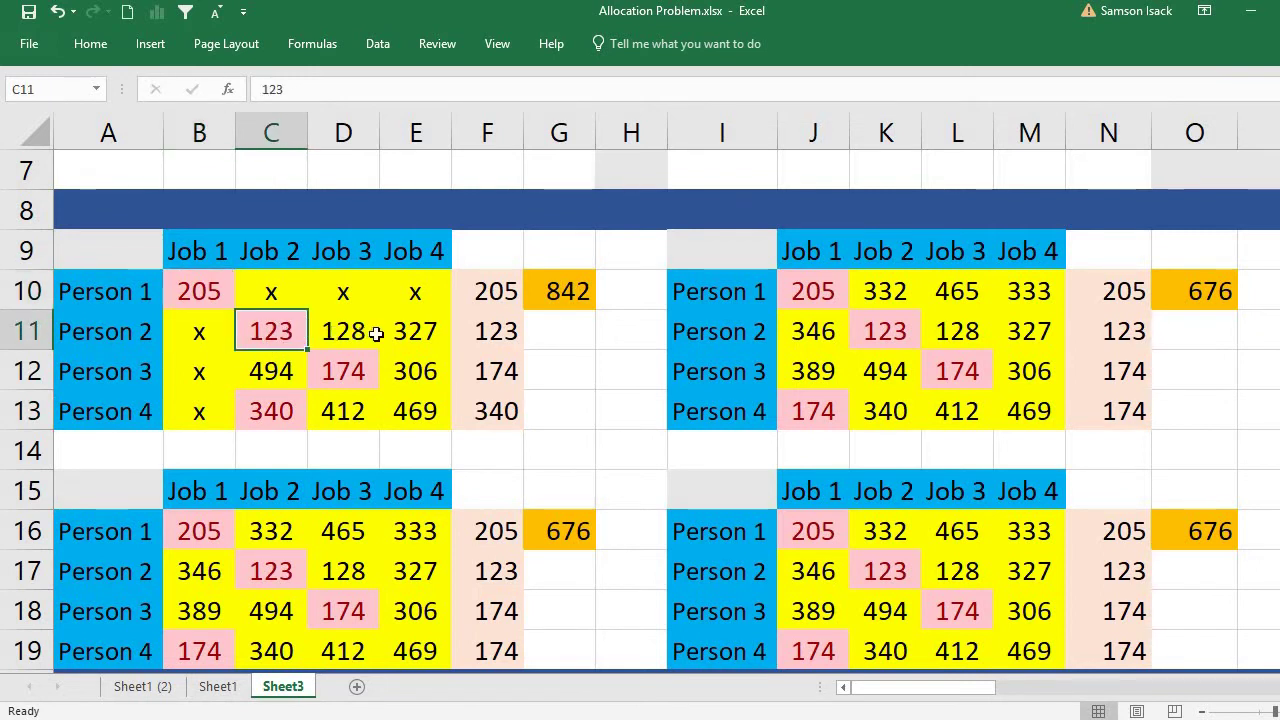
{"action": "left_click_drag", "start_coordinate": [283, 331], "coordinate": [395, 331]}
{"action": "left_click", "coordinate": [482, 338]}
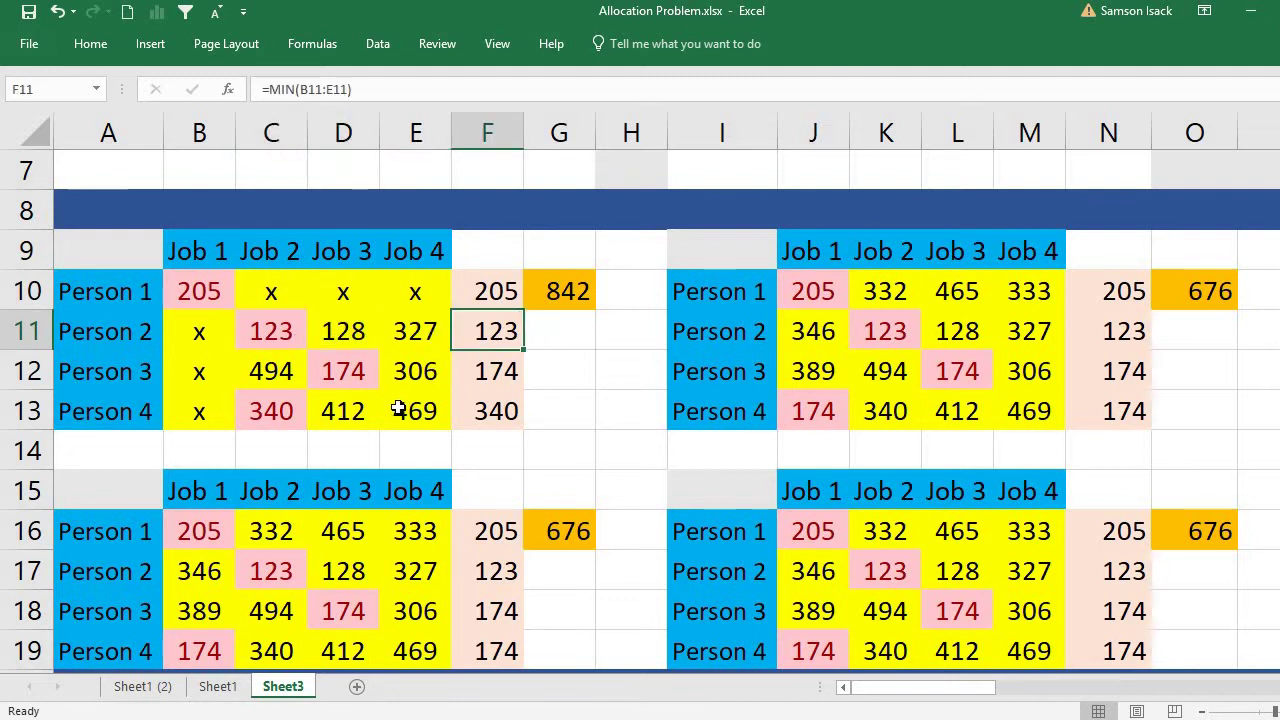
{"action": "left_click", "coordinate": [226, 334]}
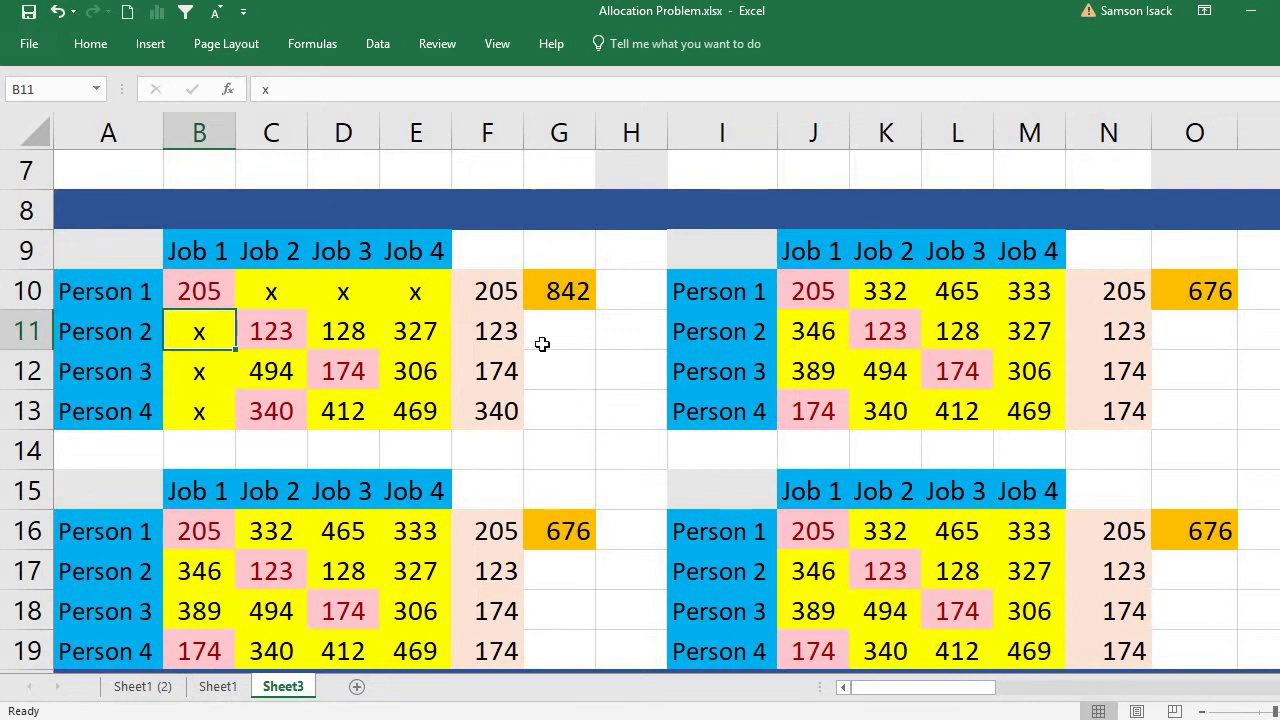
{"action": "left_click", "coordinate": [486, 334]}
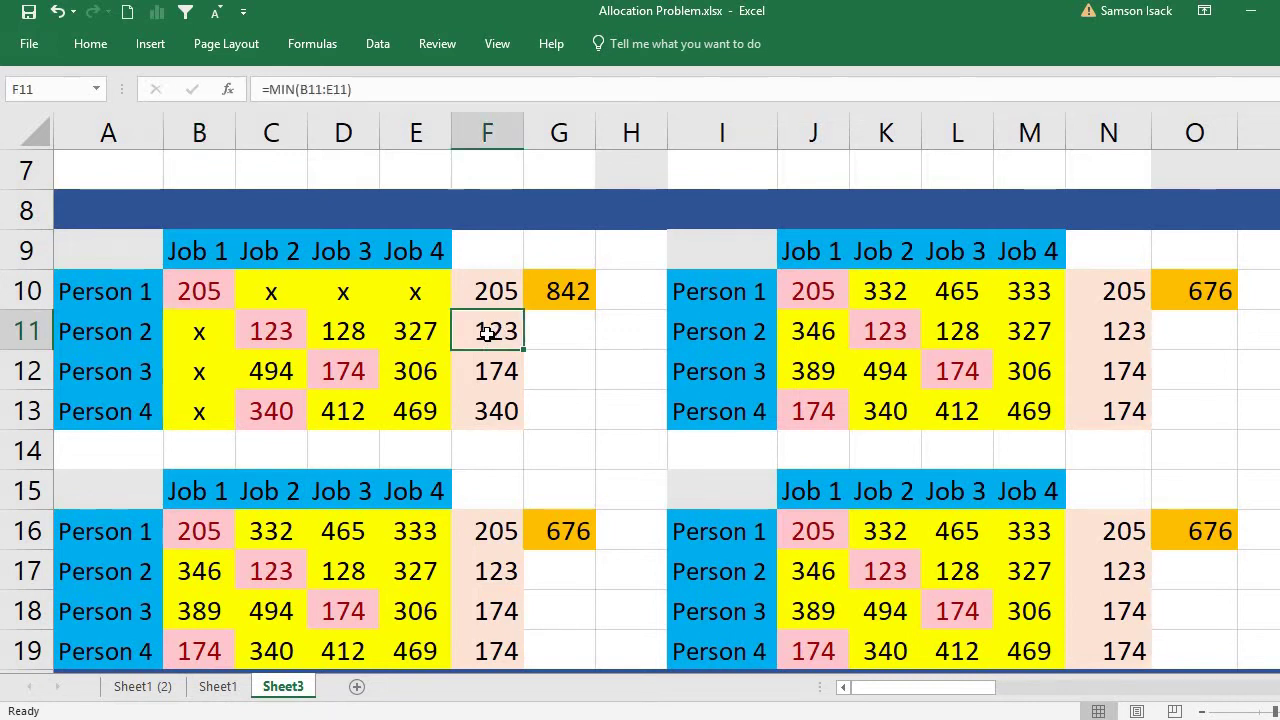
{"action": "left_click", "coordinate": [326, 338]}
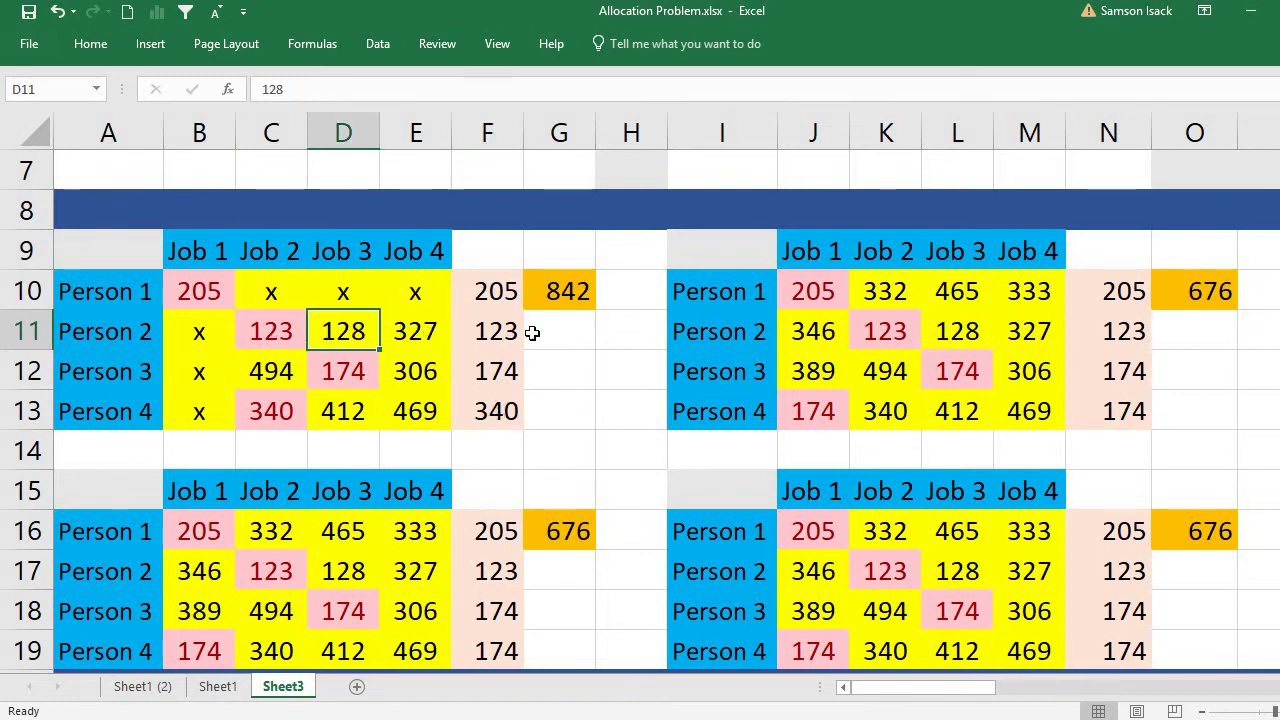
{"action": "left_click", "coordinate": [576, 289]}
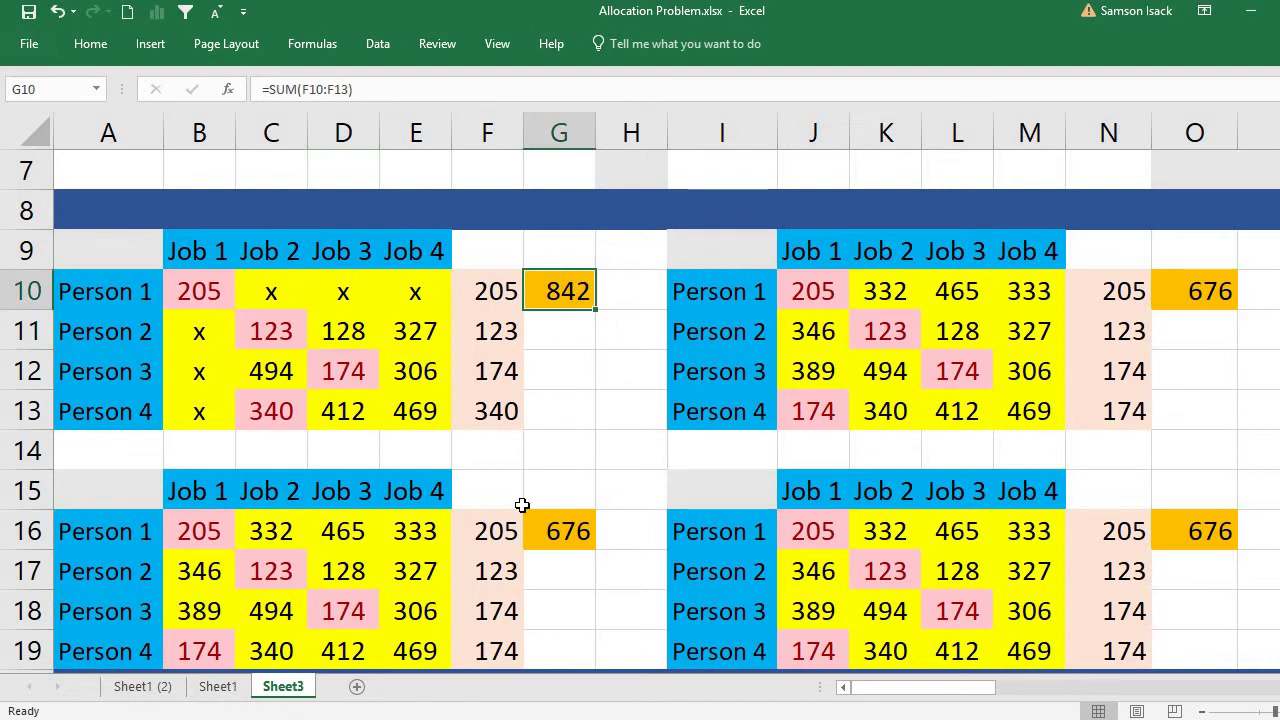
{"action": "left_click", "coordinate": [222, 291]}
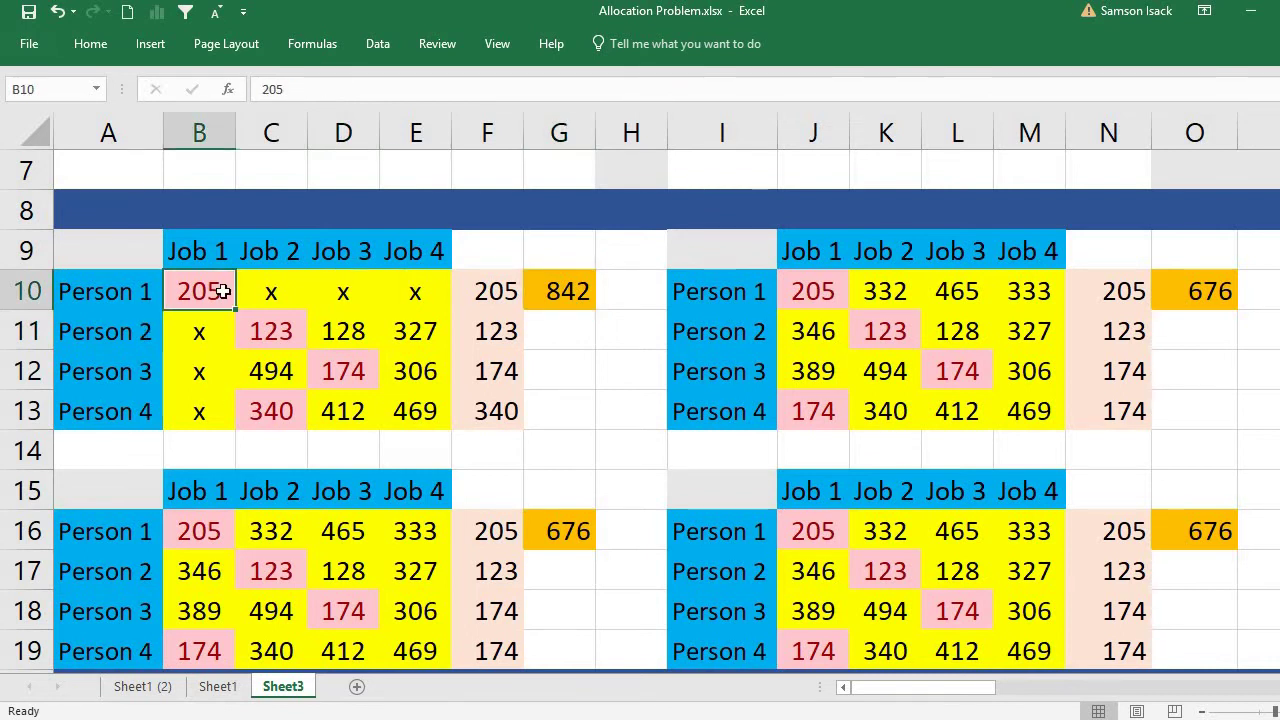
In the table at I9:O13, replace Person 1's costs for Job 1, Job 3 and Job 4 with x
{"action": "left_click", "coordinate": [826, 291]}
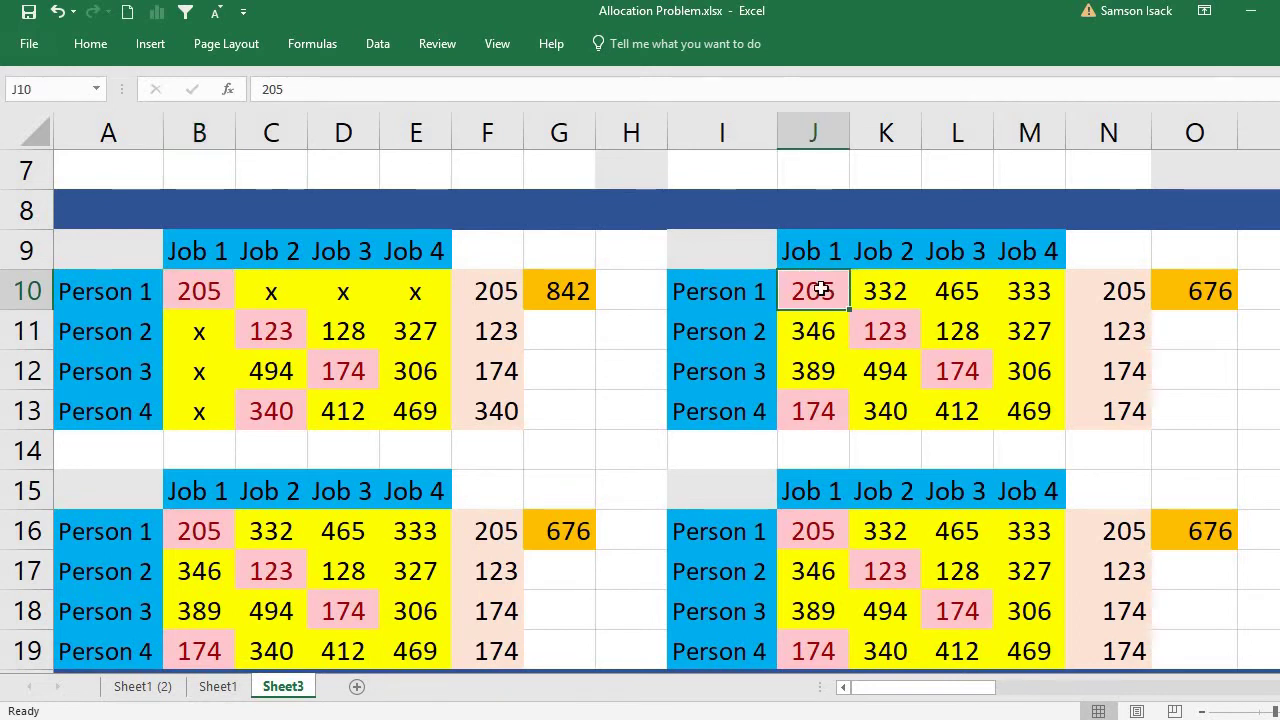
{"action": "type", "text": "x"}
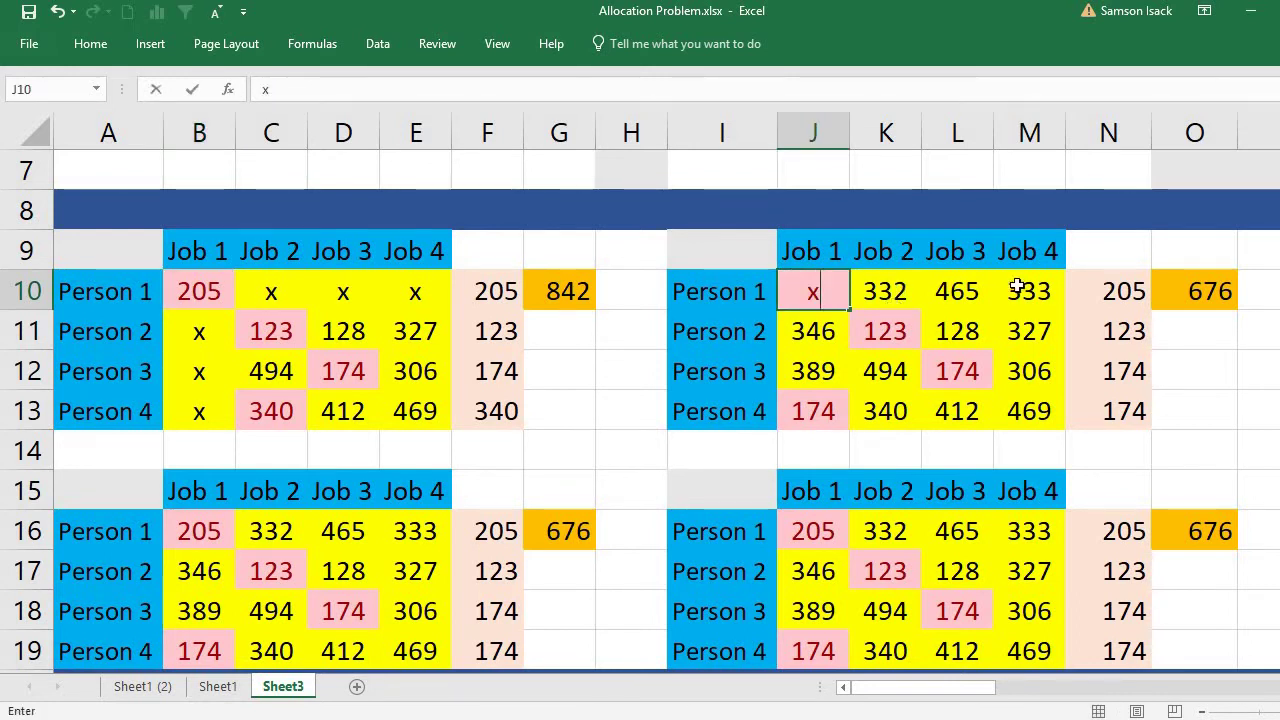
{"action": "left_click", "coordinate": [953, 289]}
{"action": "type", "text": "x"}
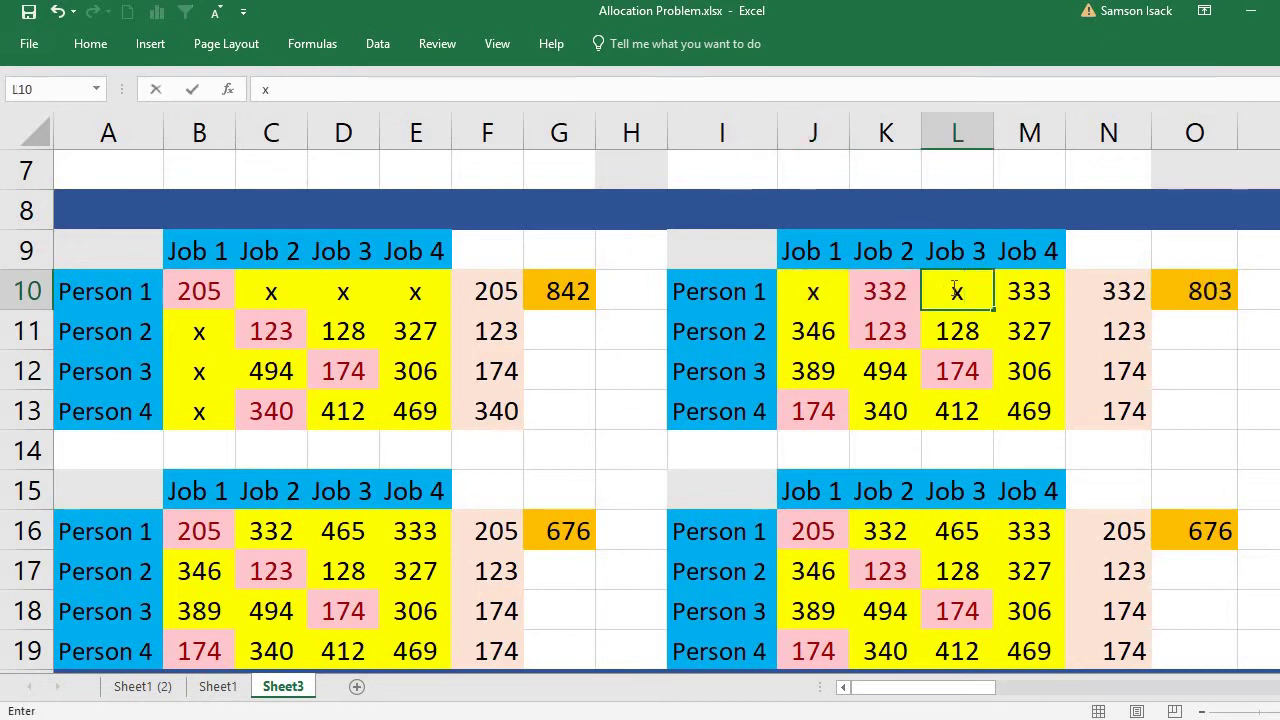
{"action": "left_click", "coordinate": [1027, 292]}
{"action": "type", "text": "x"}
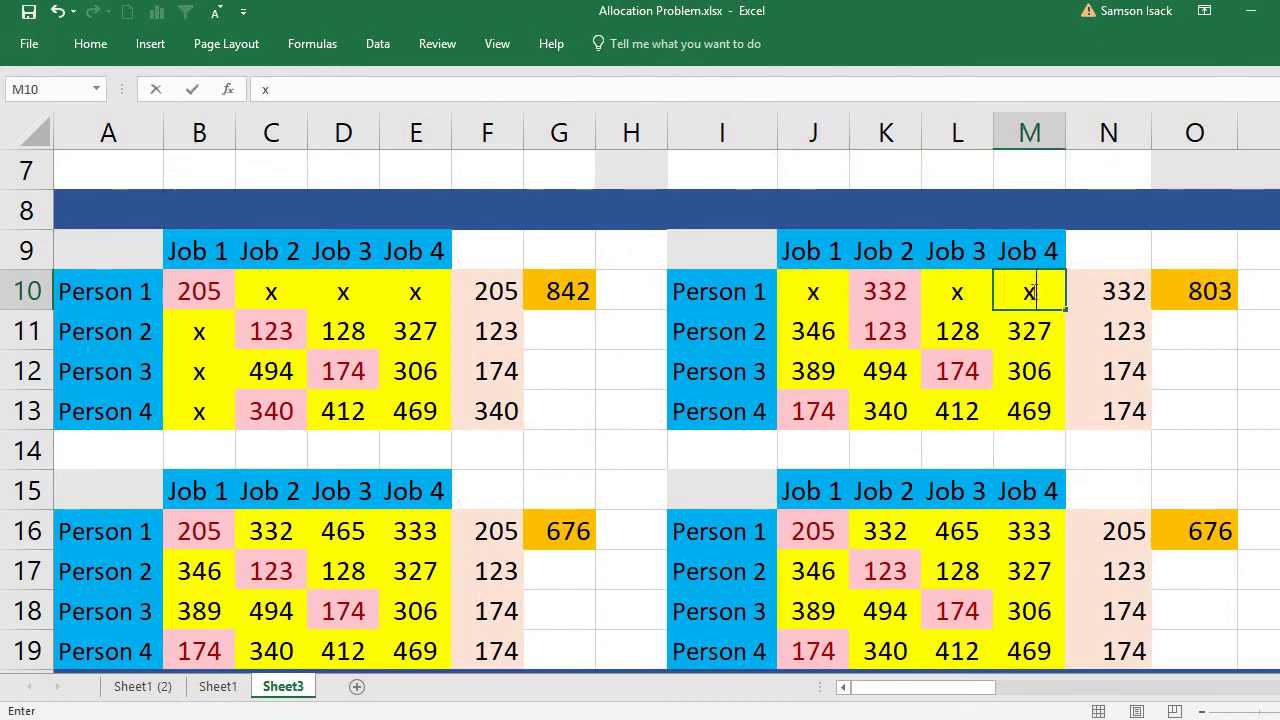
Replace the Job 2 costs of Person 2, Person 3 and Person 4 in K11:K13 with x
{"action": "left_click", "coordinate": [800, 334]}
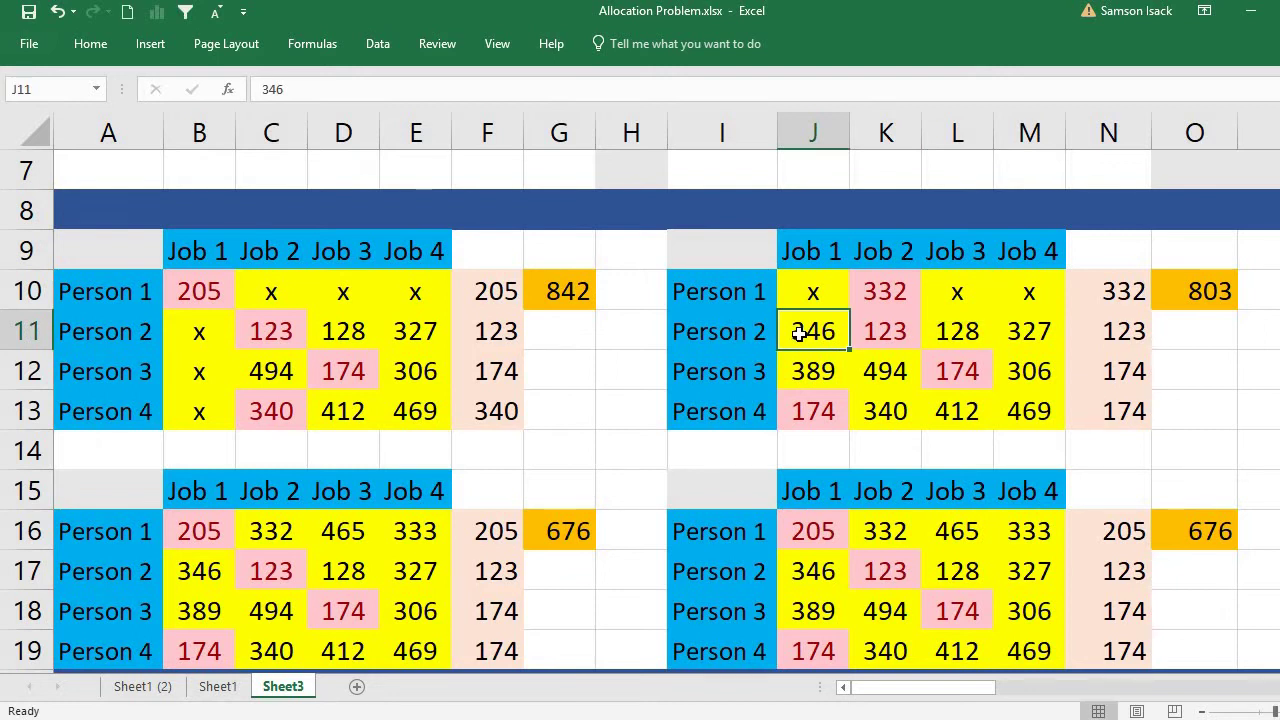
{"action": "left_click", "coordinate": [898, 337]}
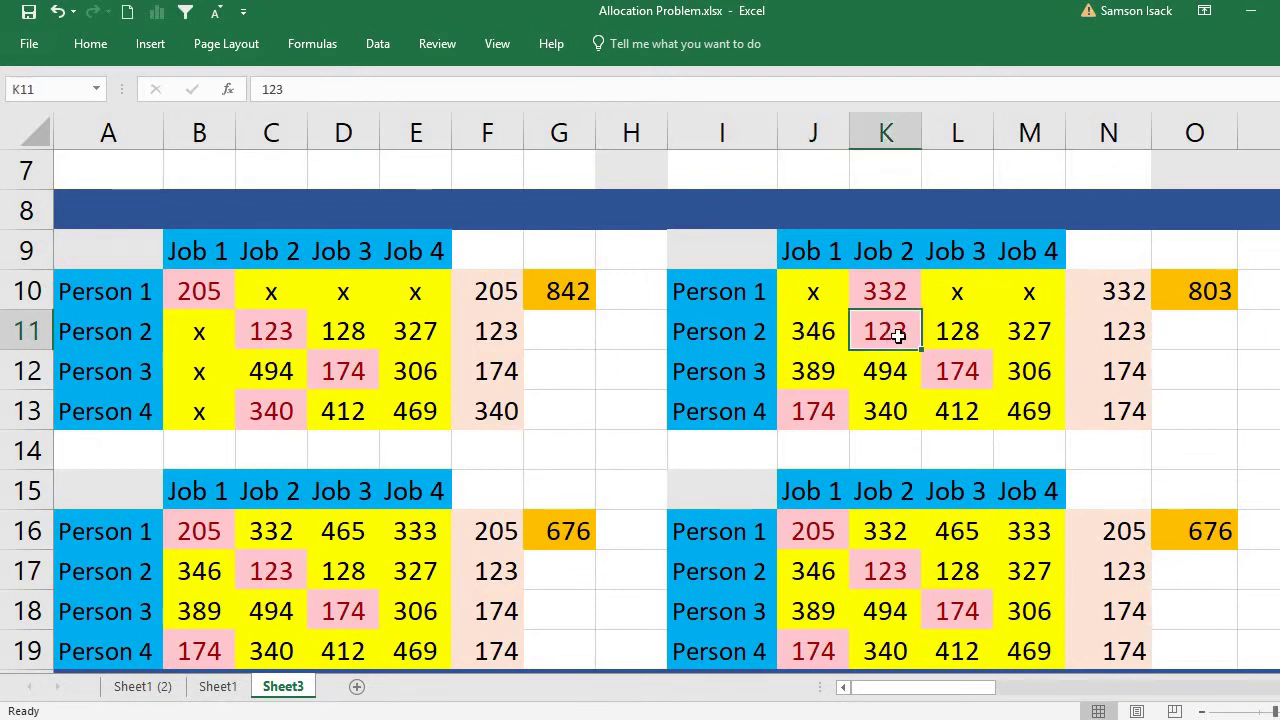
{"action": "type", "text": "x"}
{"action": "key", "text": "Return"}
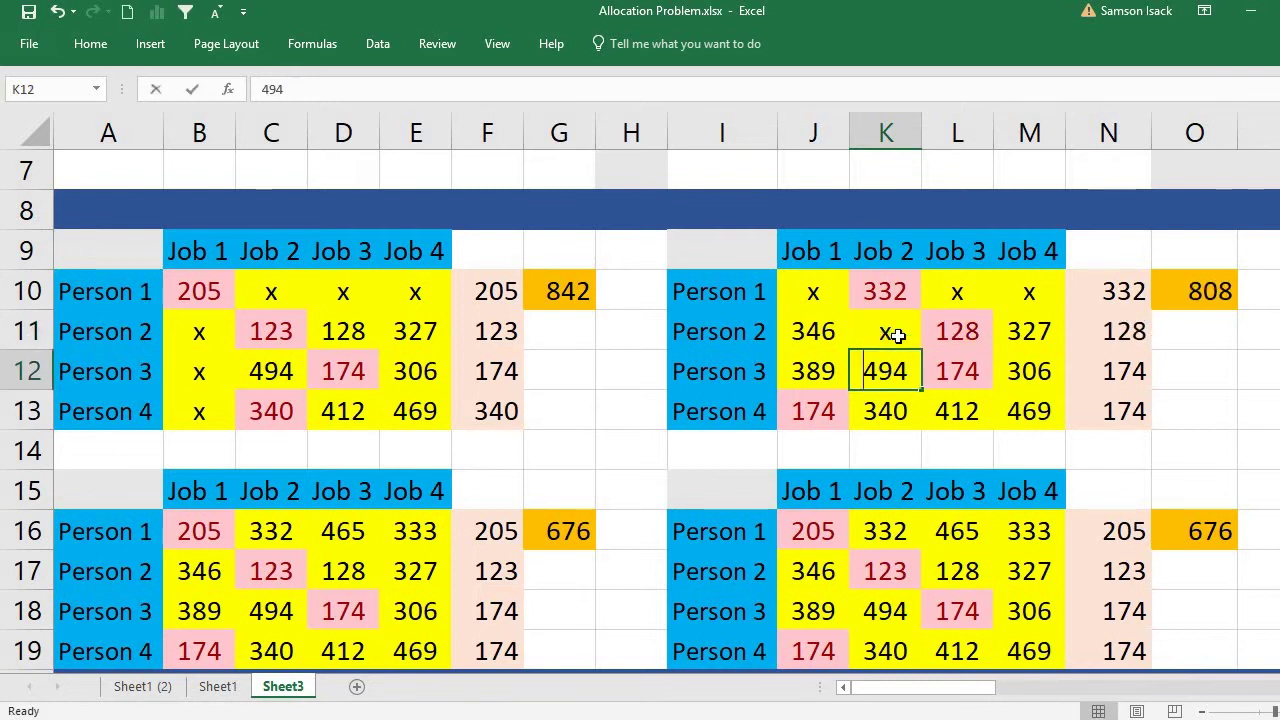
{"action": "type", "text": "x"}
{"action": "key", "text": "Return"}
{"action": "type", "text": "x"}
{"action": "key", "text": "Return"}
{"action": "key", "text": "Return"}
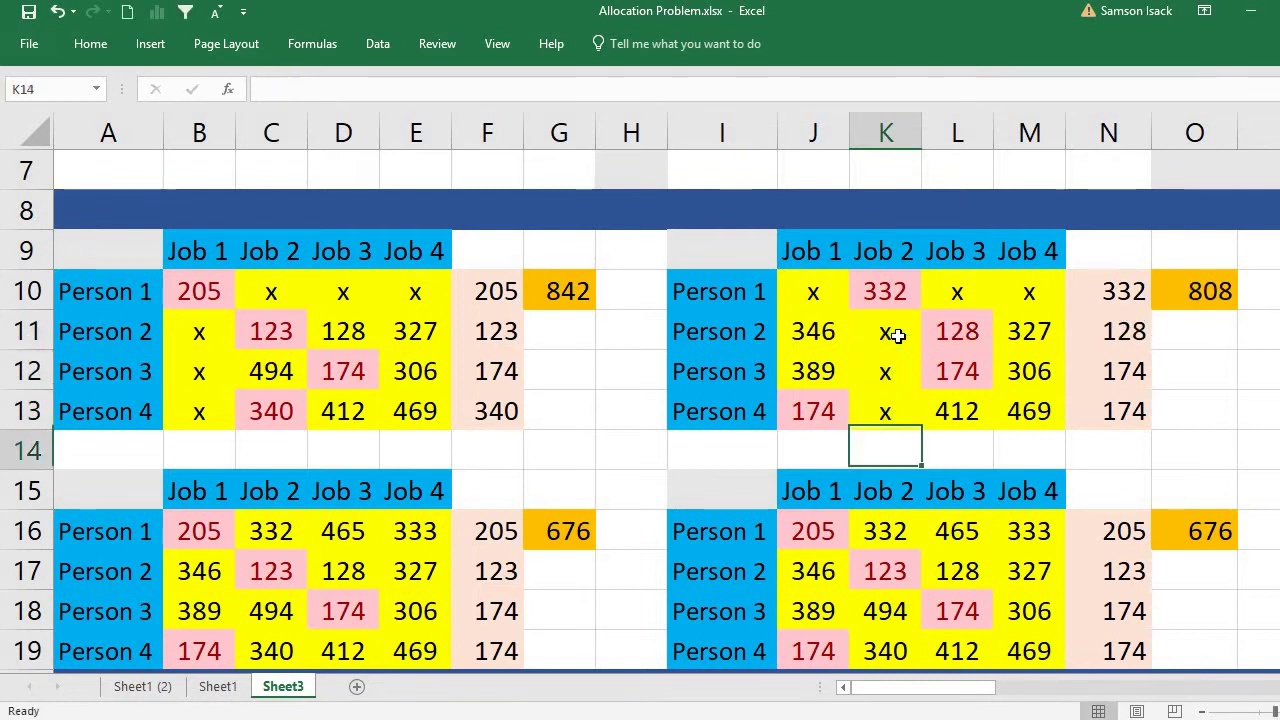
Examine the lower-bound total in O10 and compare the available costs of Persons 2 to 4 with their row minimums in N11:N13
{"action": "left_click", "coordinate": [830, 293]}
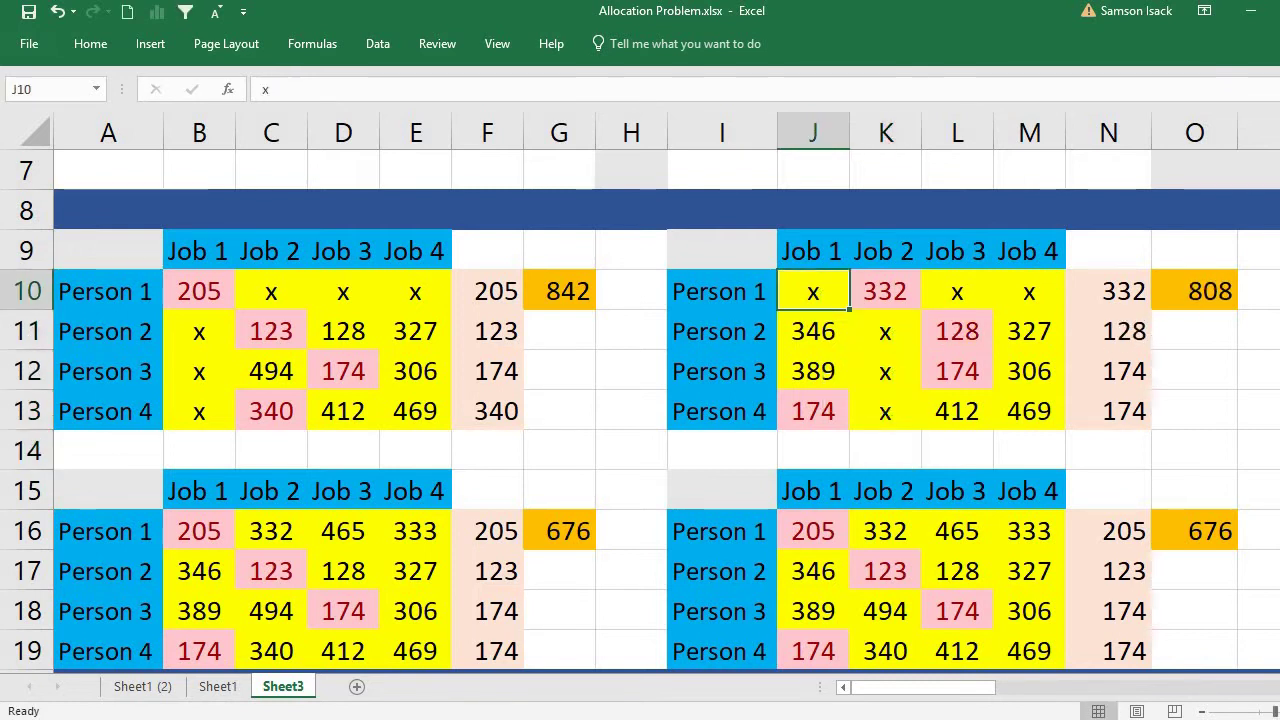
{"action": "left_click", "coordinate": [1199, 302]}
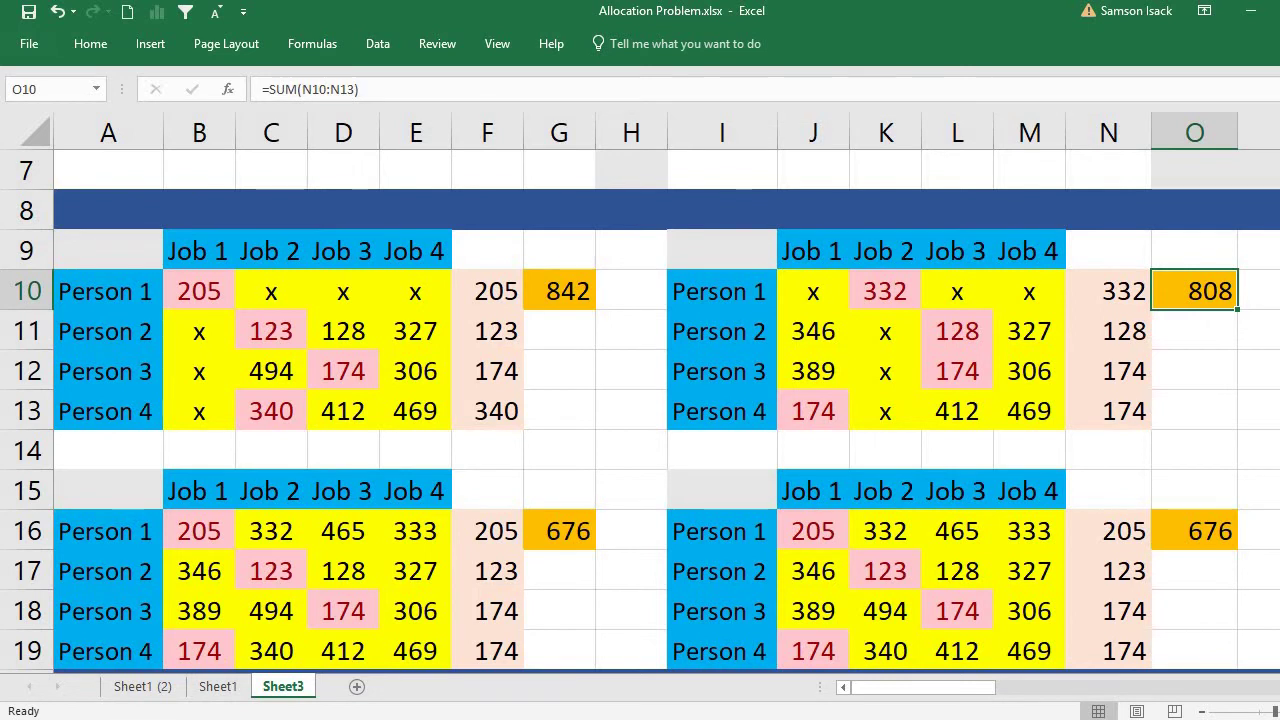
{"action": "left_click", "coordinate": [1095, 333]}
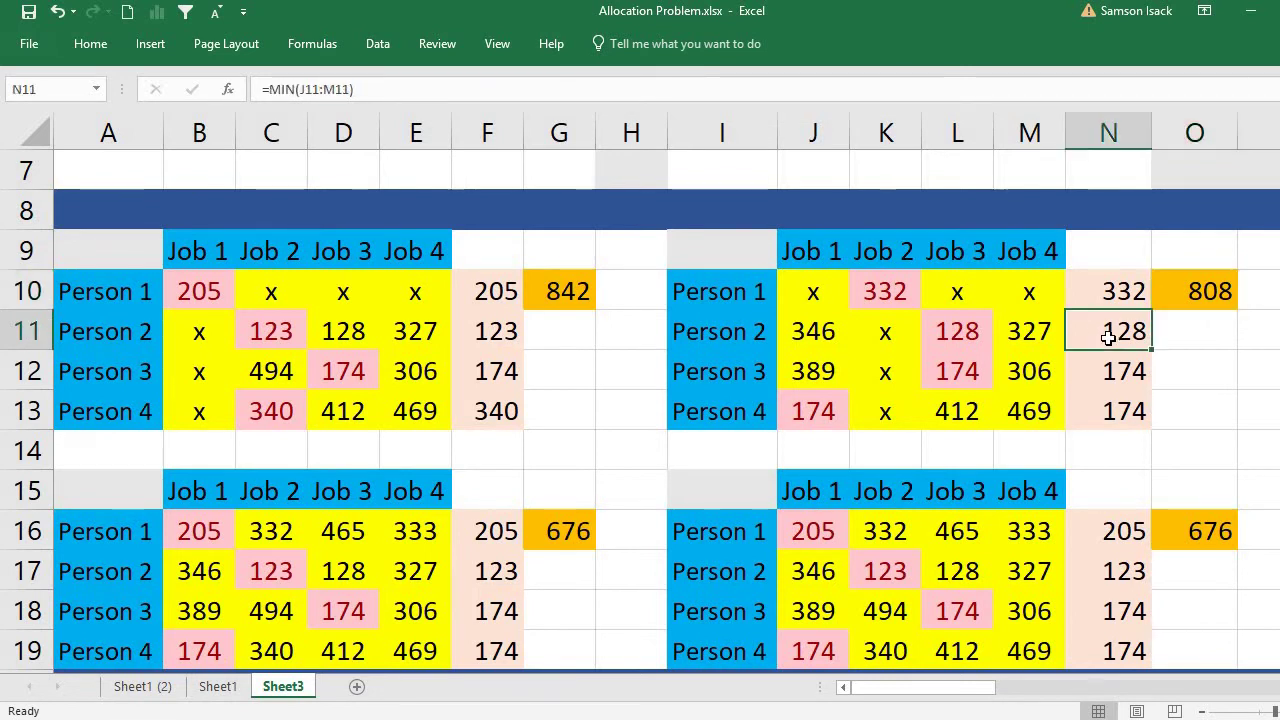
{"action": "left_click", "coordinate": [822, 333]}
{"action": "left_click", "coordinate": [985, 333]}
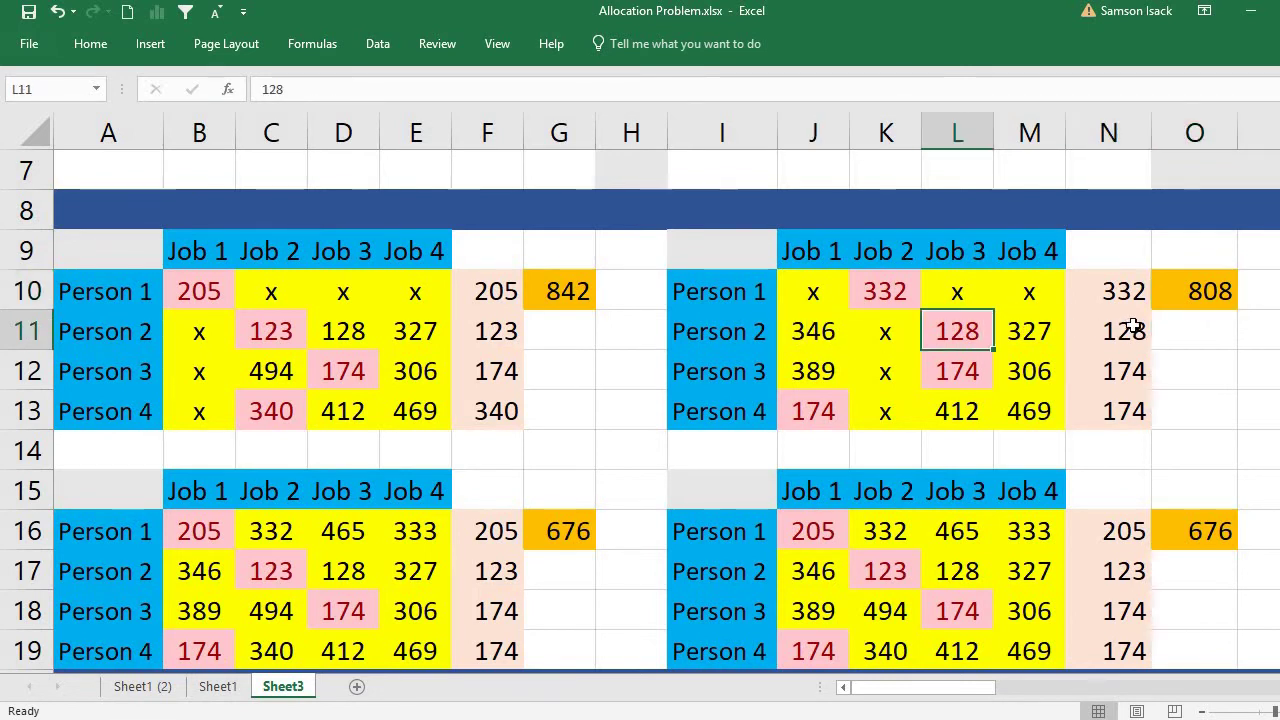
{"action": "left_click", "coordinate": [1134, 330]}
{"action": "left_click", "coordinate": [826, 334]}
{"action": "left_click", "coordinate": [950, 330]}
{"action": "left_click", "coordinate": [1045, 330]}
{"action": "left_click", "coordinate": [1120, 332]}
{"action": "left_click", "coordinate": [836, 373]}
{"action": "left_click", "coordinate": [943, 370]}
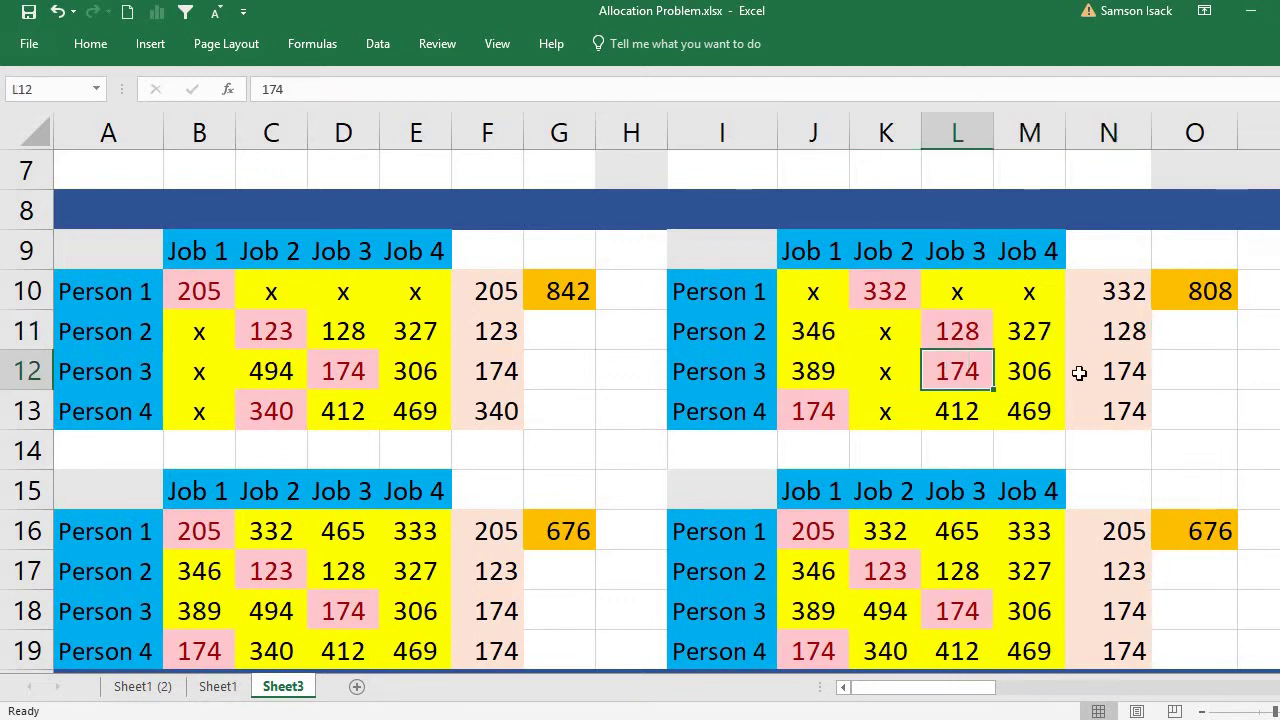
{"action": "left_click", "coordinate": [1045, 371]}
{"action": "left_click", "coordinate": [1105, 371]}
{"action": "left_click", "coordinate": [826, 411]}
{"action": "left_click", "coordinate": [955, 411]}
{"action": "left_click", "coordinate": [1048, 408]}
{"action": "left_click", "coordinate": [1120, 405]}
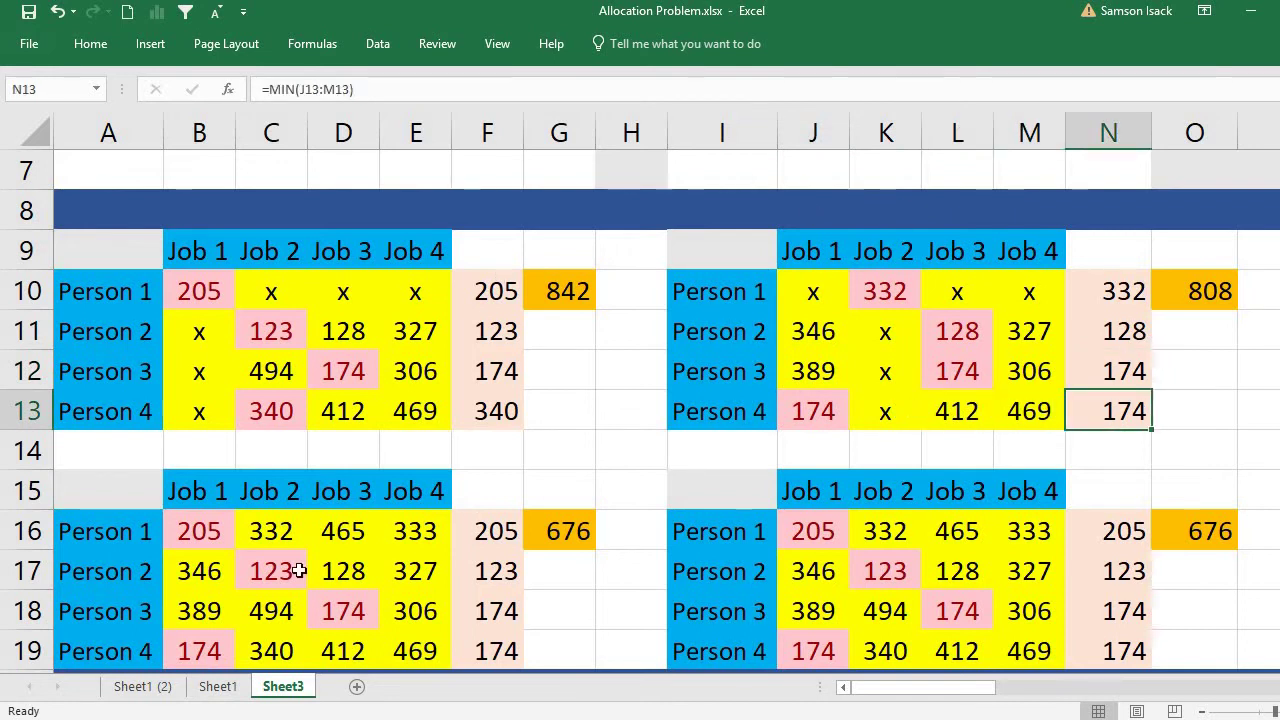
In the table at A15:G19, replace Person 1's costs for Job 1, Job 2 and Job 4 with x
{"action": "left_click", "coordinate": [222, 535]}
{"action": "left_click", "coordinate": [343, 531]}
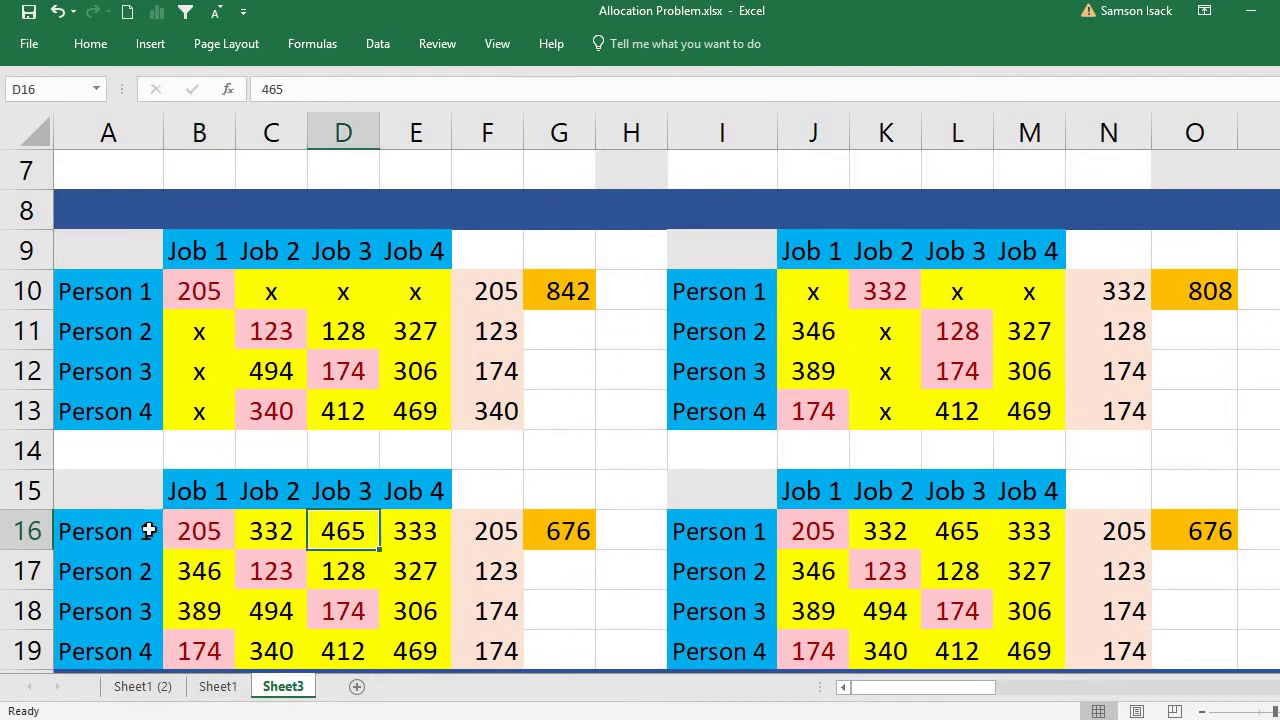
{"action": "left_click", "coordinate": [208, 528]}
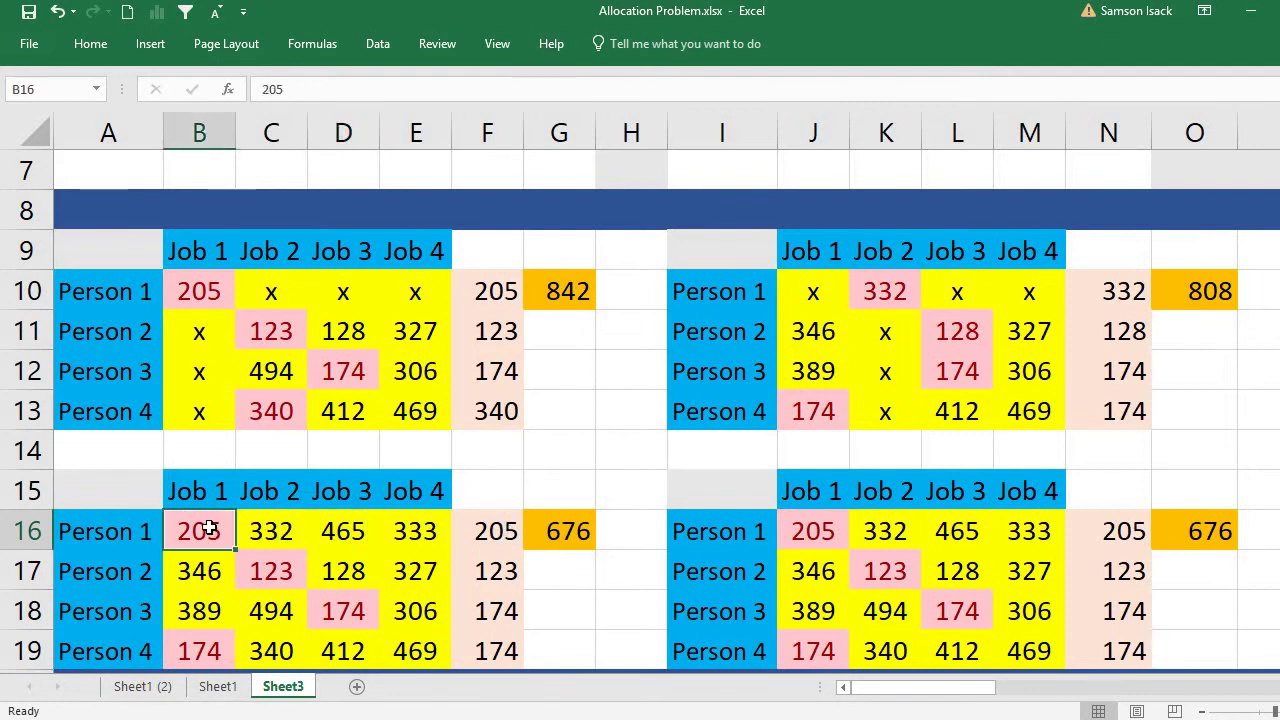
{"action": "type", "text": "x"}
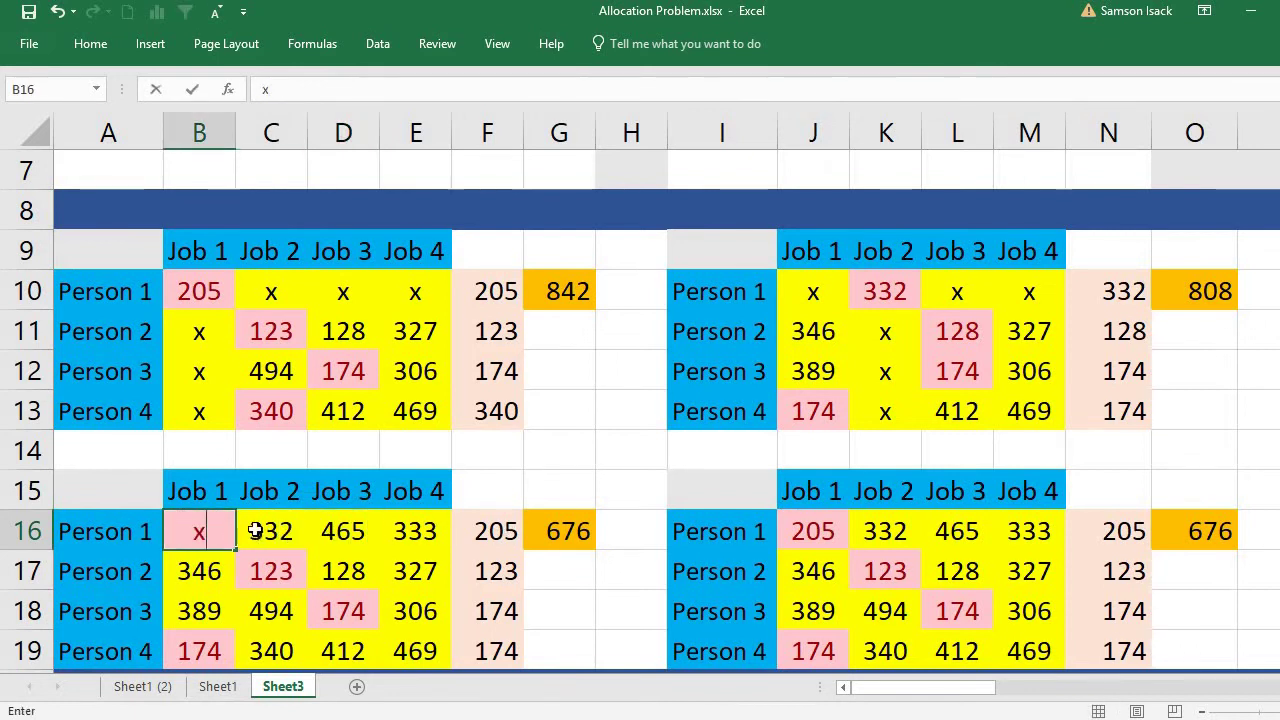
{"action": "left_click", "coordinate": [255, 530]}
{"action": "type", "text": "x"}
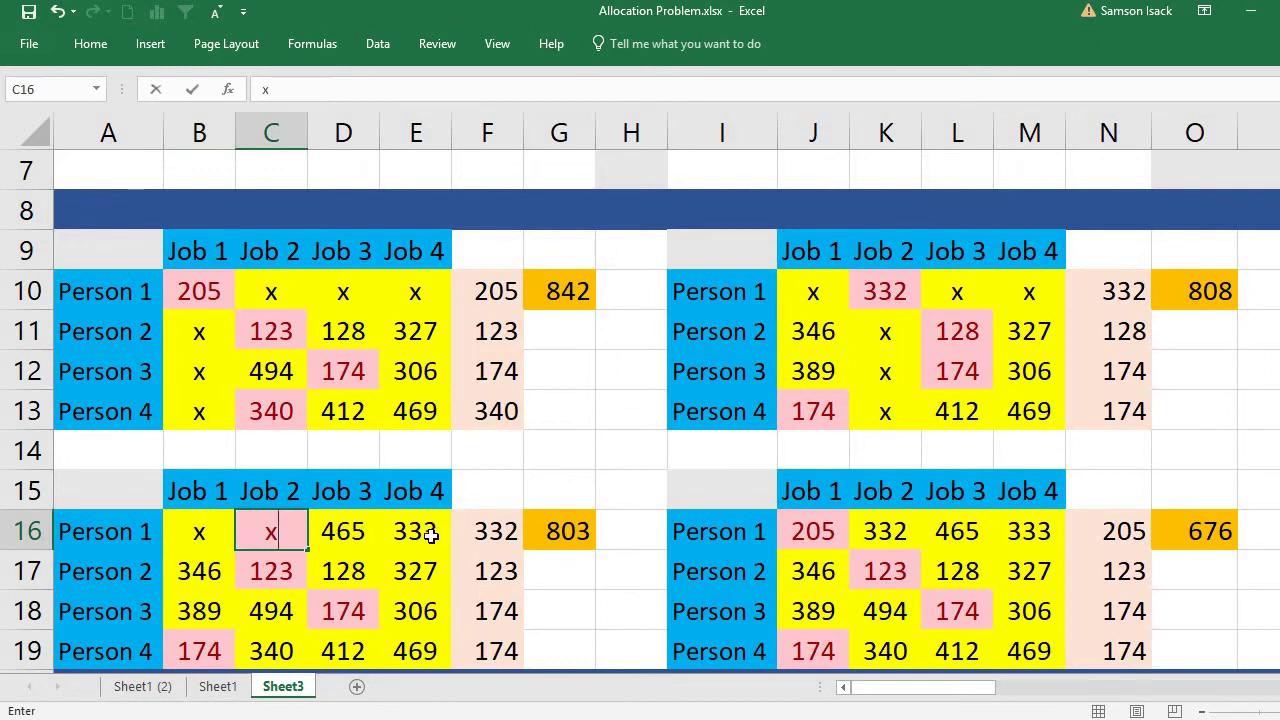
{"action": "left_click", "coordinate": [428, 537]}
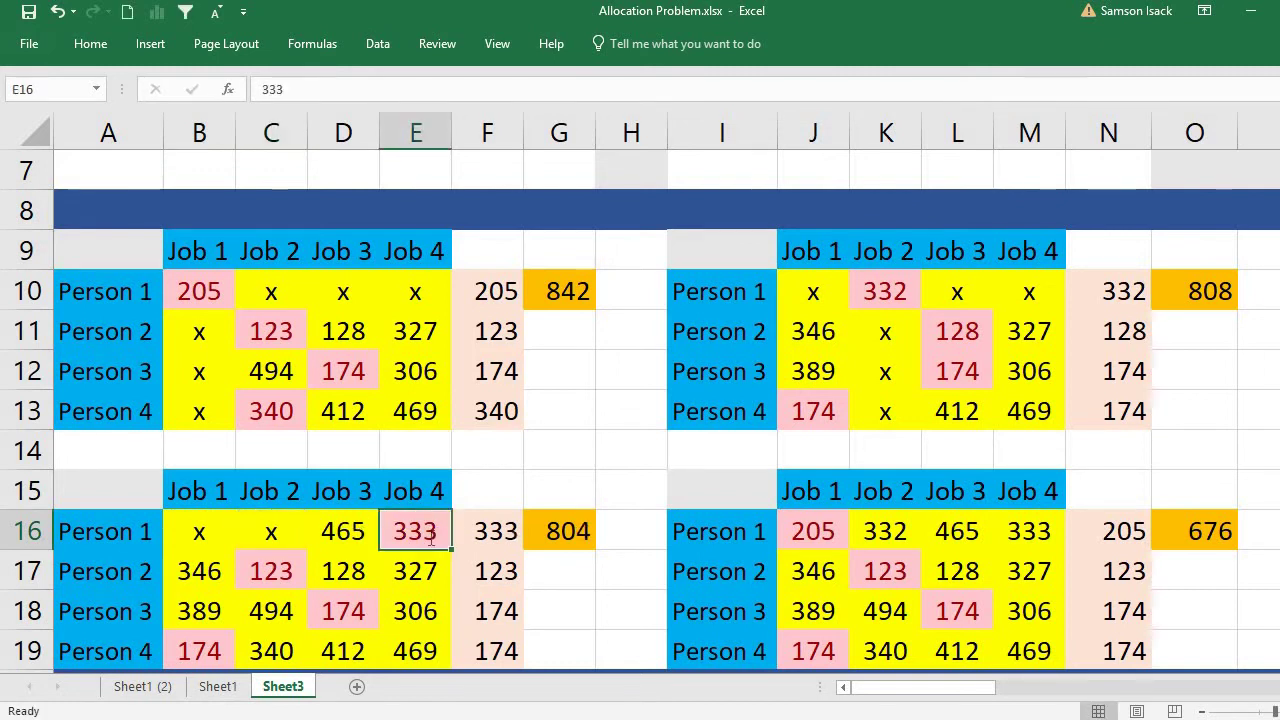
{"action": "type", "text": "x"}
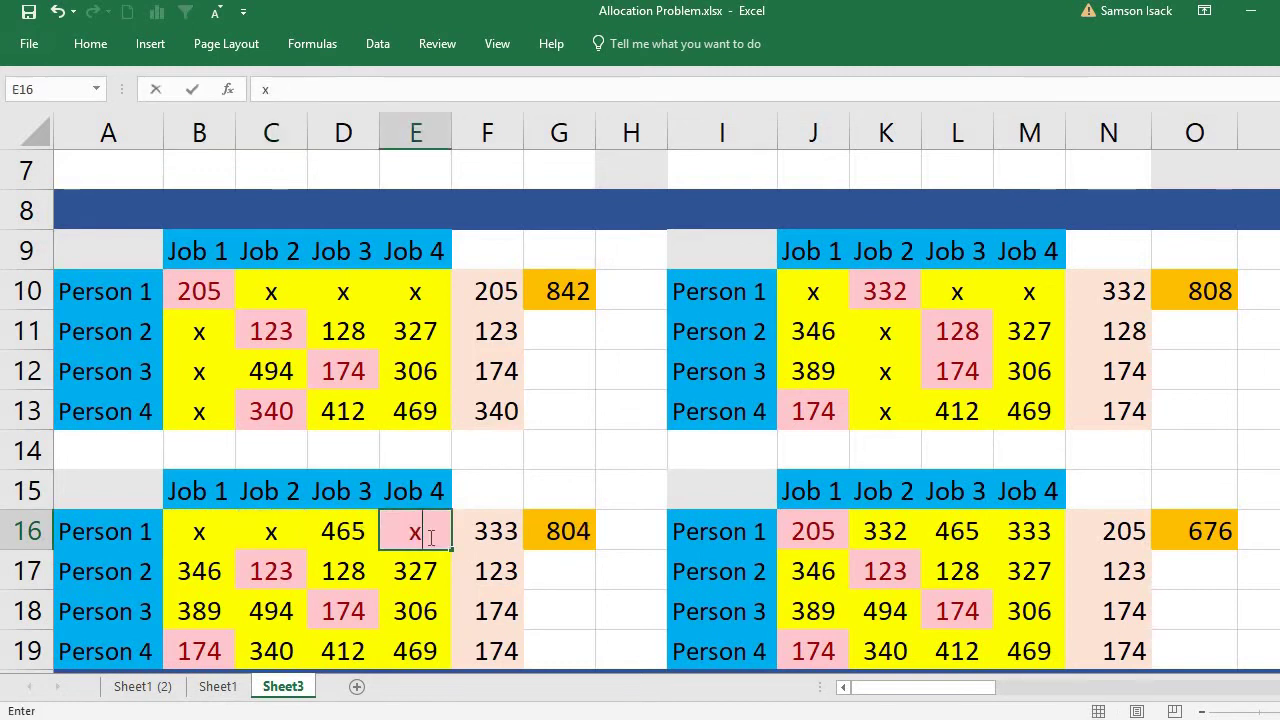
{"action": "key", "text": "Return"}
Replace the Job 3 costs of Person 2, Person 3 and Person 4 in D17:D19 with x
{"action": "left_click", "coordinate": [358, 578]}
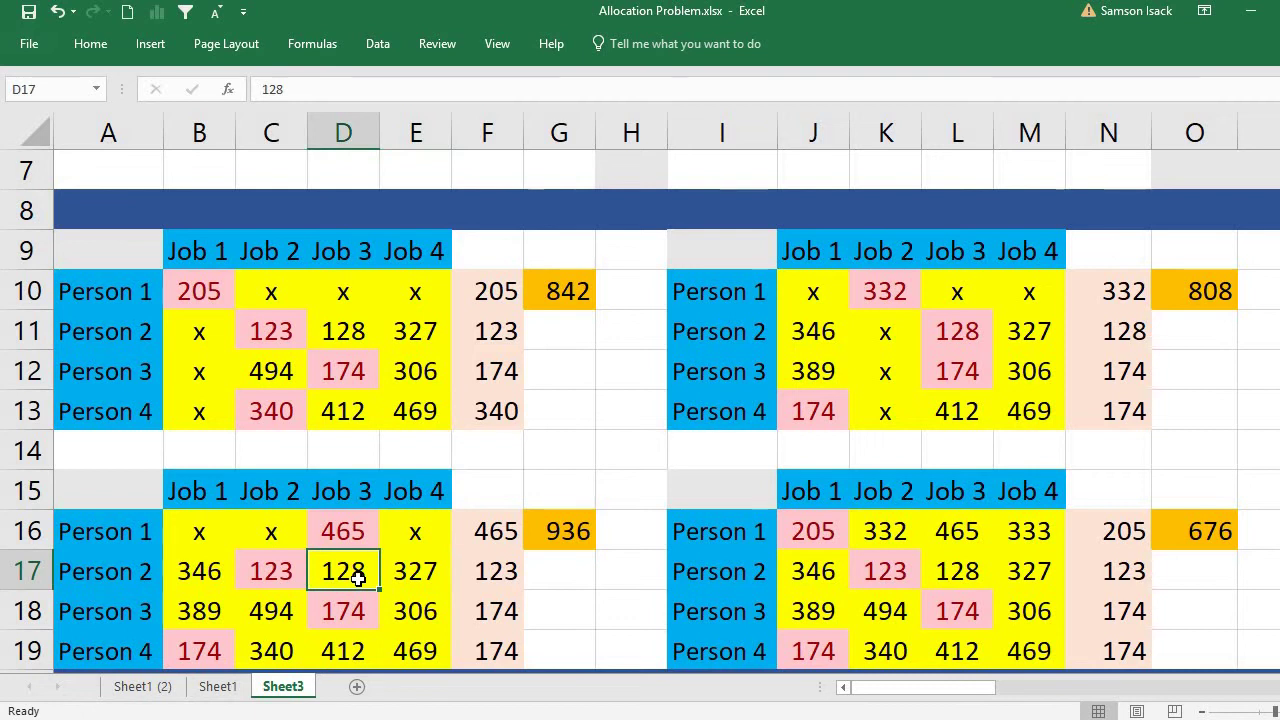
{"action": "type", "text": "x"}
{"action": "key", "text": "Return"}
{"action": "type", "text": "x"}
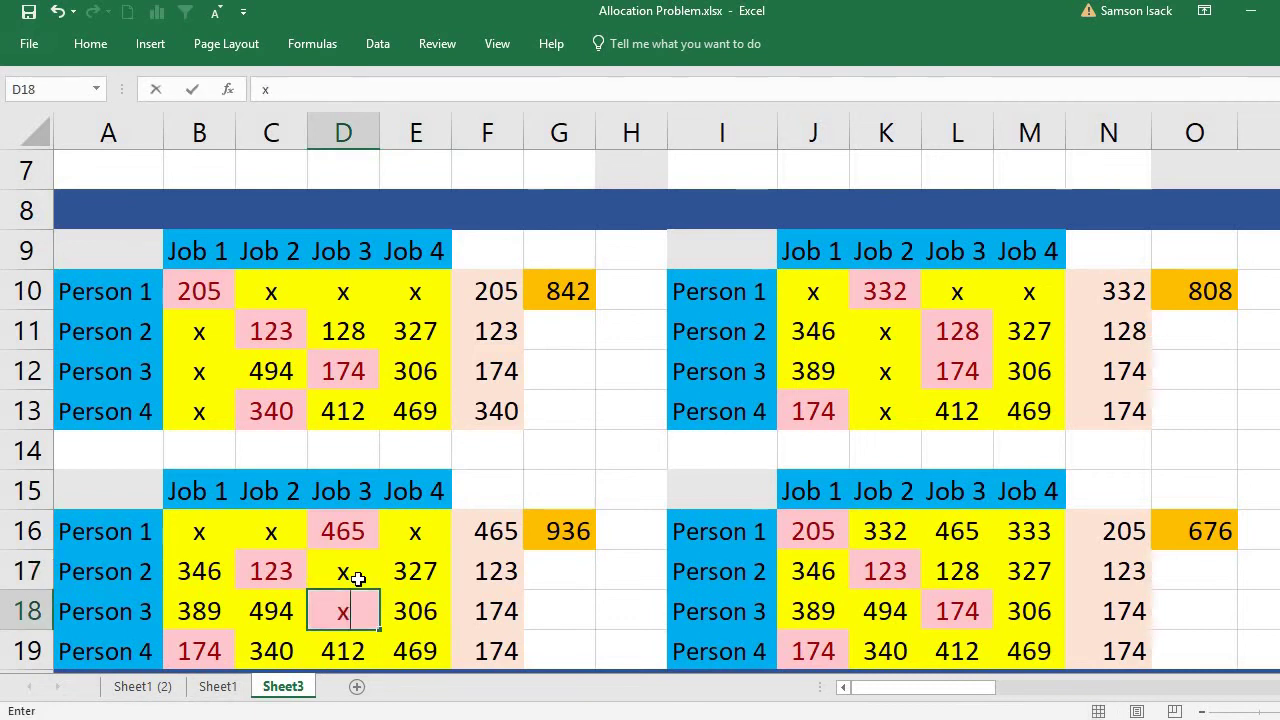
{"action": "key", "text": "Return"}
{"action": "type", "text": "x"}
{"action": "key", "text": "Return"}
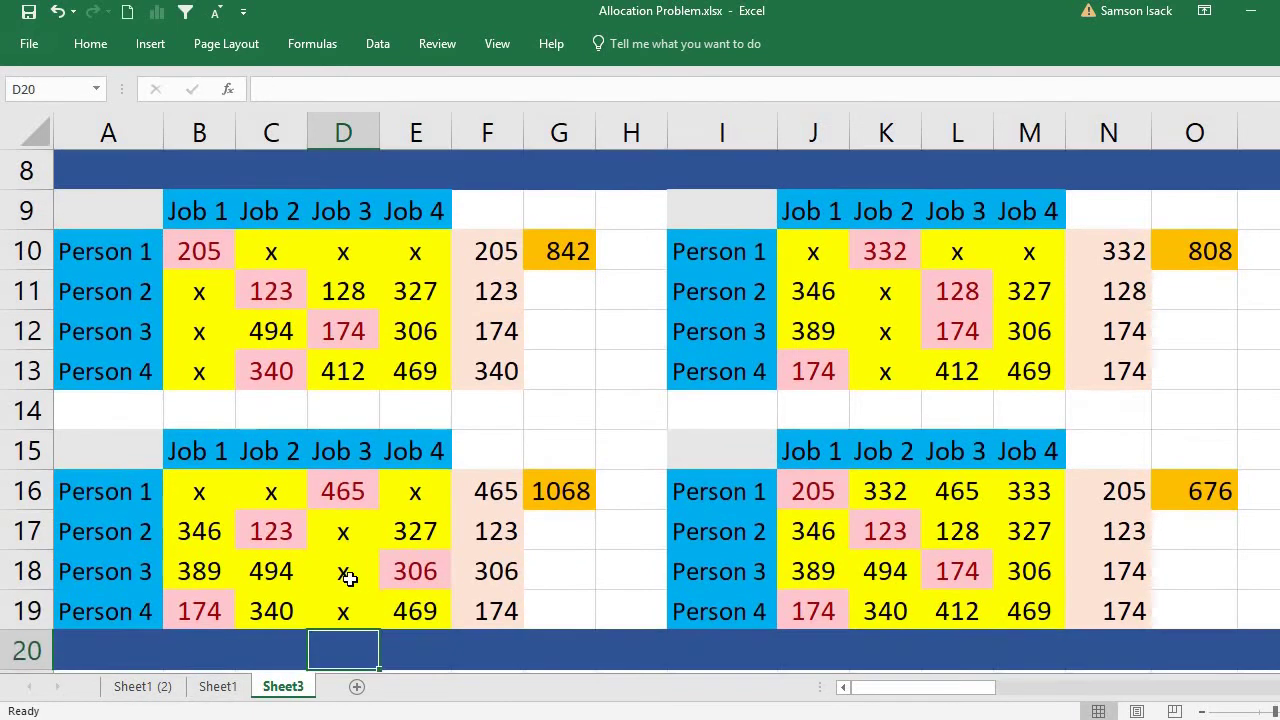
Examine Person 1's Job 3 cost in D16 and the lower-bound total in G16
{"action": "left_click", "coordinate": [362, 485]}
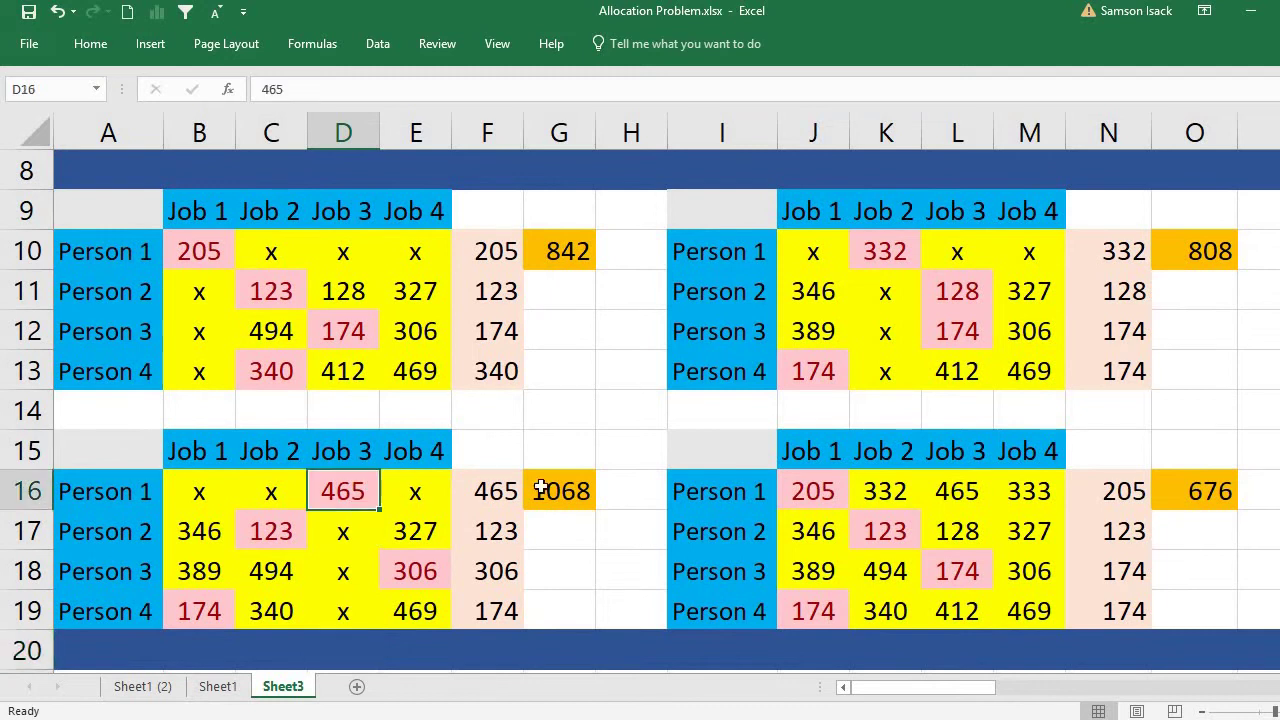
{"action": "left_click", "coordinate": [540, 488]}
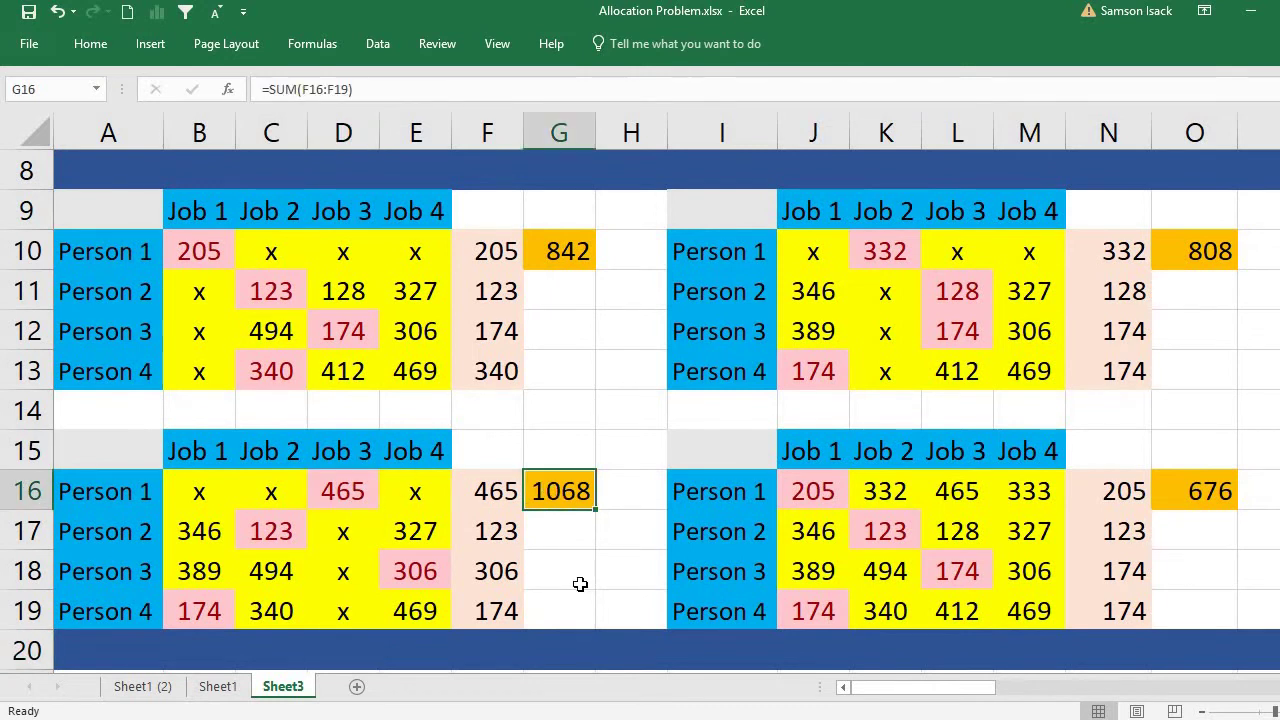
{"action": "left_click", "coordinate": [138, 488]}
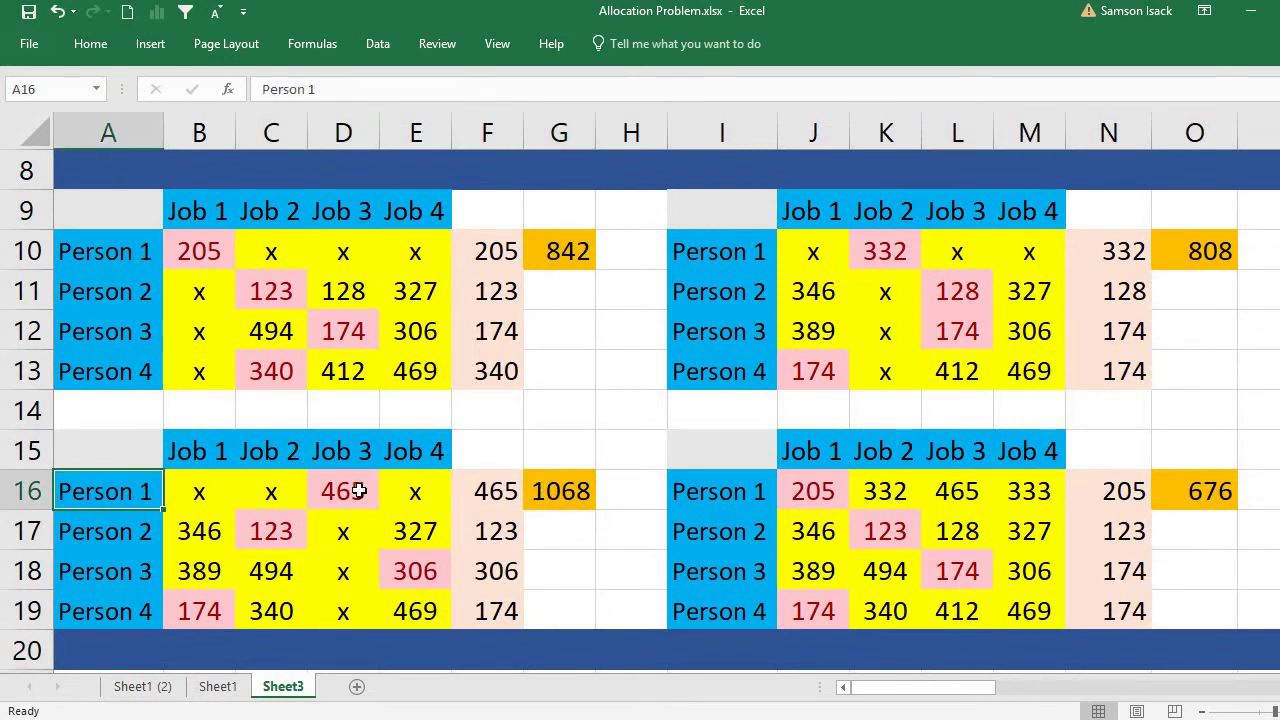
{"action": "left_click", "coordinate": [344, 493]}
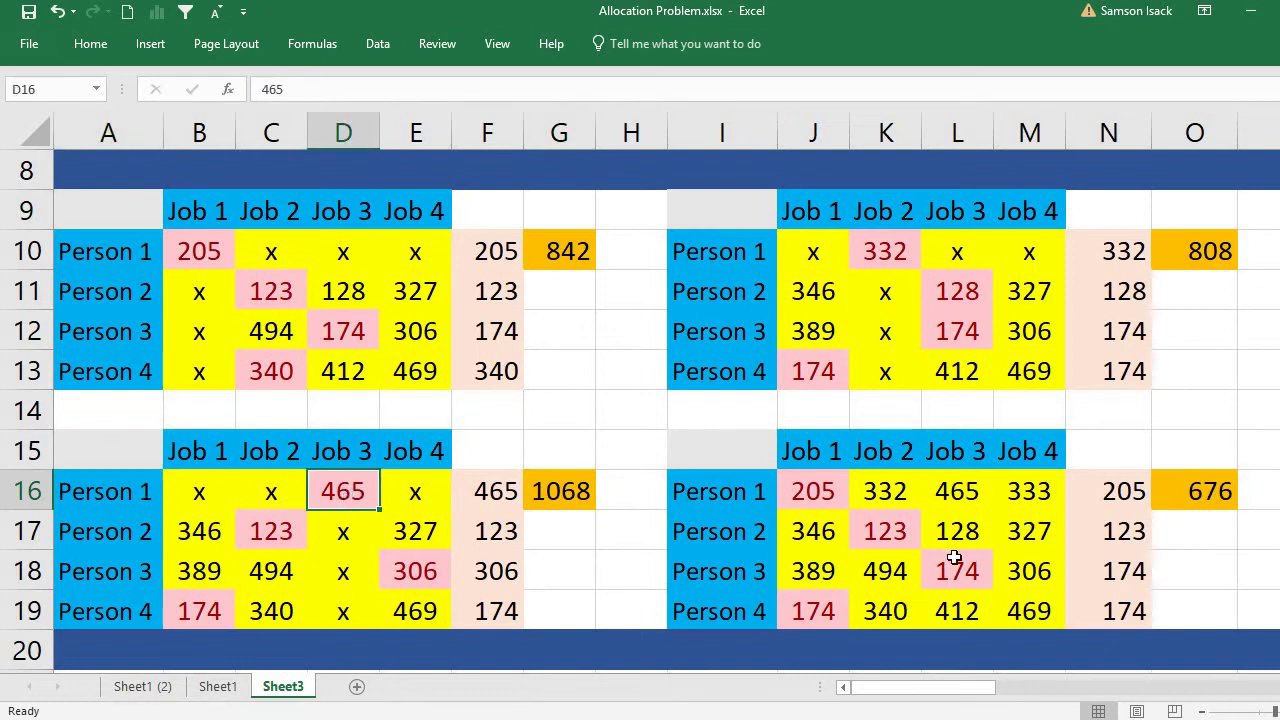
In the table at I15:O19, replace Person 1's costs for Job 1, Job 2 and Job 3 with x
{"action": "left_click", "coordinate": [1006, 490]}
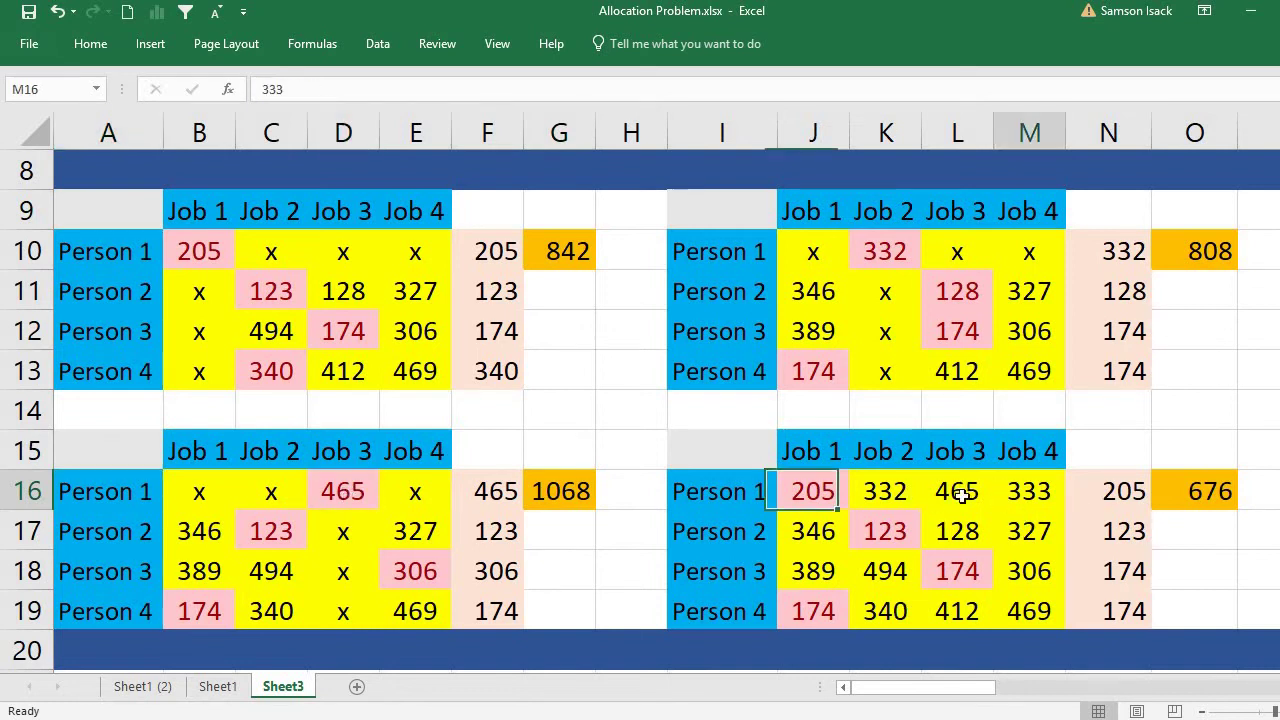
{"action": "left_click", "coordinate": [740, 492]}
{"action": "left_click", "coordinate": [1045, 486]}
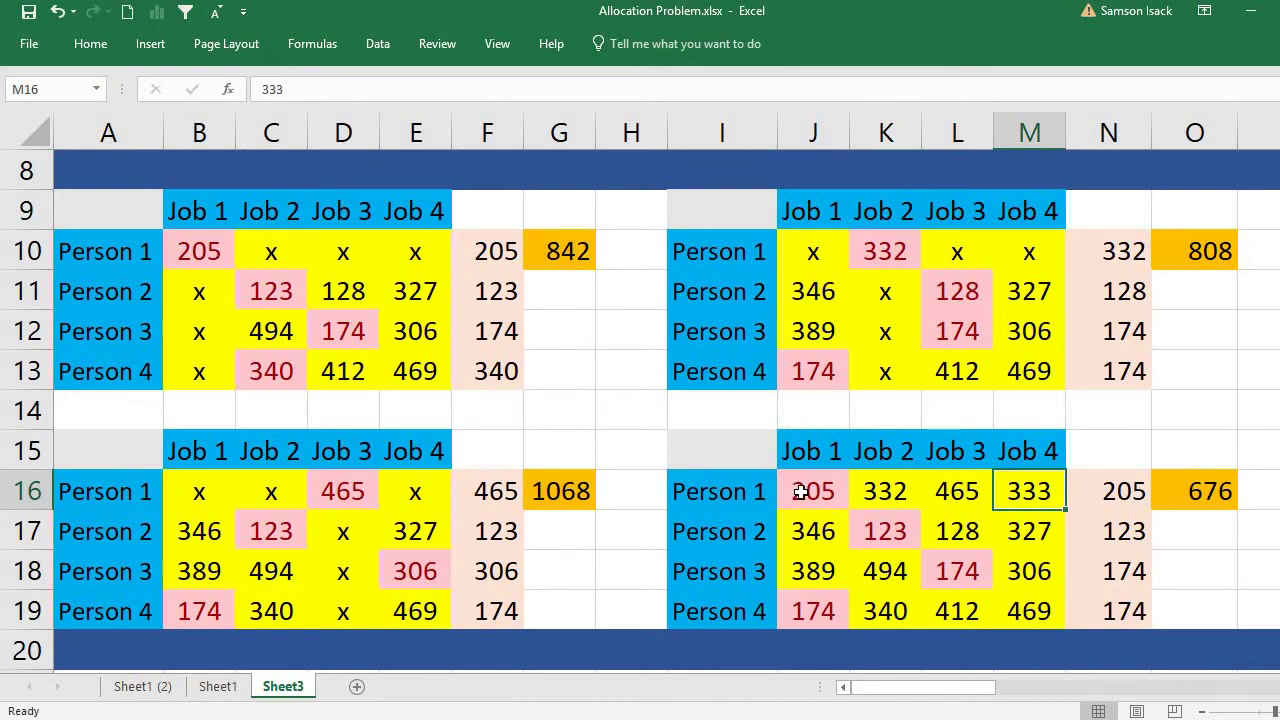
{"action": "left_click", "coordinate": [802, 487]}
{"action": "type", "text": "x"}
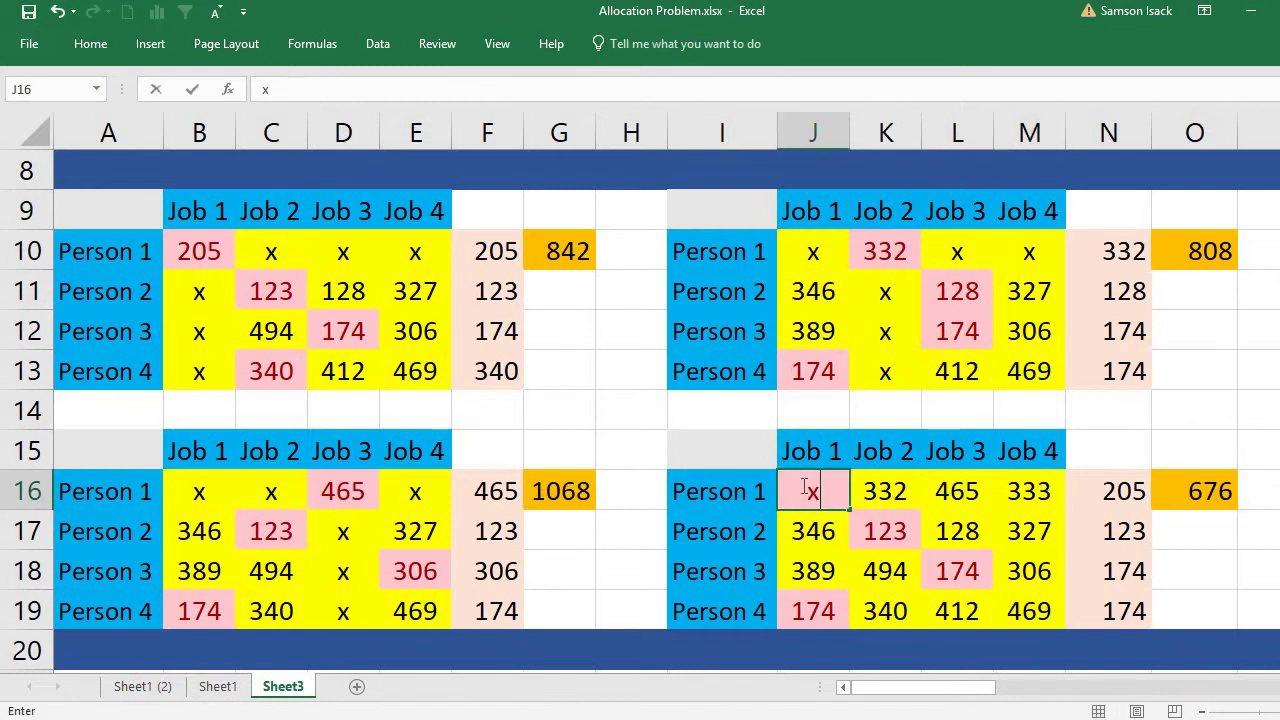
{"action": "left_click", "coordinate": [883, 491]}
{"action": "type", "text": "x"}
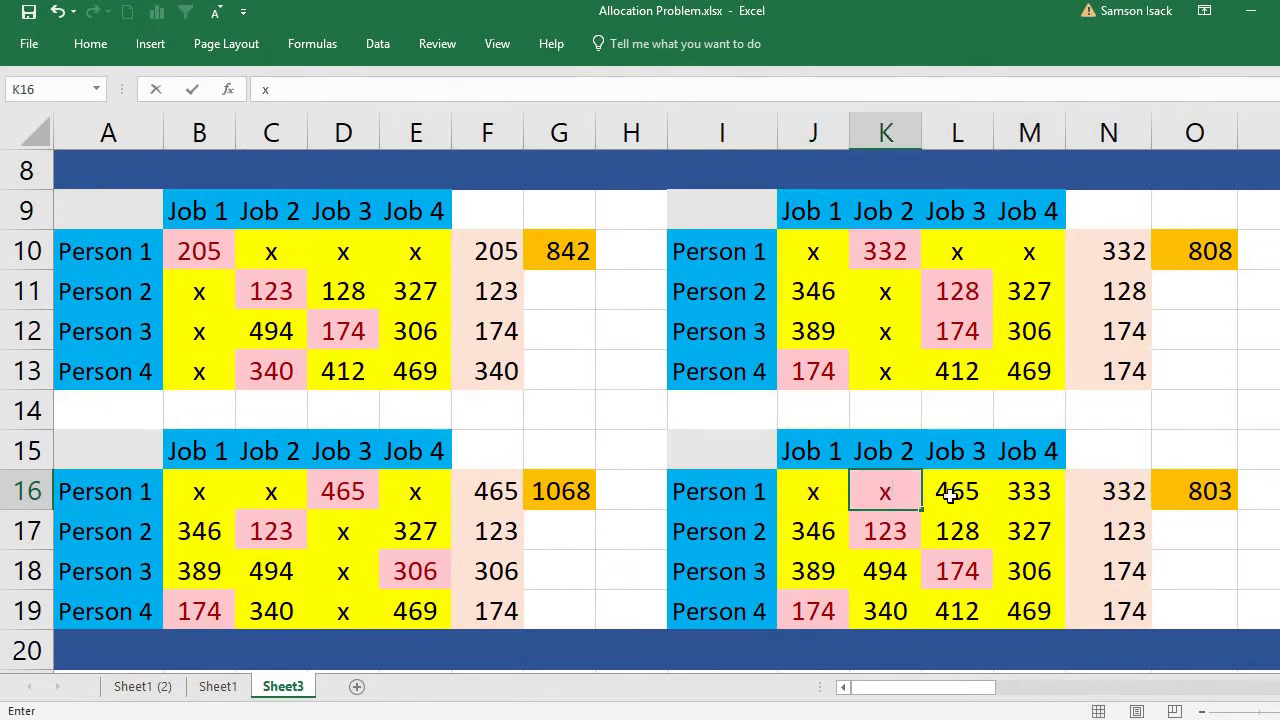
{"action": "left_click", "coordinate": [957, 493]}
{"action": "type", "text": "x"}
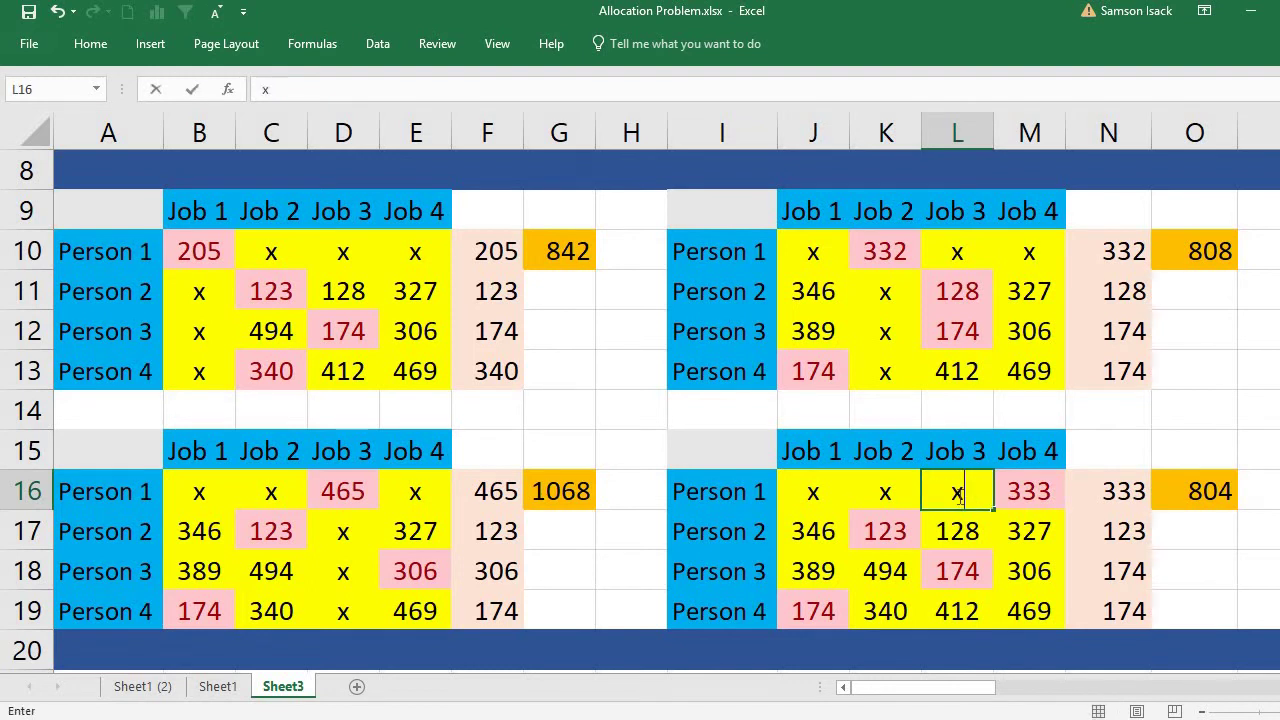
Replace the Job 4 costs of Person 2, Person 3 and Person 4 in M17:M19 with x
{"action": "left_click", "coordinate": [1020, 532]}
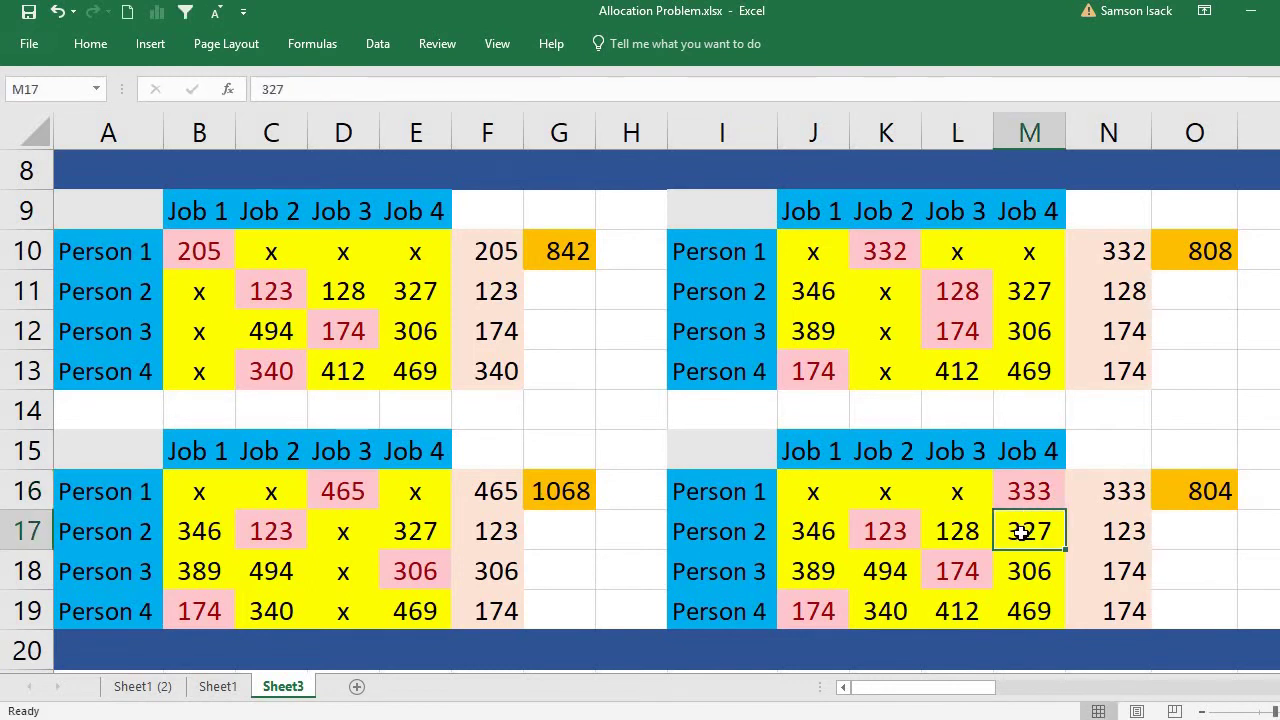
{"action": "type", "text": "x"}
{"action": "left_click", "coordinate": [1030, 566]}
{"action": "type", "text": "x"}
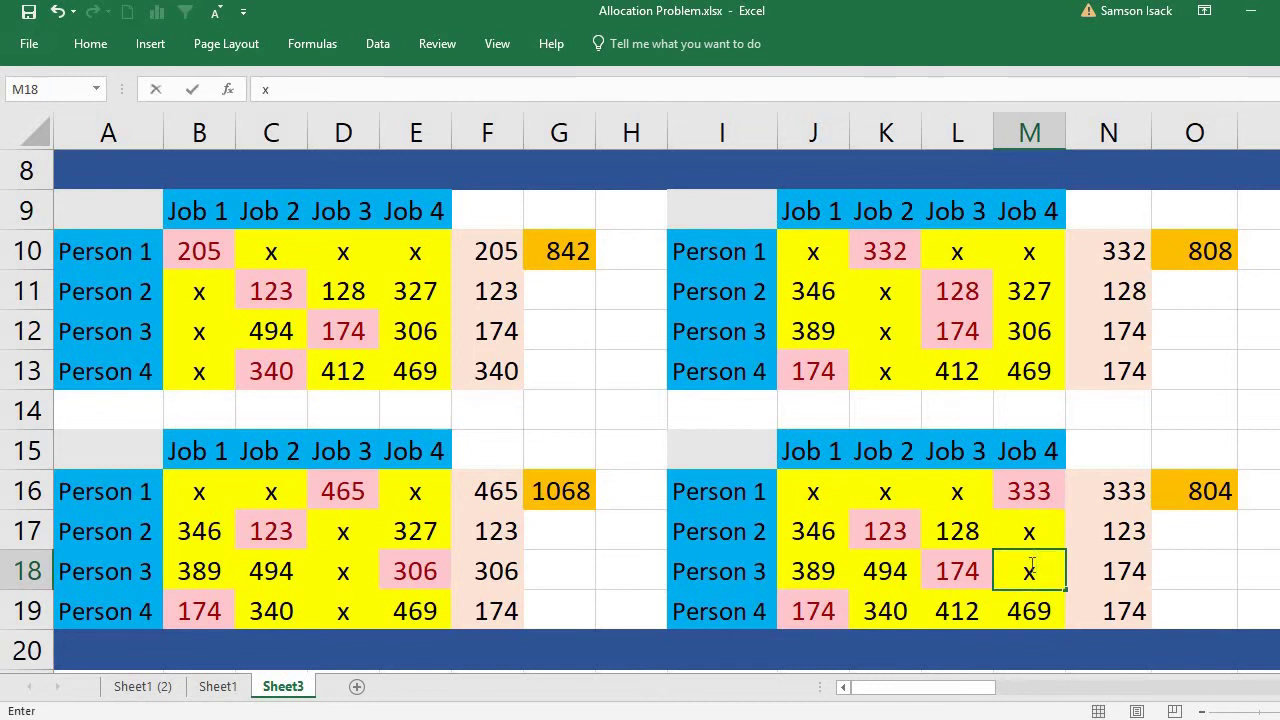
{"action": "key", "text": "Return"}
{"action": "type", "text": "x"}
{"action": "key", "text": "Return"}
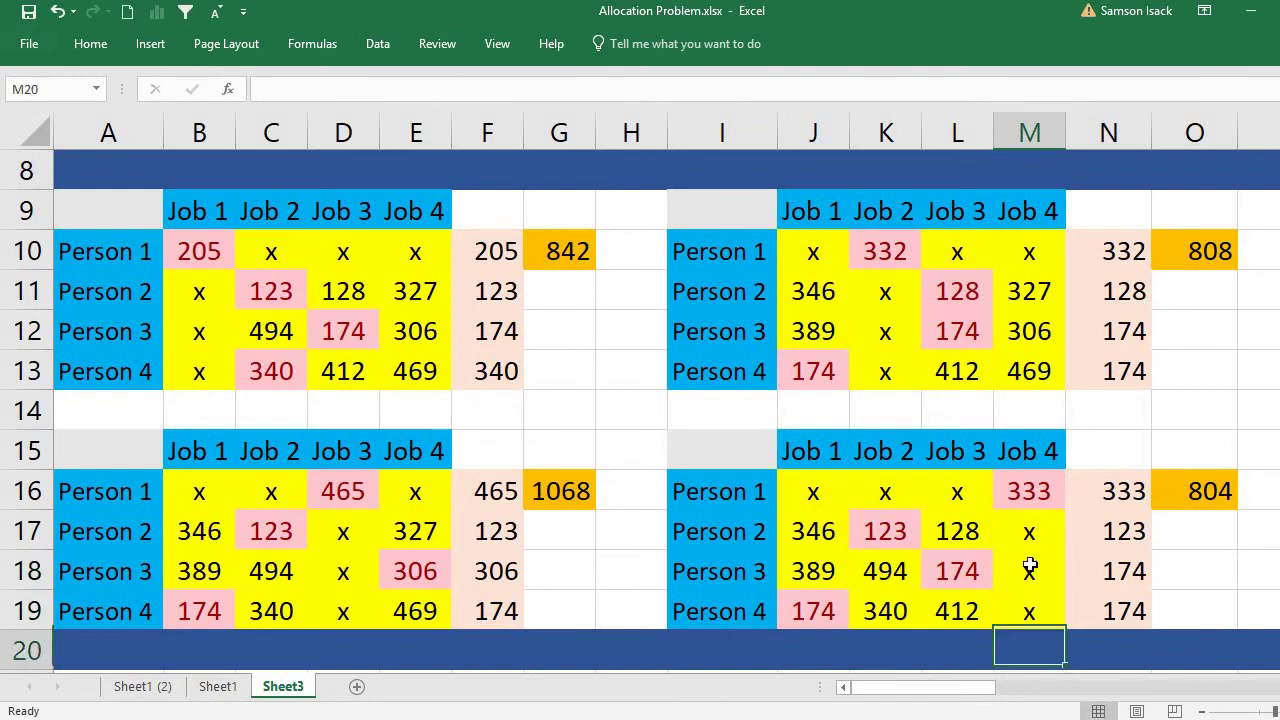
Check the lower-bound total in O16 and copy the table I15:O19 to A21 below the dark blue divider
{"action": "left_click", "coordinate": [1021, 489]}
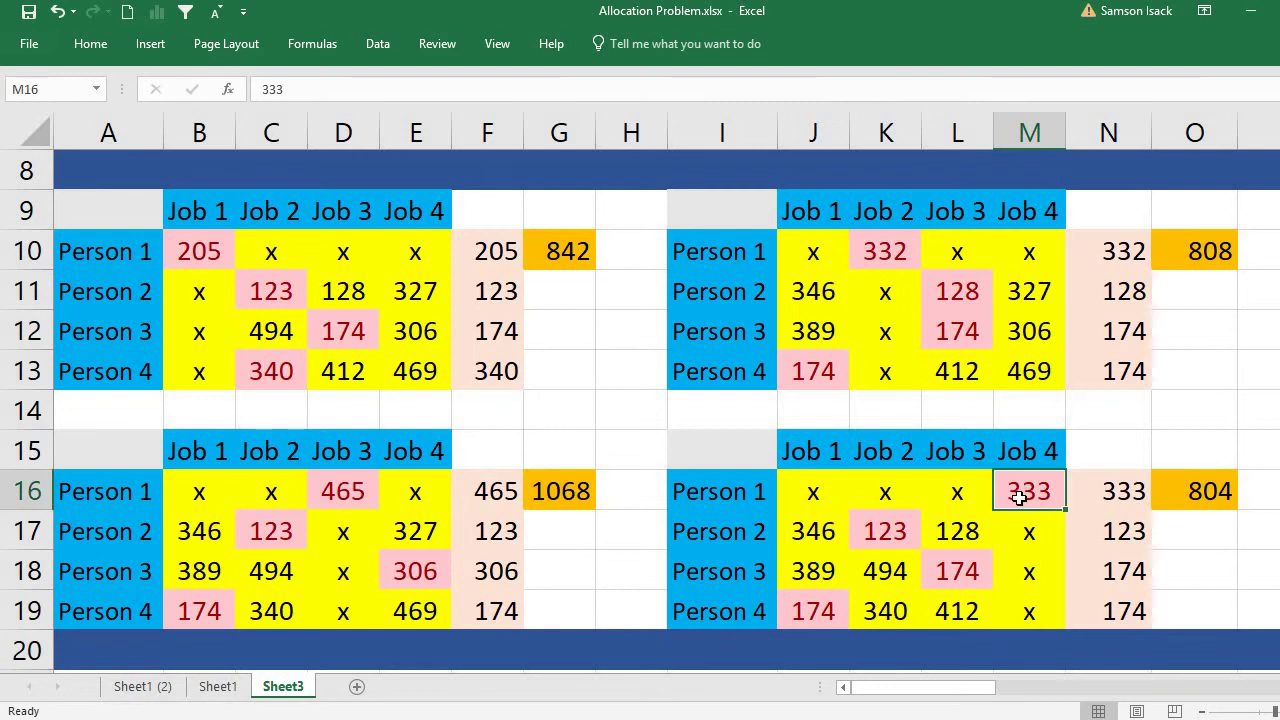
{"action": "left_click", "coordinate": [1192, 497]}
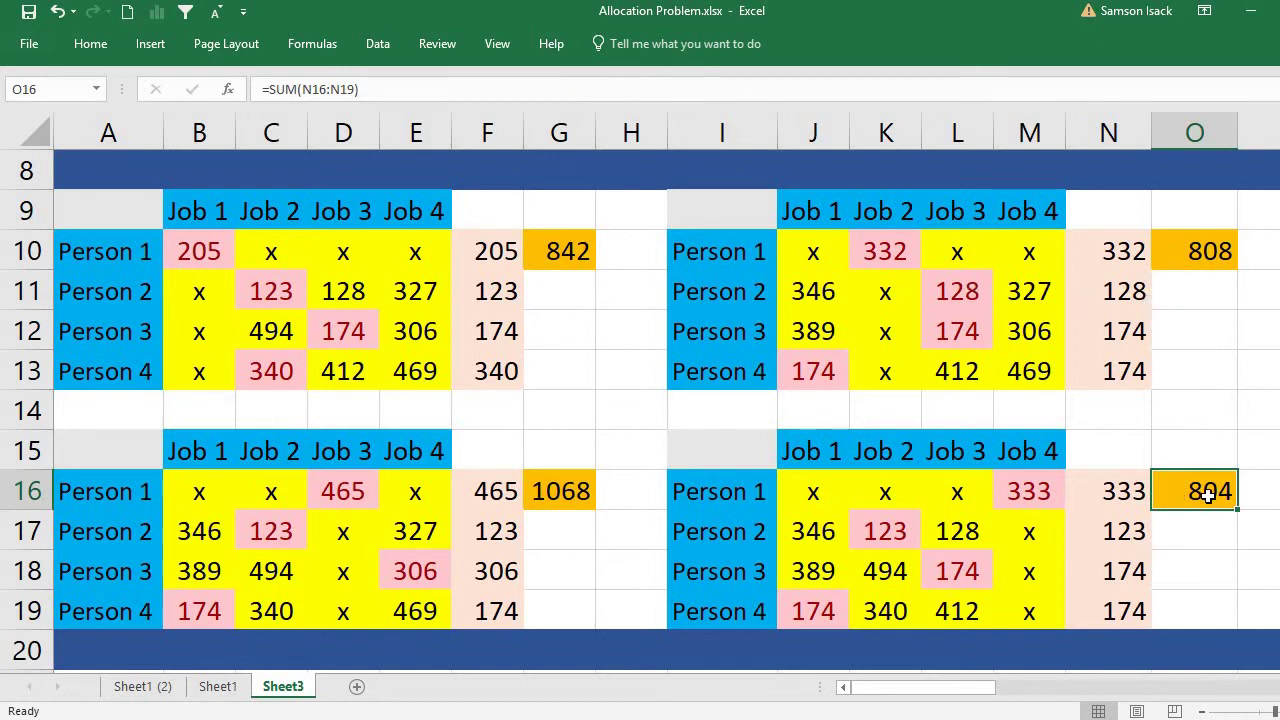
{"action": "left_click_drag", "start_coordinate": [718, 443], "coordinate": [1207, 603]}
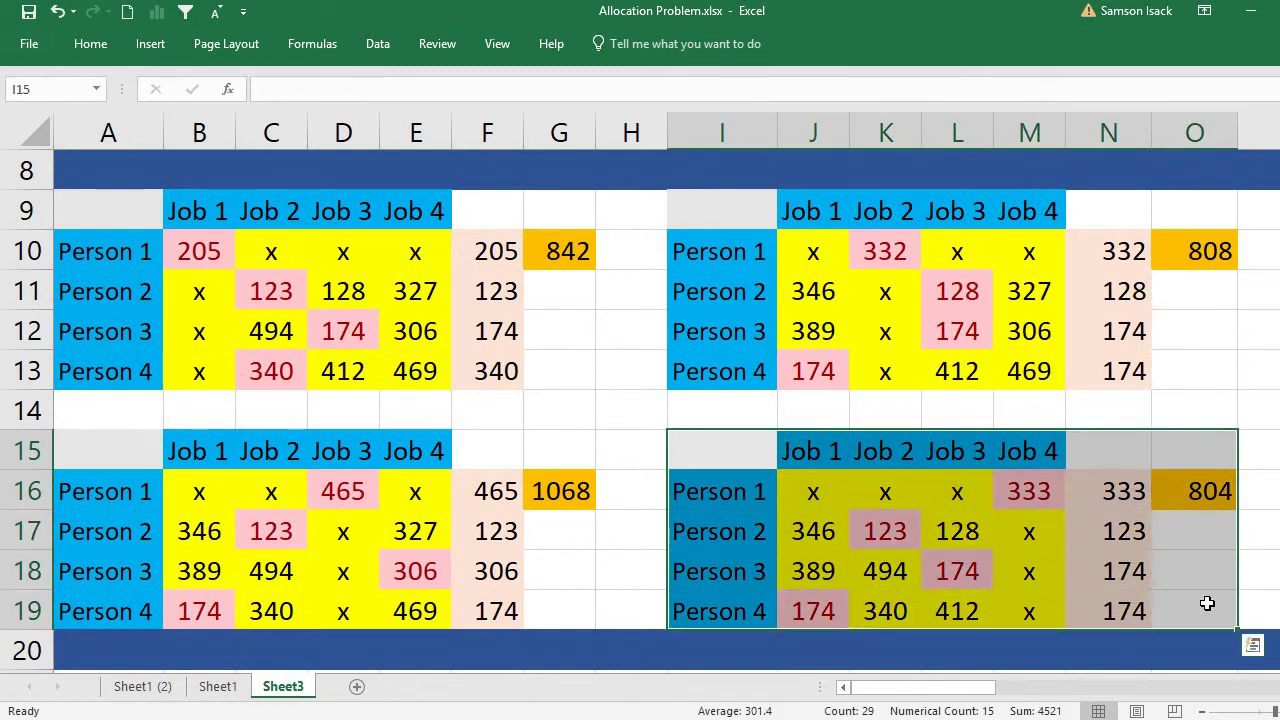
{"action": "right_click", "coordinate": [744, 533]}
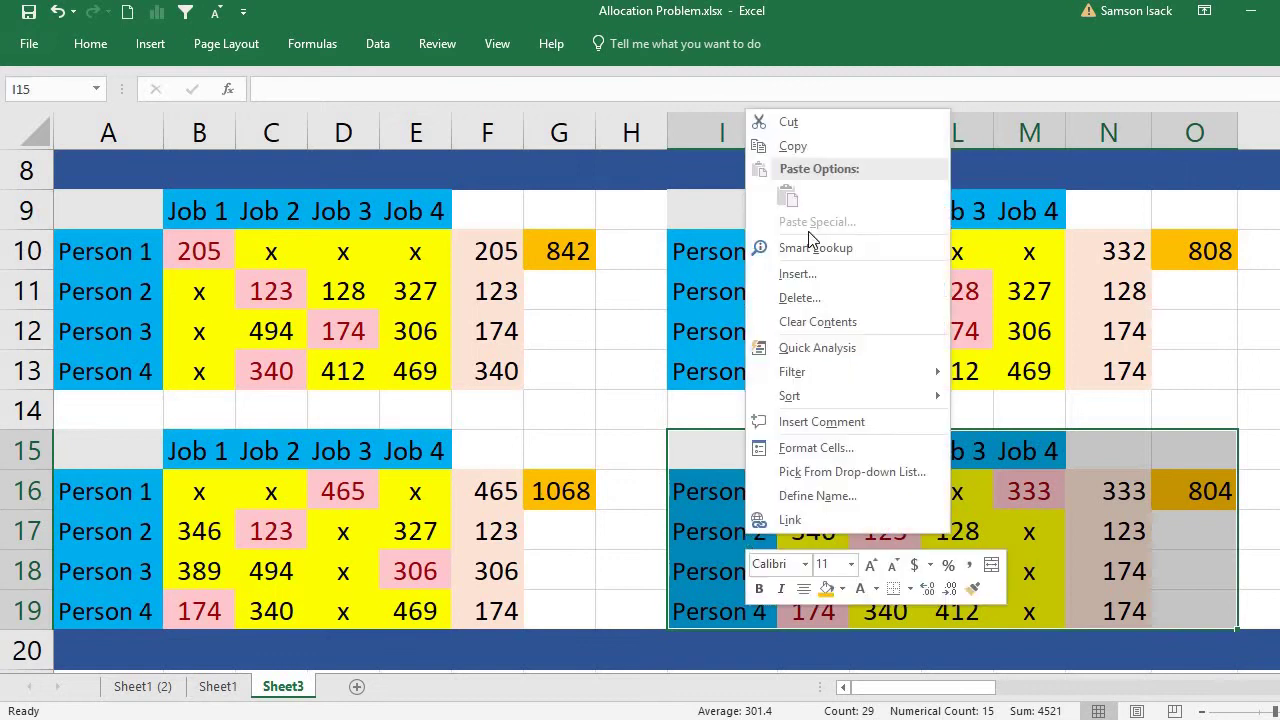
{"action": "left_click", "coordinate": [793, 146]}
{"action": "scroll", "coordinate": [640, 400], "scroll_direction": "down", "scroll_amount": 3}
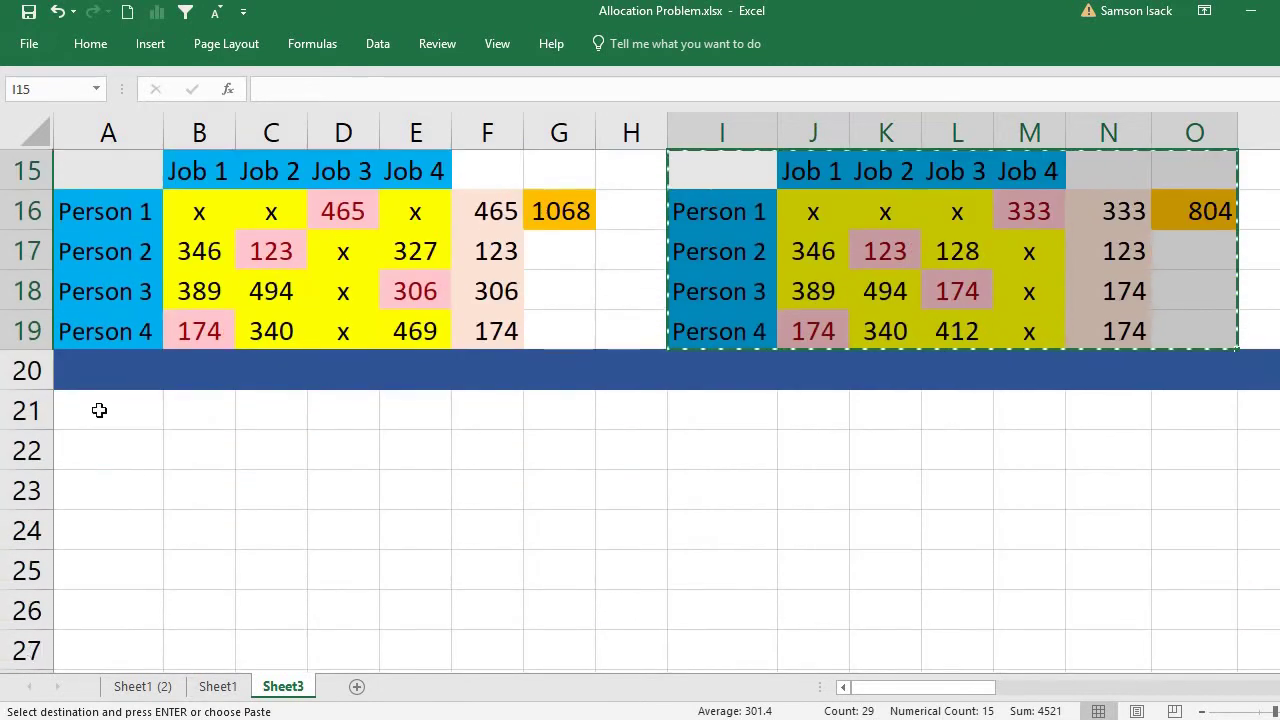
{"action": "right_click", "coordinate": [99, 410]}
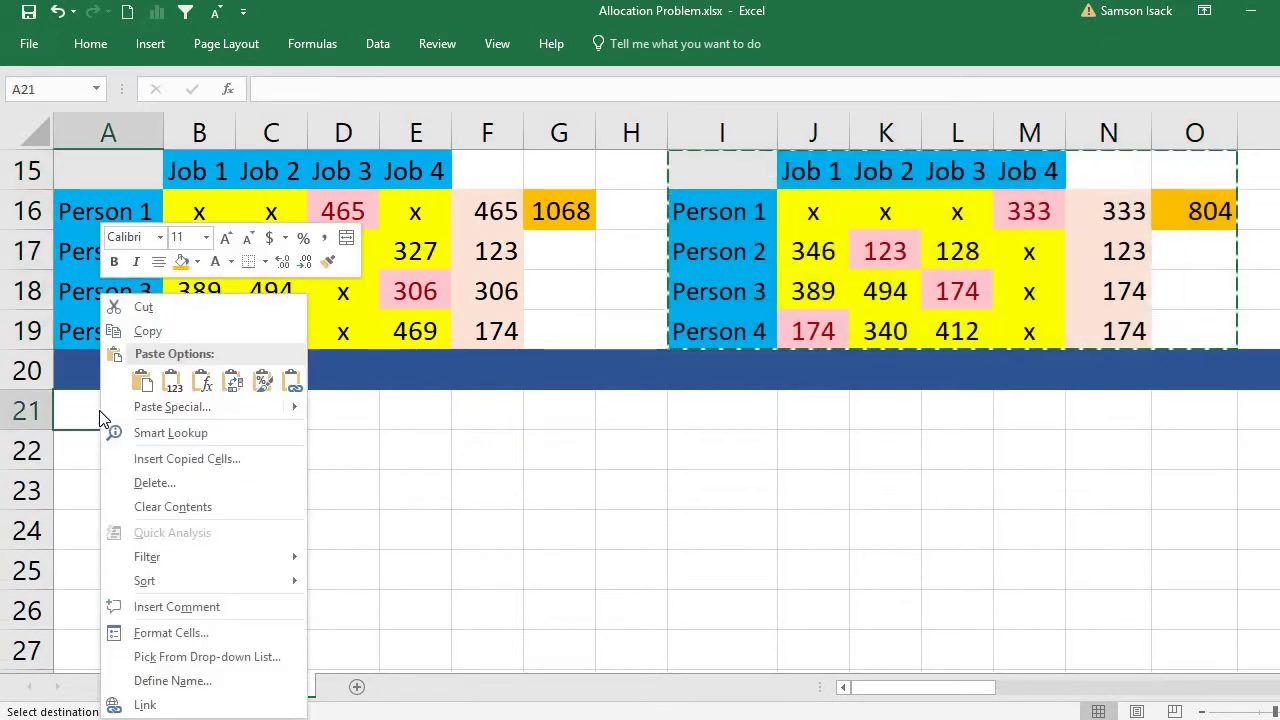
{"action": "left_click", "coordinate": [141, 376]}
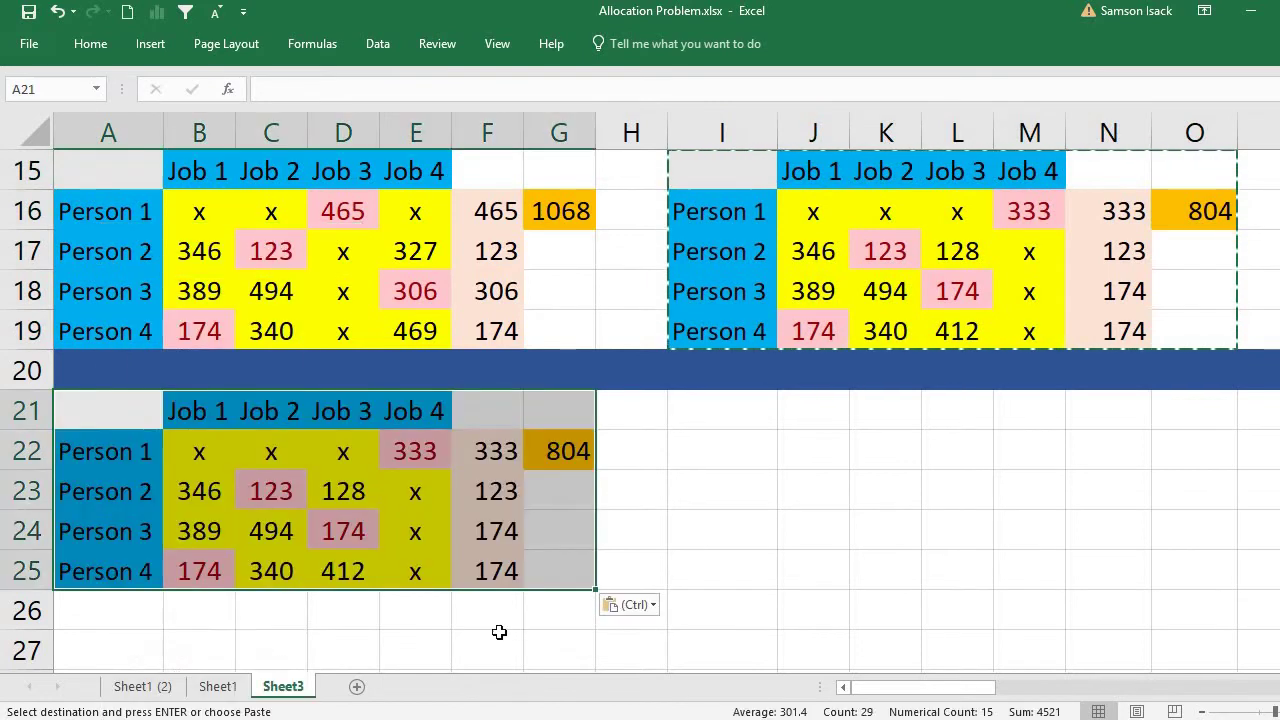
Paste two more copies of the Person 1 to Job 4 table, one at I21 and one at A27
{"action": "left_click", "coordinate": [418, 530]}
{"action": "left_click", "coordinate": [414, 450]}
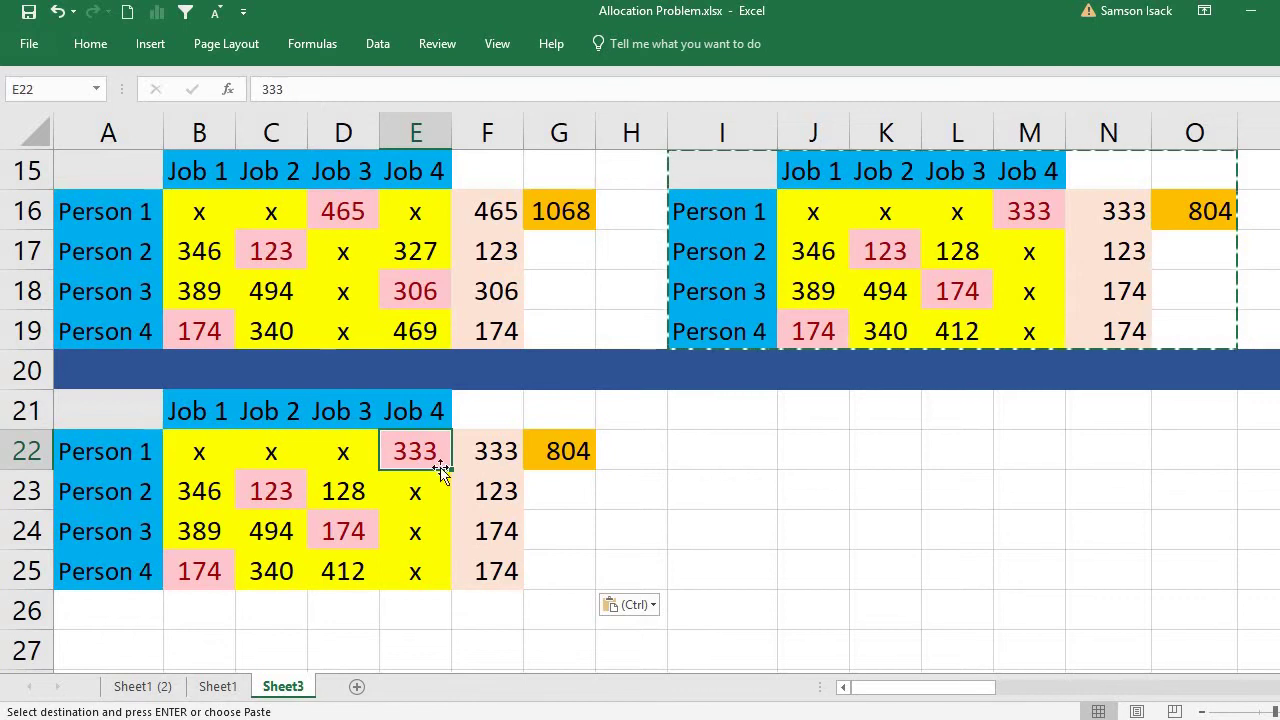
{"action": "left_click", "coordinate": [714, 425]}
{"action": "right_click", "coordinate": [714, 425]}
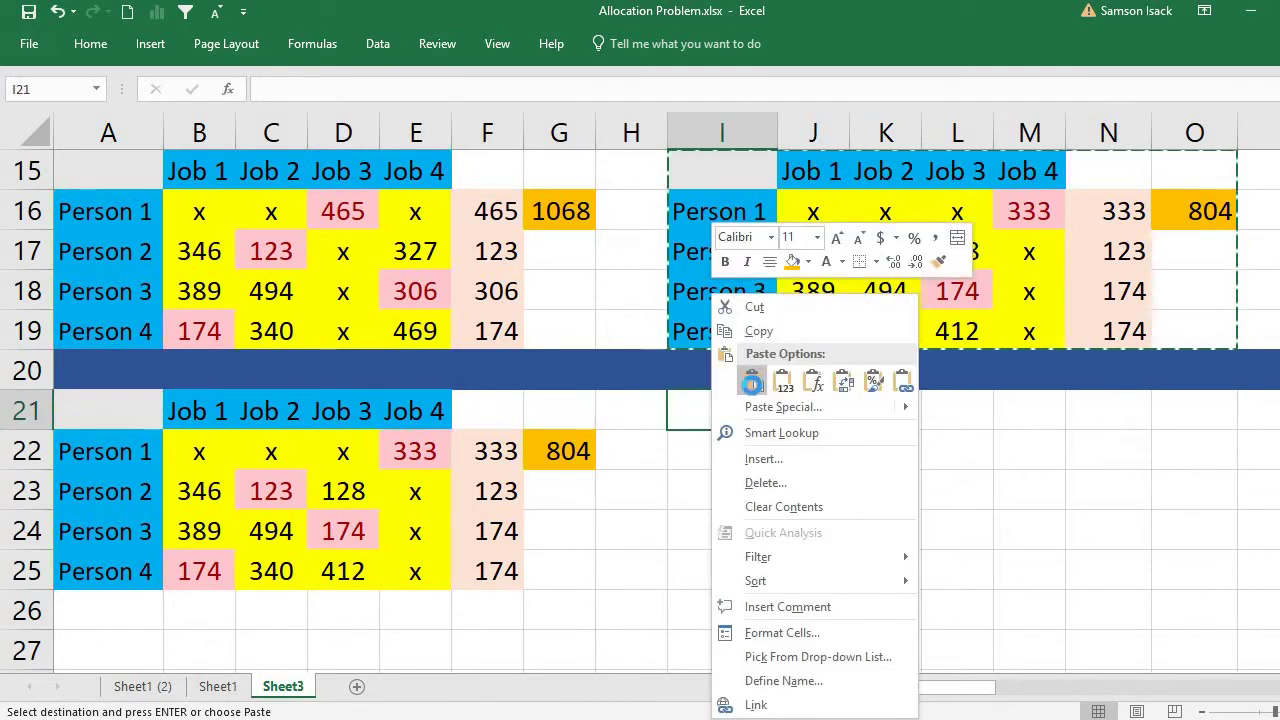
{"action": "left_click", "coordinate": [752, 393]}
{"action": "scroll", "coordinate": [261, 540], "scroll_direction": "down", "scroll_amount": 2}
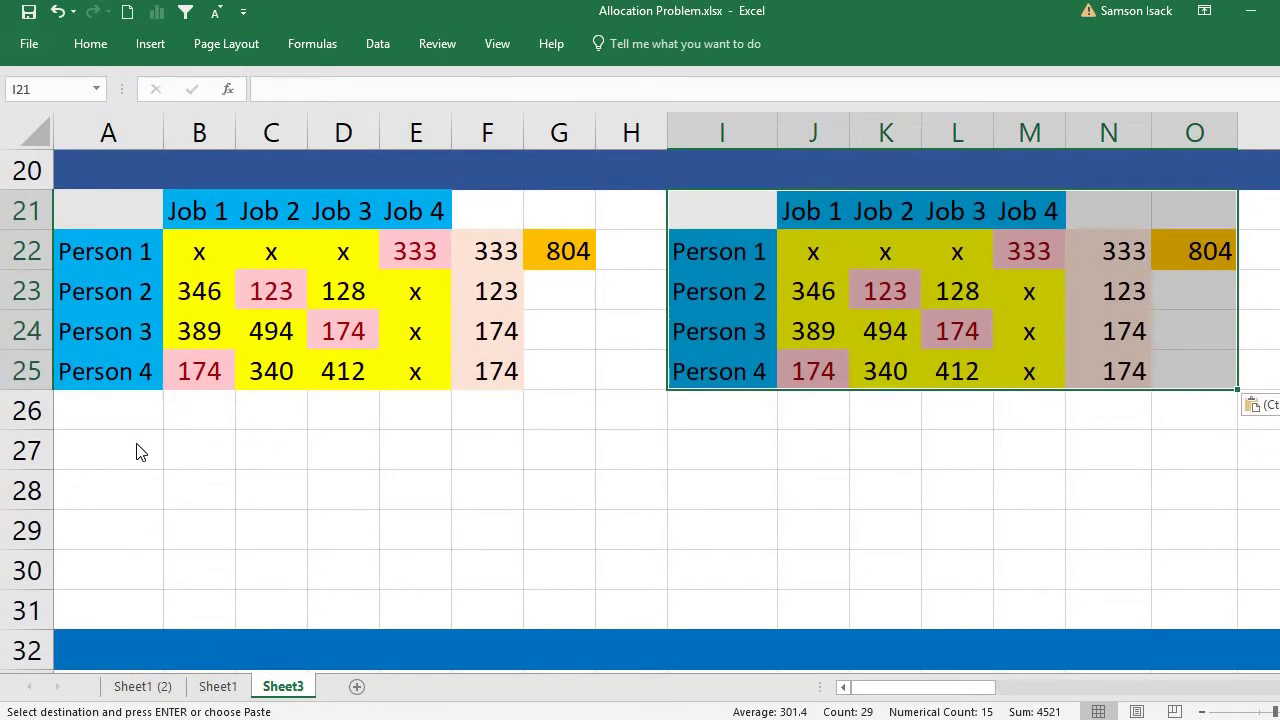
{"action": "right_click", "coordinate": [140, 452]}
{"action": "left_click", "coordinate": [178, 107]}
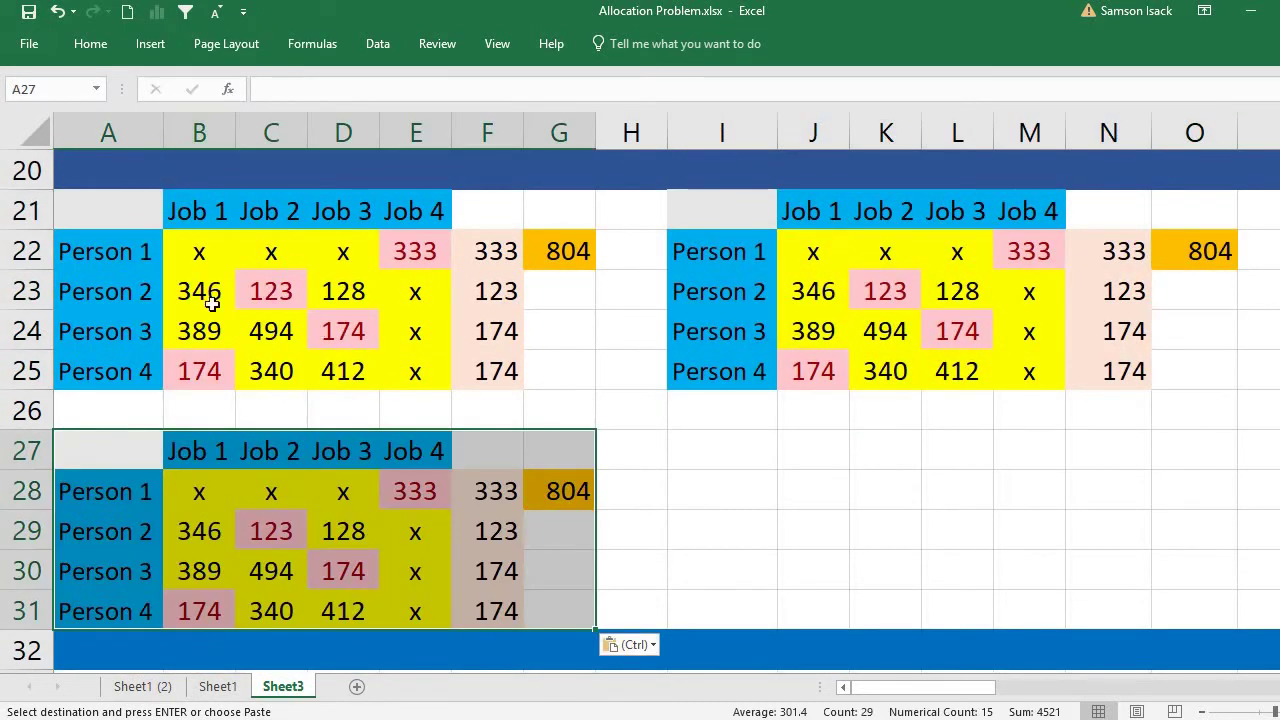
{"action": "key", "text": "ctrl+z"}
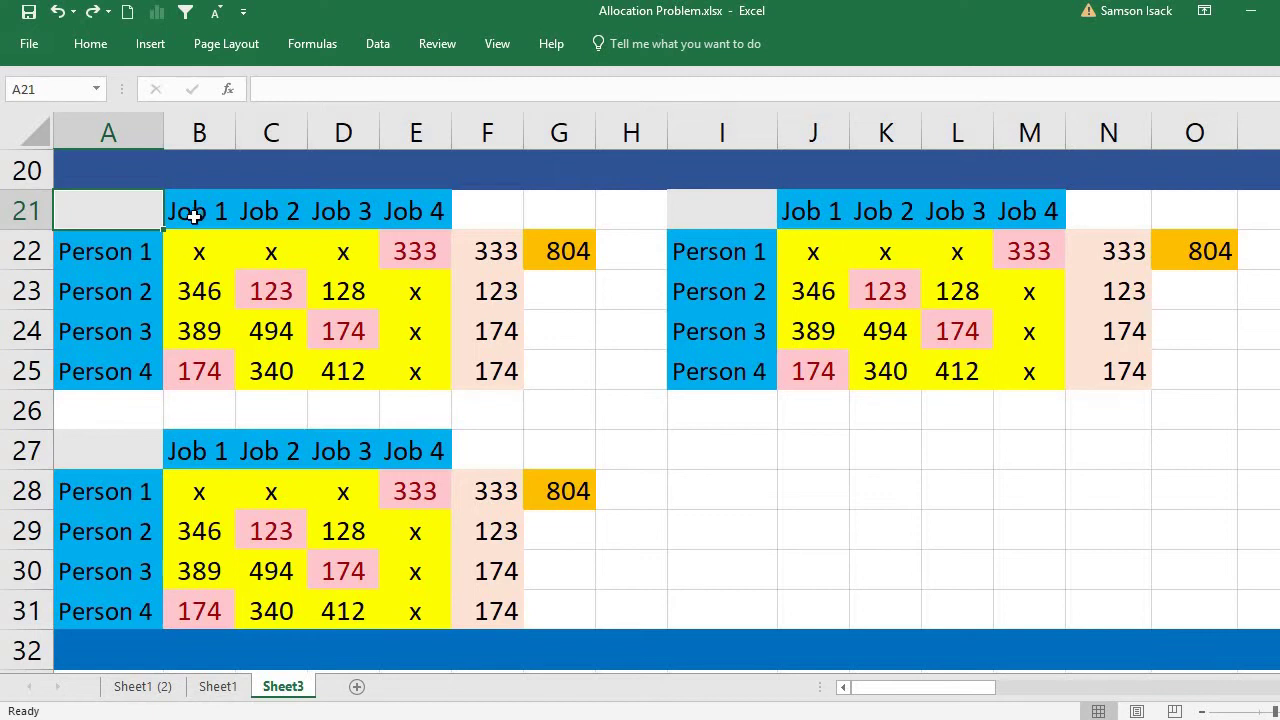
Examine Person 2's costs for Jobs 1 to 3 in B23:D23 and the remaining cost block B23:D25
{"action": "left_click", "coordinate": [214, 297]}
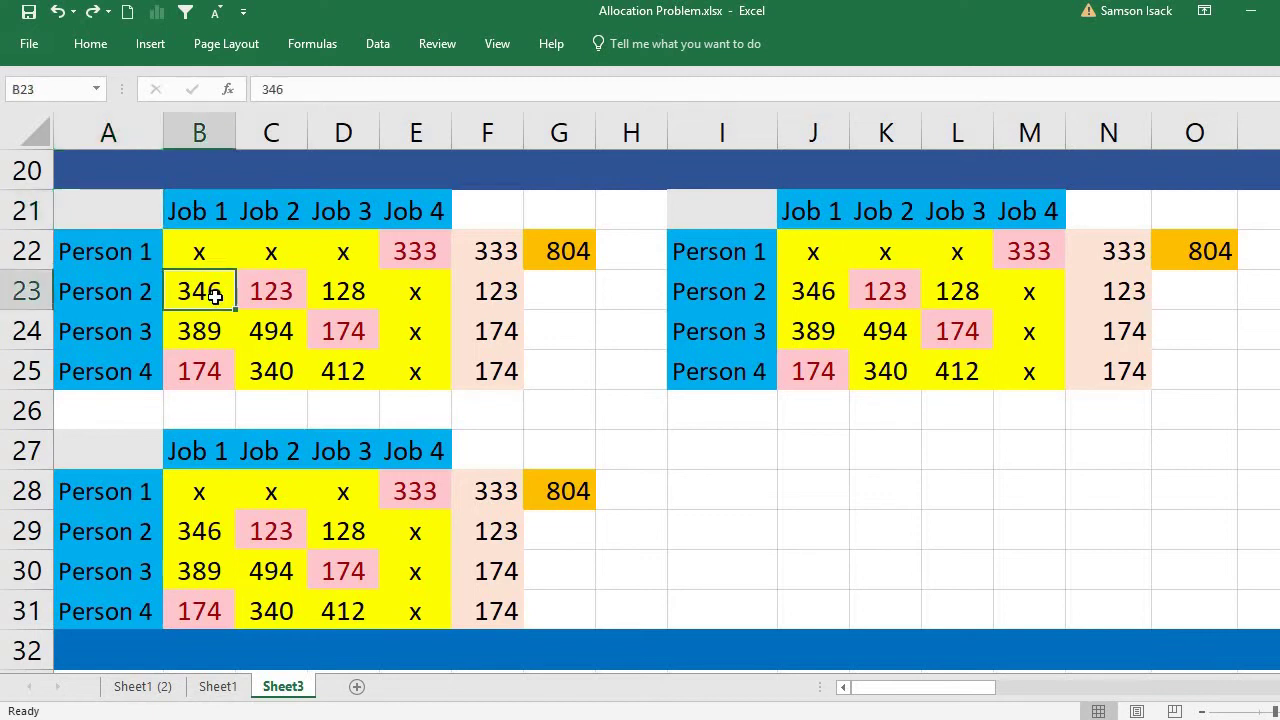
{"action": "left_click", "coordinate": [270, 292]}
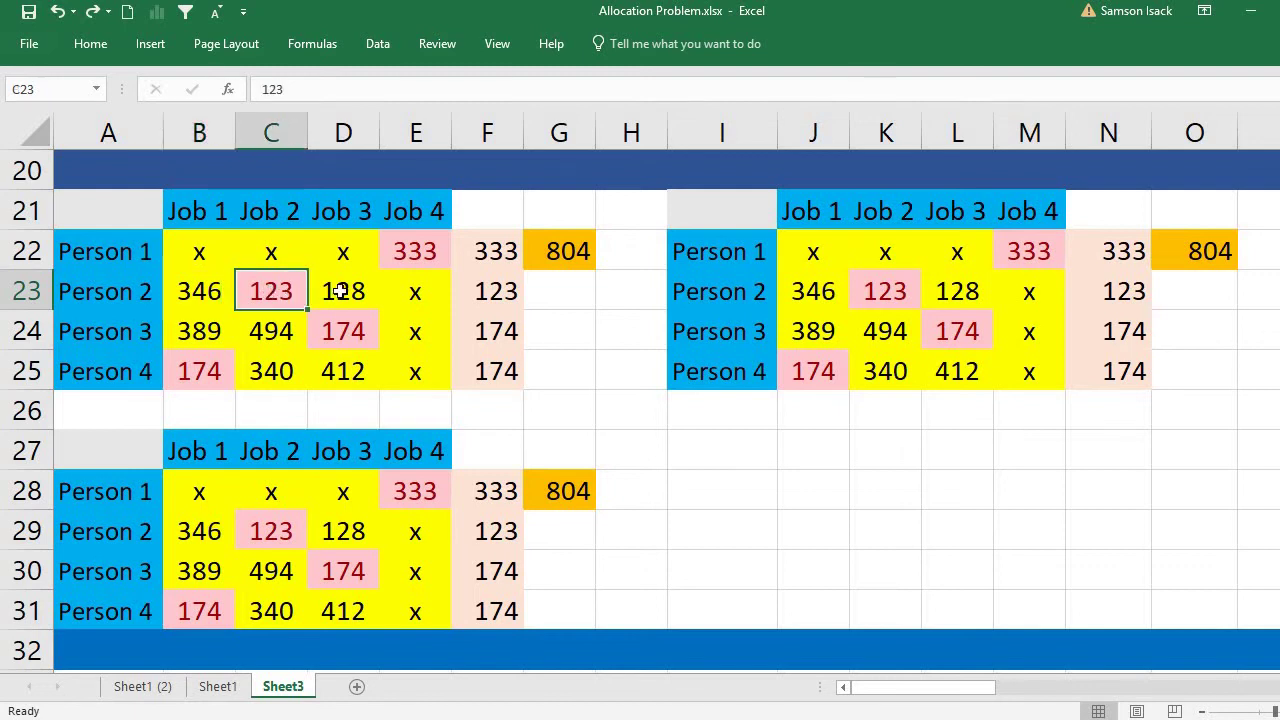
{"action": "left_click", "coordinate": [341, 291]}
{"action": "left_click", "coordinate": [194, 290]}
{"action": "left_click", "coordinate": [295, 291]}
{"action": "left_click", "coordinate": [331, 290]}
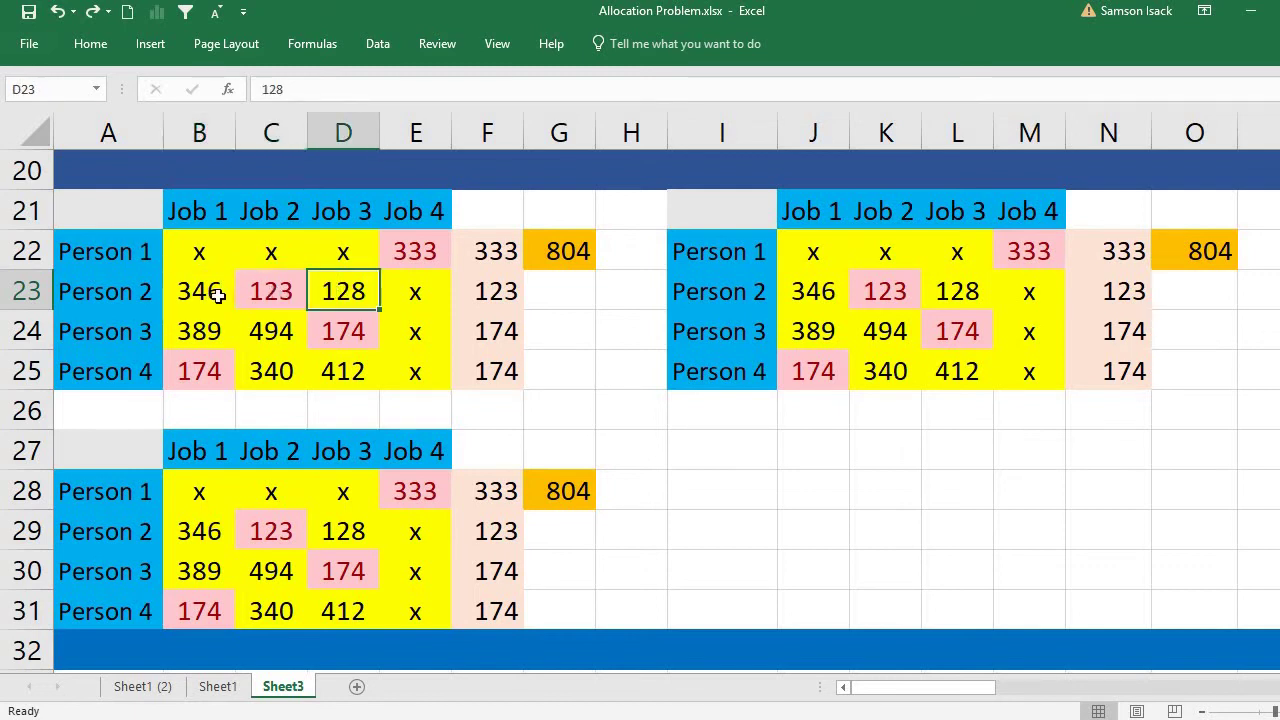
{"action": "left_click", "coordinate": [216, 291]}
{"action": "left_click", "coordinate": [290, 289]}
{"action": "left_click", "coordinate": [338, 290]}
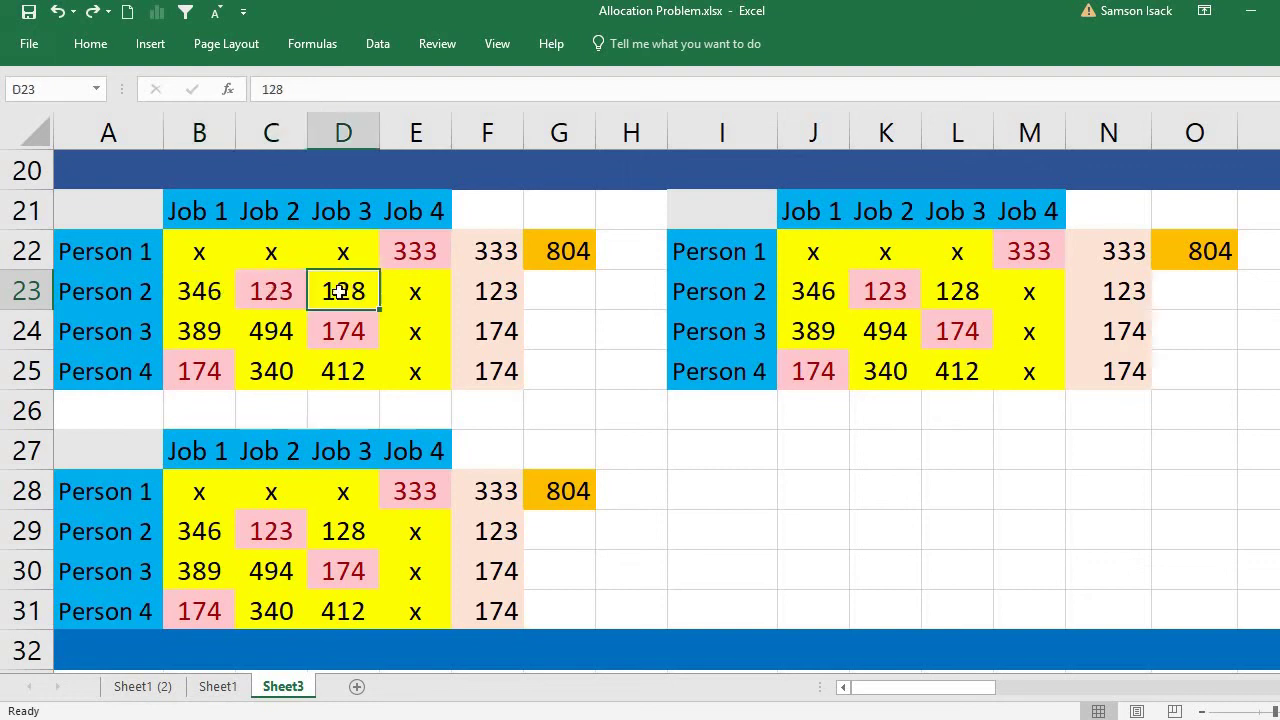
{"action": "left_click", "coordinate": [213, 290]}
{"action": "left_click", "coordinate": [268, 290]}
{"action": "left_click", "coordinate": [342, 290]}
{"action": "left_click", "coordinate": [150, 292]}
{"action": "left_click", "coordinate": [196, 291]}
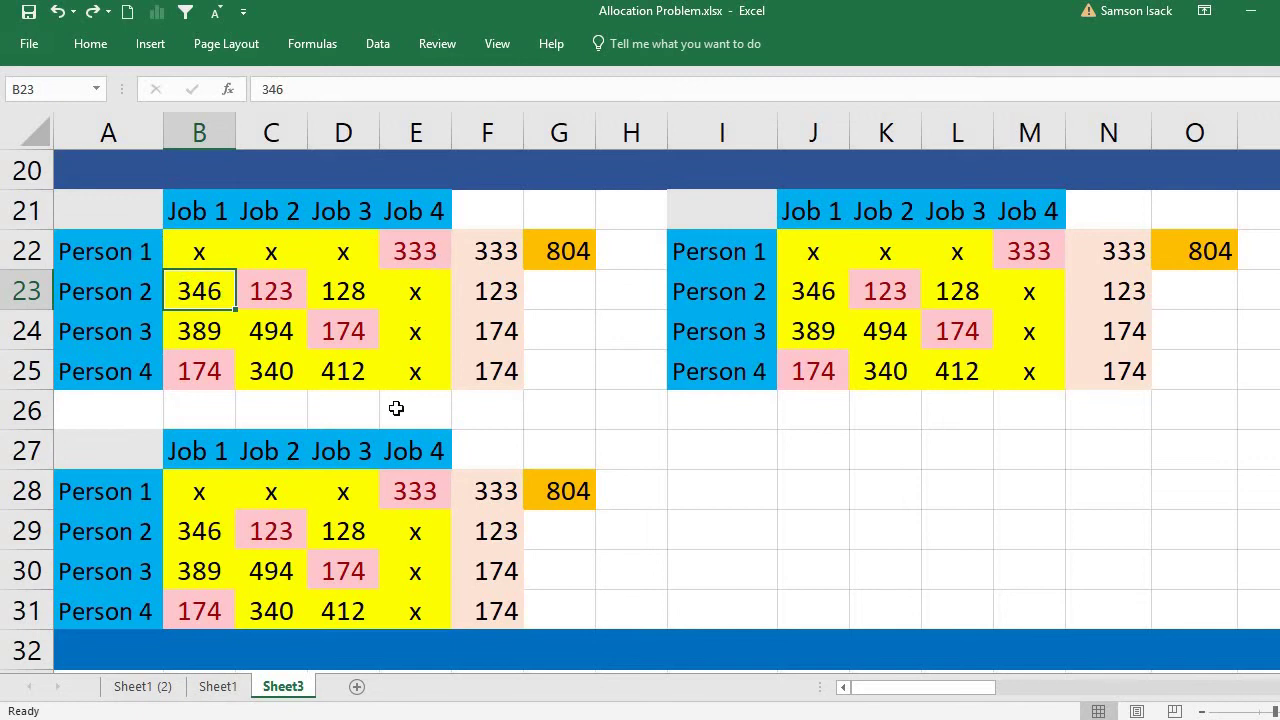
{"action": "left_click_drag", "start_coordinate": [189, 289], "coordinate": [352, 372]}
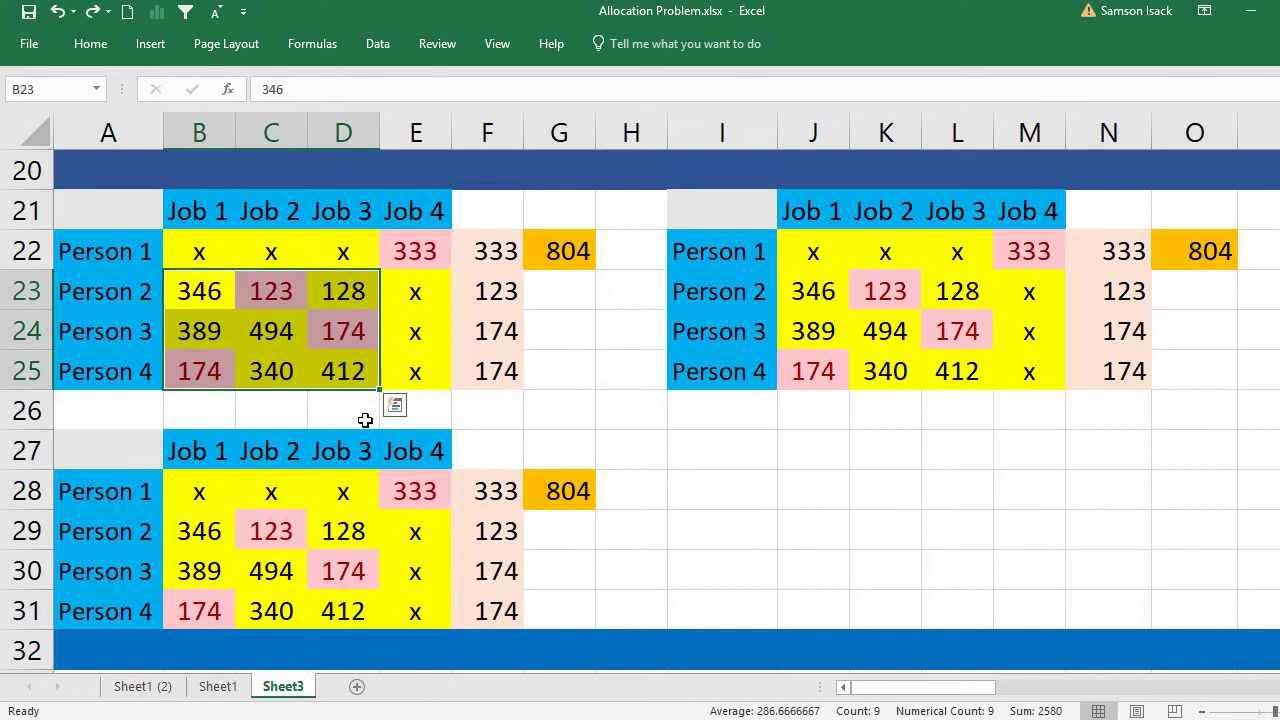
{"action": "left_click", "coordinate": [212, 291]}
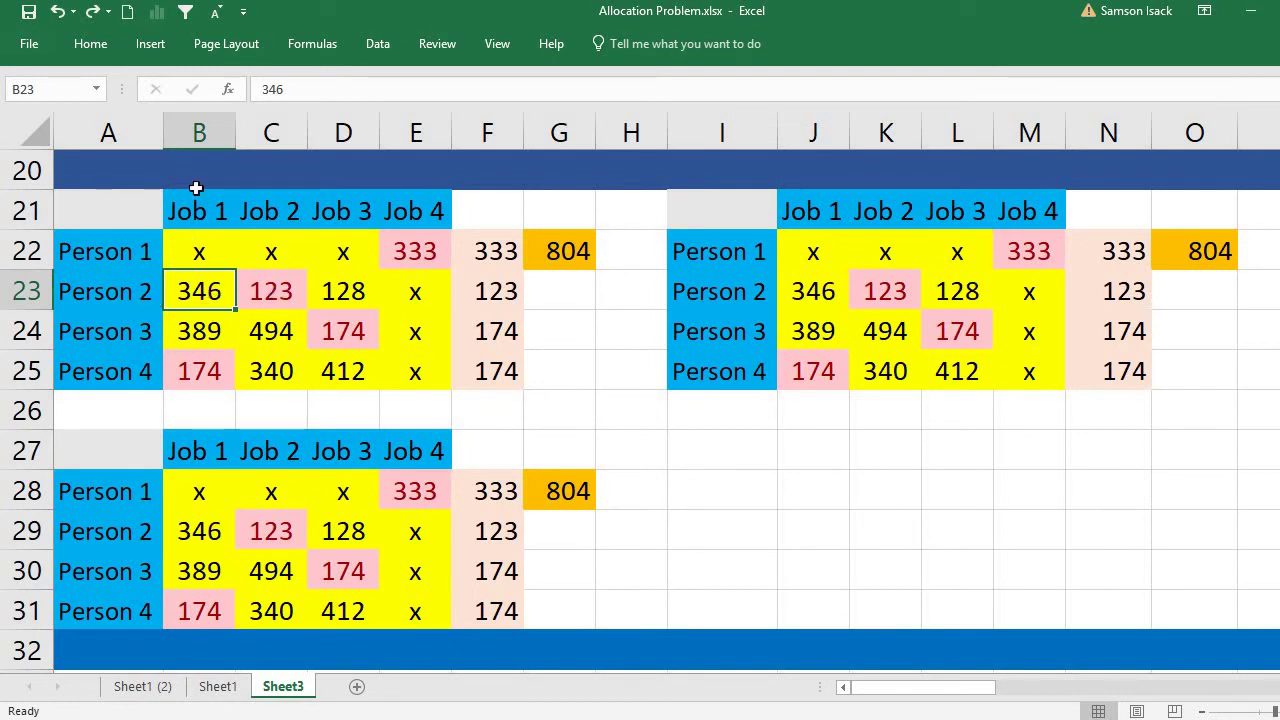
In the table at A21:G25, replace Person 2's costs for Job 2 and Job 3 with x
{"action": "left_click", "coordinate": [290, 293]}
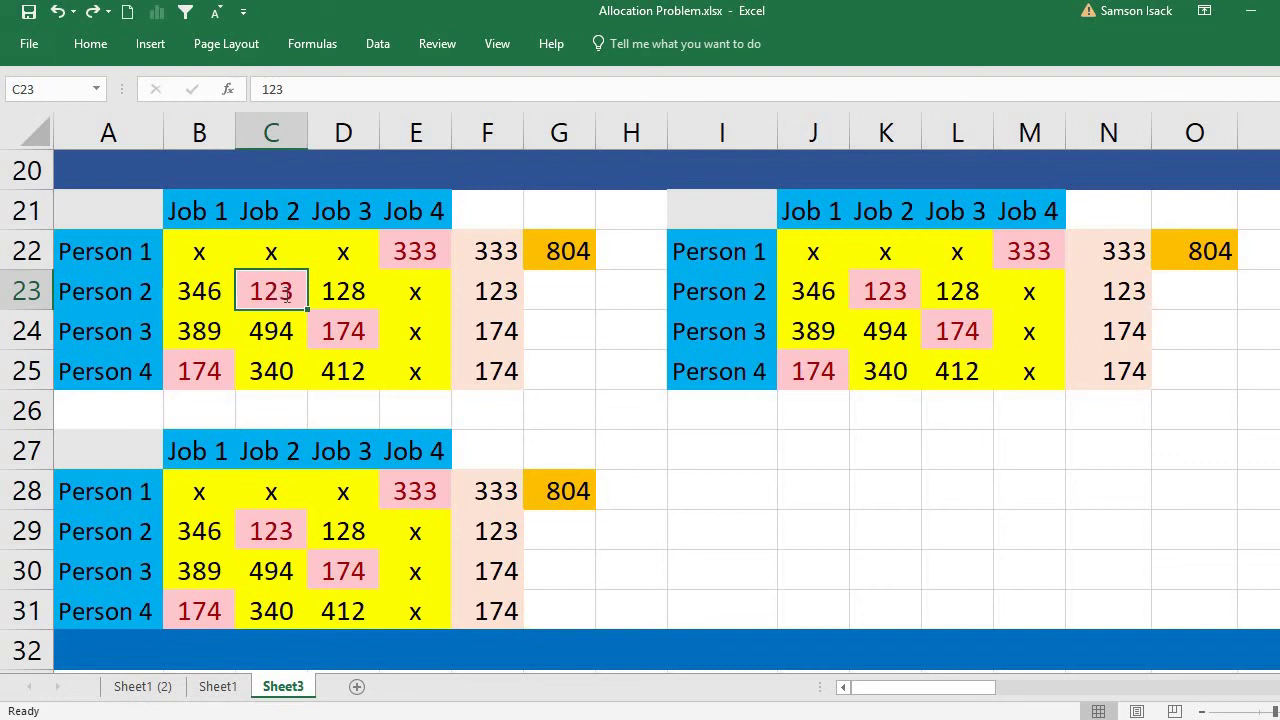
{"action": "type", "text": "x"}
{"action": "left_click", "coordinate": [343, 291]}
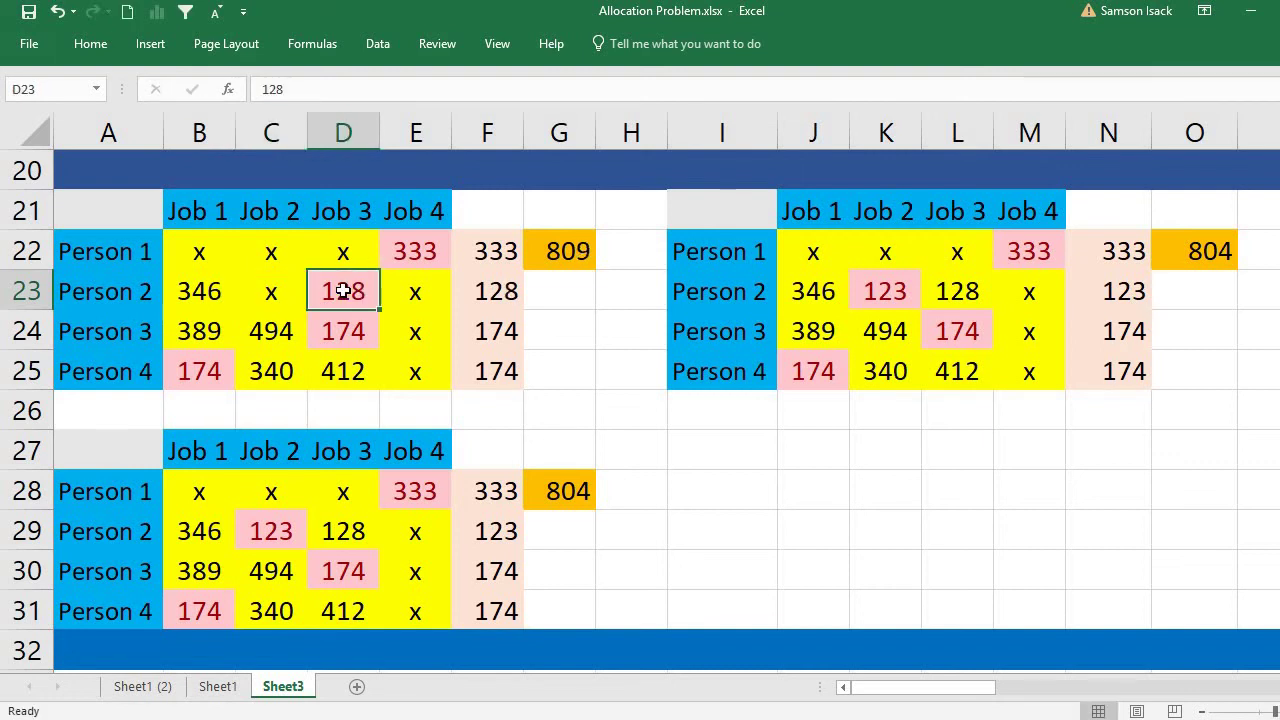
{"action": "type", "text": "x"}
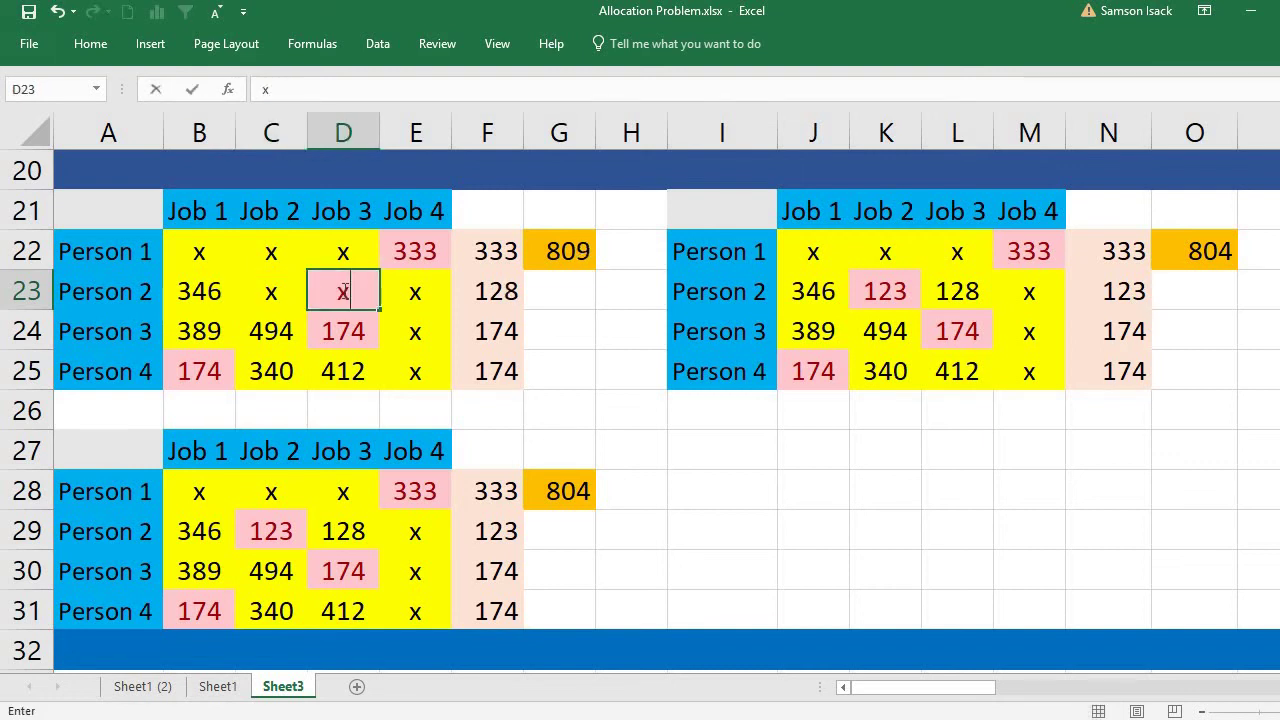
{"action": "left_click", "coordinate": [205, 293]}
In the table at A21:G25, replace Person 3's and Person 4's costs for Job 1 with x
{"action": "left_click", "coordinate": [205, 320]}
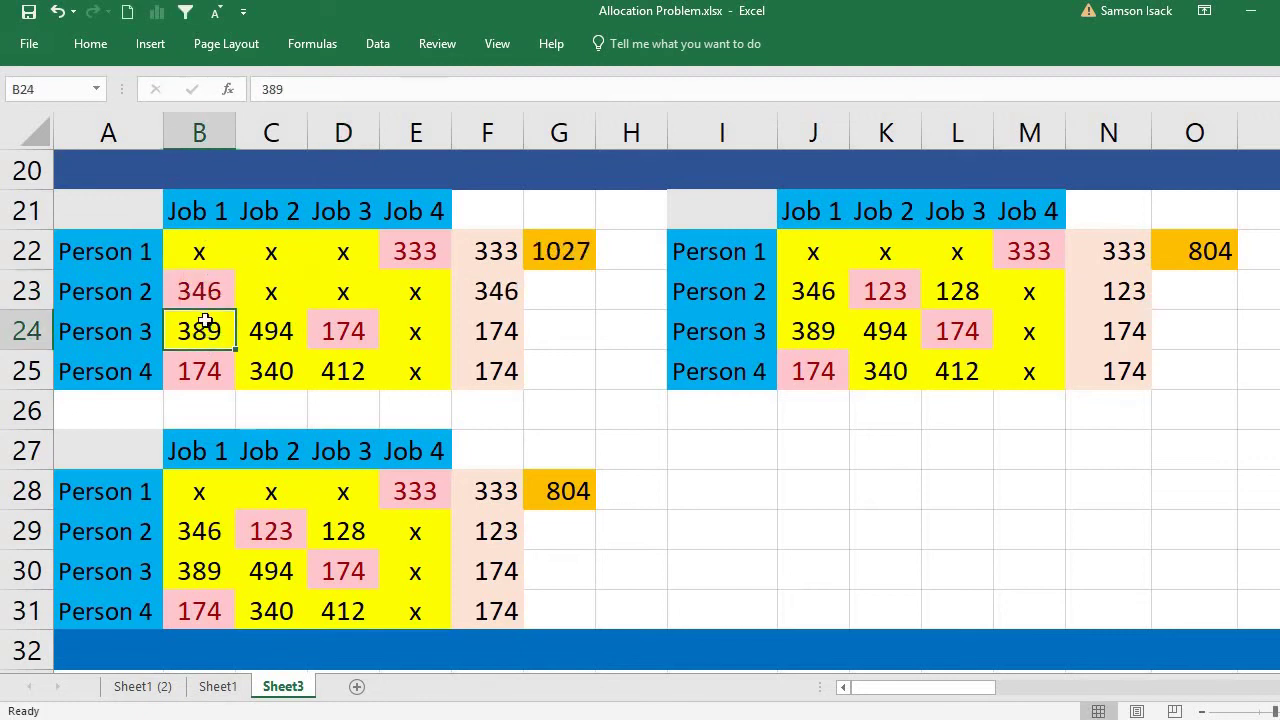
{"action": "type", "text": "x"}
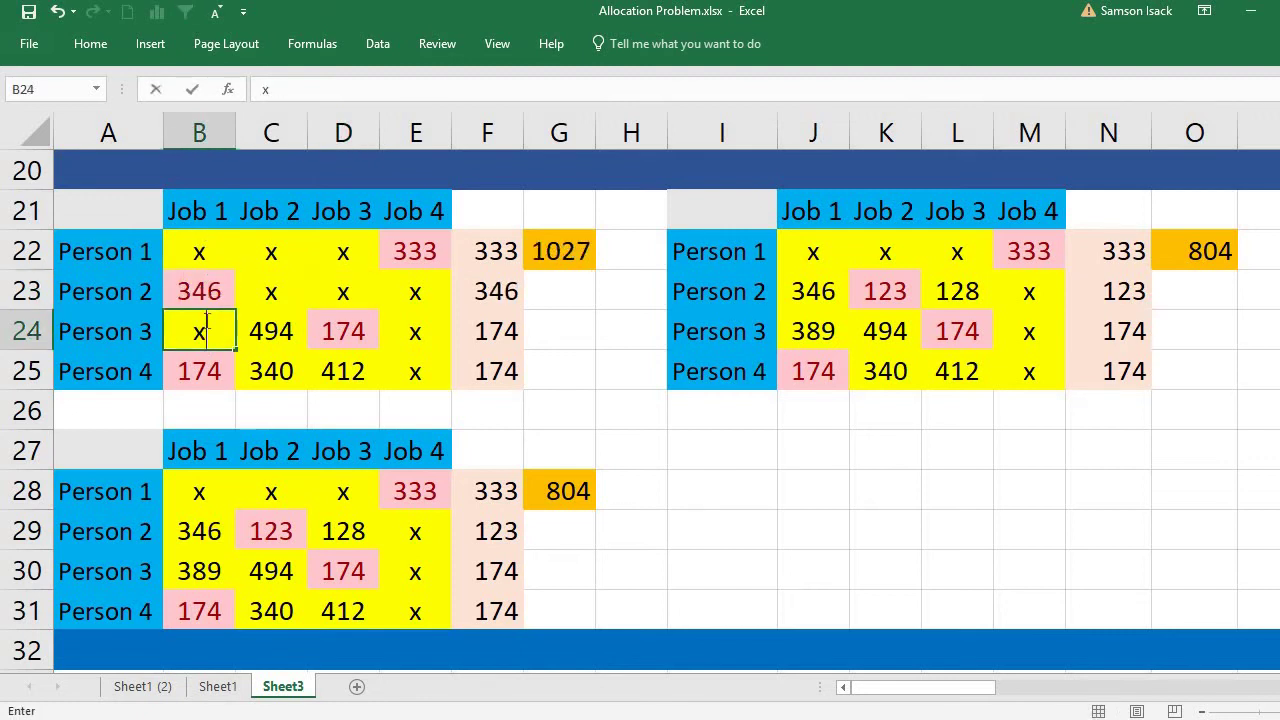
{"action": "left_click", "coordinate": [202, 376]}
{"action": "type", "text": "x"}
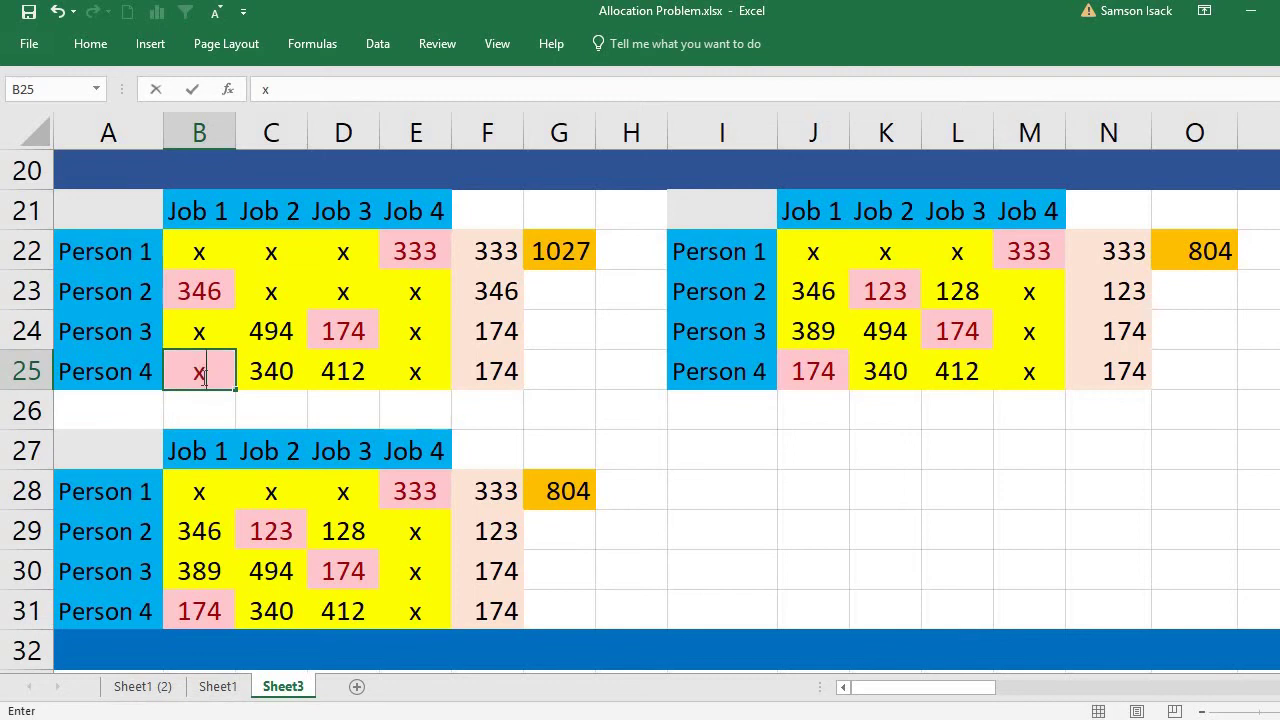
{"action": "left_click", "coordinate": [199, 293]}
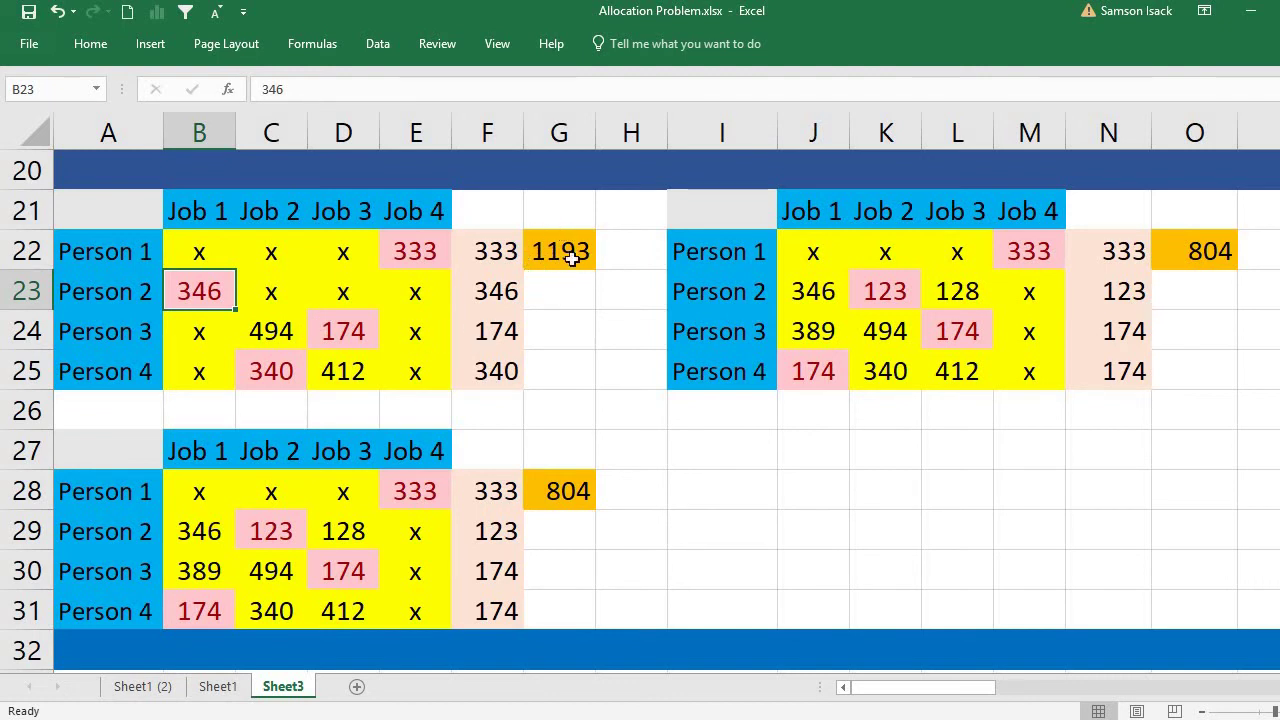
In the table at I21:O25, replace Person 2's costs for Job 1 and Job 3 with x
{"action": "left_click", "coordinate": [884, 295]}
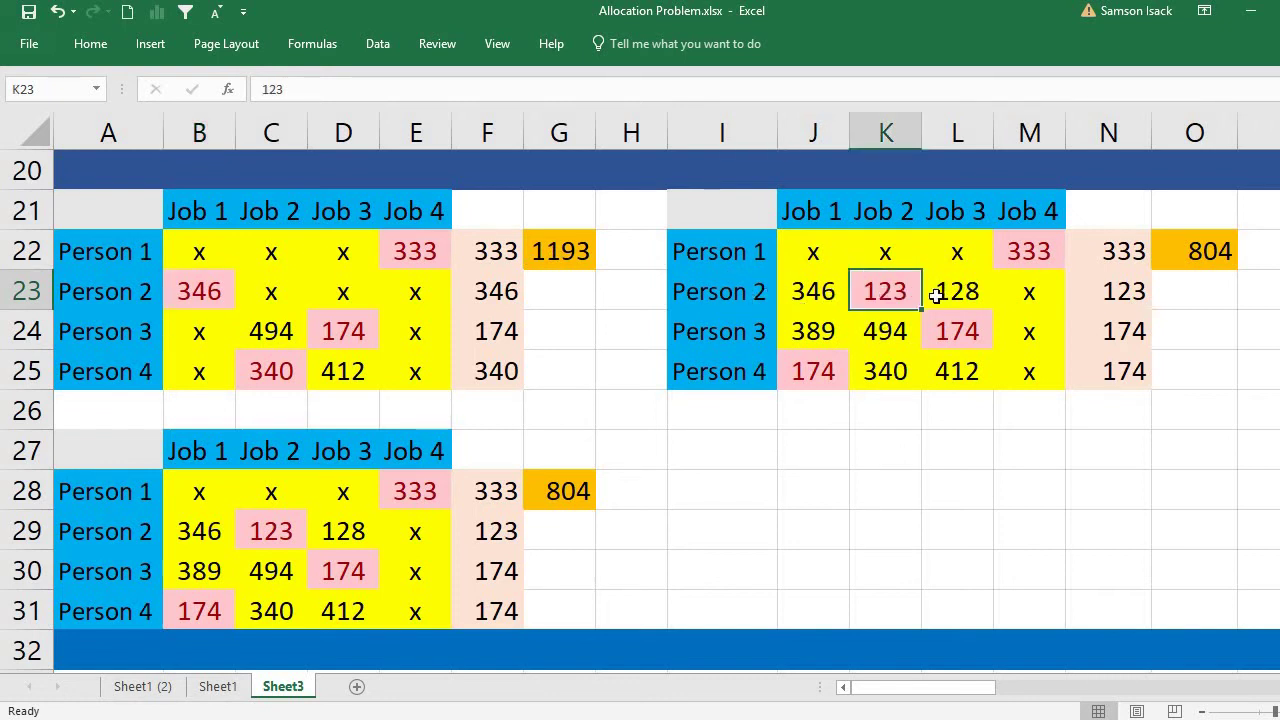
{"action": "left_click", "coordinate": [822, 286]}
{"action": "type", "text": "x"}
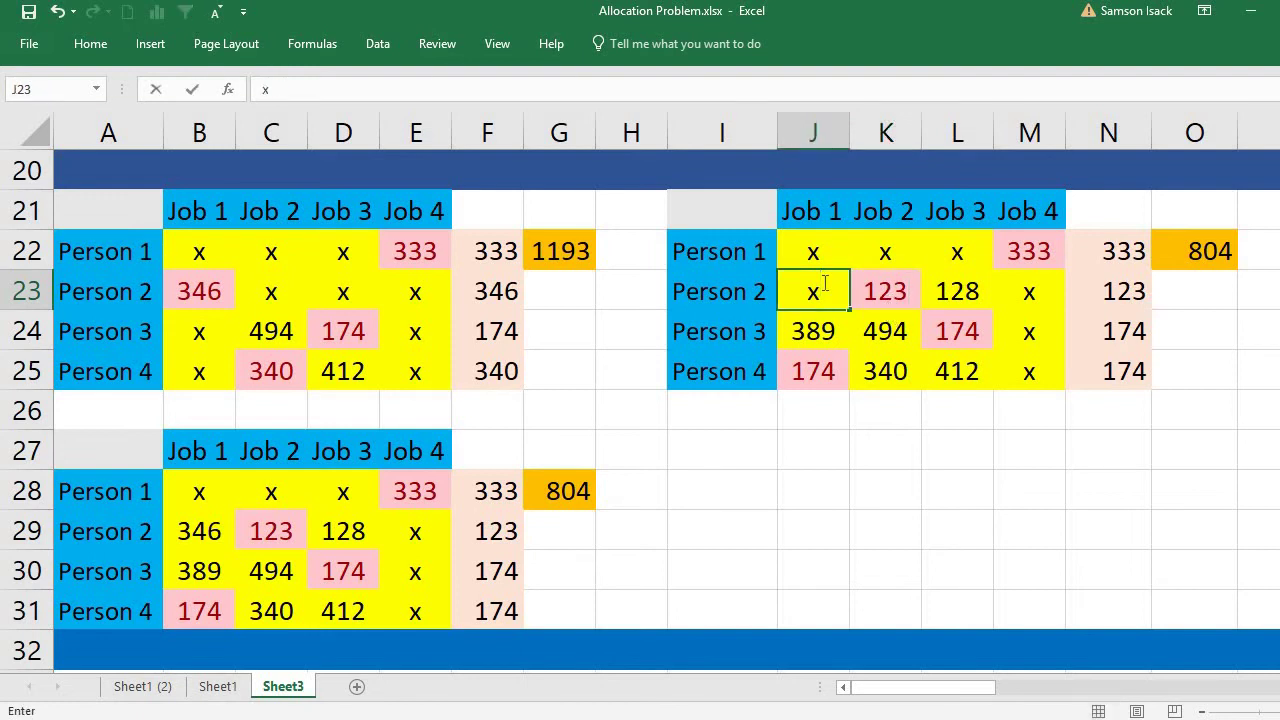
{"action": "left_click", "coordinate": [956, 288]}
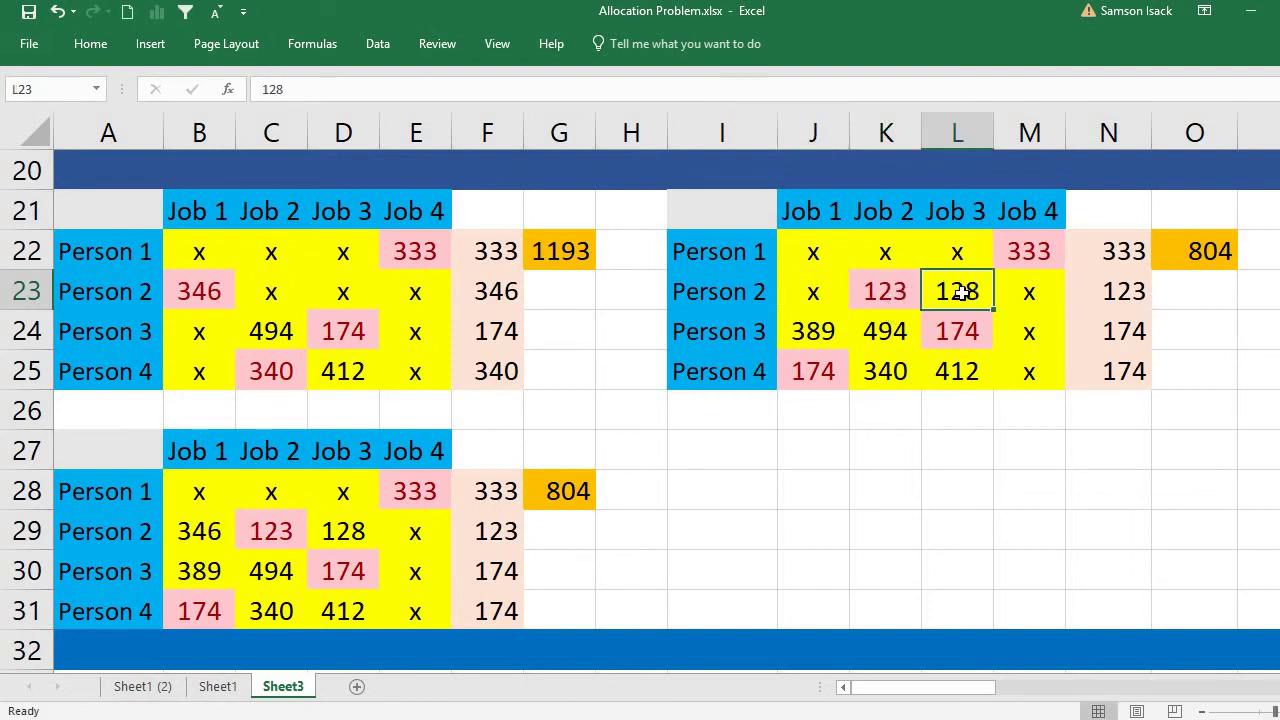
{"action": "type", "text": "x"}
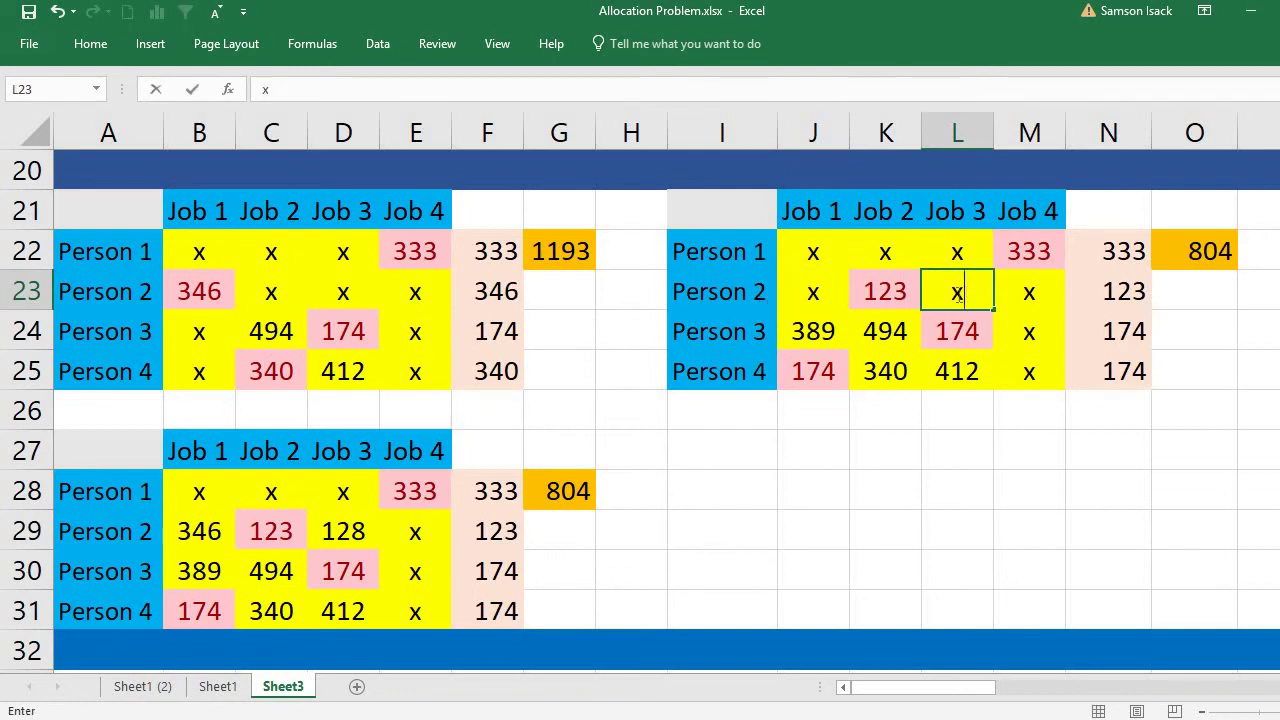
Replace Person 3's and Person 4's costs for Job 2 with x in K24 and K25, and check the total in O22
{"action": "left_click", "coordinate": [885, 330]}
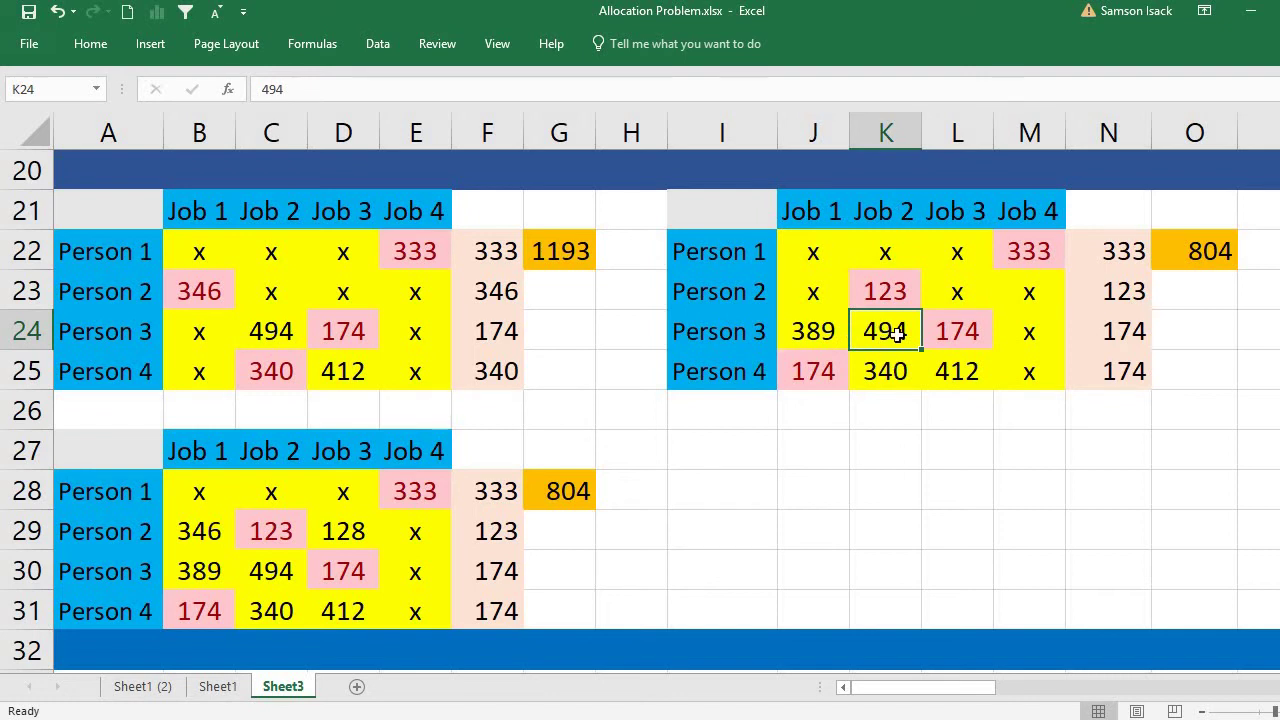
{"action": "type", "text": "x"}
{"action": "left_click", "coordinate": [895, 368]}
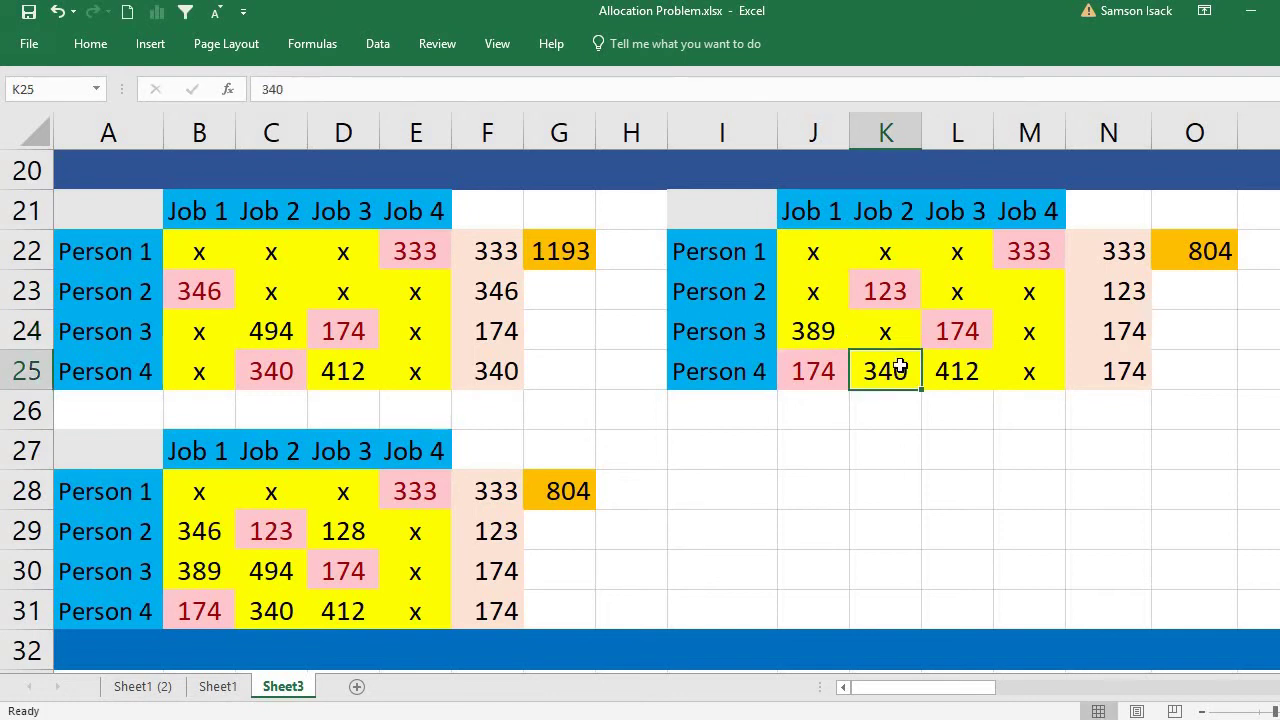
{"action": "type", "text": "x"}
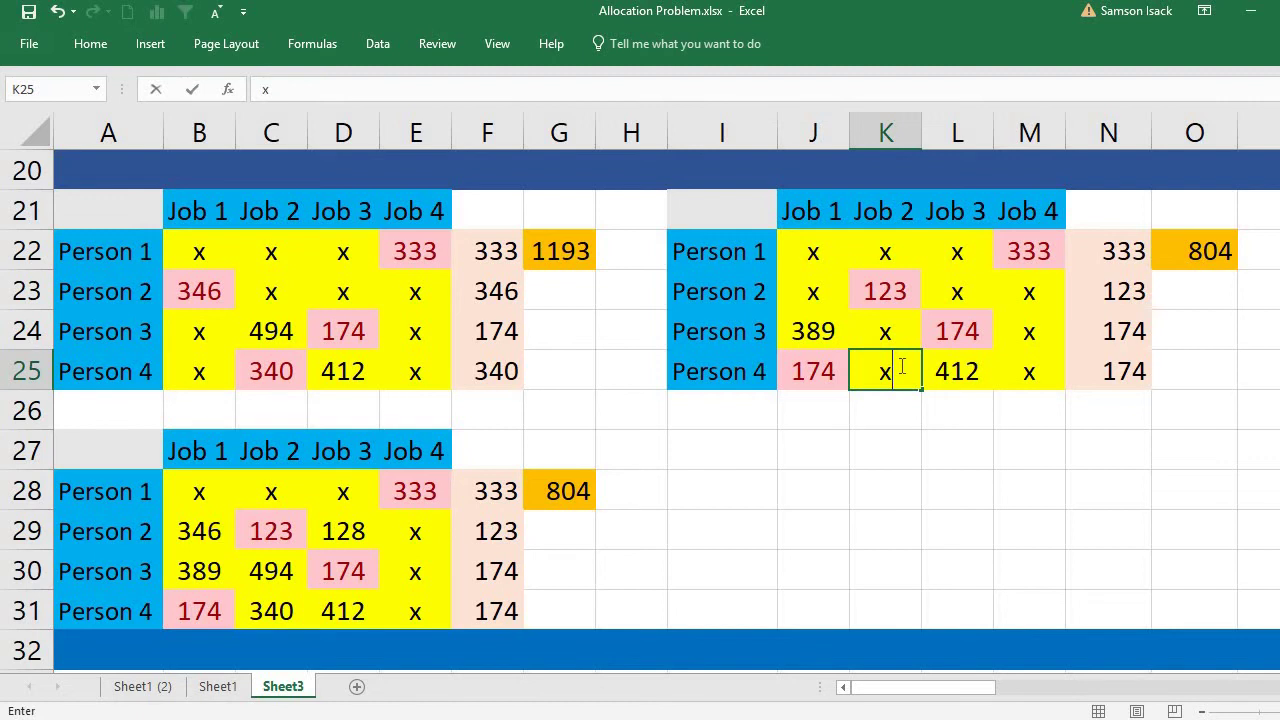
{"action": "left_click", "coordinate": [894, 290]}
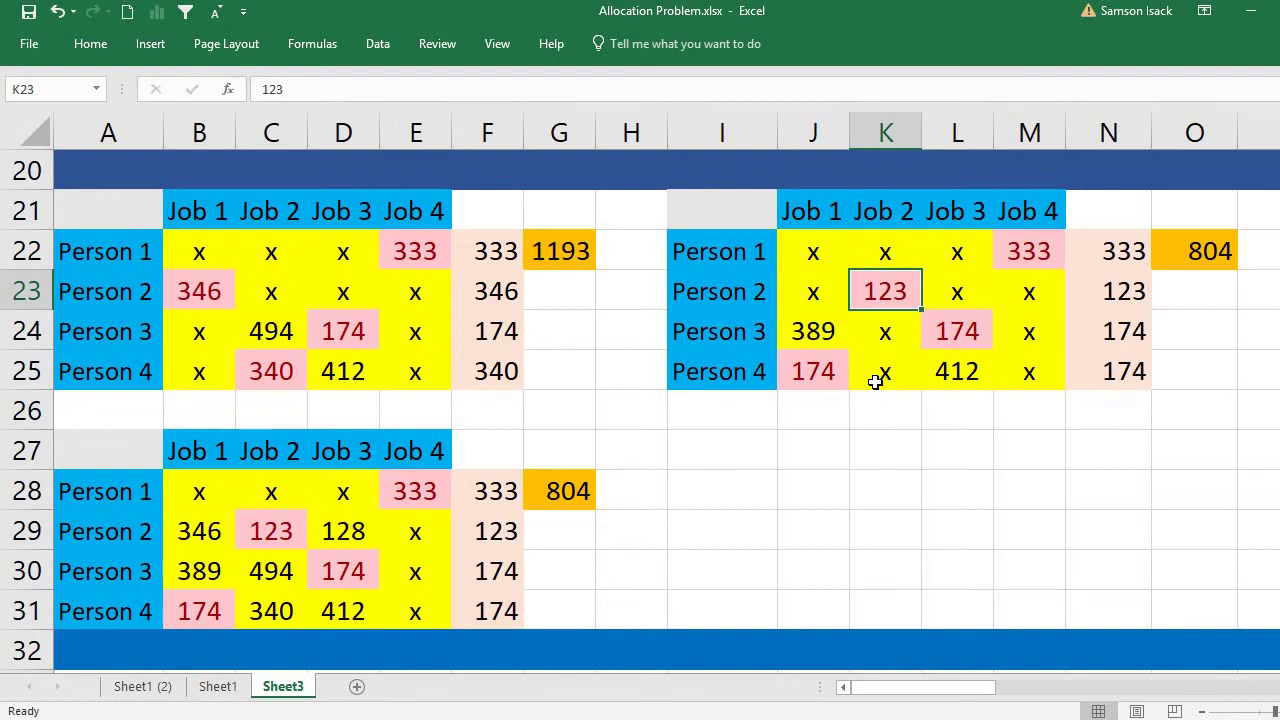
{"action": "left_click", "coordinate": [1195, 252]}
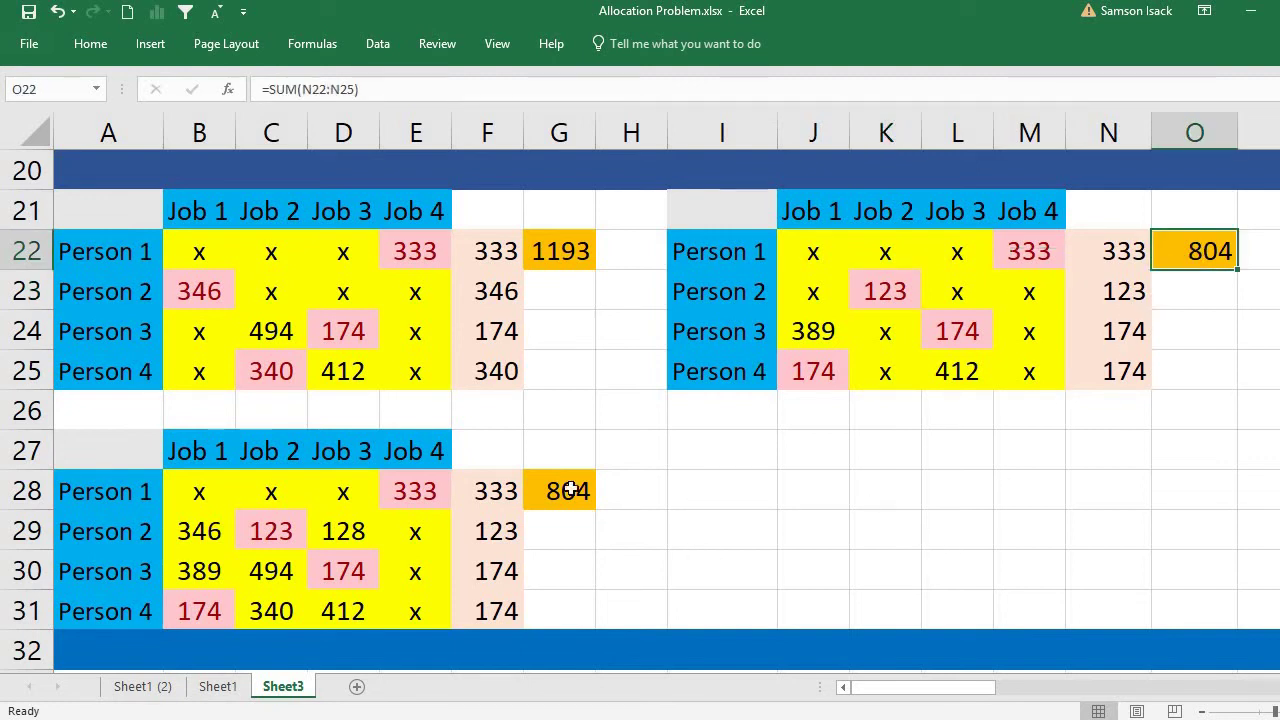
In the table at A27:G31, replace Person 2's costs for Job 1 and Job 2 with x
{"action": "left_click", "coordinate": [338, 535]}
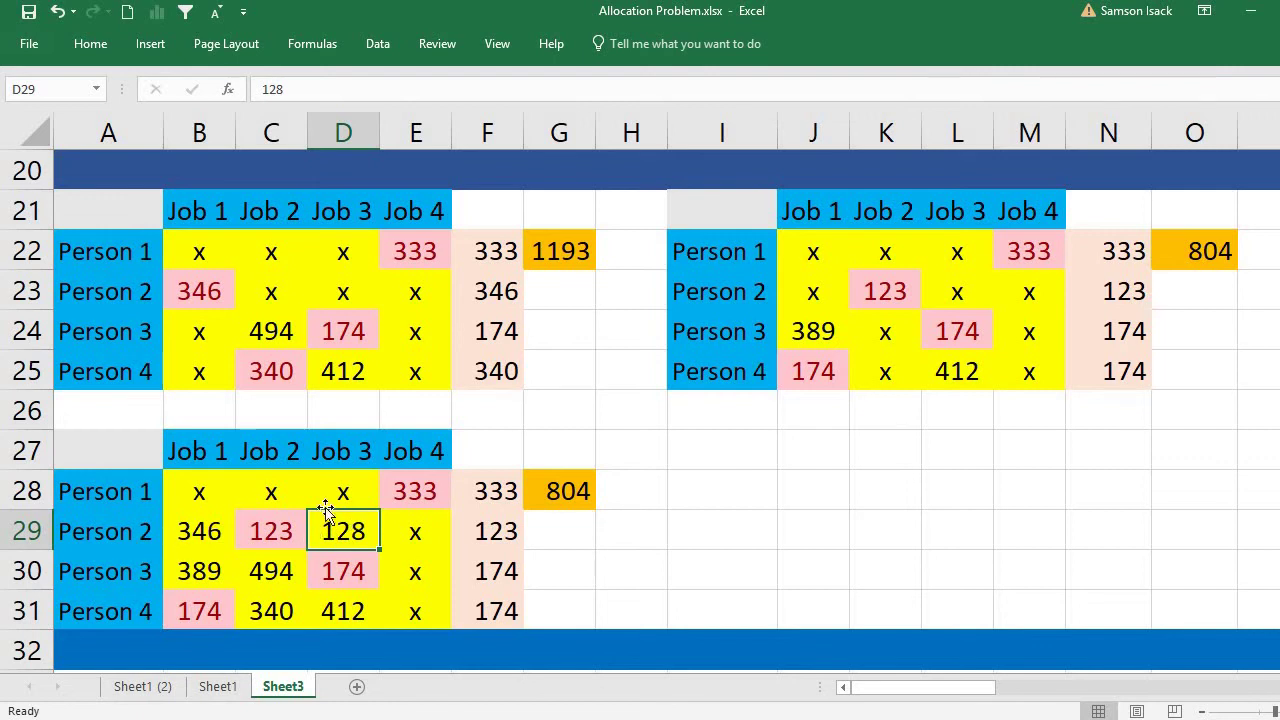
{"action": "left_click", "coordinate": [220, 532]}
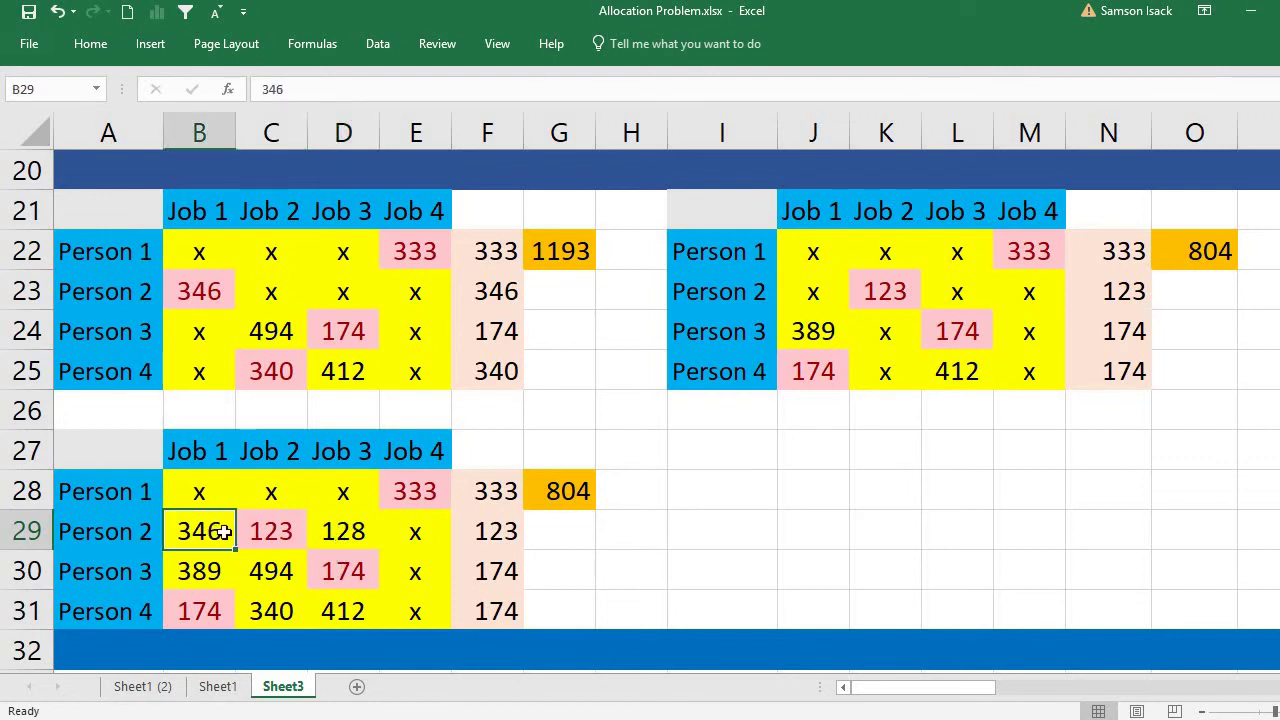
{"action": "type", "text": "x"}
{"action": "left_click", "coordinate": [279, 532]}
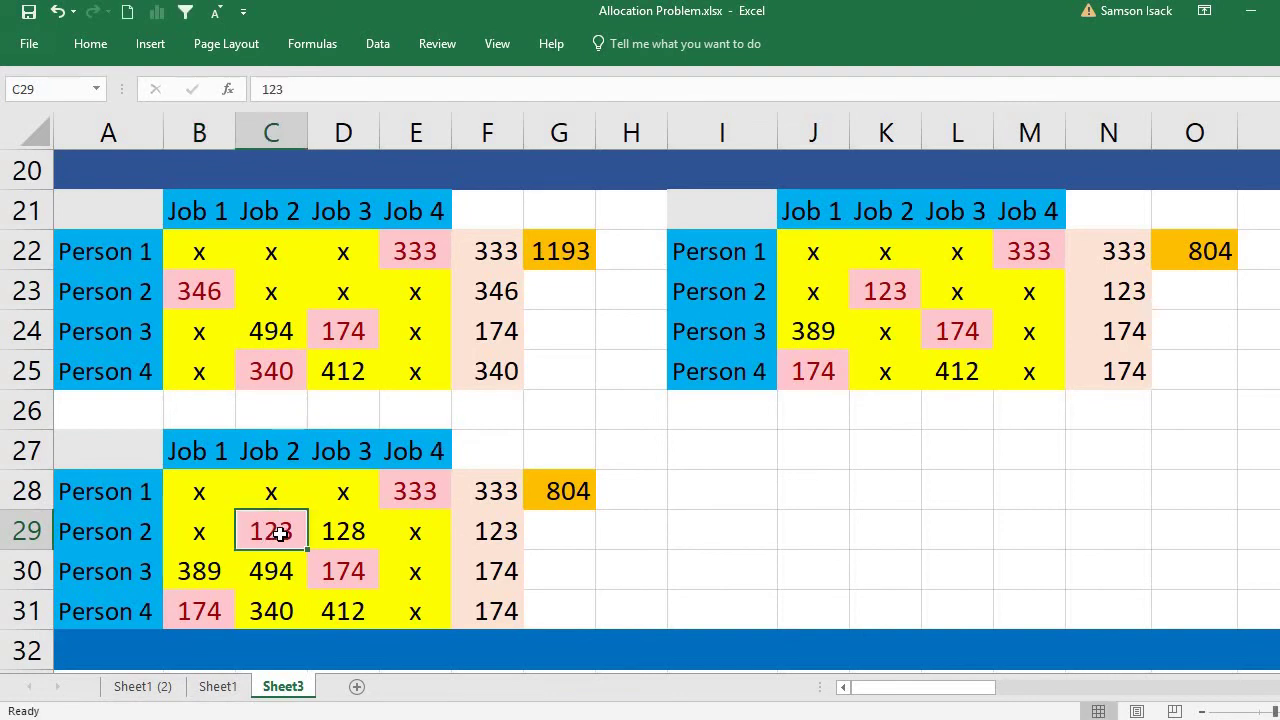
{"action": "type", "text": "x"}
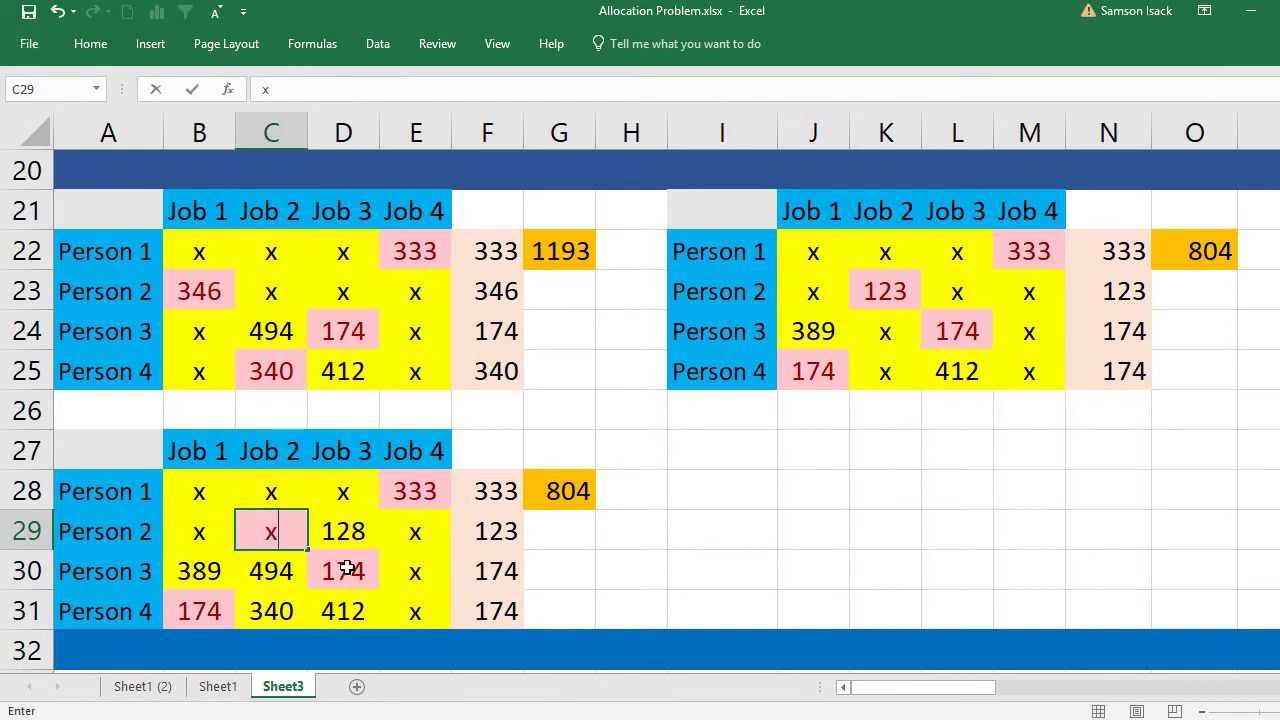
Replace Person 3's and Person 4's costs for Job 3 with x in D30 and D31
{"action": "left_click", "coordinate": [345, 568]}
{"action": "type", "text": "x"}
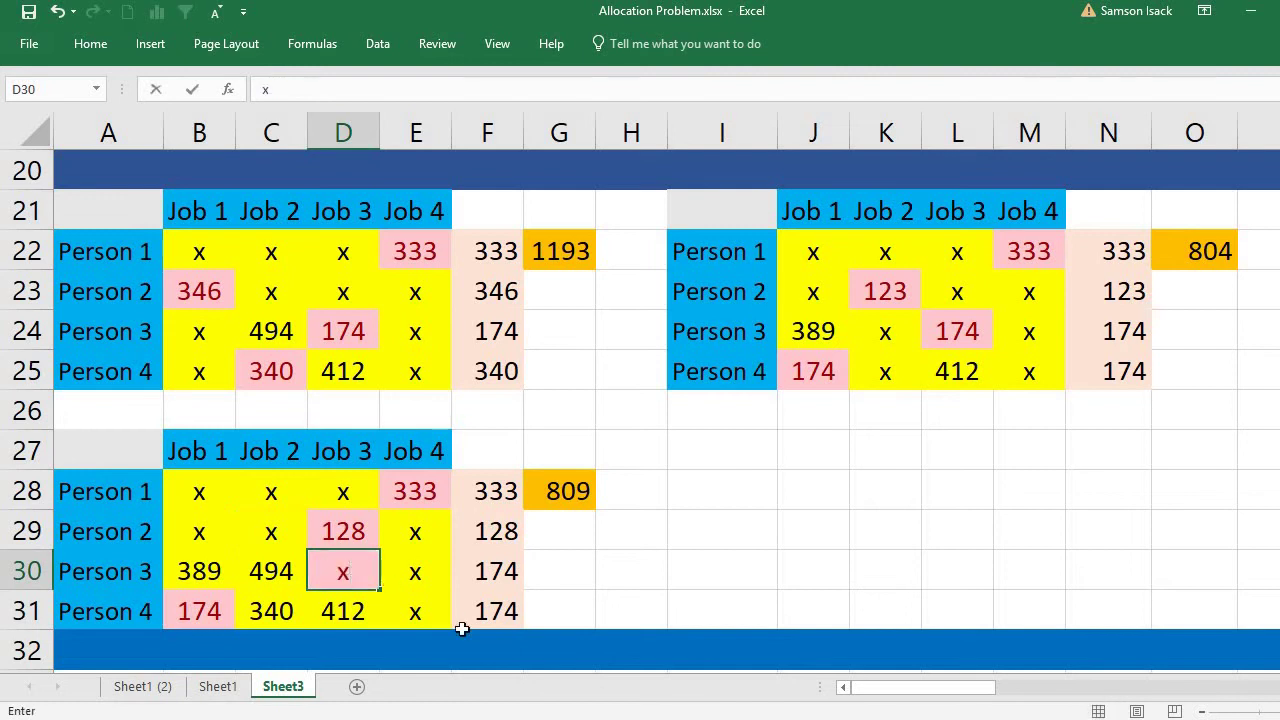
{"action": "left_click", "coordinate": [343, 611]}
{"action": "type", "text": "x"}
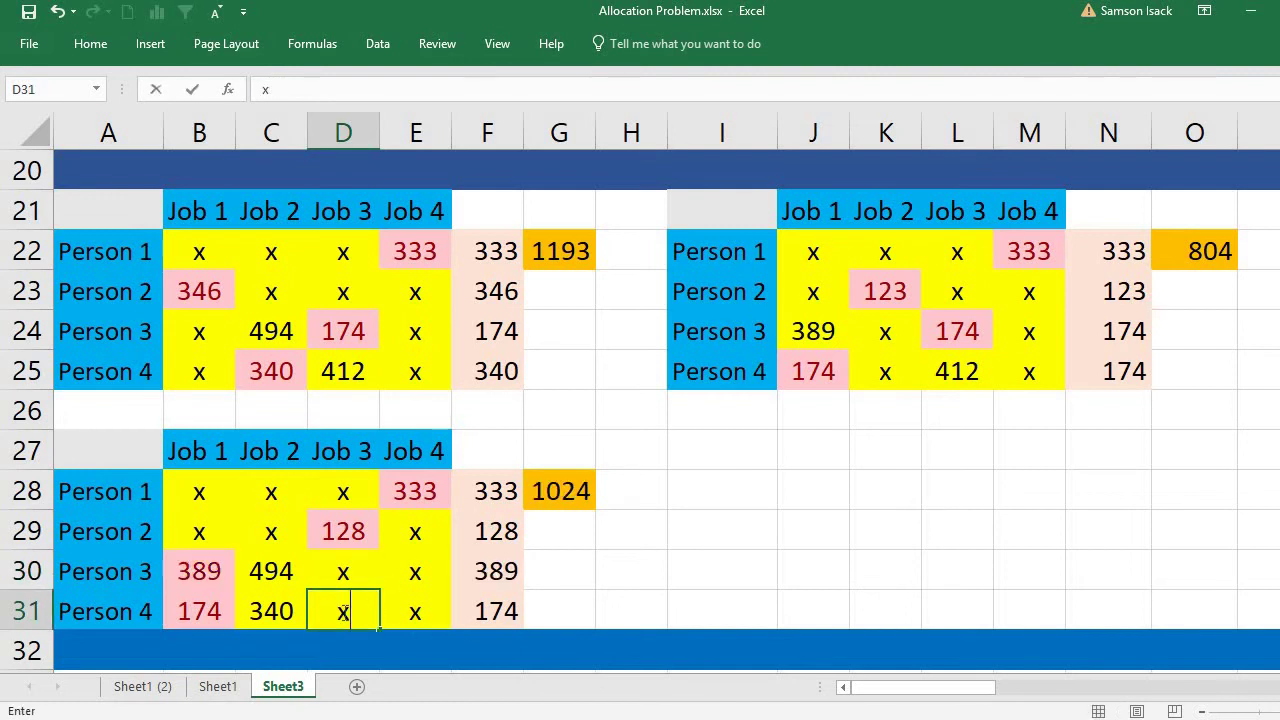
{"action": "left_click", "coordinate": [220, 449]}
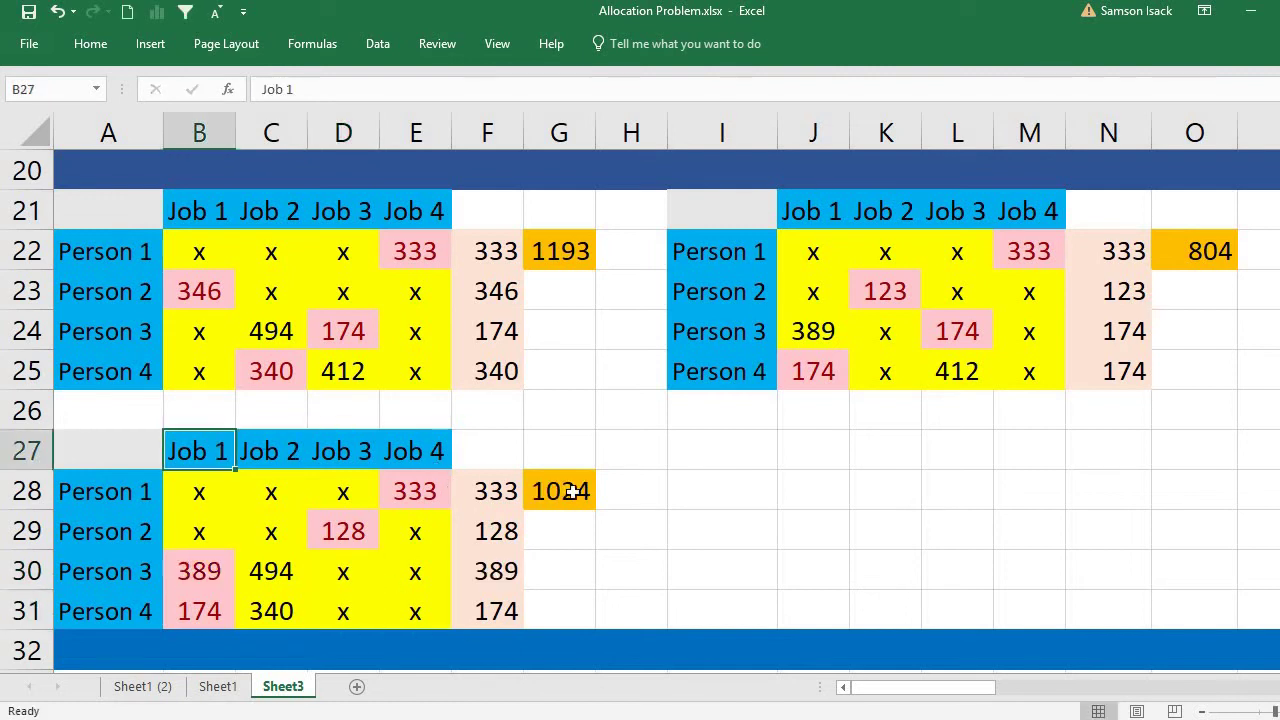
Compare the lower-bound totals of the three Person 2 branches in G22, O22 and G28
{"action": "left_click", "coordinate": [568, 491]}
{"action": "left_click", "coordinate": [568, 250]}
{"action": "left_click", "coordinate": [1224, 248]}
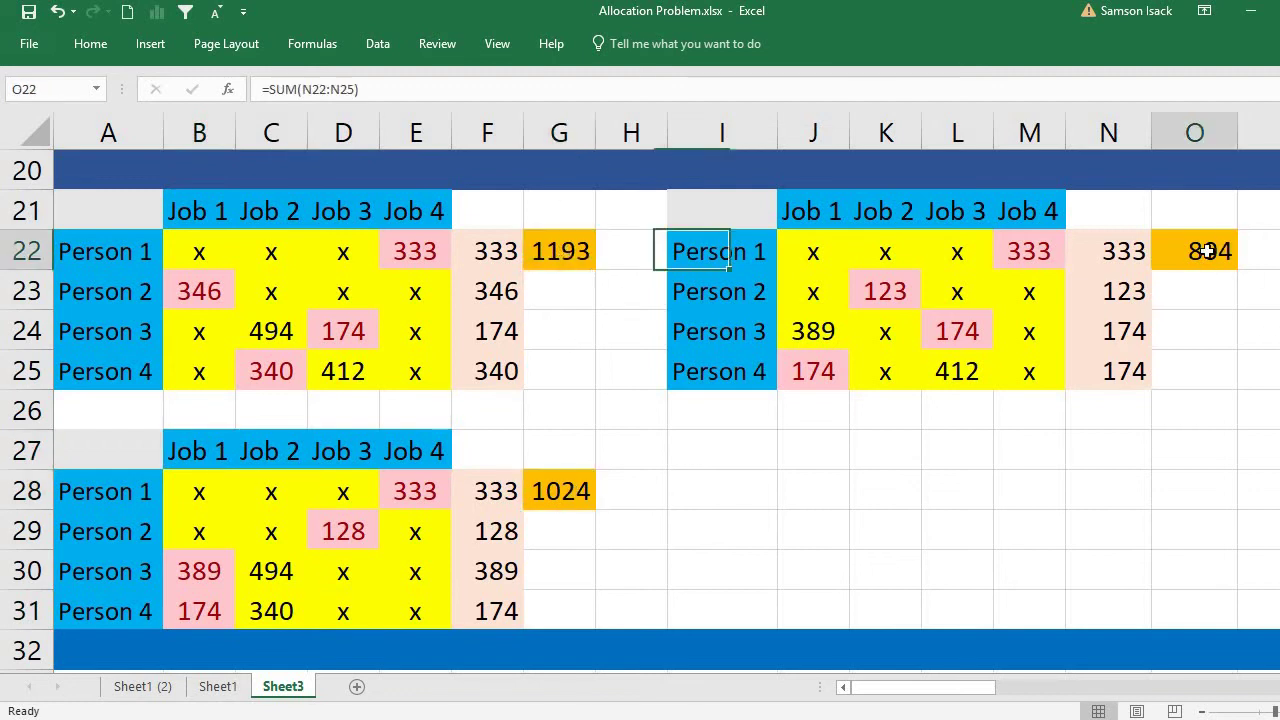
{"action": "left_click", "coordinate": [573, 494]}
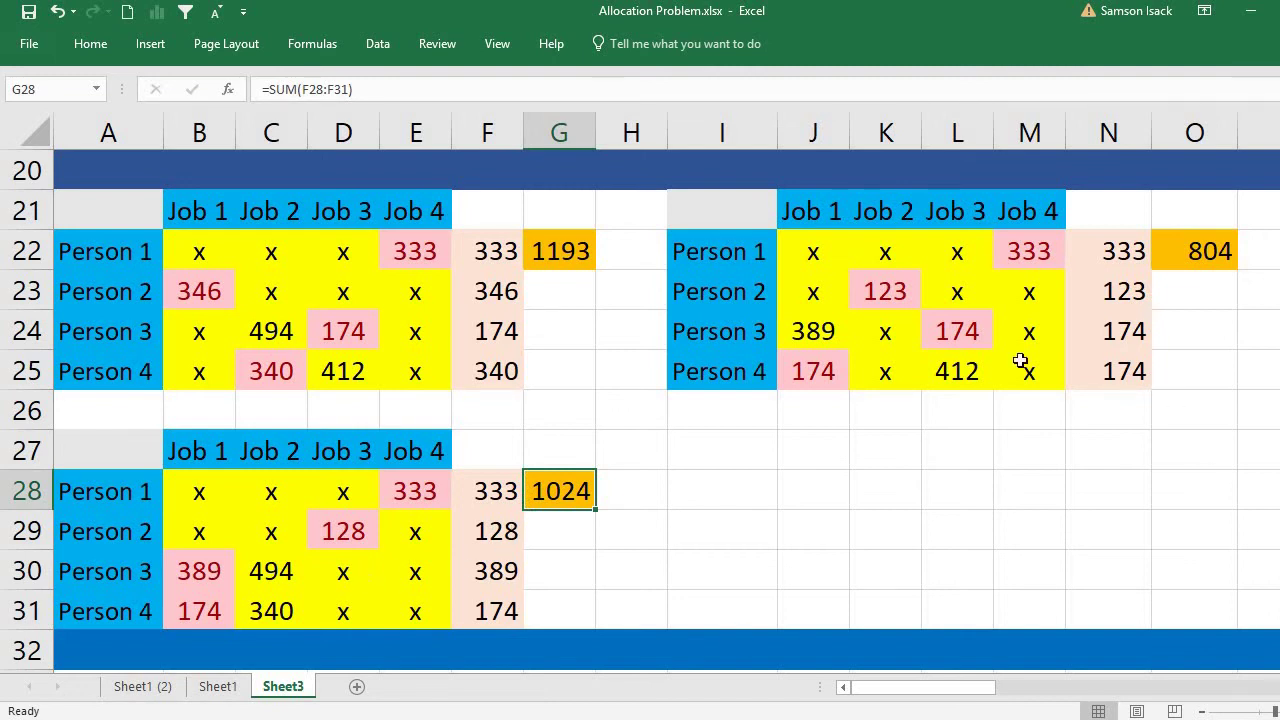
{"action": "left_click", "coordinate": [750, 215]}
{"action": "left_click_drag", "start_coordinate": [779, 320], "coordinate": [1200, 412]}
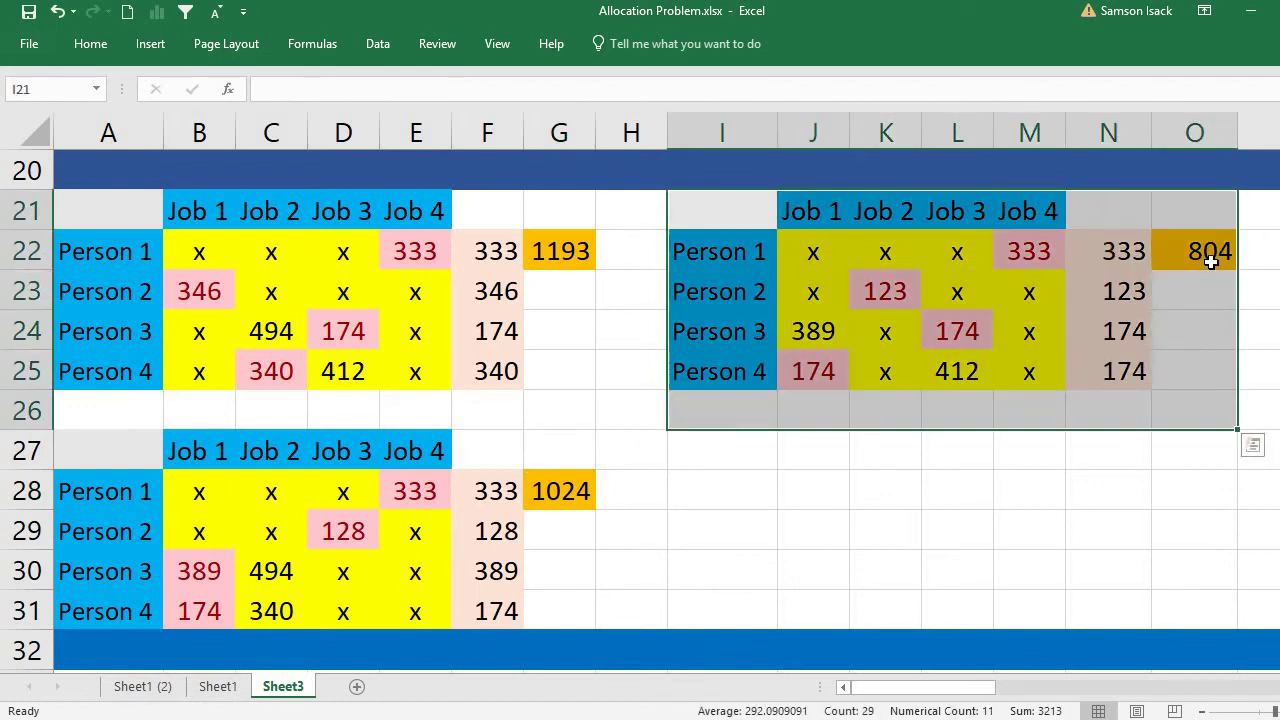
{"action": "left_click", "coordinate": [1212, 262]}
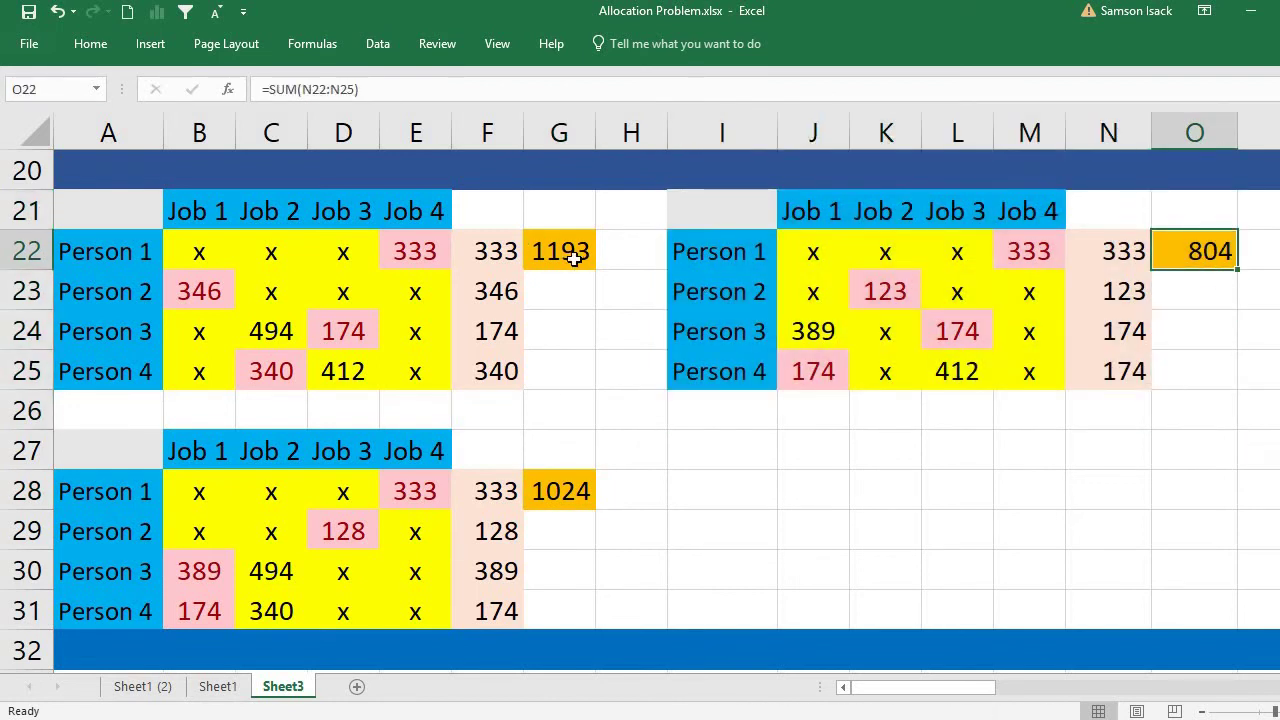
Copy the Person 2 to Job 2 table I21:O25 to A33 below the blue divider
{"action": "left_click_drag", "start_coordinate": [731, 210], "coordinate": [1204, 384]}
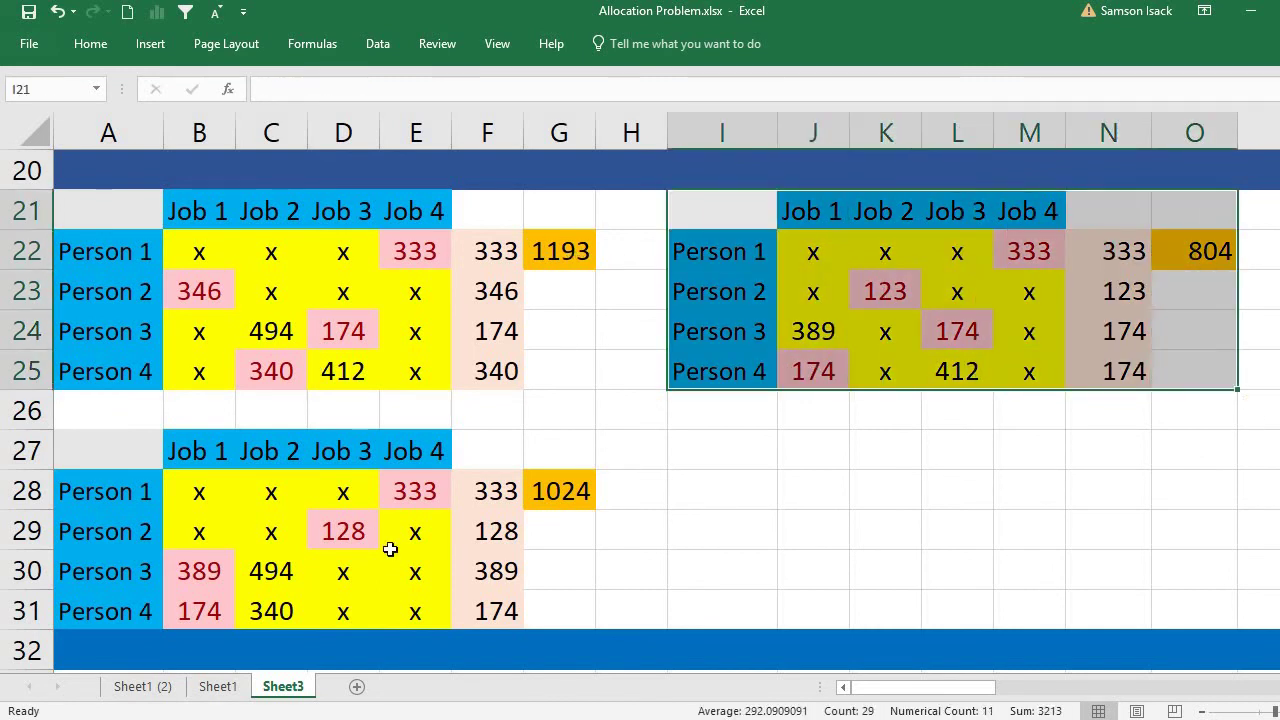
{"action": "right_click", "coordinate": [1084, 286]}
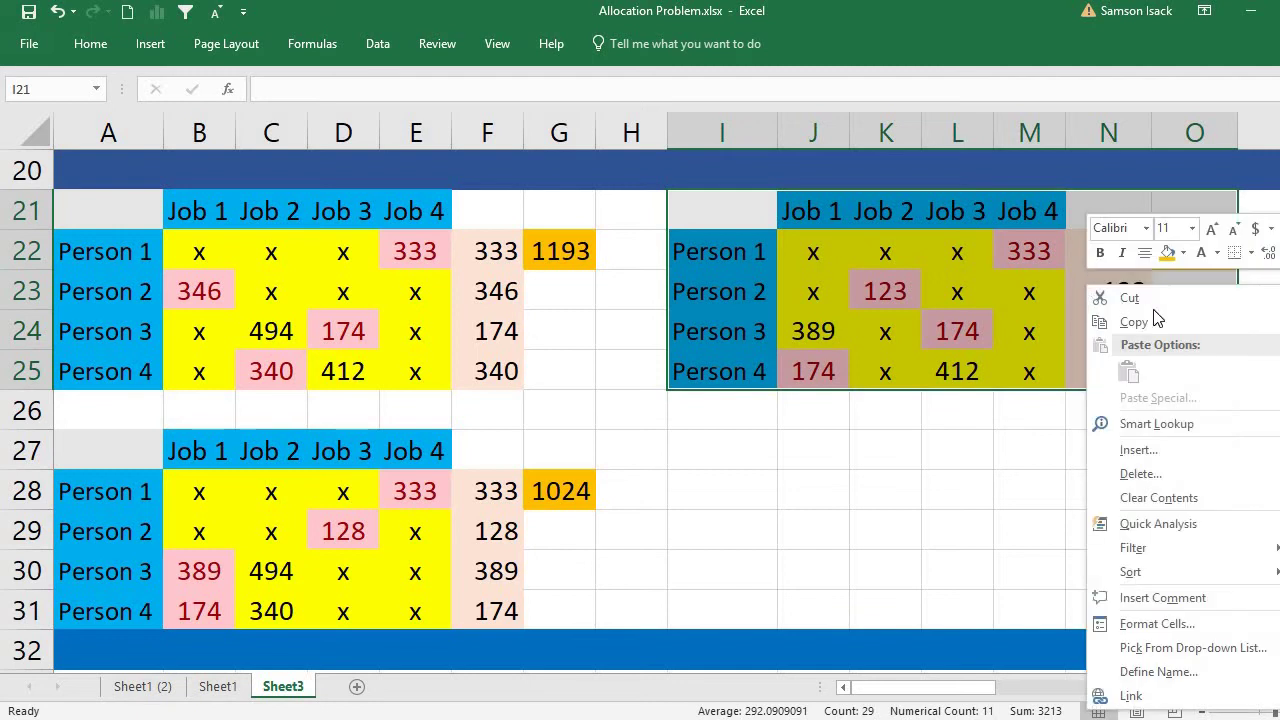
{"action": "left_click", "coordinate": [1134, 322]}
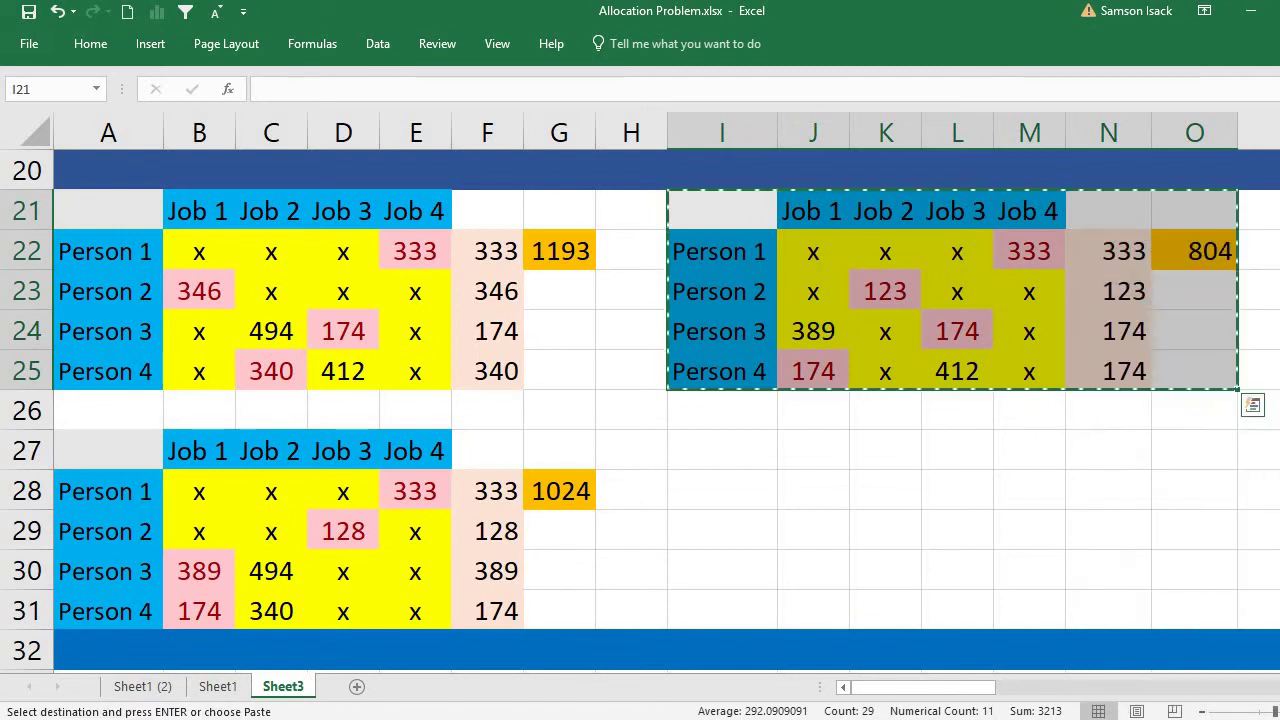
{"action": "scroll", "coordinate": [1168, 400], "scroll_direction": "down", "scroll_amount": 4}
{"action": "scroll", "coordinate": [306, 446], "scroll_direction": "up", "scroll_amount": 2}
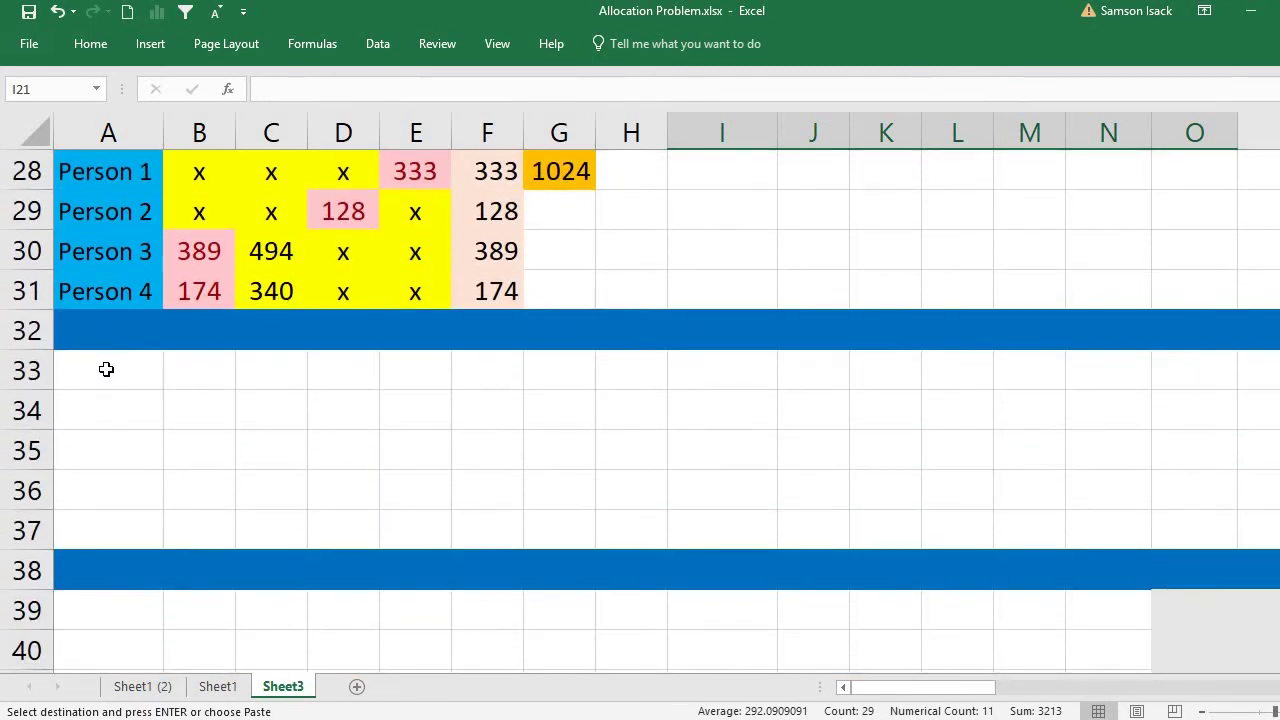
{"action": "right_click", "coordinate": [105, 370]}
{"action": "left_click", "coordinate": [148, 381]}
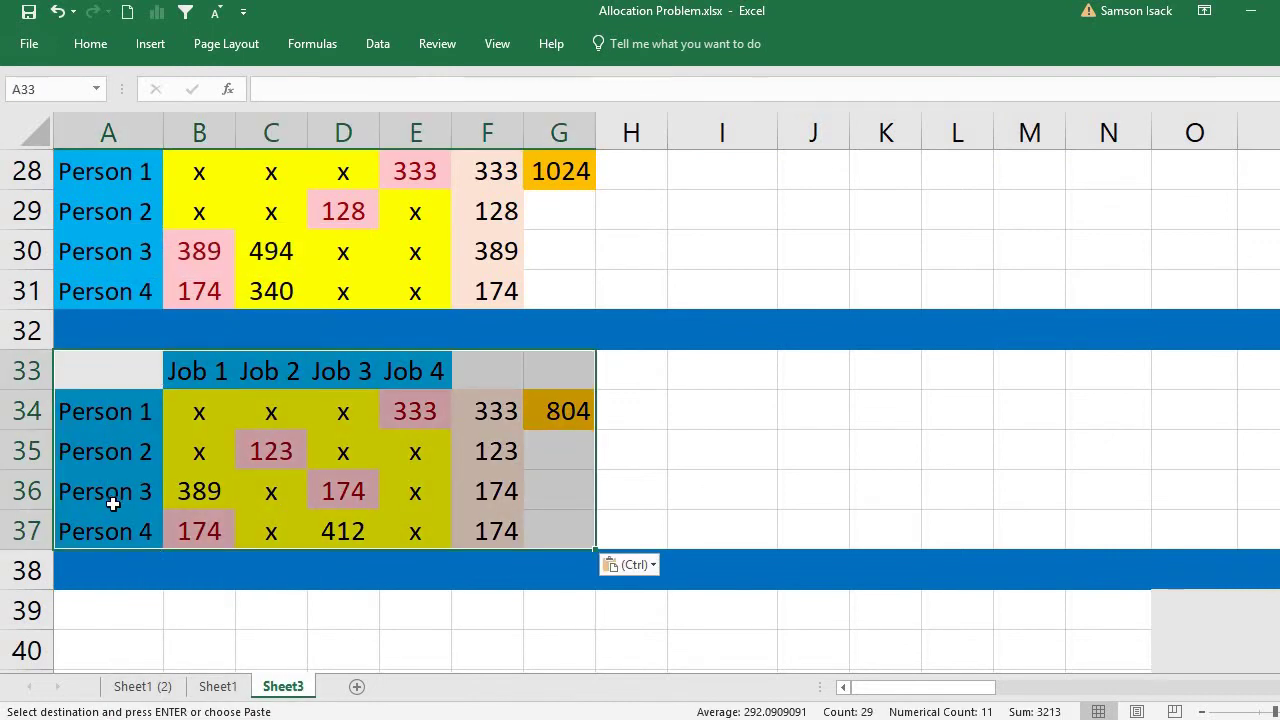
Examine Person 3's remaining costs in B36 and D36 and the assigned costs in E34 and C35
{"action": "left_click", "coordinate": [193, 499]}
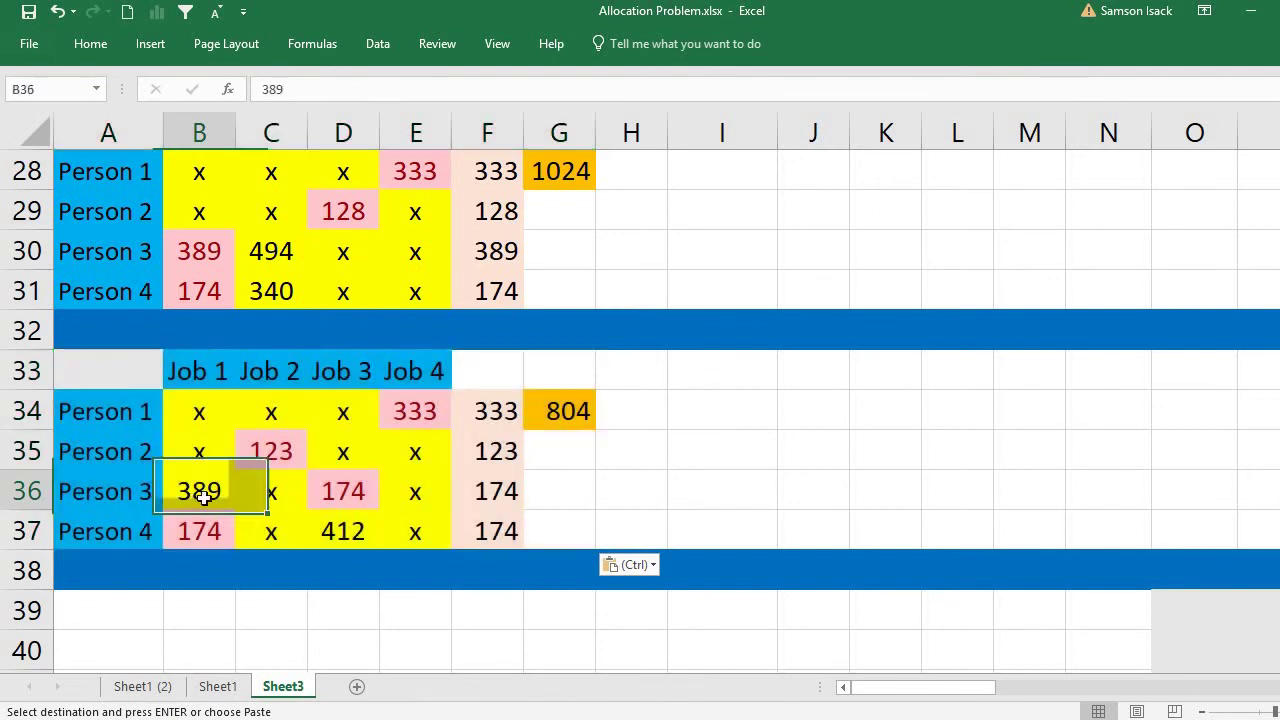
{"action": "left_click", "coordinate": [335, 489]}
{"action": "left_click", "coordinate": [195, 489]}
{"action": "left_click", "coordinate": [335, 489]}
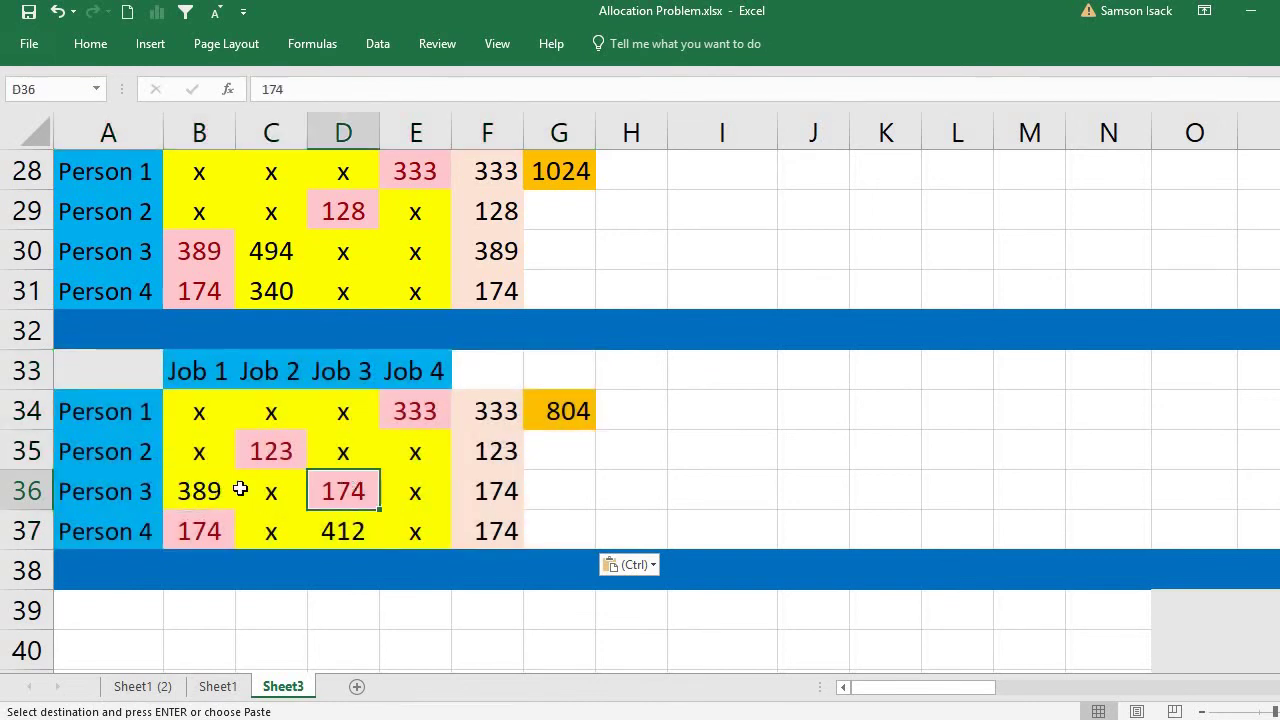
{"action": "left_click", "coordinate": [230, 490]}
{"action": "left_click", "coordinate": [420, 411]}
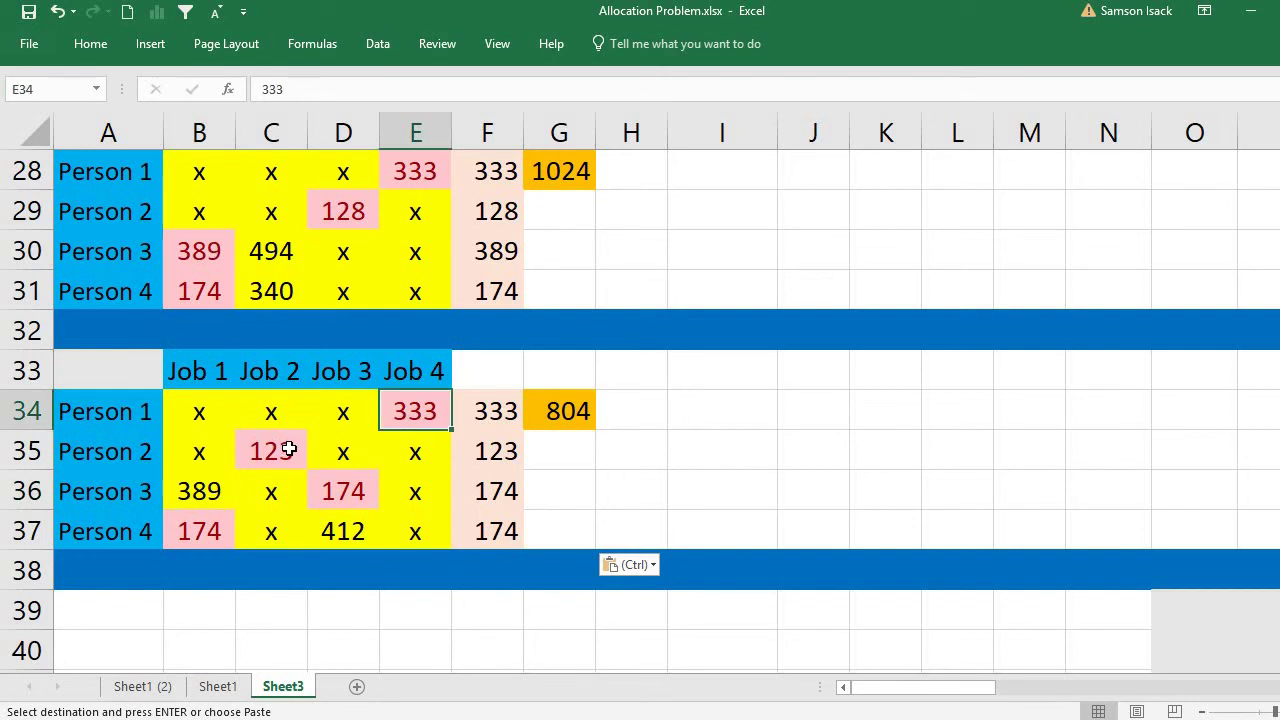
{"action": "left_click", "coordinate": [288, 449]}
{"action": "left_click", "coordinate": [414, 411]}
{"action": "left_click", "coordinate": [254, 452]}
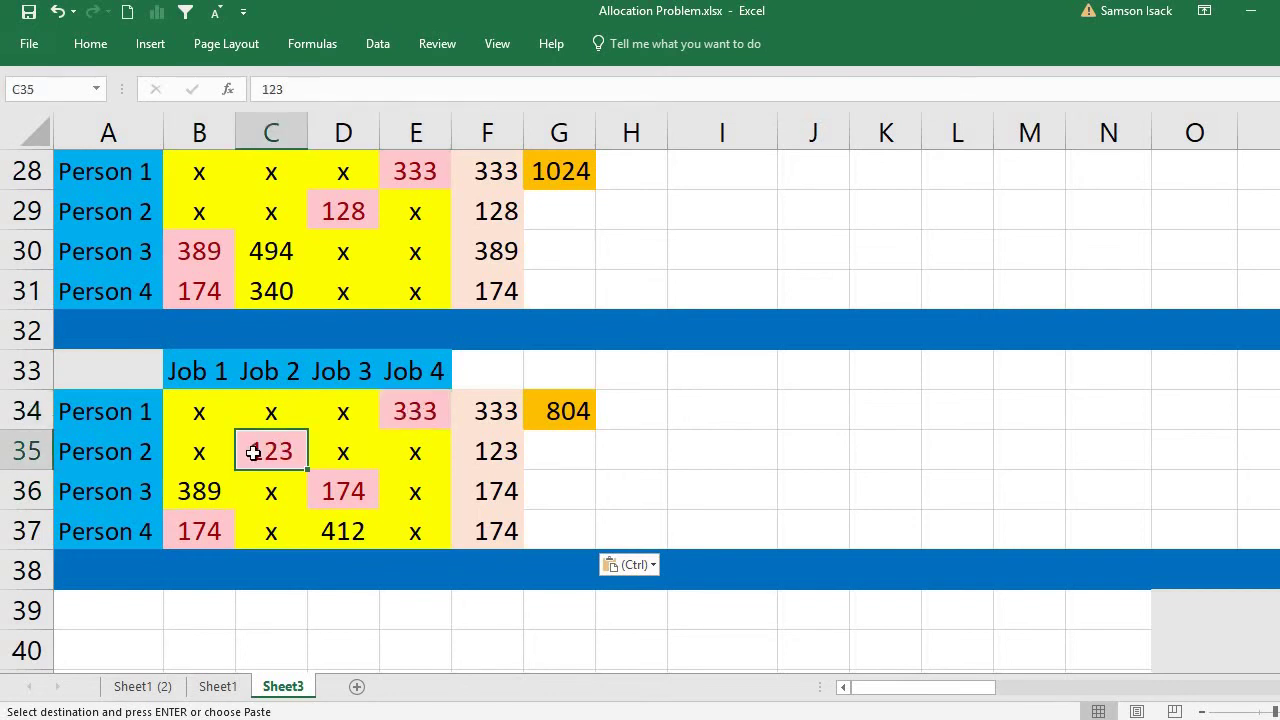
{"action": "left_click", "coordinate": [192, 497]}
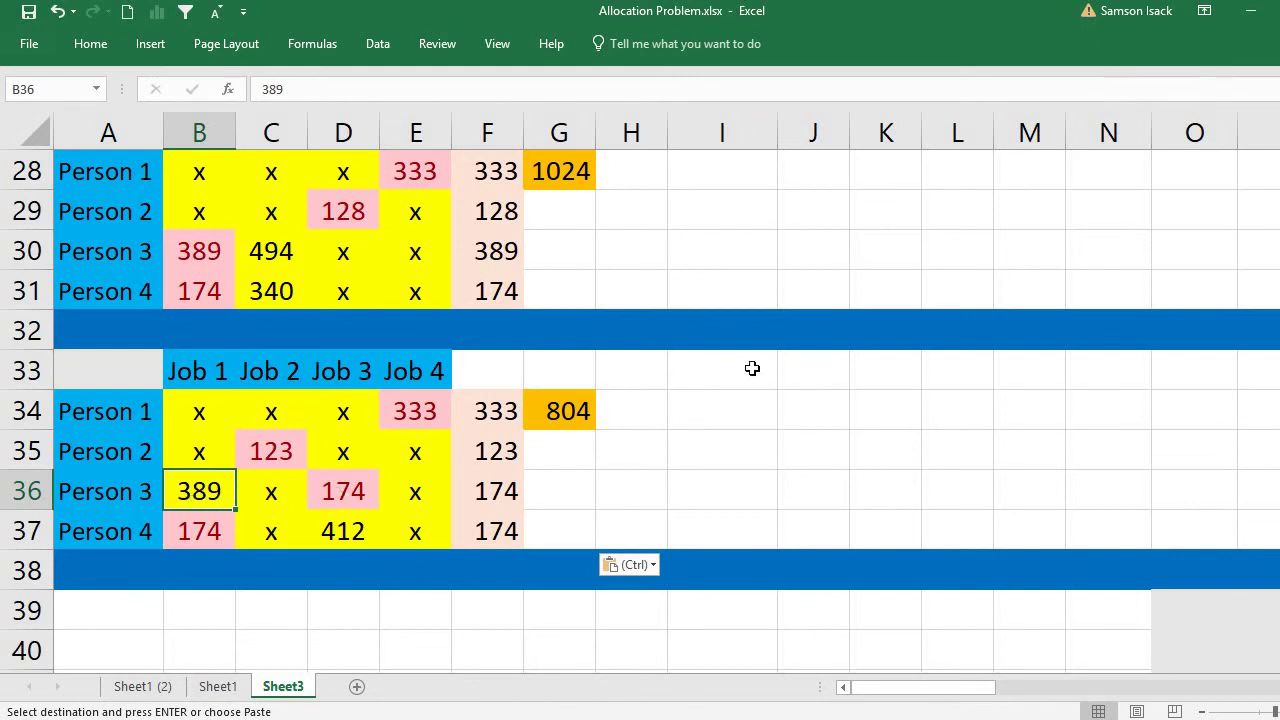
Paste a second copy of the Person 2 to Job 2 table at I33, keeping its formatting and formulas
{"action": "right_click", "coordinate": [819, 371]}
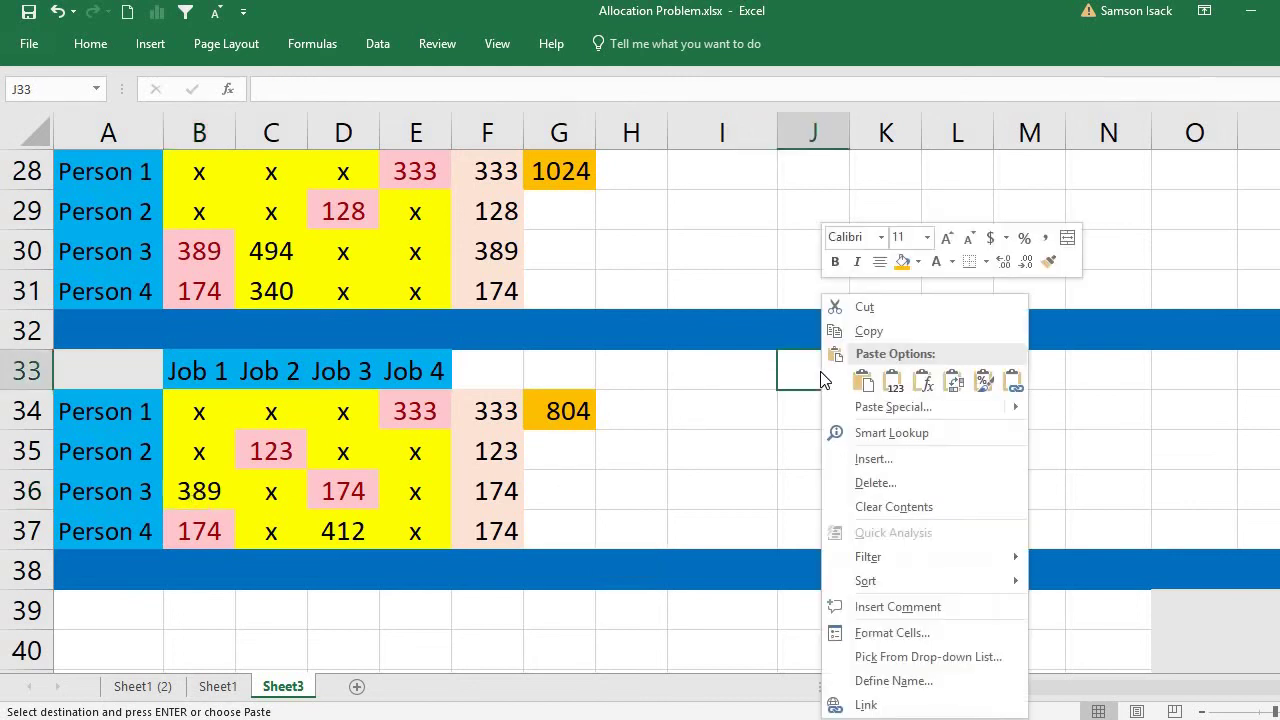
{"action": "key", "text": "ctrl+v"}
{"action": "left_click", "coordinate": [740, 371]}
{"action": "right_click", "coordinate": [740, 371]}
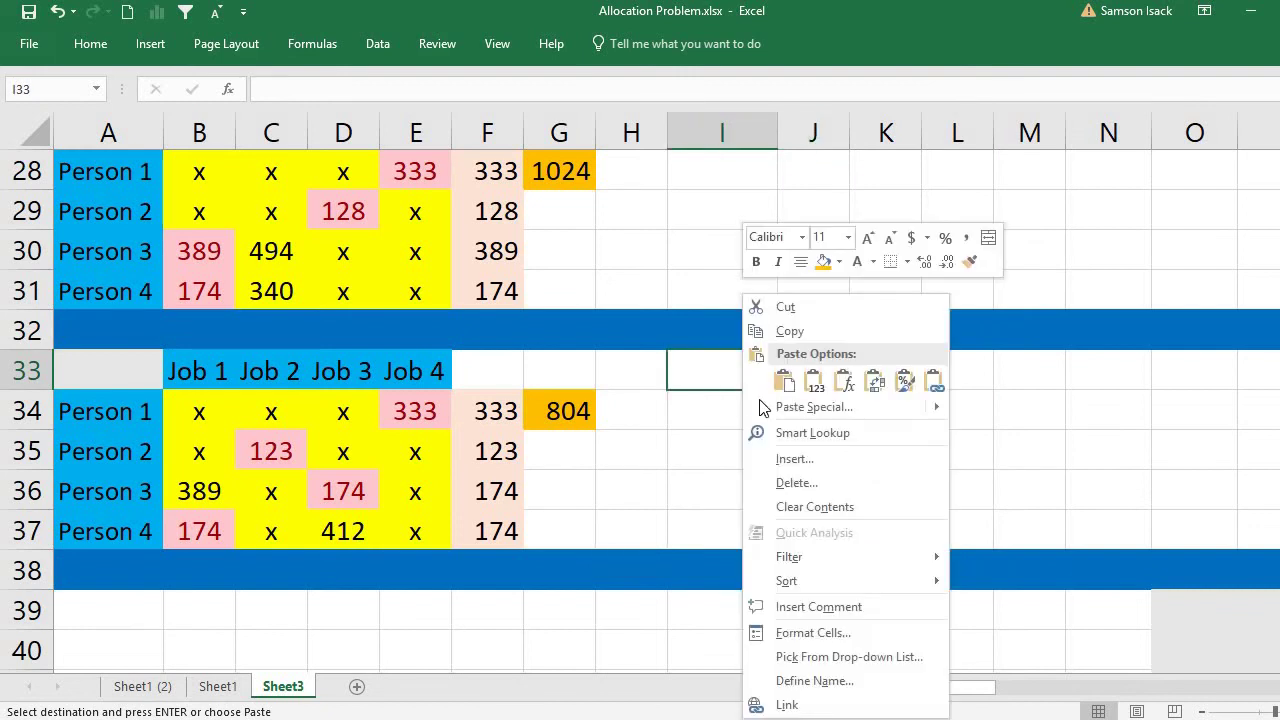
{"action": "mouse_move", "coordinate": [790, 408]}
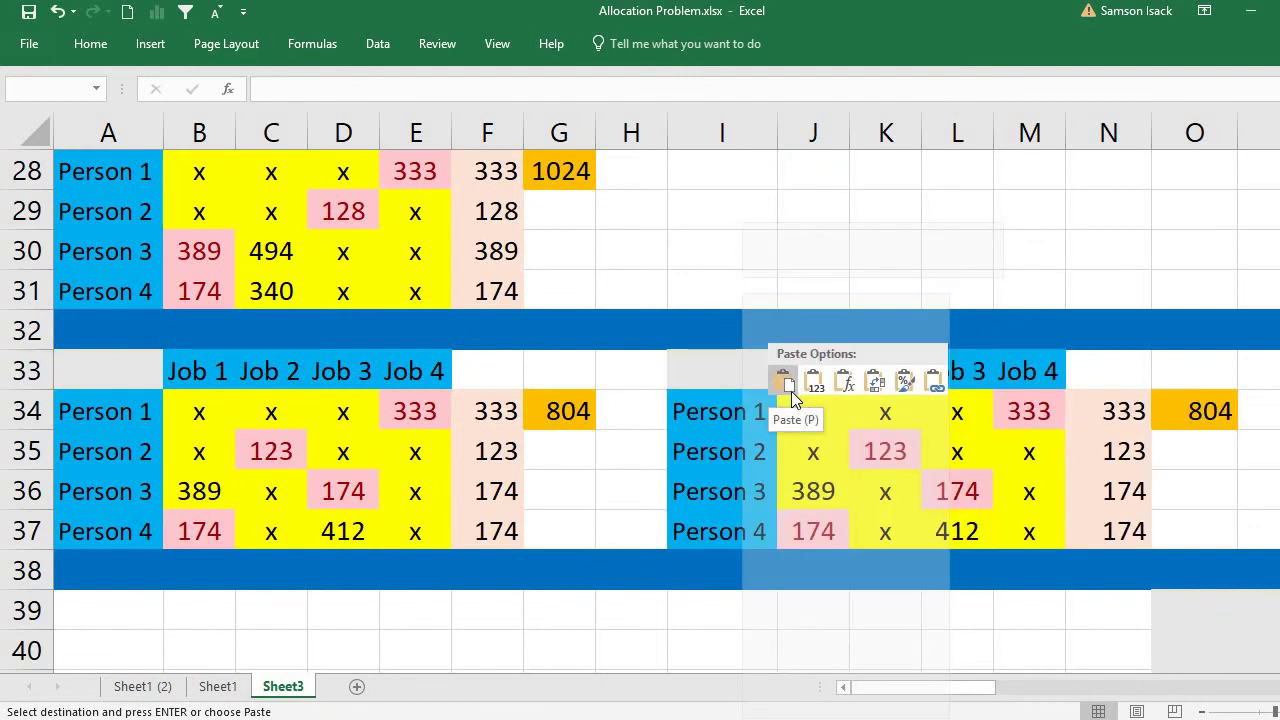
{"action": "left_click", "coordinate": [788, 387]}
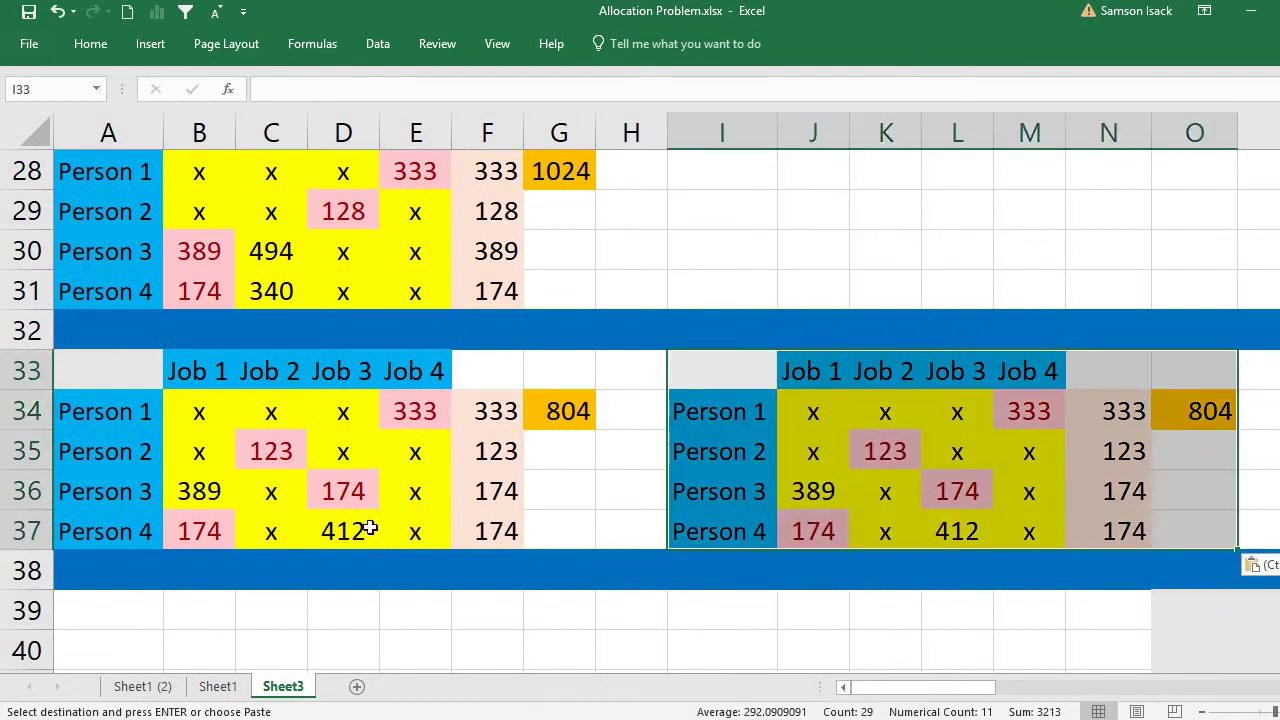
Assign Person 3 to Job 1 in the A33 table by replacing the costs in D36 and B37 with x
{"action": "left_click", "coordinate": [367, 528]}
{"action": "left_click", "coordinate": [203, 498]}
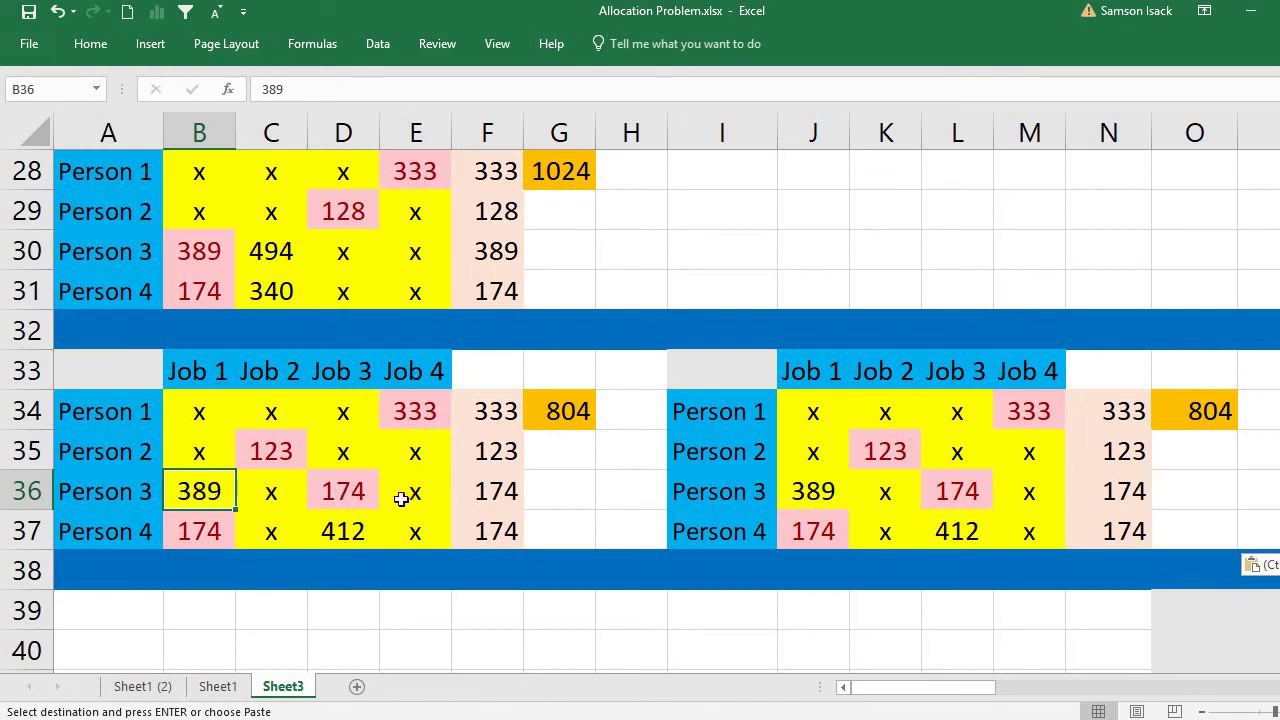
{"action": "left_click", "coordinate": [368, 489]}
{"action": "type", "text": "x"}
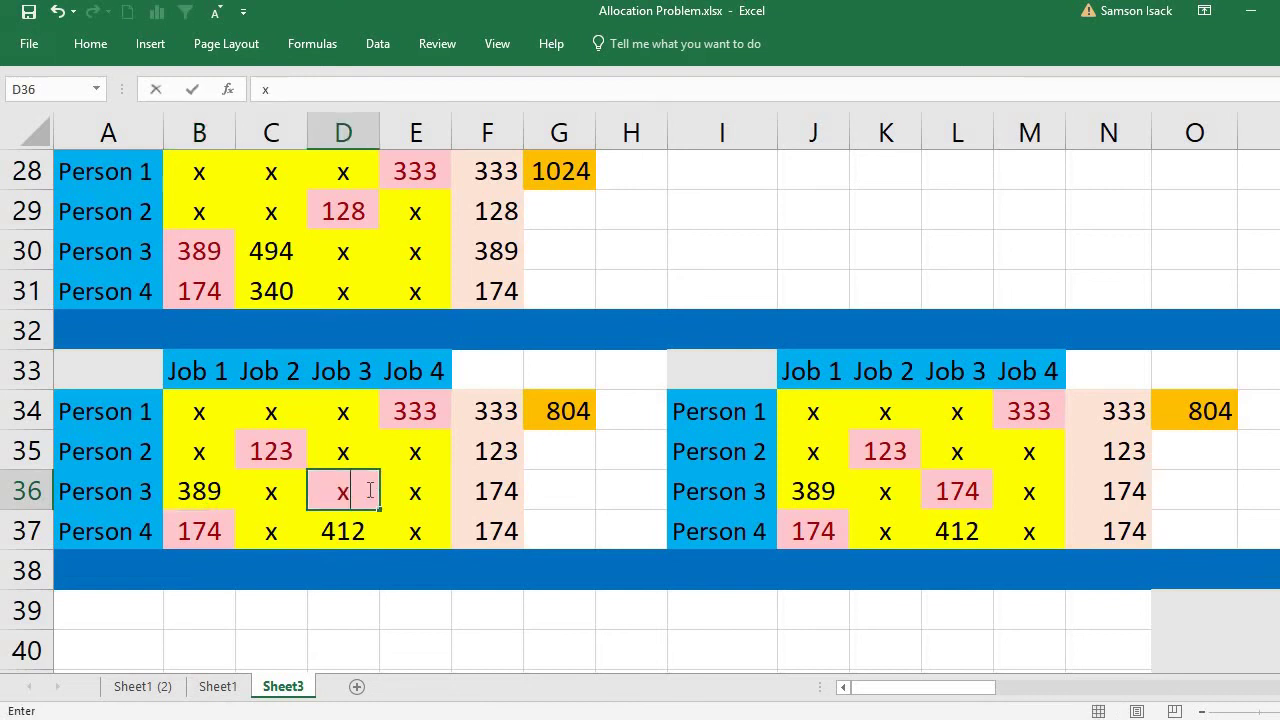
{"action": "left_click", "coordinate": [207, 528]}
{"action": "left_click", "coordinate": [210, 491]}
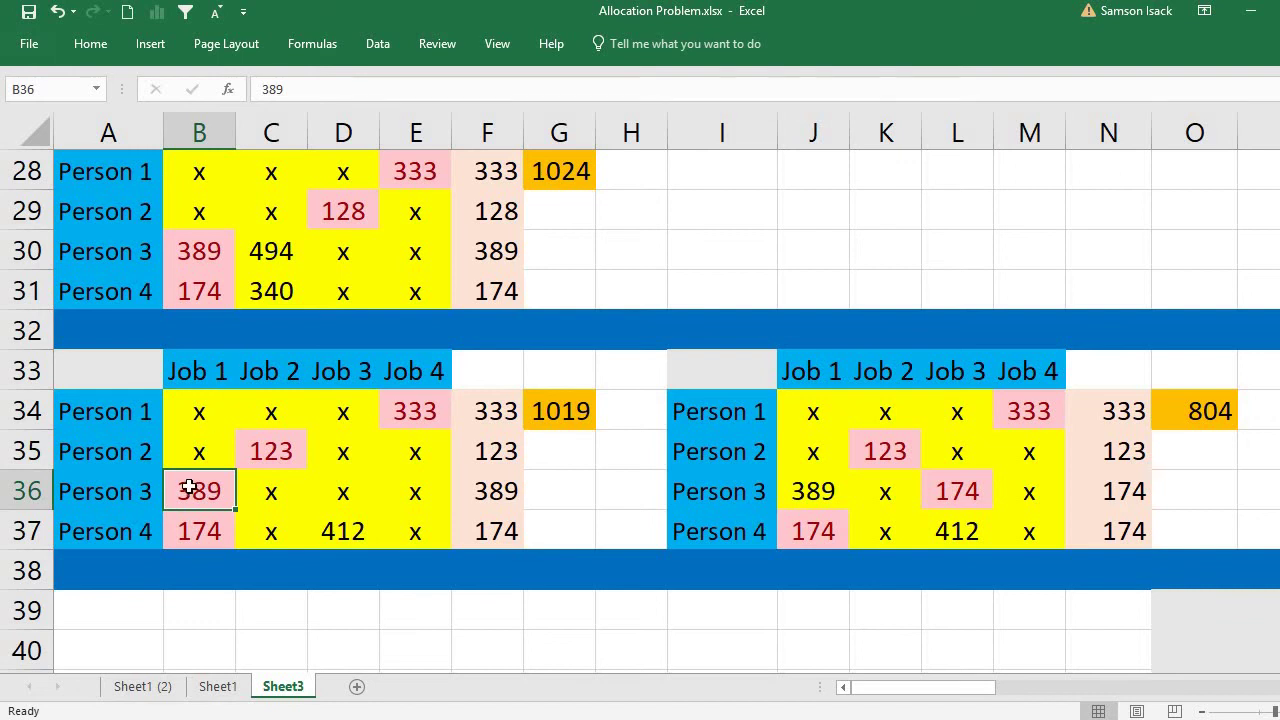
{"action": "left_click", "coordinate": [188, 540]}
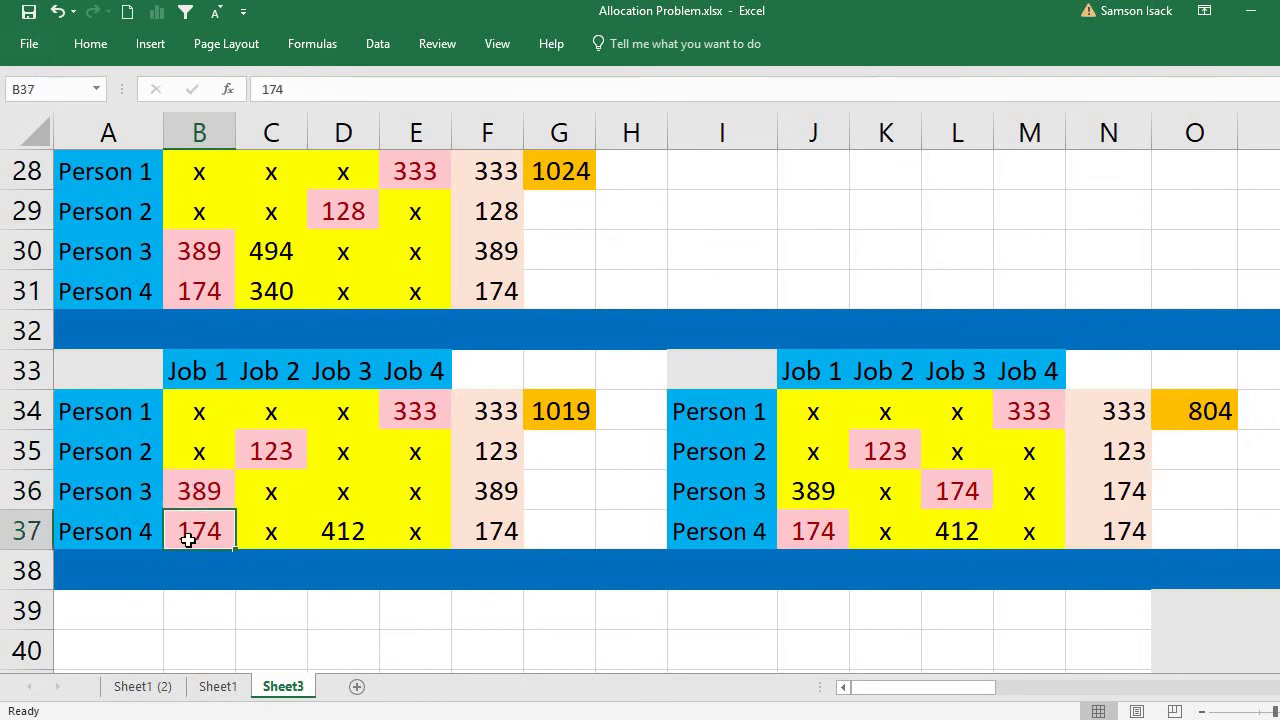
{"action": "type", "text": "x"}
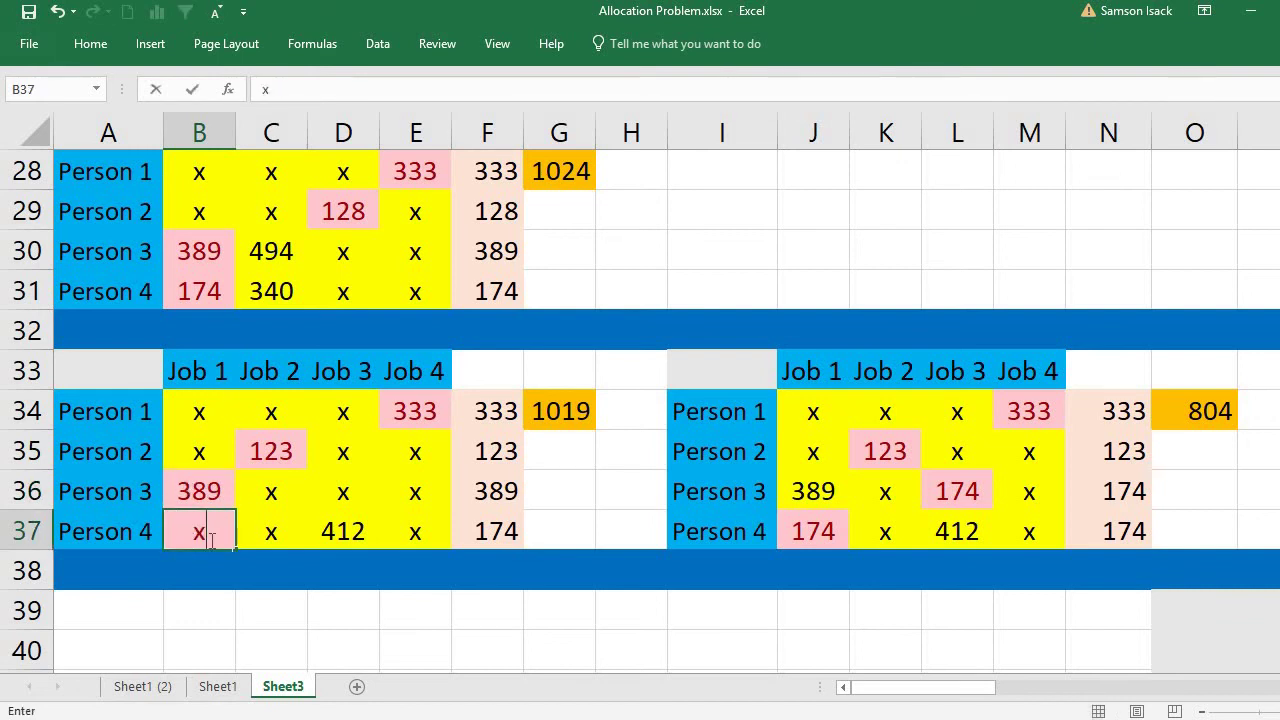
{"action": "left_click", "coordinate": [257, 531]}
{"action": "left_click", "coordinate": [195, 490]}
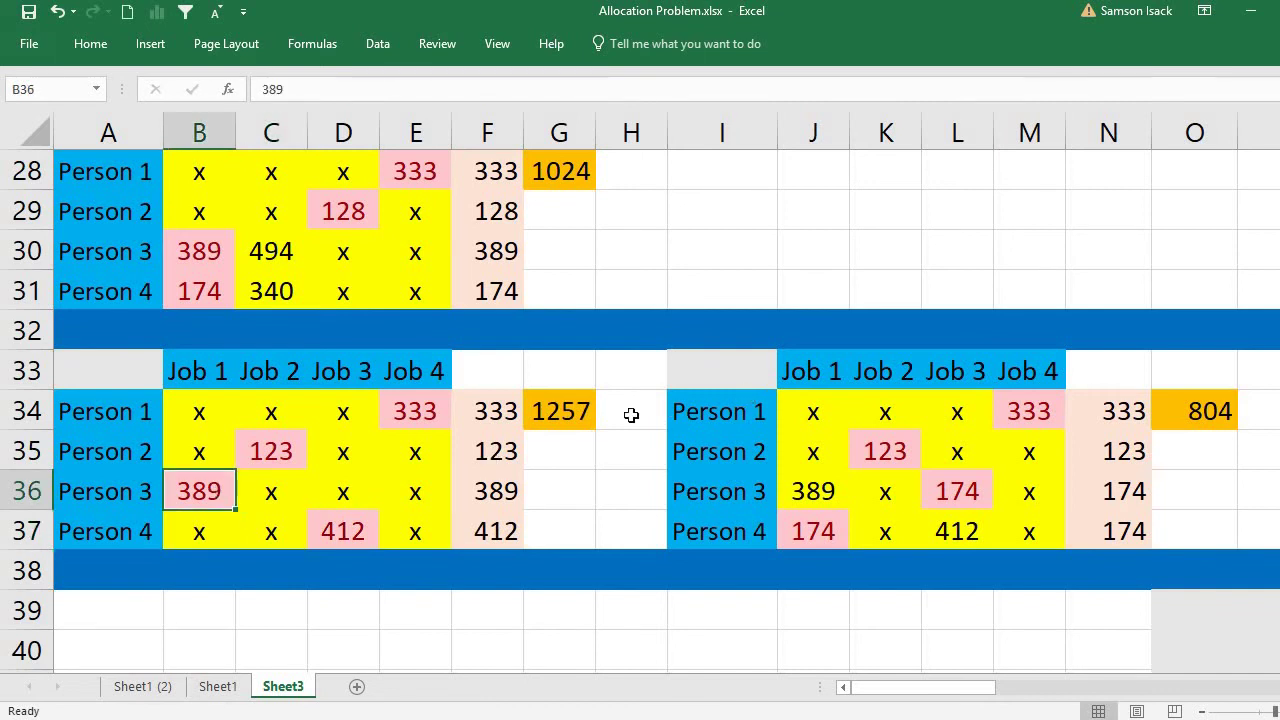
{"action": "left_click", "coordinate": [562, 410]}
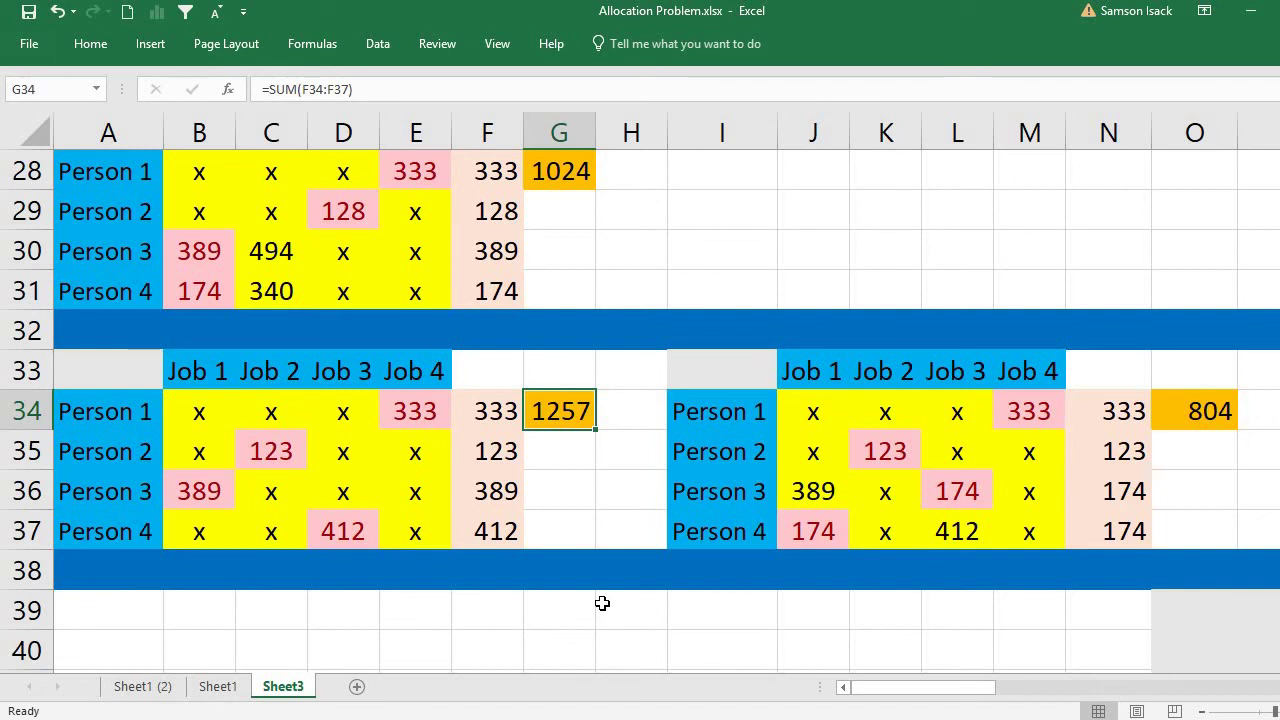
Assign Person 3 to Job 3 in the I33 table by replacing the costs in J36 and L37 with x
{"action": "left_click", "coordinate": [820, 489]}
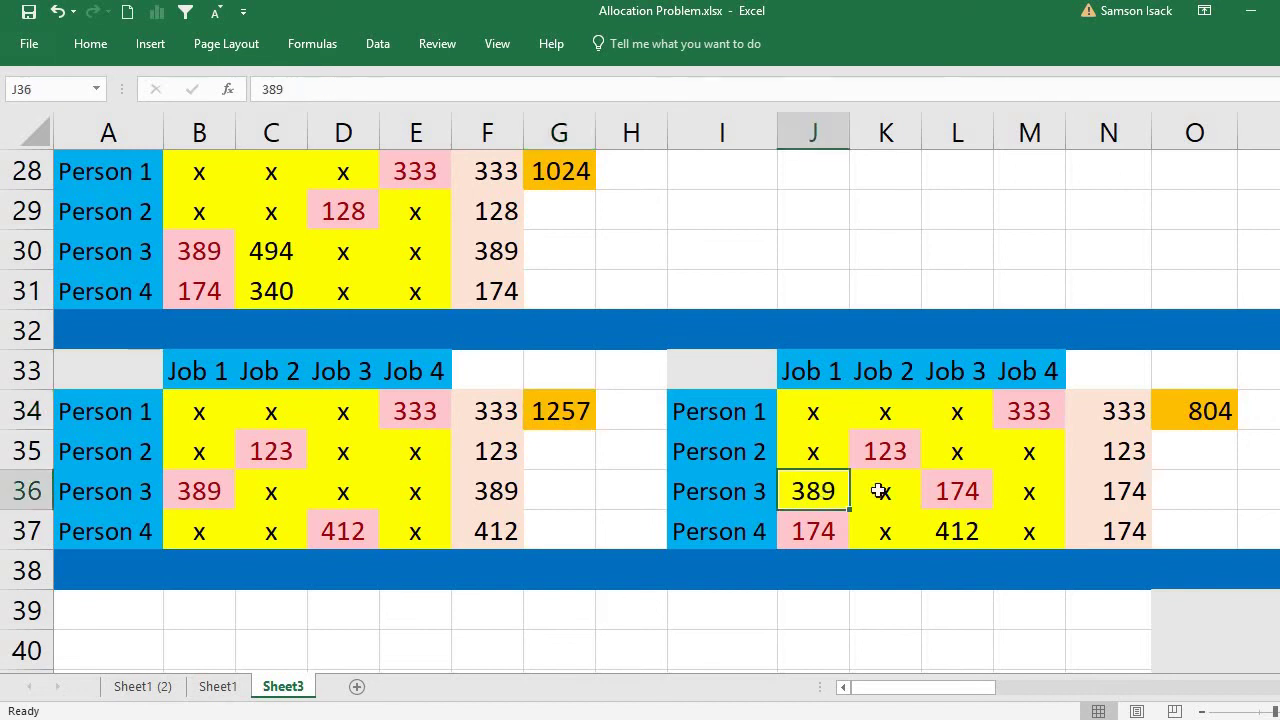
{"action": "left_click", "coordinate": [958, 491]}
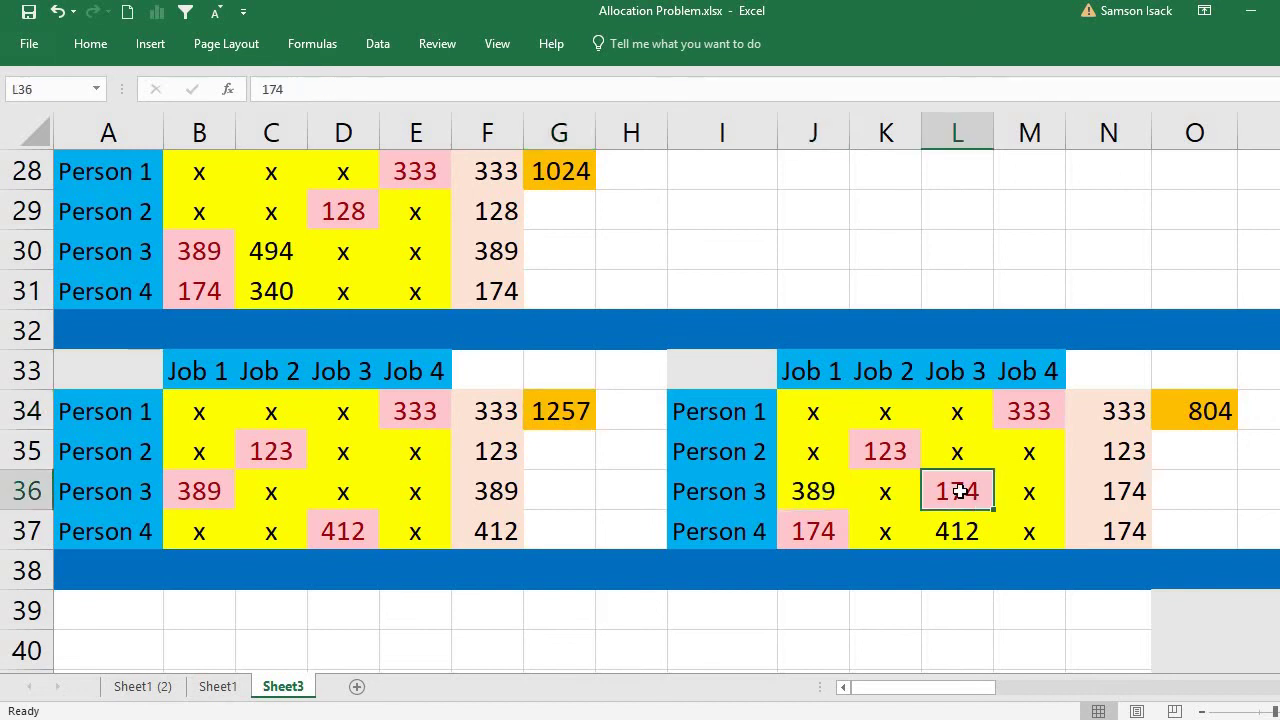
{"action": "left_click", "coordinate": [842, 491]}
{"action": "type", "text": "x"}
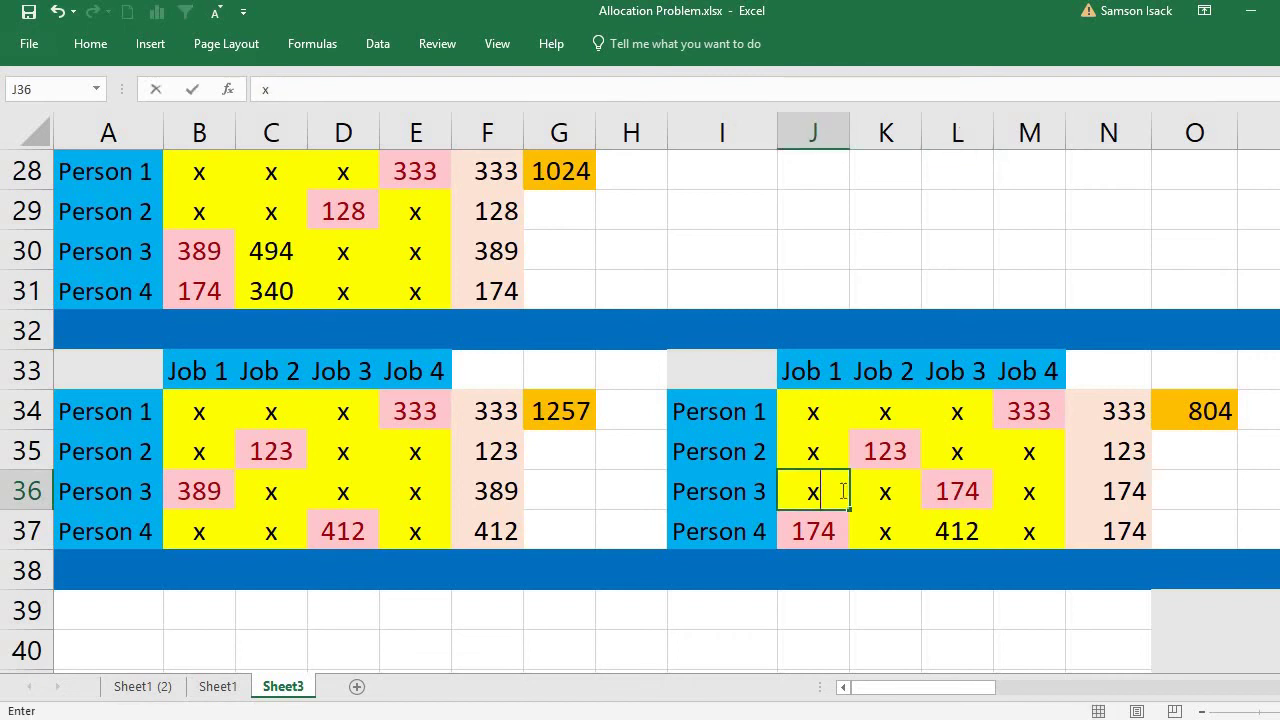
{"action": "key", "text": "Return"}
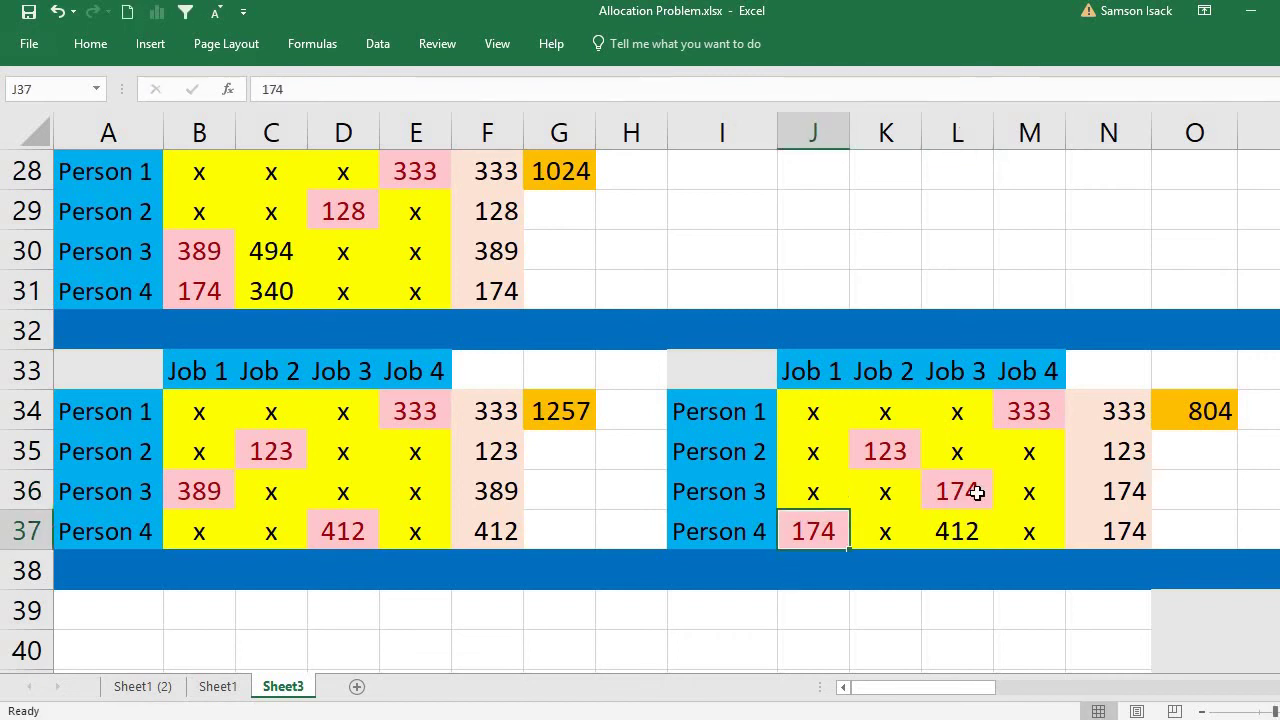
{"action": "left_click", "coordinate": [968, 492]}
{"action": "left_click", "coordinate": [959, 532]}
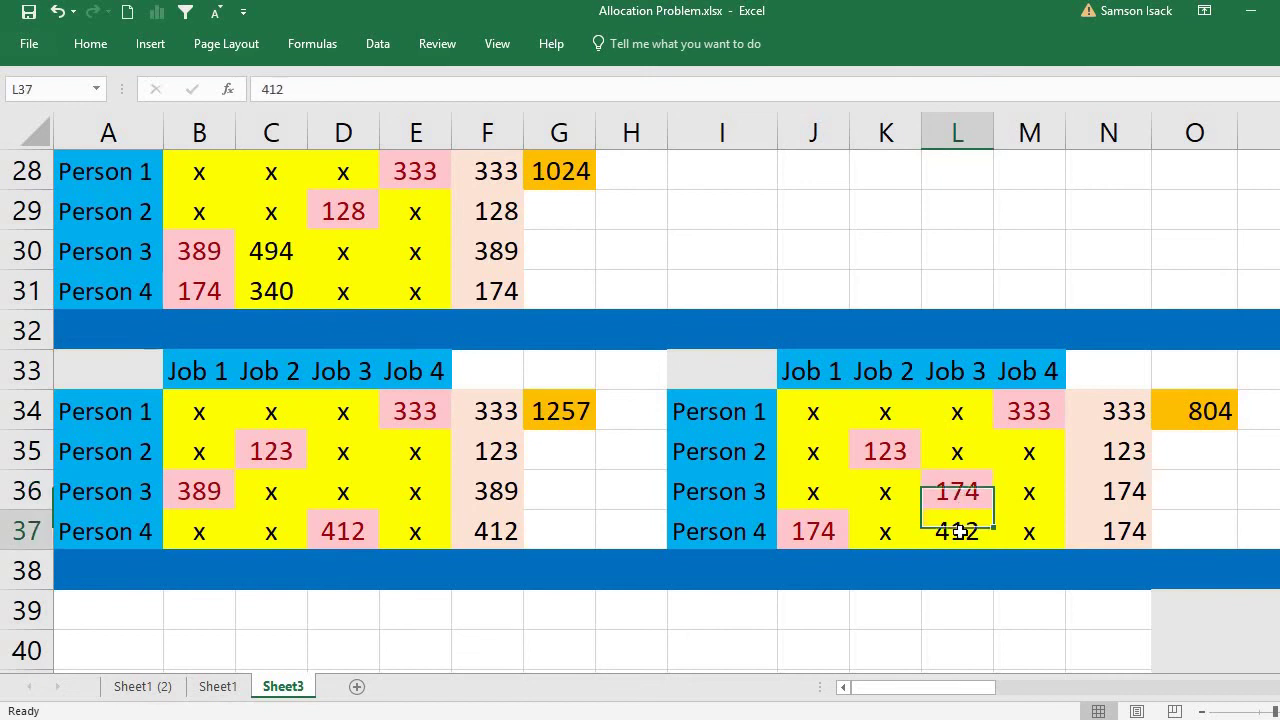
{"action": "type", "text": "x"}
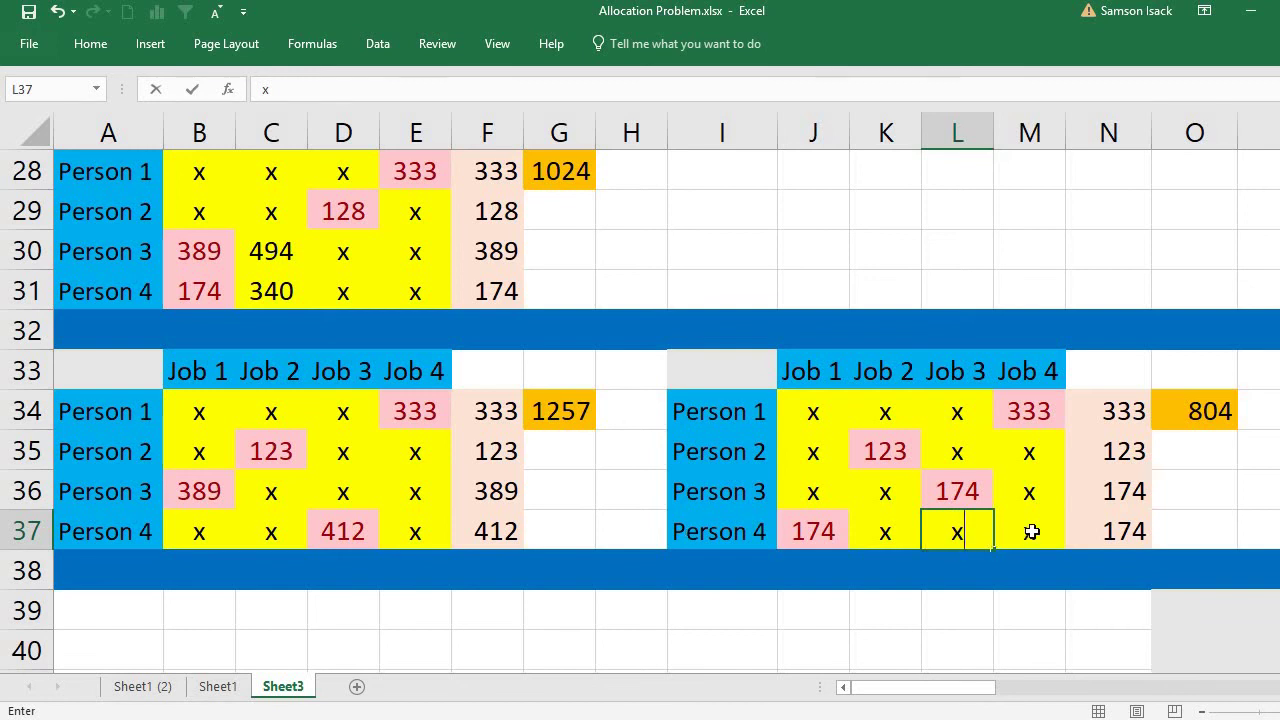
{"action": "key", "text": "Return"}
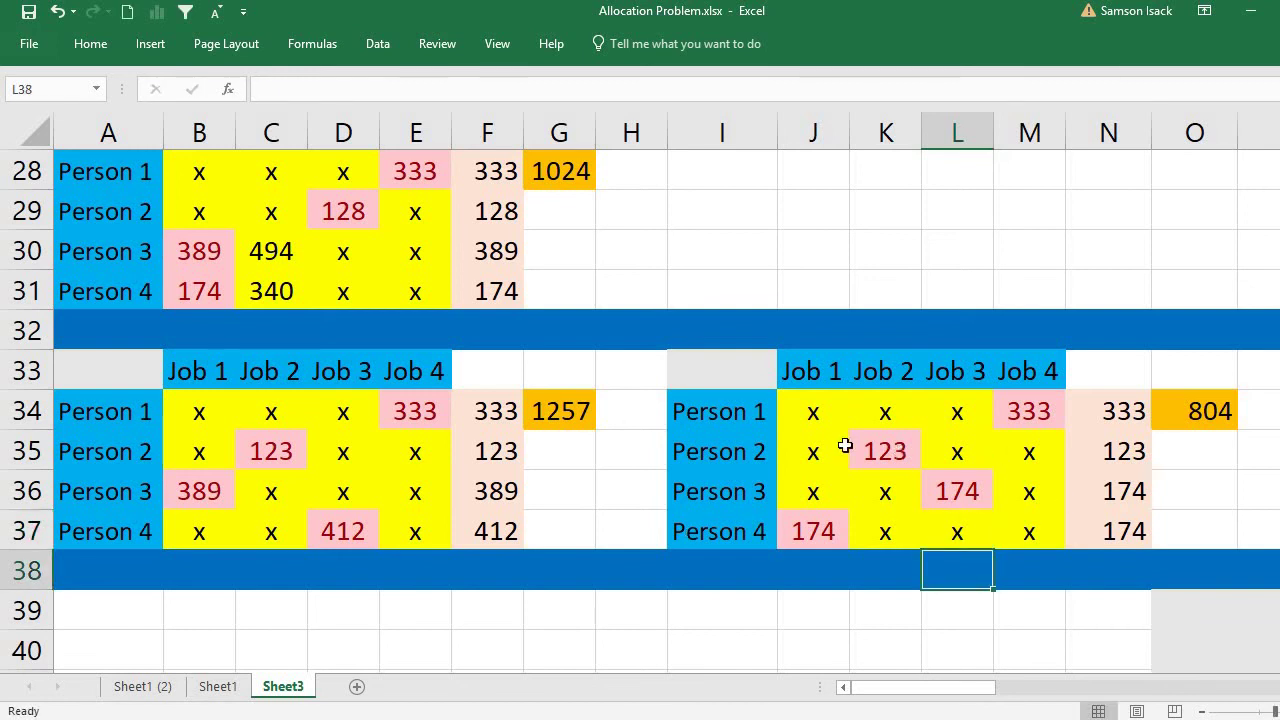
Compare the totals of the two Person 3 branches in O34 and G34
{"action": "left_click", "coordinate": [845, 441]}
{"action": "left_click", "coordinate": [1220, 417]}
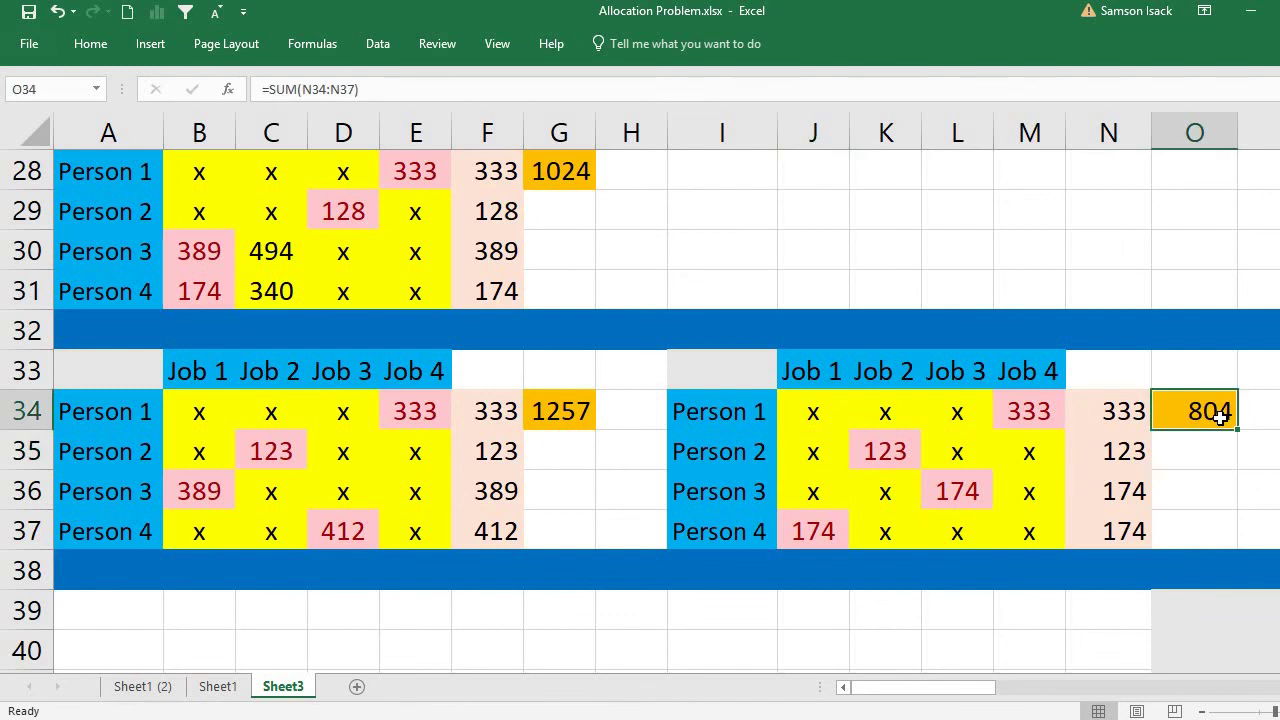
{"action": "left_click", "coordinate": [563, 413]}
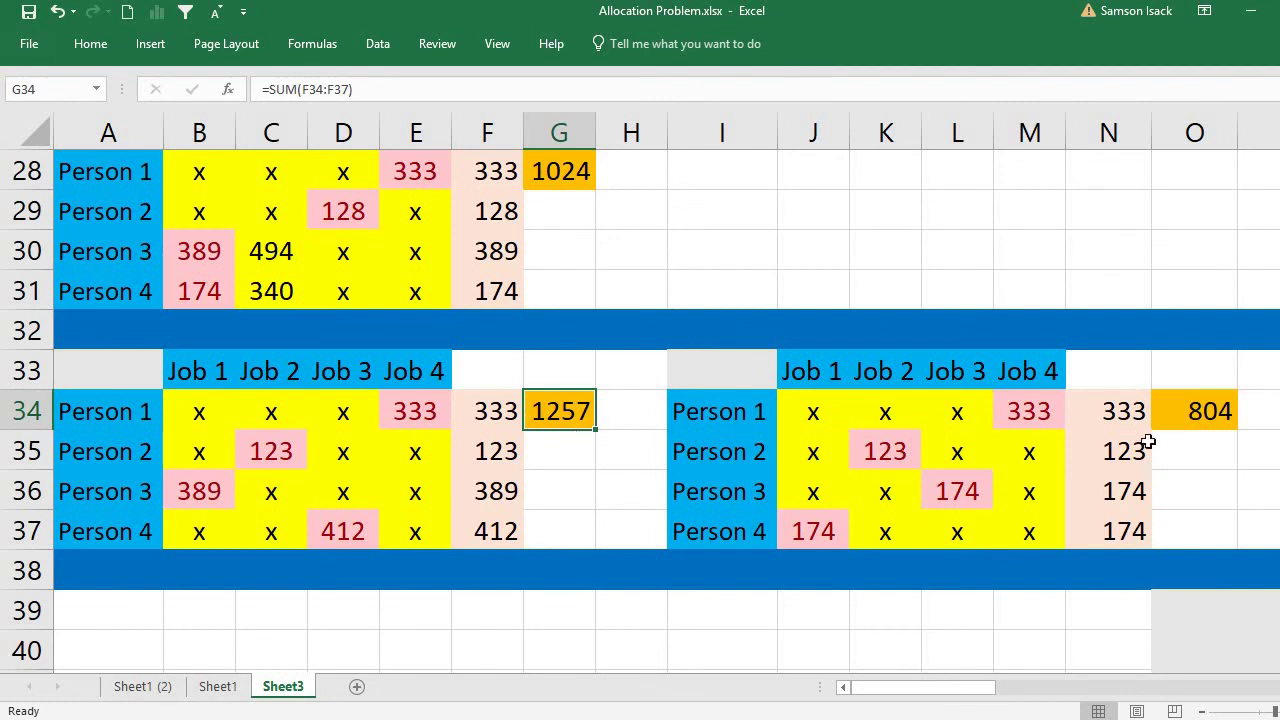
Copy the Person 3 to Job 3 table I33:O37 to A39 below the blue divider, with its formatting
{"action": "left_click_drag", "start_coordinate": [746, 368], "coordinate": [1208, 531]}
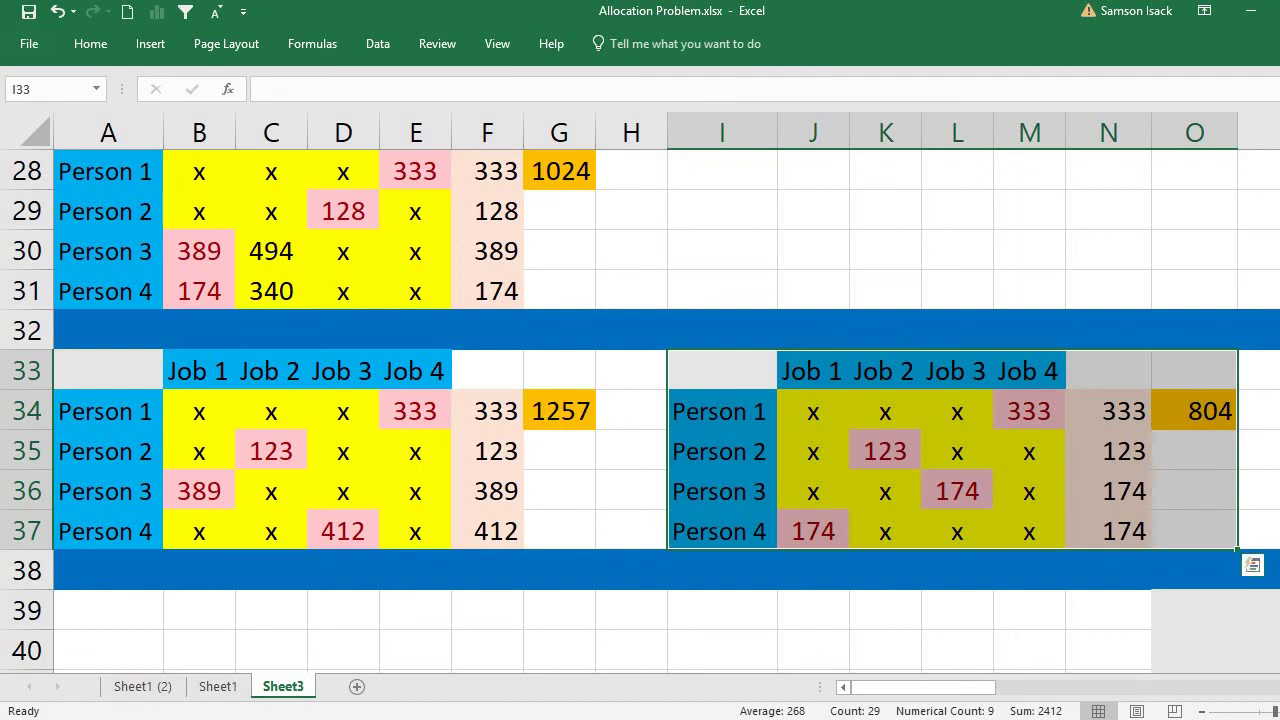
{"action": "scroll", "coordinate": [814, 441], "scroll_direction": "down", "scroll_amount": 1}
{"action": "left_click", "coordinate": [814, 441]}
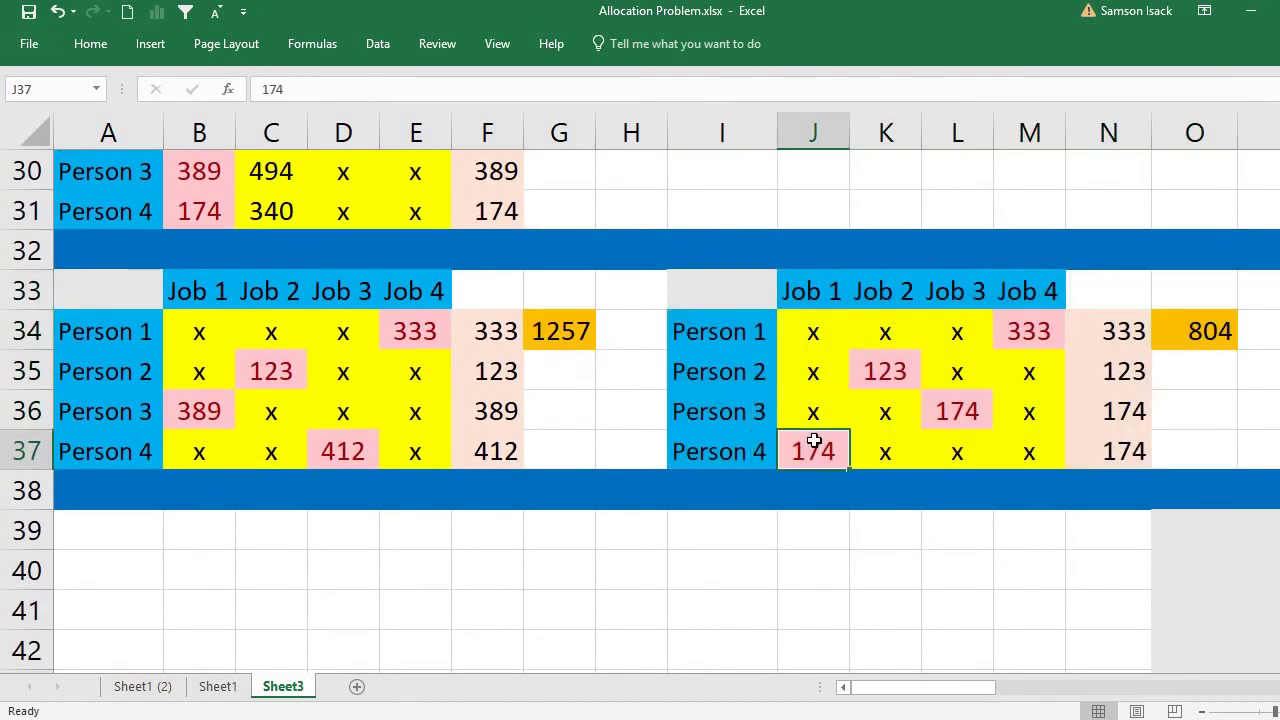
{"action": "left_click_drag", "start_coordinate": [745, 295], "coordinate": [1177, 452]}
{"action": "right_click", "coordinate": [983, 374]}
{"action": "left_click", "coordinate": [1030, 331]}
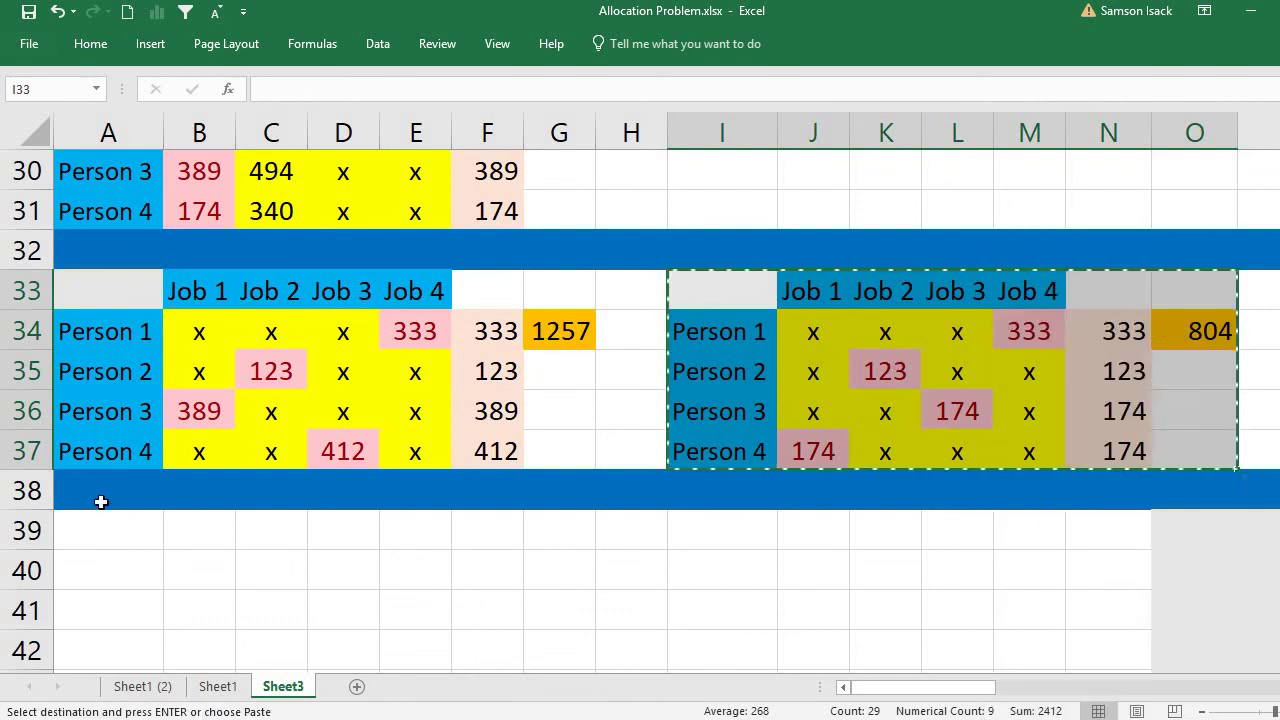
{"action": "right_click", "coordinate": [140, 534]}
{"action": "left_click", "coordinate": [194, 199]}
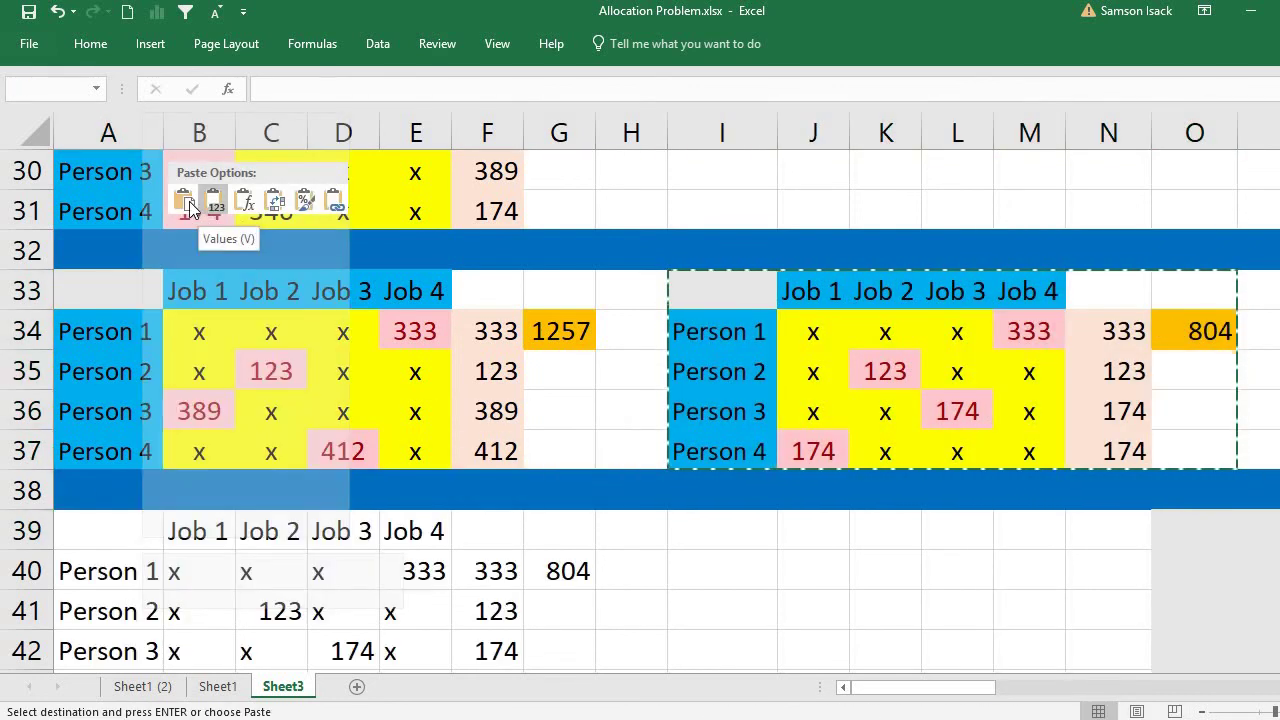
{"action": "left_click", "coordinate": [188, 203]}
{"action": "scroll", "coordinate": [640, 400], "scroll_direction": "down", "scroll_amount": 2}
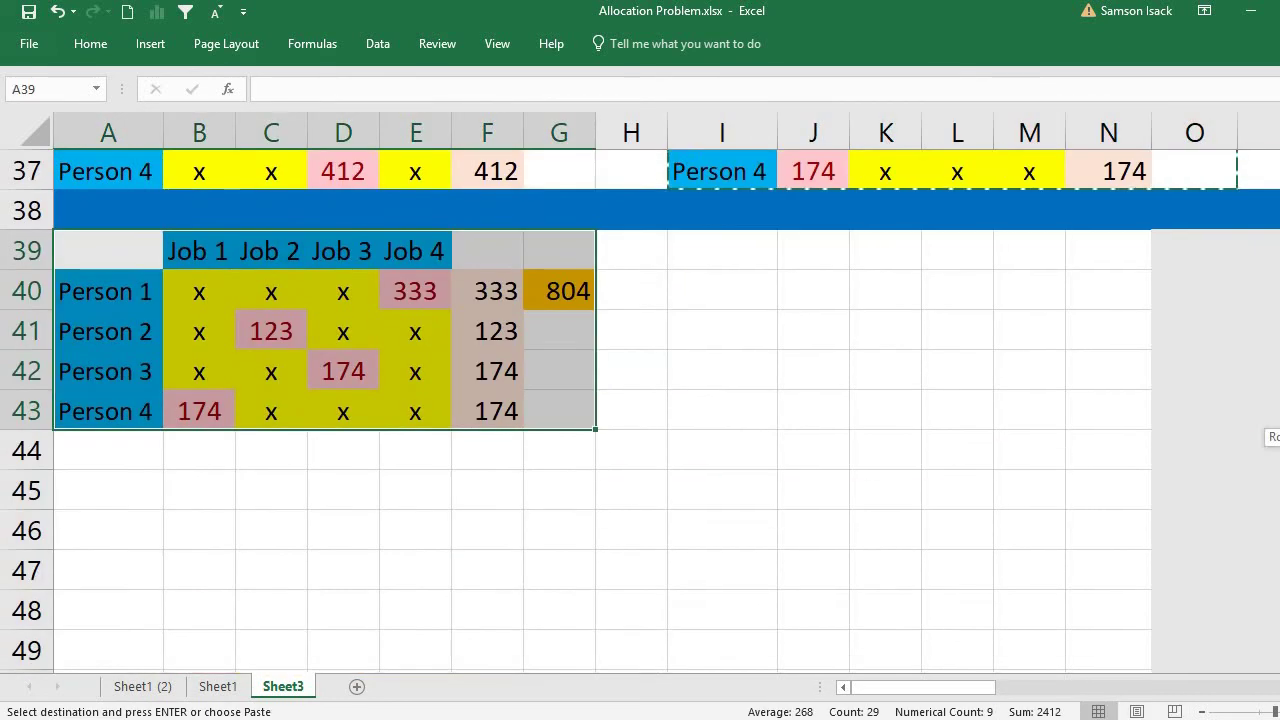
{"action": "left_click", "coordinate": [808, 528]}
Review the final table's total in G40 and each person's assigned job in E40, C41, D42 and B43
{"action": "left_click", "coordinate": [200, 411]}
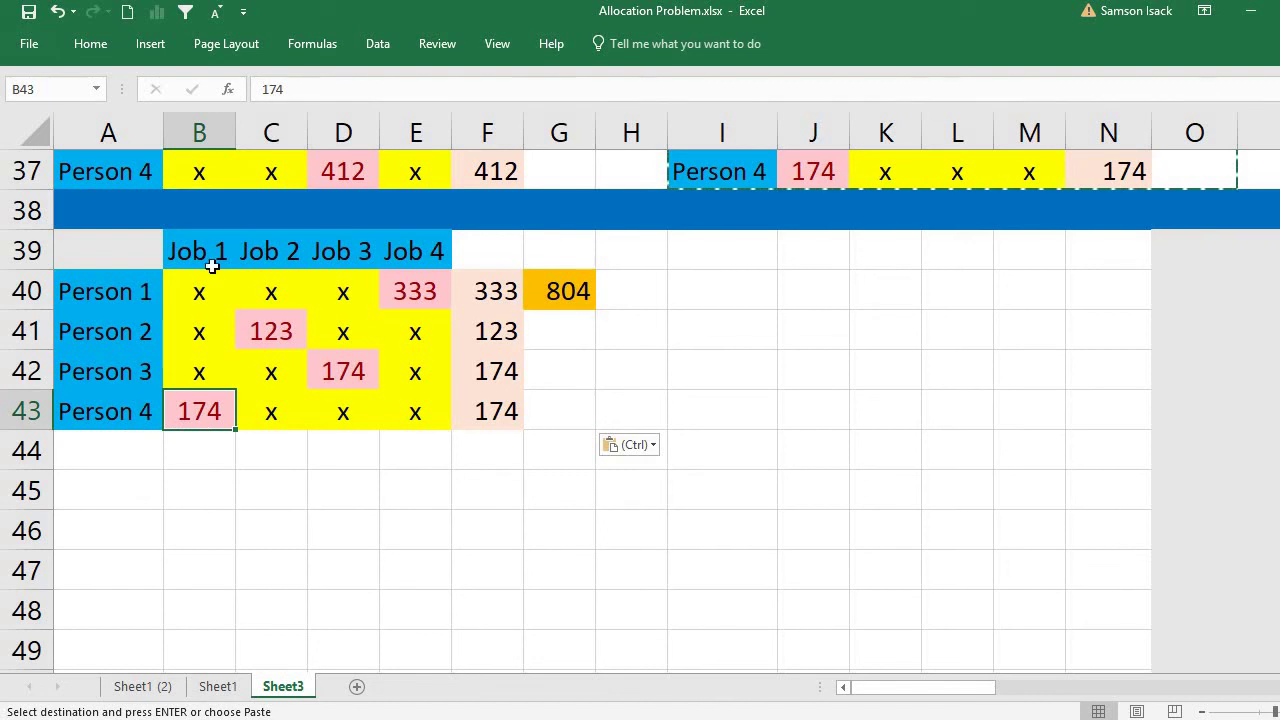
{"action": "left_click", "coordinate": [575, 293]}
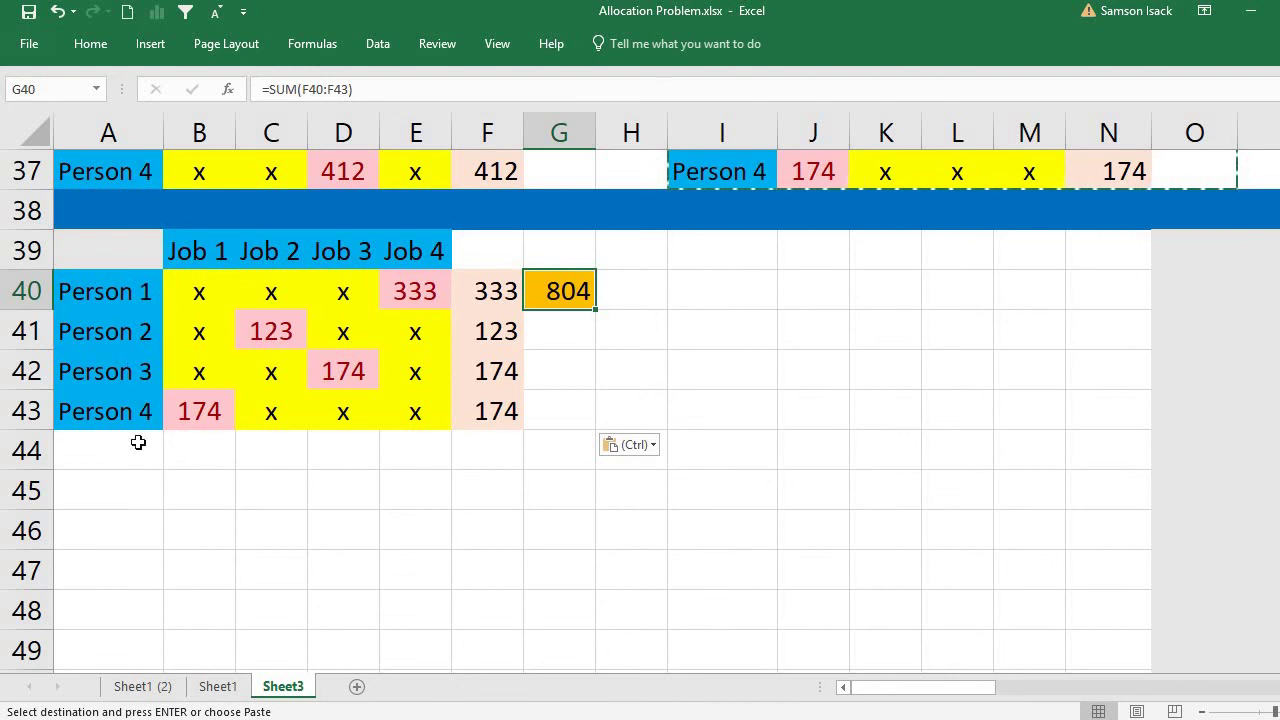
{"action": "left_click", "coordinate": [124, 292]}
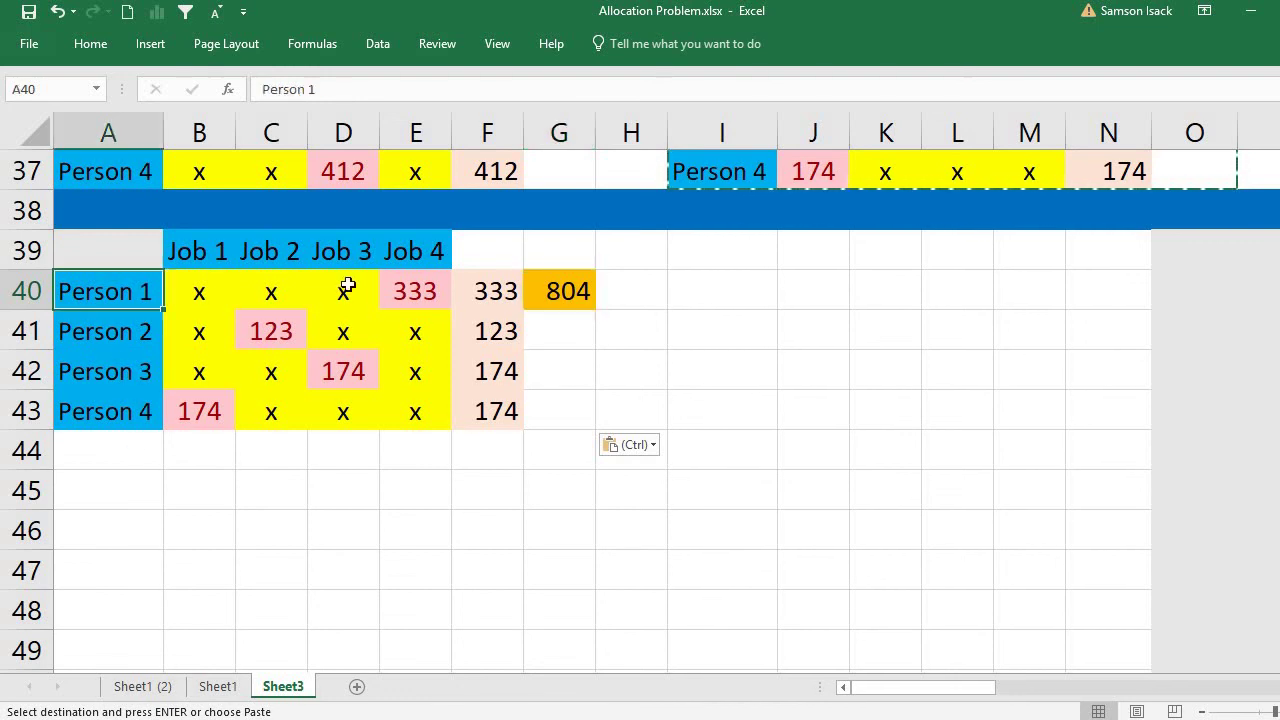
{"action": "left_click", "coordinate": [422, 280]}
{"action": "left_click", "coordinate": [103, 331]}
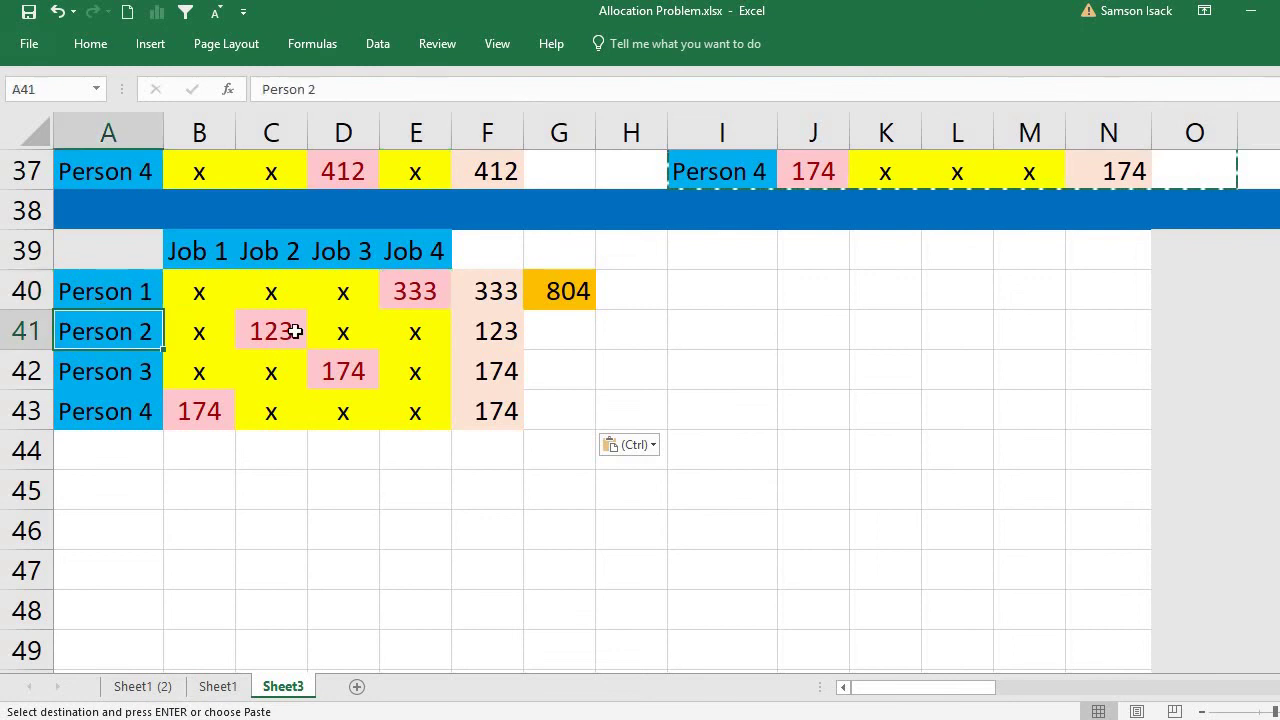
{"action": "left_click", "coordinate": [291, 336]}
{"action": "left_click", "coordinate": [128, 374]}
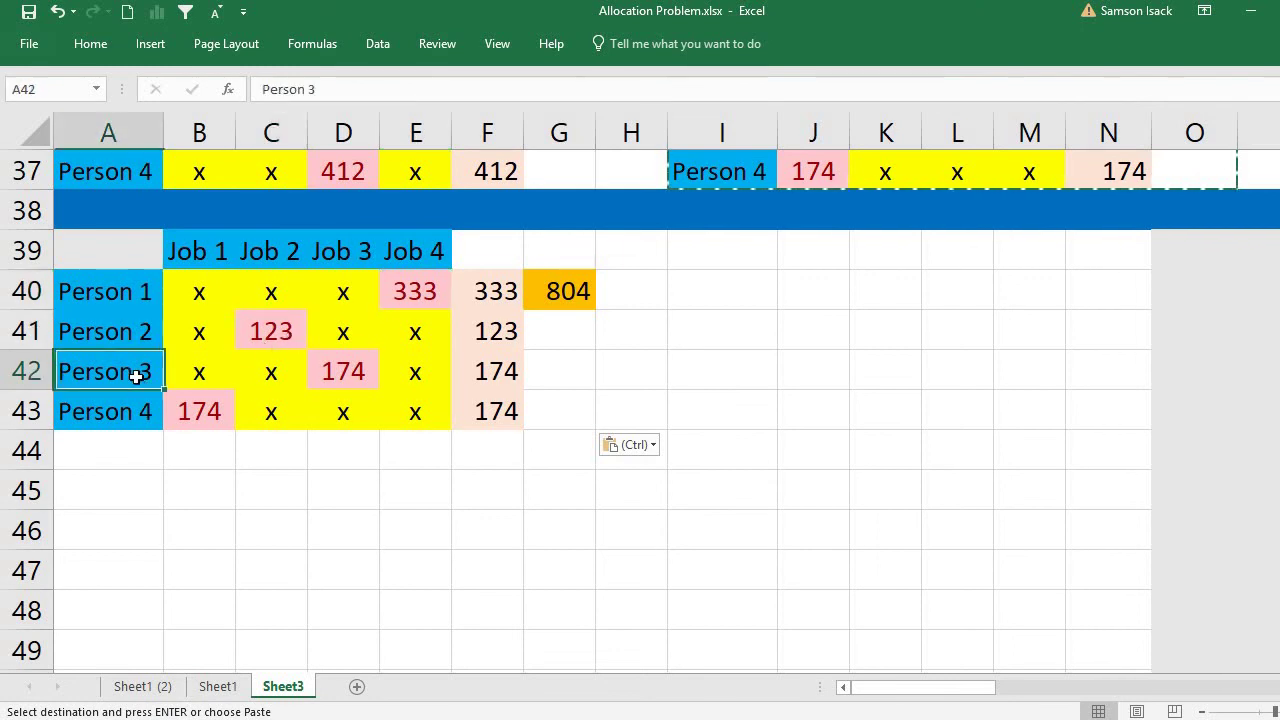
{"action": "left_click", "coordinate": [343, 372]}
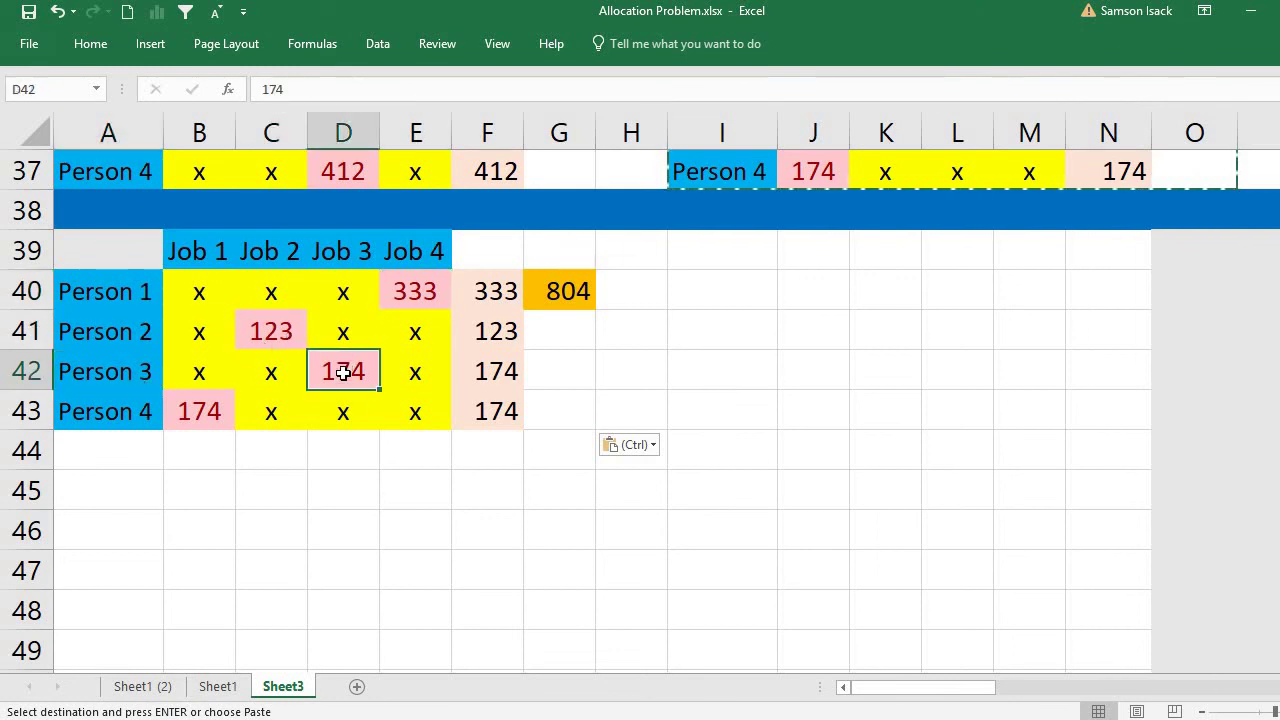
{"action": "left_click", "coordinate": [209, 411]}
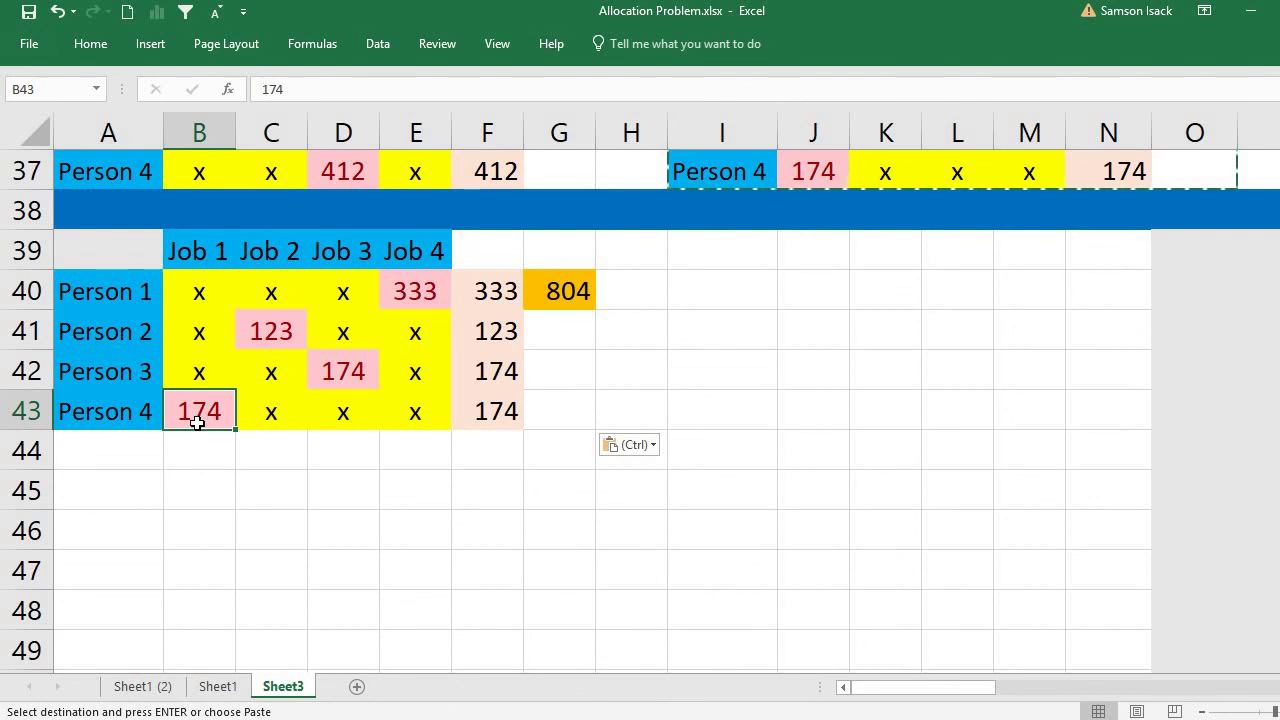
{"action": "scroll", "coordinate": [198, 423], "scroll_direction": "up", "scroll_amount": 1}
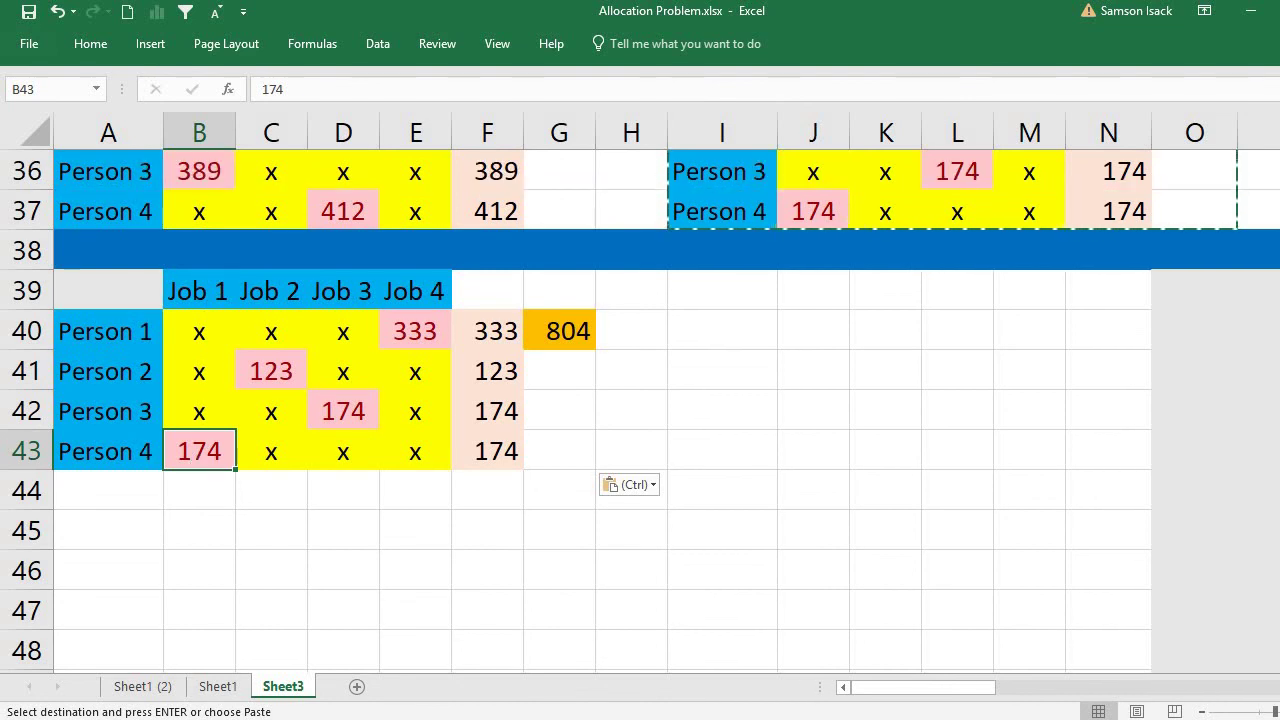
{"action": "scroll", "coordinate": [220, 451], "scroll_direction": "up", "scroll_amount": 1}
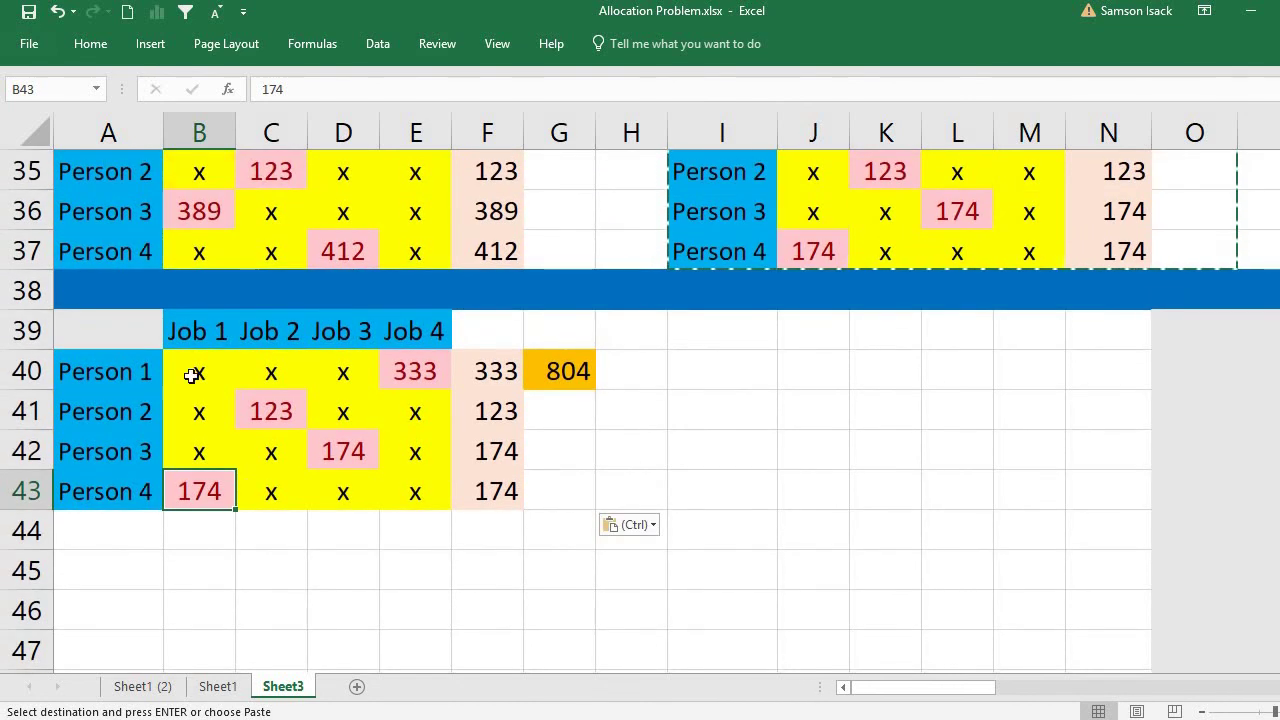
{"action": "left_click", "coordinate": [121, 334]}
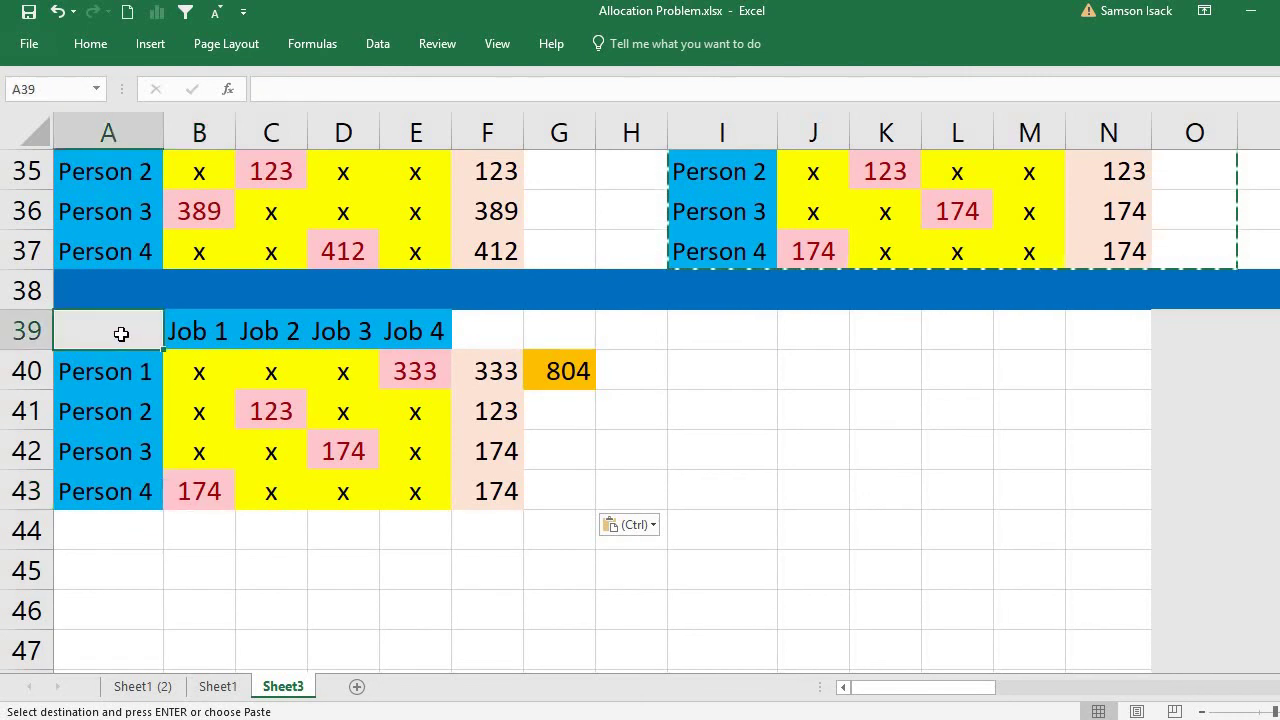
Review the whole branch-and-bound solution, from the original cost table in A2:E6 through each branch level to the final table
{"action": "left_click", "coordinate": [562, 372]}
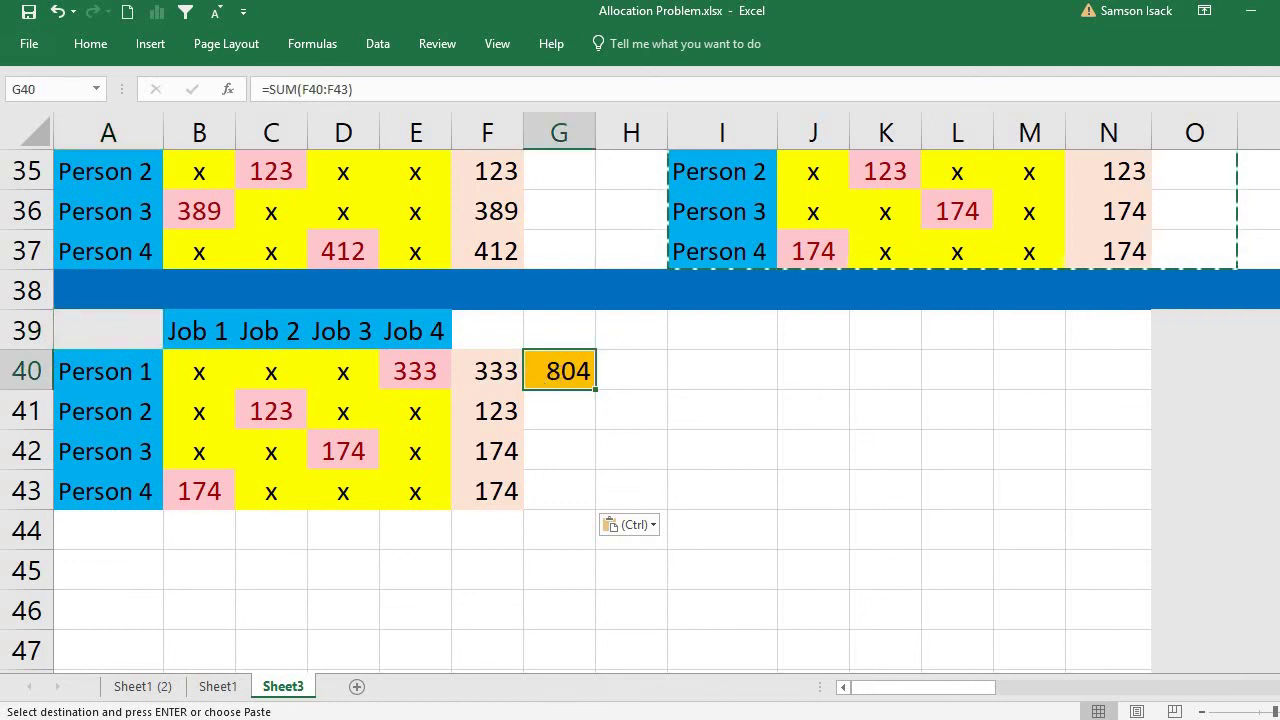
{"action": "scroll", "coordinate": [640, 400], "scroll_direction": "up", "scroll_amount": 1}
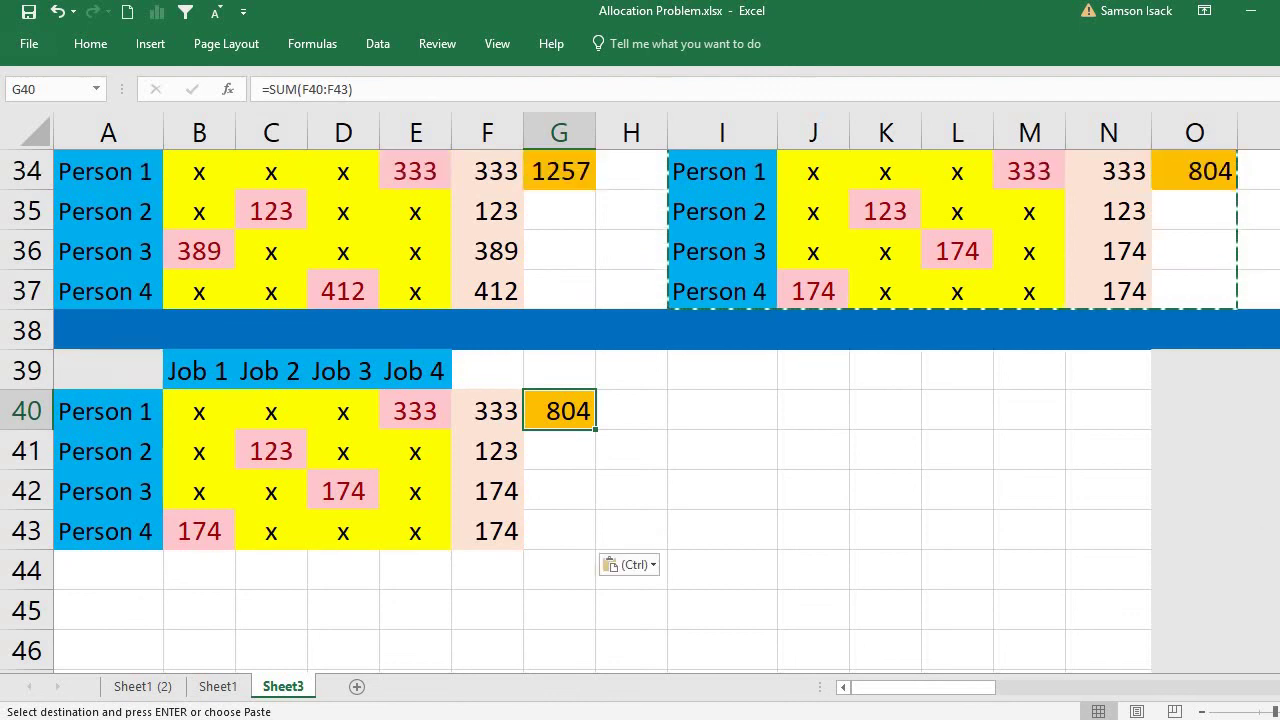
{"action": "scroll", "coordinate": [640, 400], "scroll_direction": "up", "scroll_amount": 9}
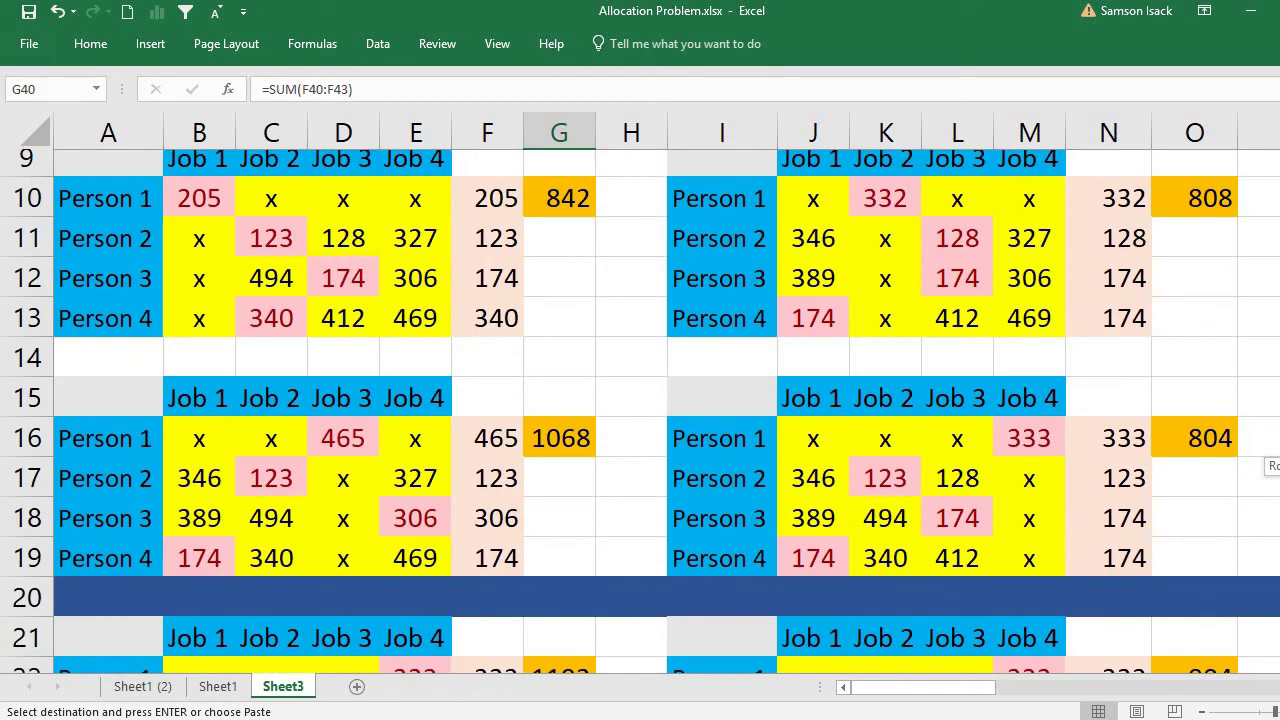
{"action": "scroll", "coordinate": [640, 400], "scroll_direction": "up", "scroll_amount": 1}
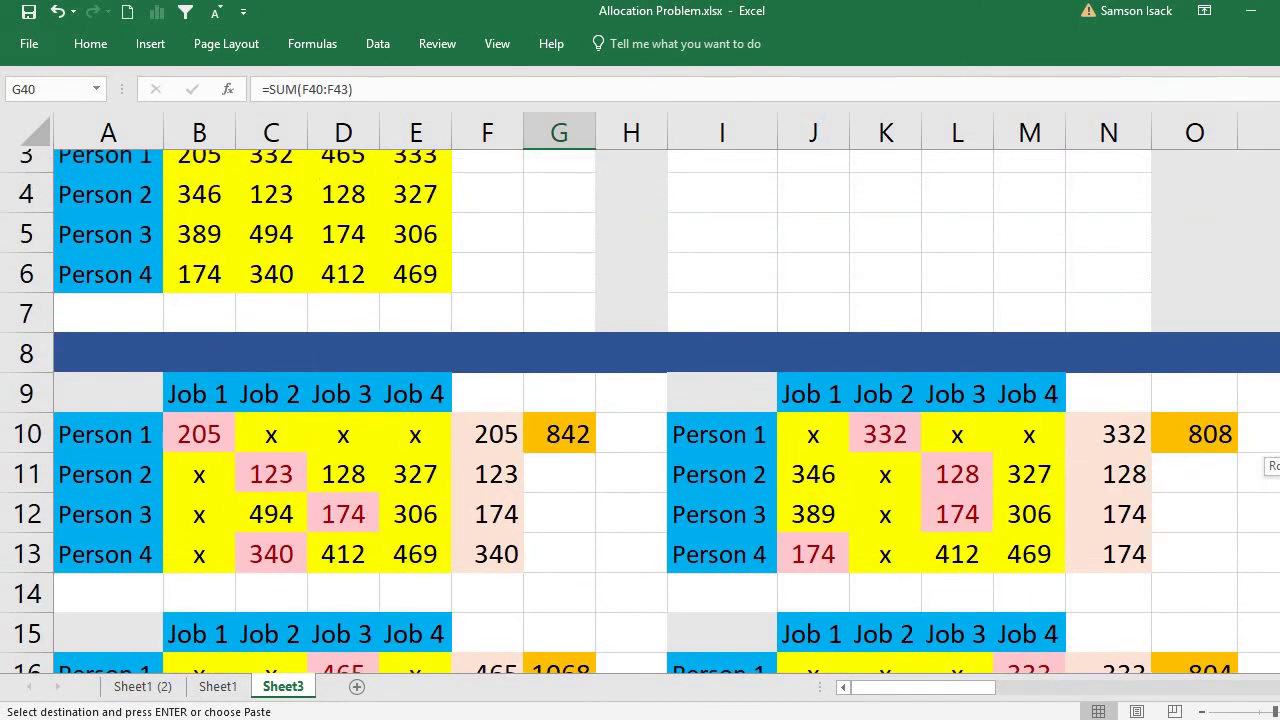
{"action": "scroll", "coordinate": [640, 400], "scroll_direction": "up", "scroll_amount": 1}
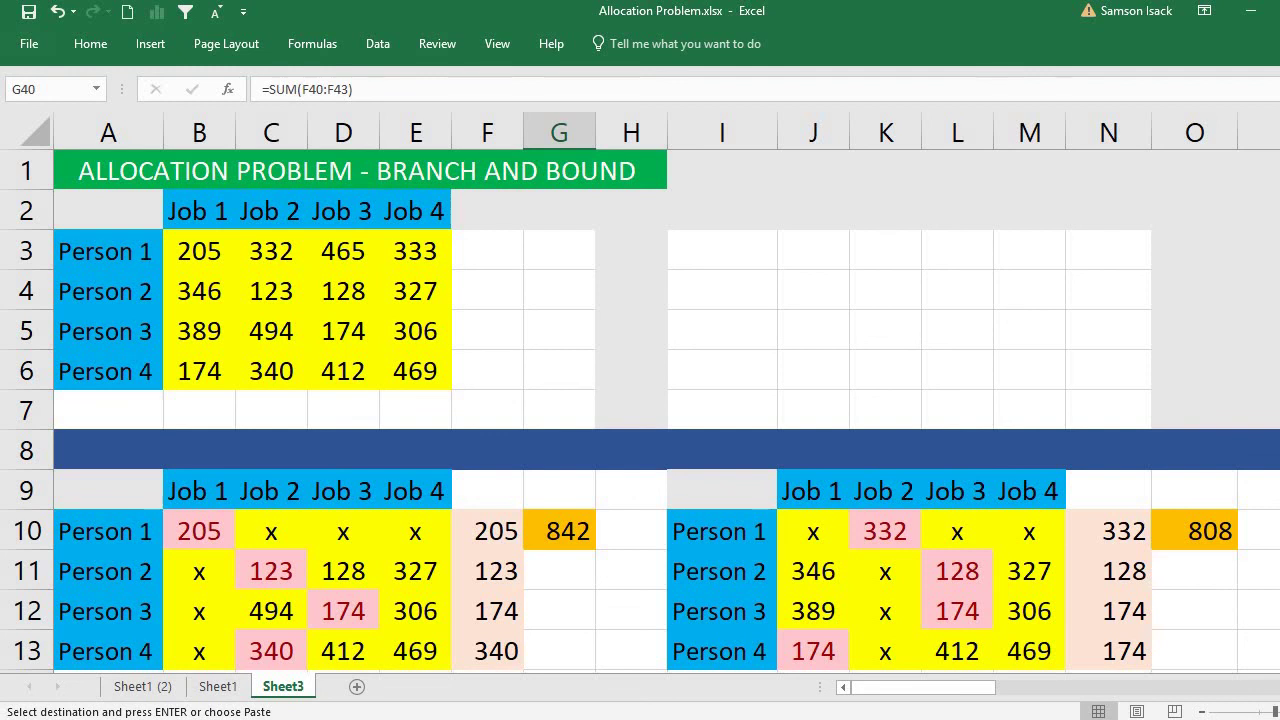
{"action": "scroll", "coordinate": [640, 410], "scroll_direction": "down", "scroll_amount": 4}
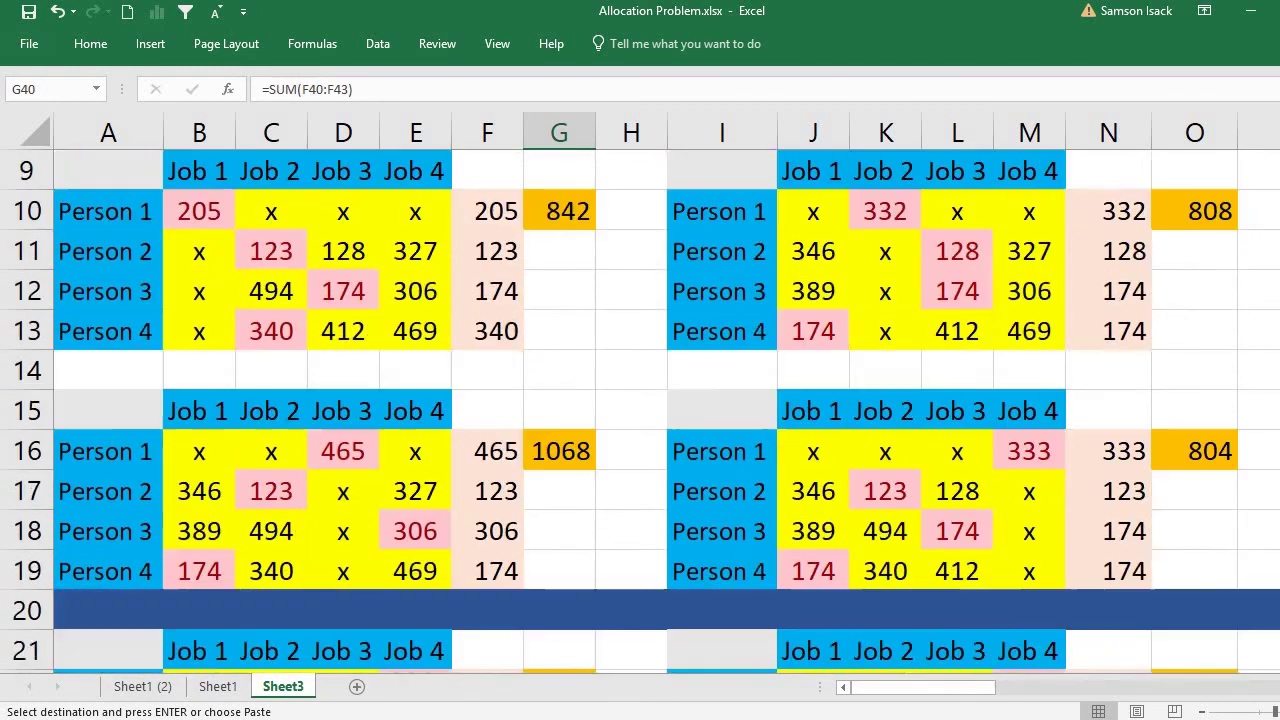
{"action": "scroll", "coordinate": [640, 410], "scroll_direction": "down", "scroll_amount": 3}
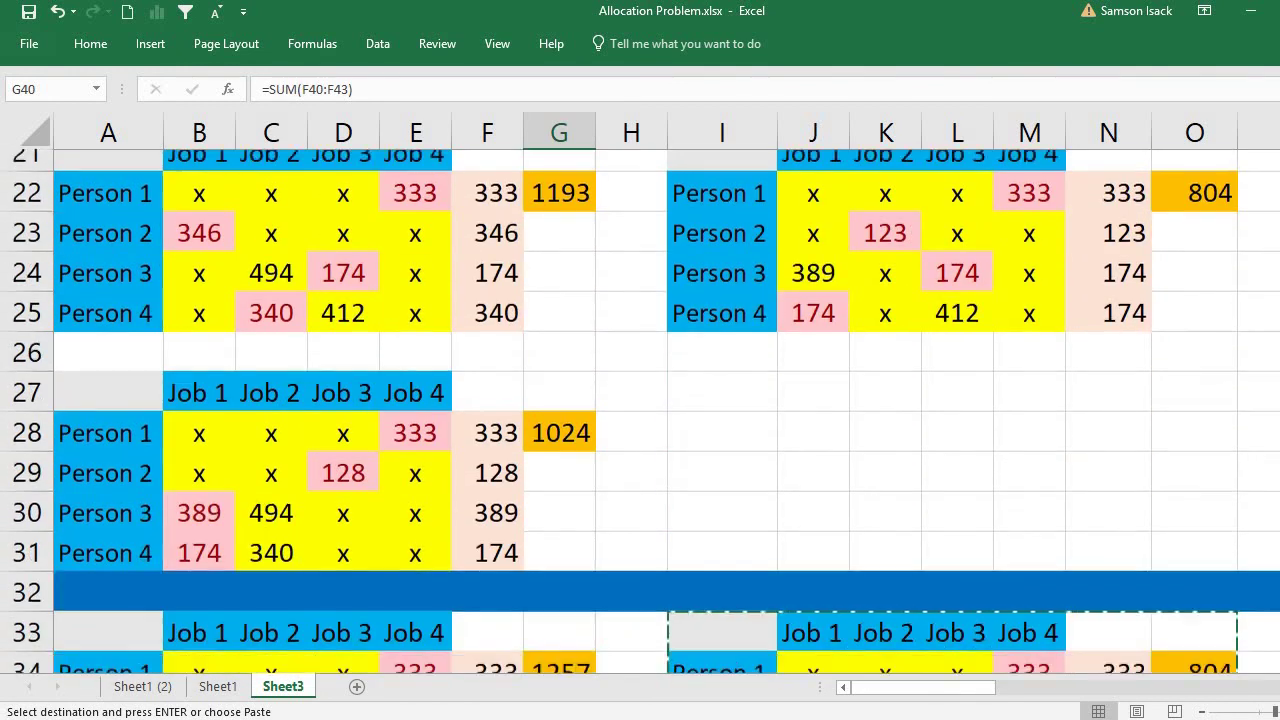
{"action": "scroll", "coordinate": [640, 410], "scroll_direction": "down", "scroll_amount": 2}
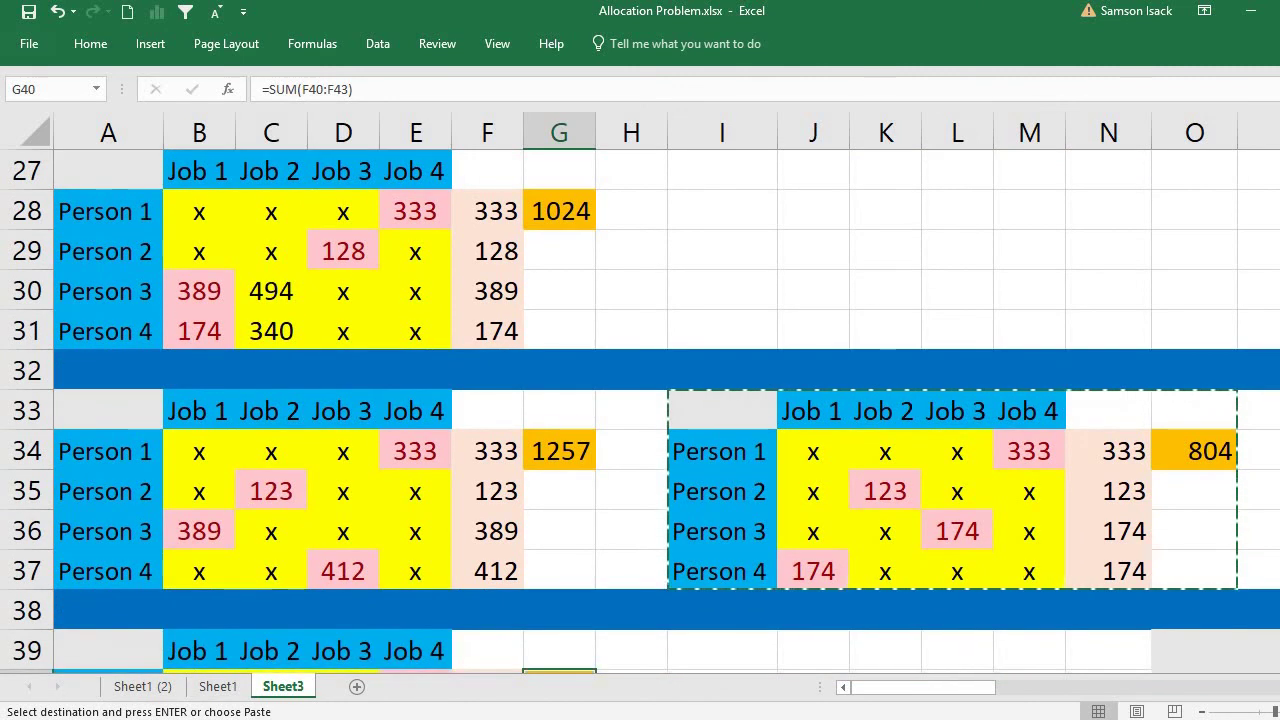
{"action": "scroll", "coordinate": [640, 410], "scroll_direction": "down", "scroll_amount": 2}
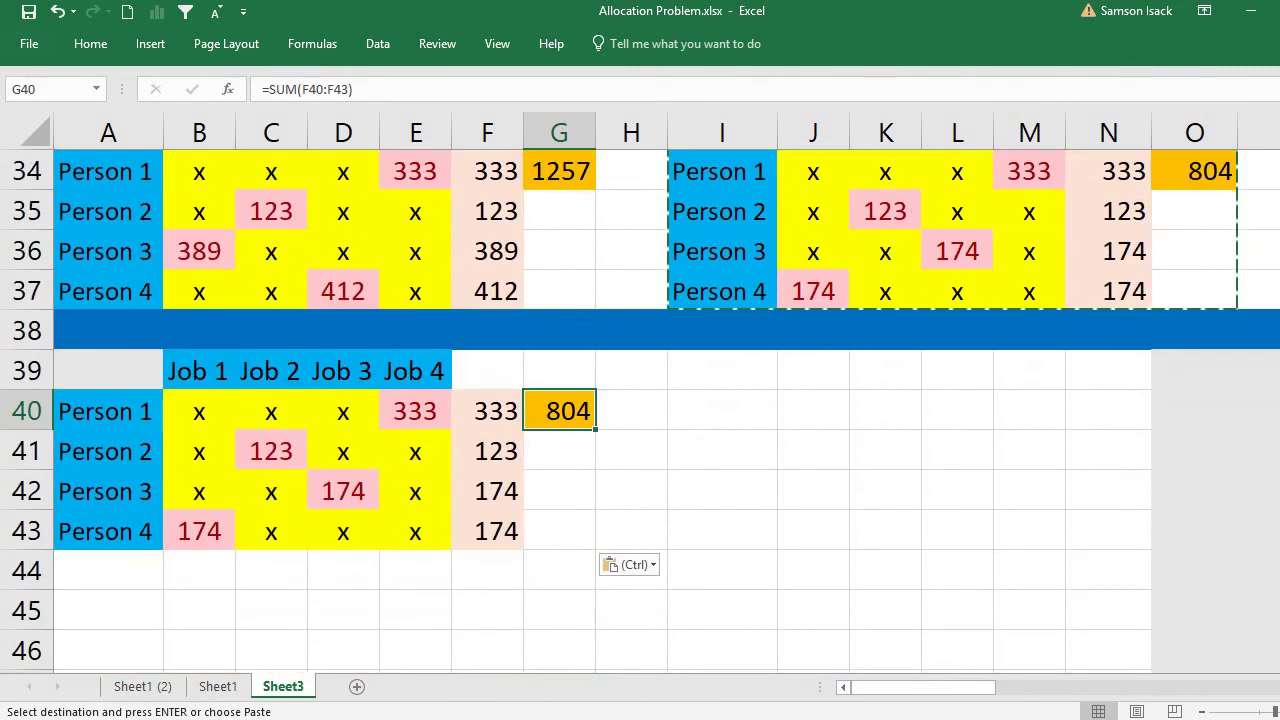
Clear the copy outline around I33:O37 and check the final table's job headers in row 39 and its total in G40
{"action": "left_click", "coordinate": [183, 373]}
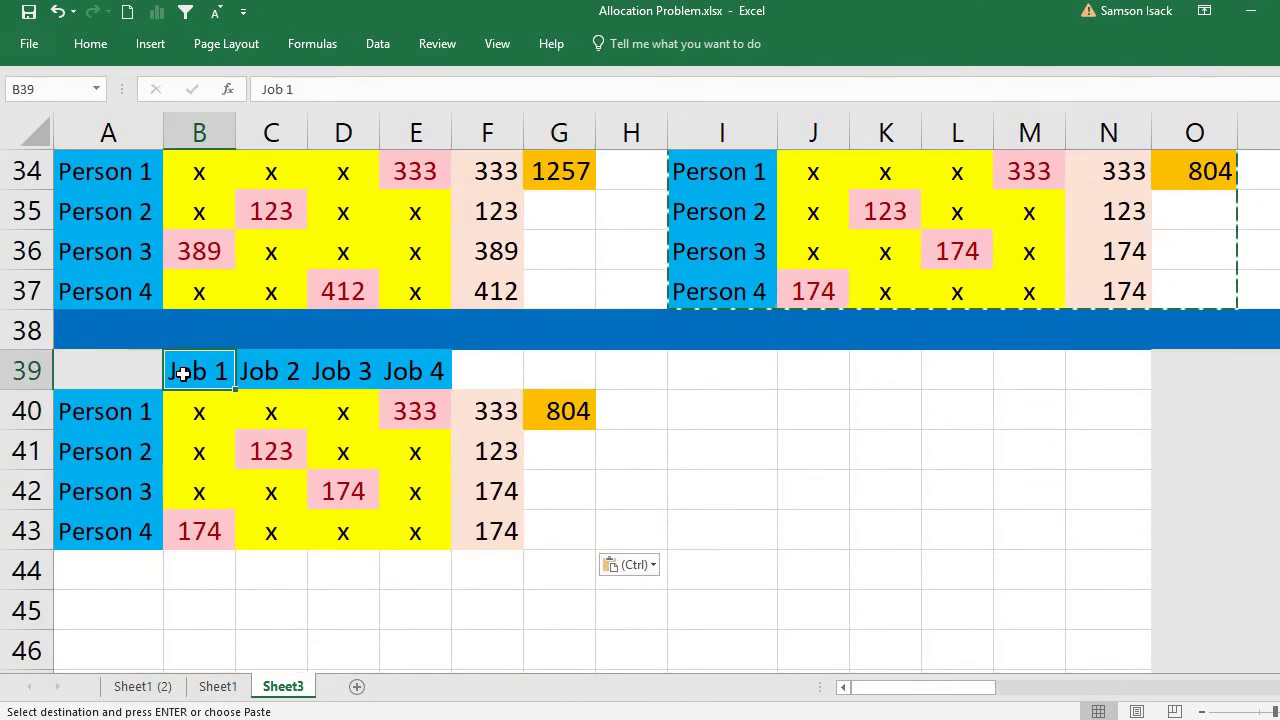
{"action": "key", "text": "Escape"}
{"action": "left_click", "coordinate": [330, 362]}
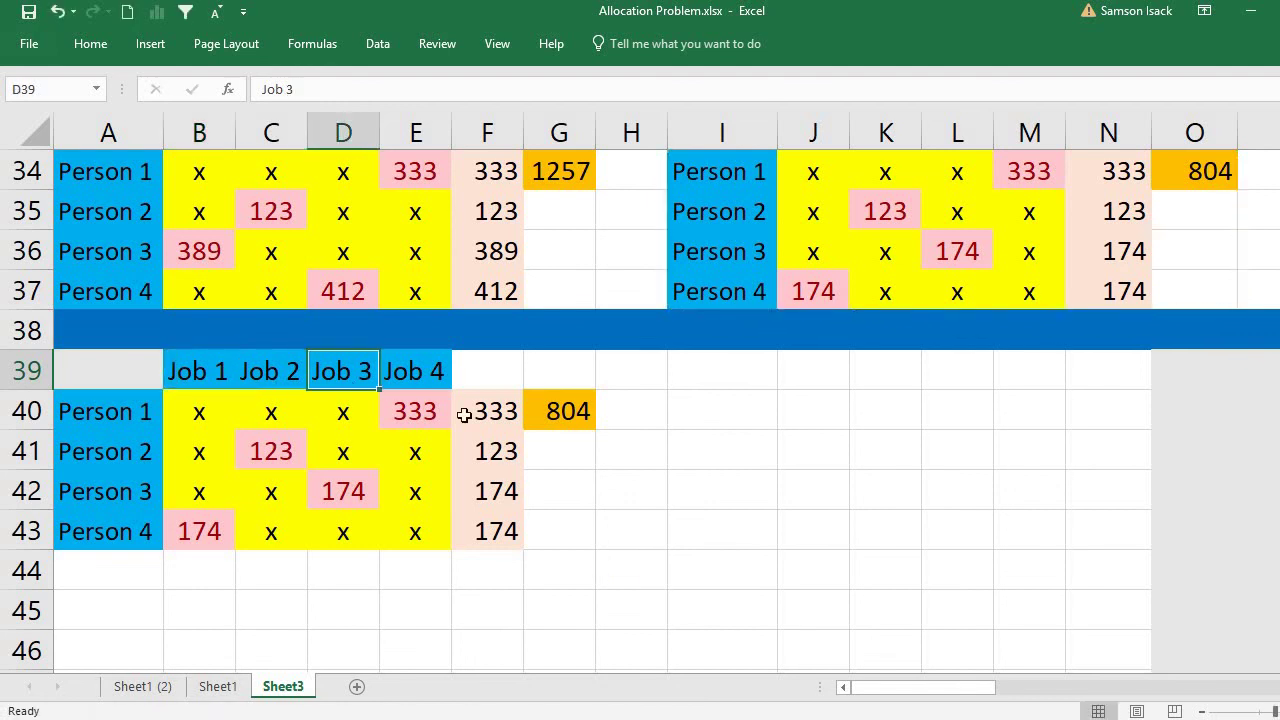
{"action": "left_click", "coordinate": [556, 413]}
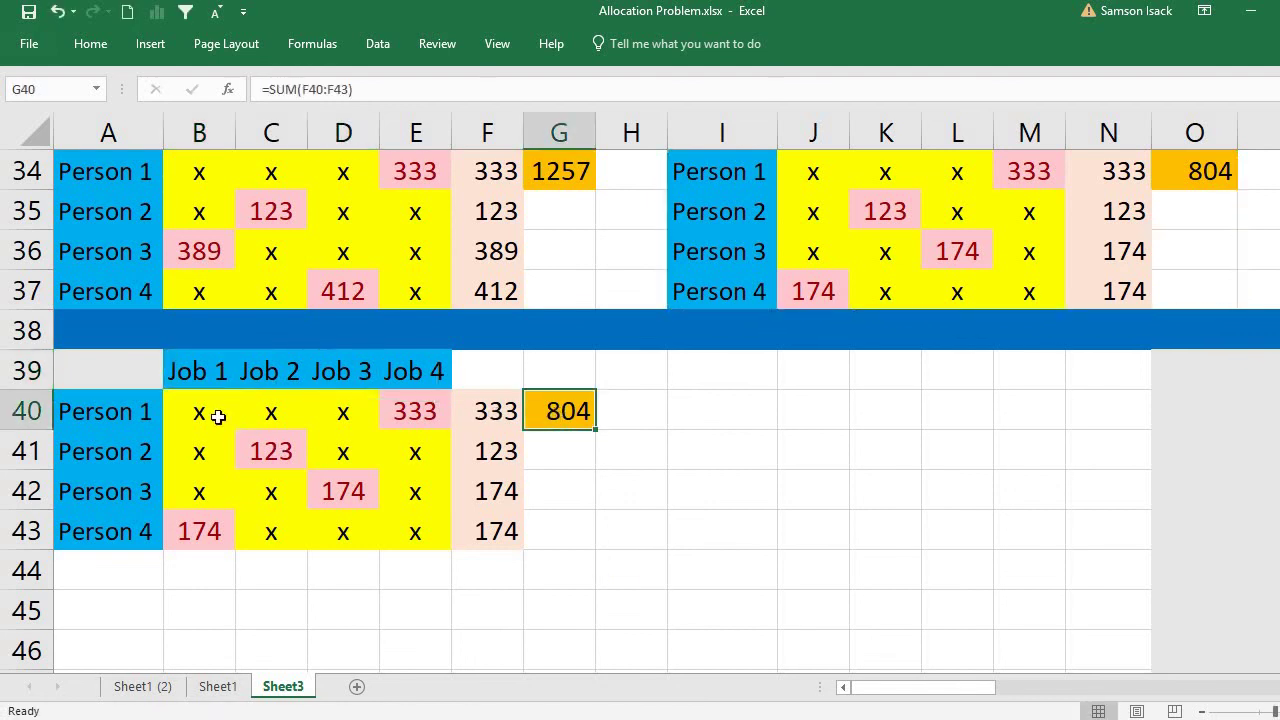
Match each person in A40:A43 with the assigned job in the final table and check the total in G40 against the original costs
{"action": "left_click", "coordinate": [112, 416]}
{"action": "left_click", "coordinate": [440, 368]}
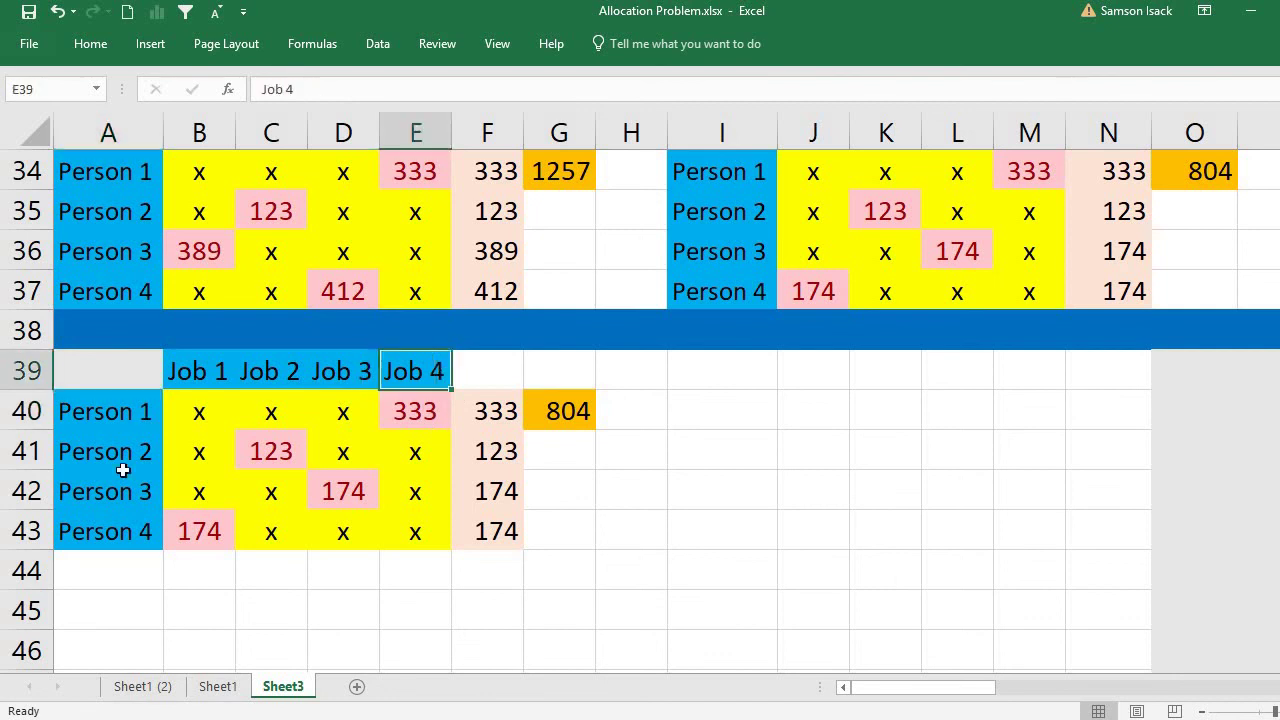
{"action": "left_click", "coordinate": [80, 452]}
{"action": "left_click", "coordinate": [279, 457]}
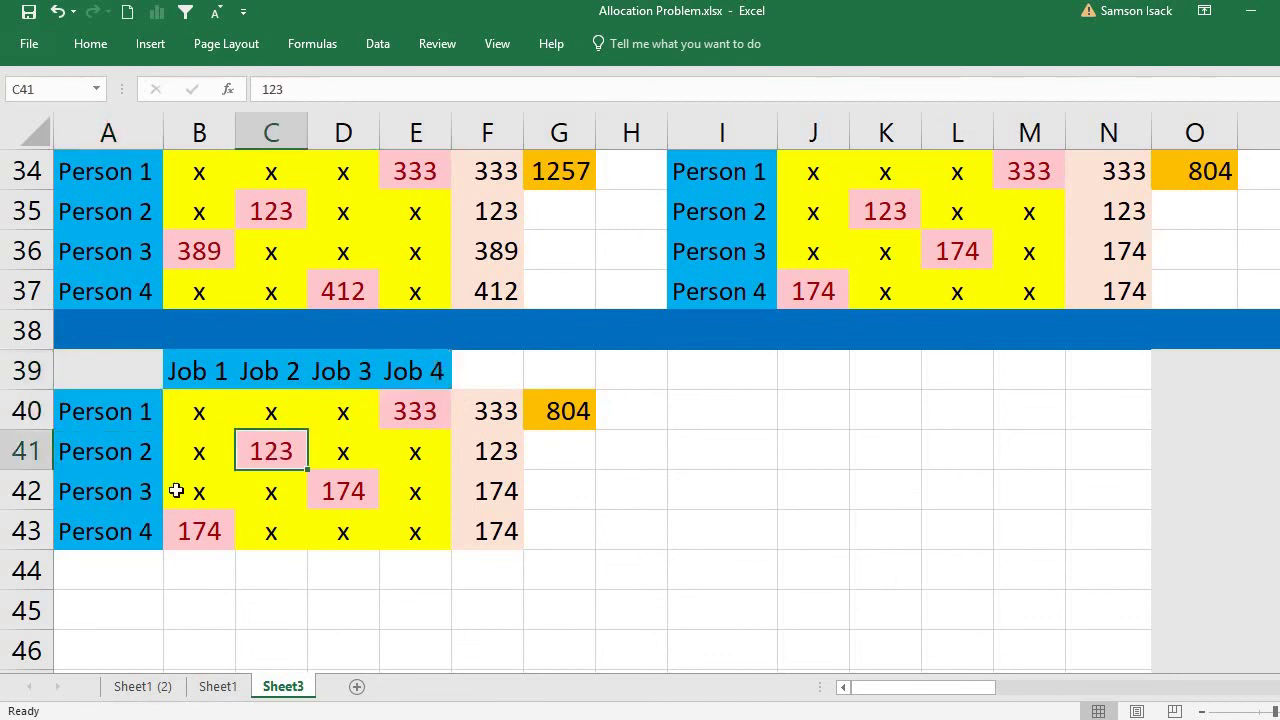
{"action": "left_click", "coordinate": [145, 491]}
{"action": "left_click", "coordinate": [340, 492]}
{"action": "left_click", "coordinate": [120, 535]}
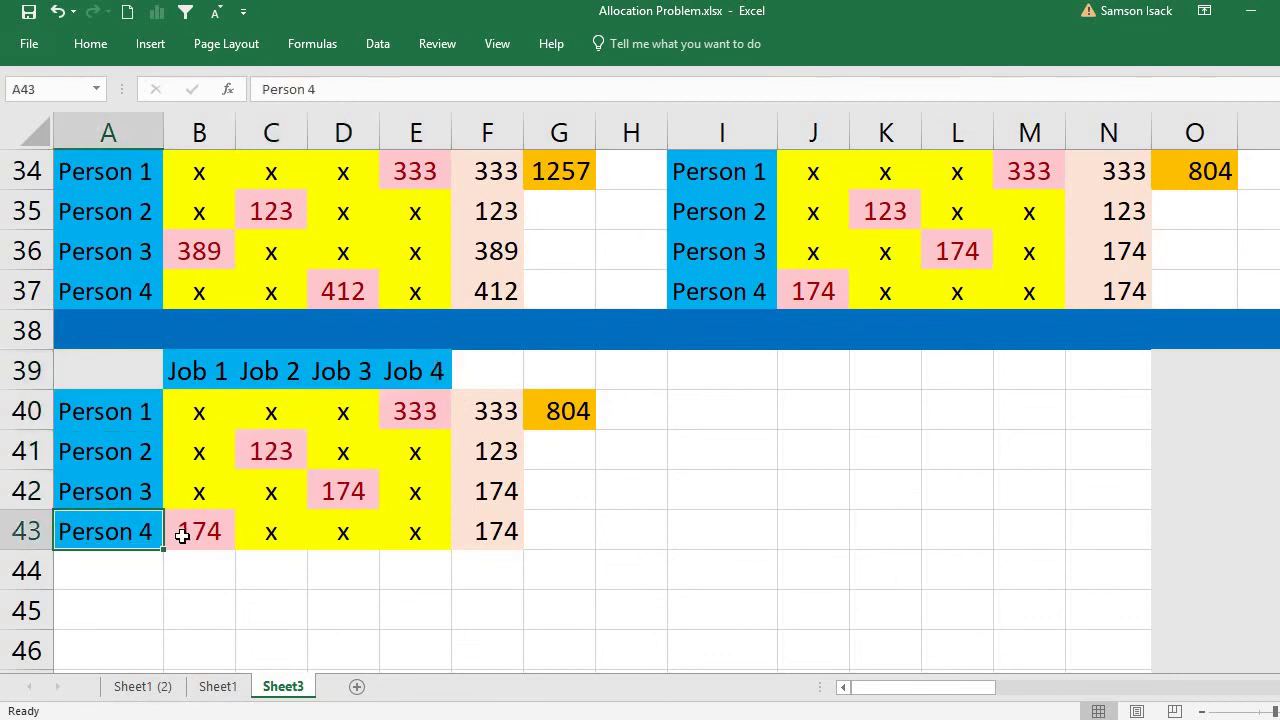
{"action": "left_click", "coordinate": [180, 532]}
{"action": "left_click", "coordinate": [550, 413]}
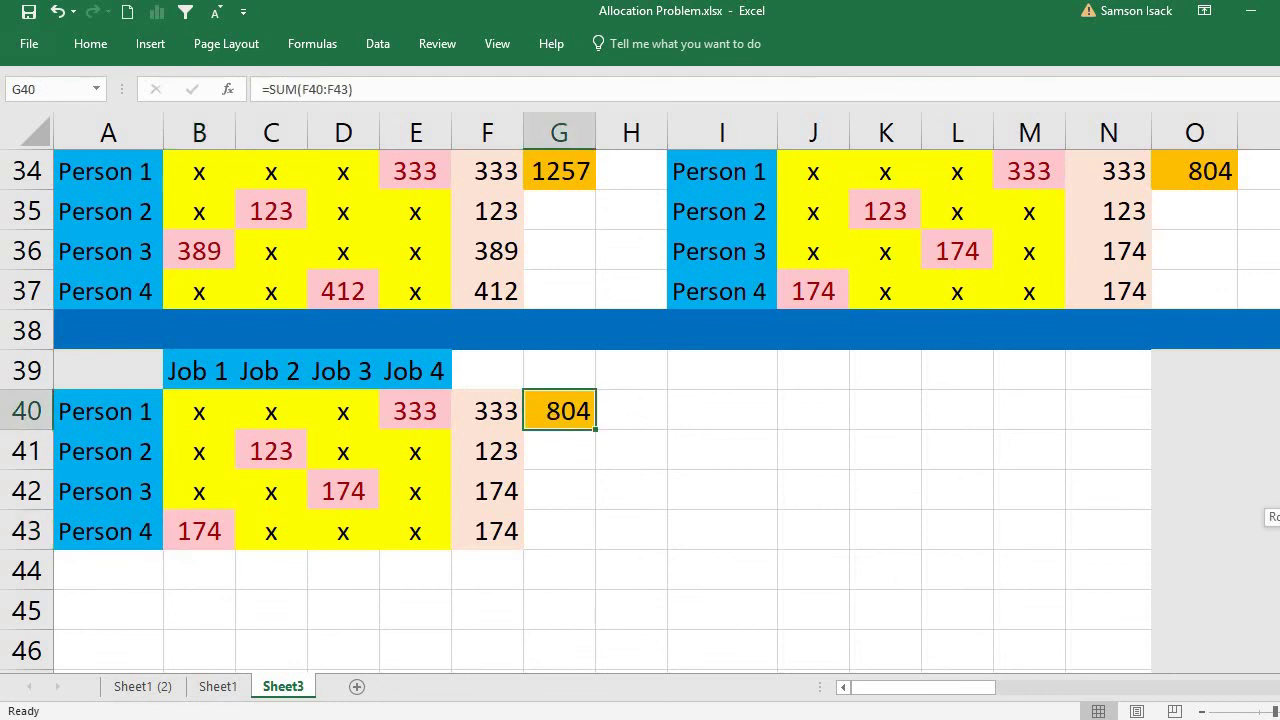
{"action": "scroll", "coordinate": [640, 410], "scroll_direction": "up", "scroll_amount": 11}
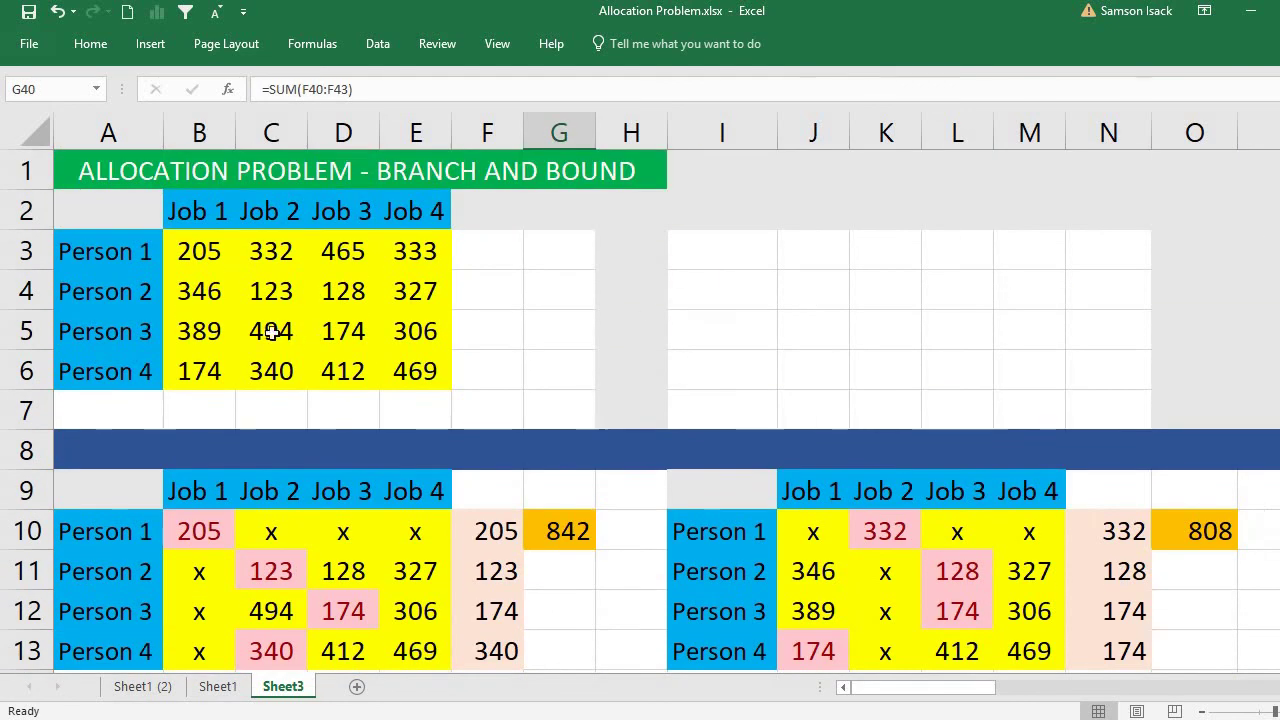